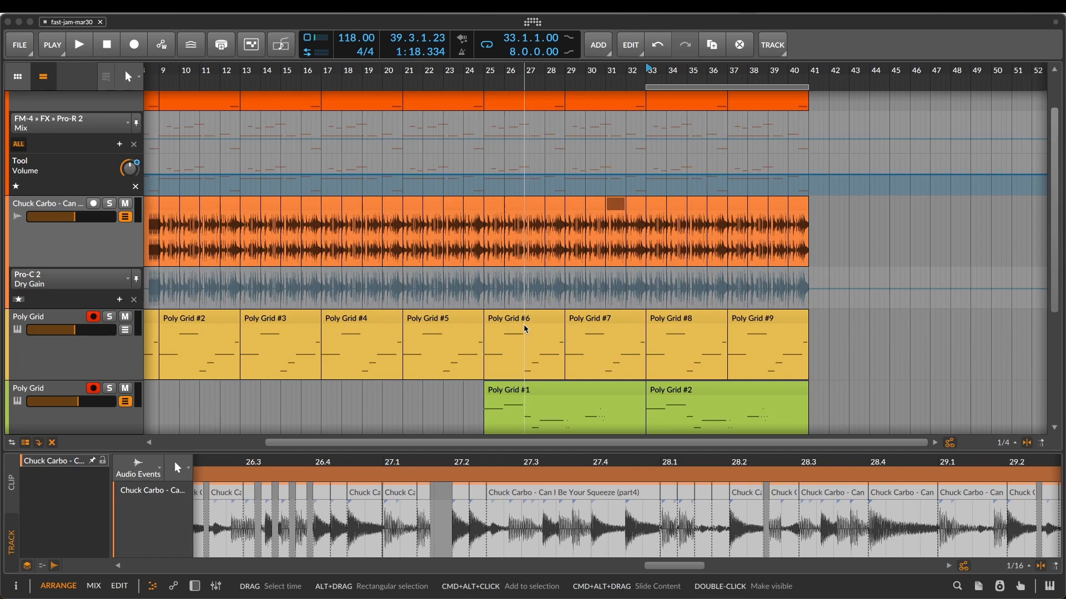
- Select the yellow Poly Grid #6 clip and examine the tracks around it in the arrangement
{"action": "left_click", "coordinate": [531, 318]}
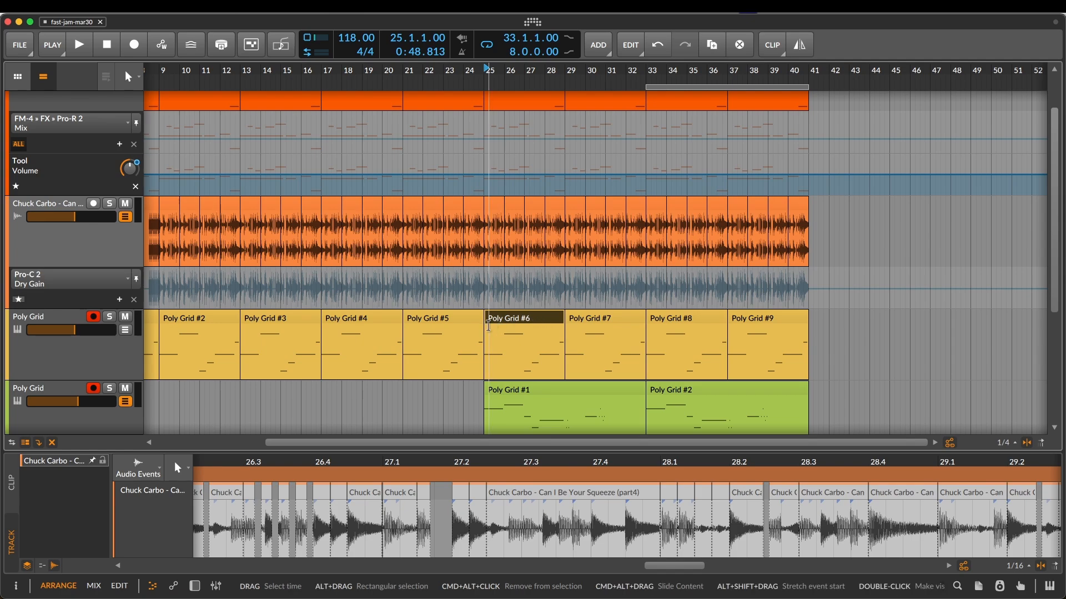
{"action": "scroll", "coordinate": [516, 240], "scroll_direction": "left", "scroll_amount": 2}
{"action": "scroll", "coordinate": [517, 240], "scroll_direction": "down", "scroll_amount": 1}
{"action": "scroll", "coordinate": [517, 240], "scroll_direction": "left", "scroll_amount": 4}
{"action": "scroll", "coordinate": [517, 240], "scroll_direction": "down", "scroll_amount": 1}
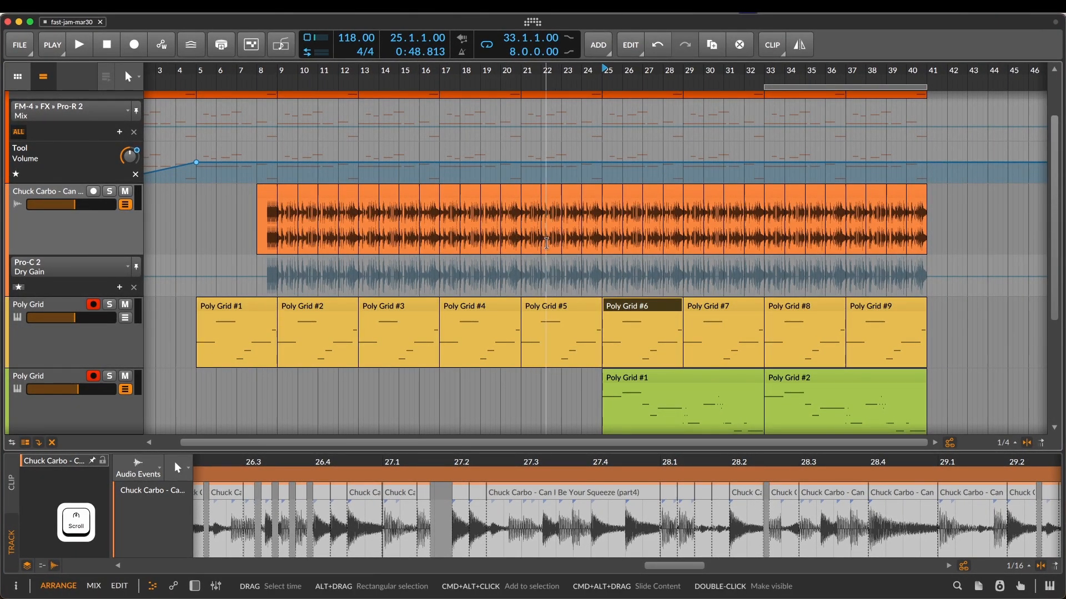
{"action": "scroll", "coordinate": [546, 243], "scroll_direction": "left", "scroll_amount": 1}
{"action": "scroll", "coordinate": [546, 242], "scroll_direction": "down", "scroll_amount": 2}
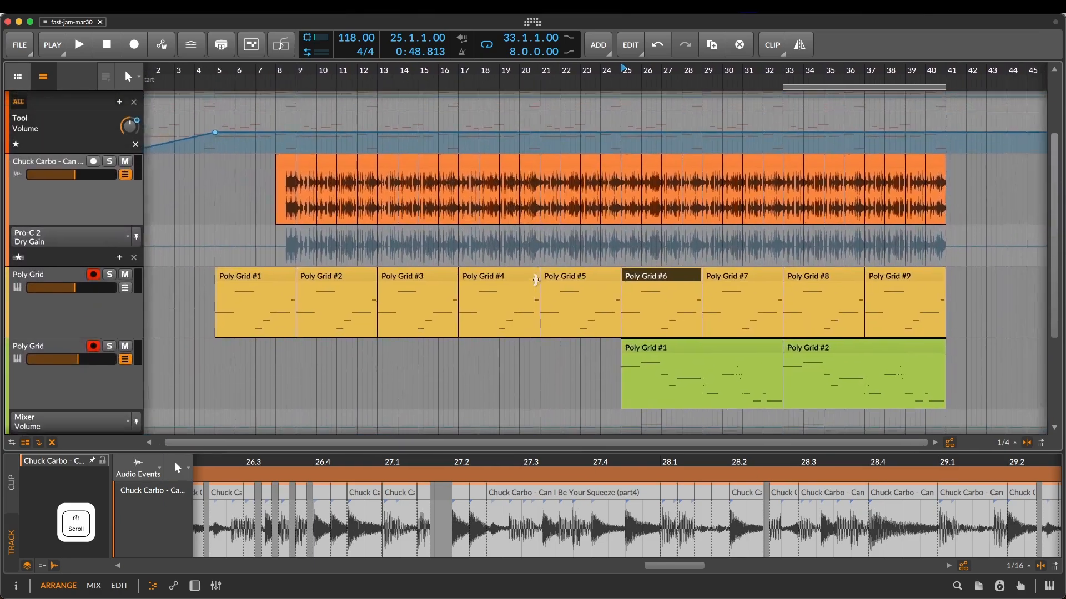
{"action": "scroll", "coordinate": [535, 280], "scroll_direction": "right", "scroll_amount": 3}
{"action": "scroll", "coordinate": [536, 280], "scroll_direction": "down", "scroll_amount": 2}
{"action": "scroll", "coordinate": [536, 280], "scroll_direction": "left", "scroll_amount": 3}
{"action": "scroll", "coordinate": [536, 280], "scroll_direction": "up", "scroll_amount": 4}
{"action": "scroll", "coordinate": [536, 280], "scroll_direction": "right", "scroll_amount": 3}
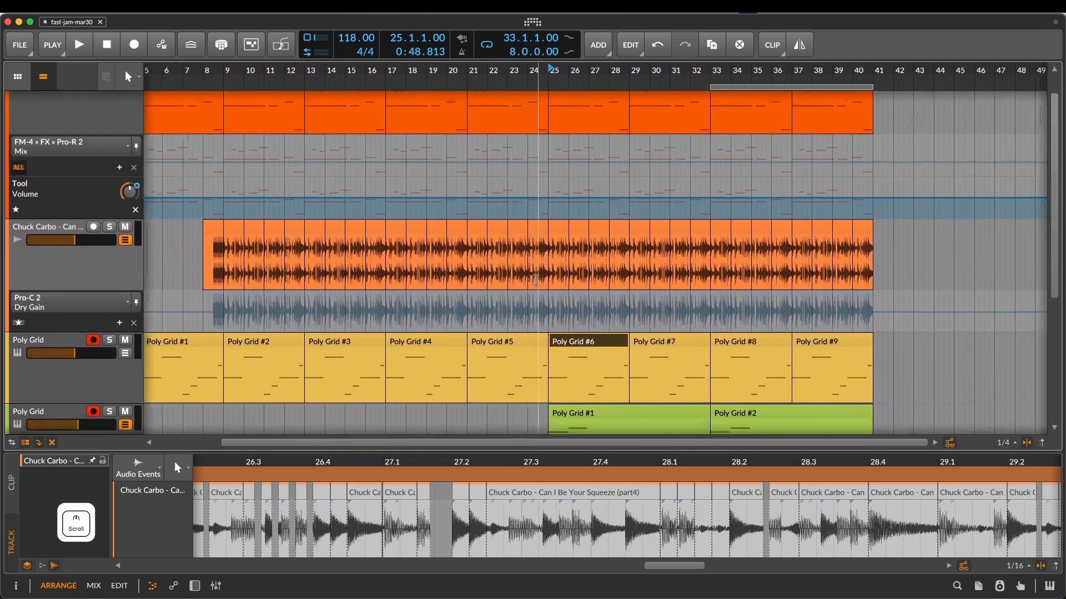
{"action": "scroll", "coordinate": [535, 280], "scroll_direction": "down", "scroll_amount": 5}
{"action": "scroll", "coordinate": [535, 280], "scroll_direction": "right", "scroll_amount": 1}
{"action": "scroll", "coordinate": [536, 280], "scroll_direction": "left", "scroll_amount": 4}
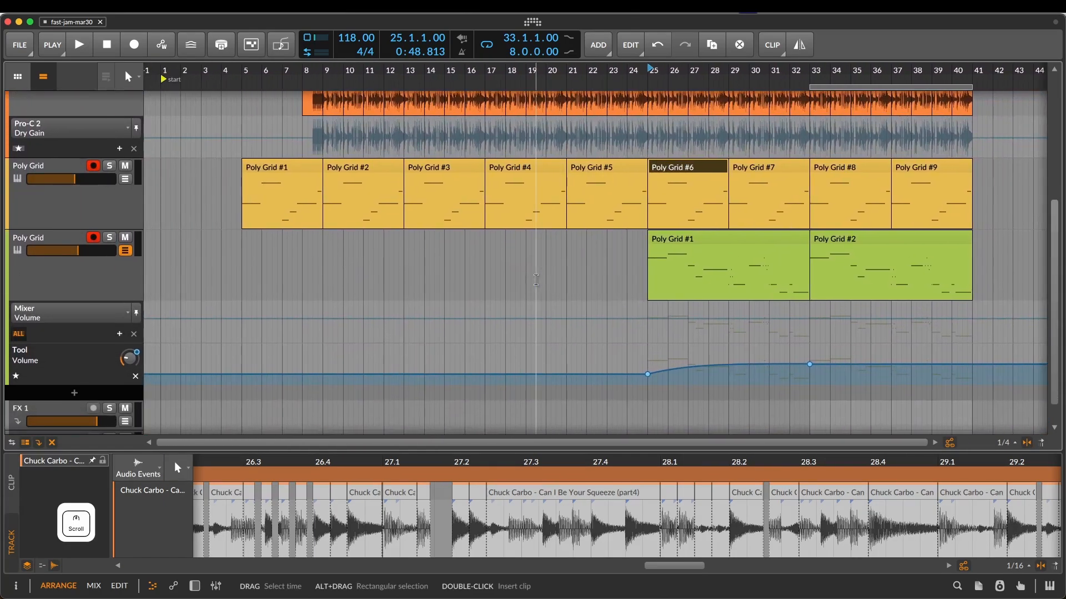
{"action": "scroll", "coordinate": [536, 280], "scroll_direction": "up", "scroll_amount": 3}
{"action": "scroll", "coordinate": [535, 279], "scroll_direction": "right", "scroll_amount": 3}
{"action": "scroll", "coordinate": [536, 280], "scroll_direction": "down", "scroll_amount": 3}
{"action": "scroll", "coordinate": [535, 279], "scroll_direction": "left", "scroll_amount": 1}
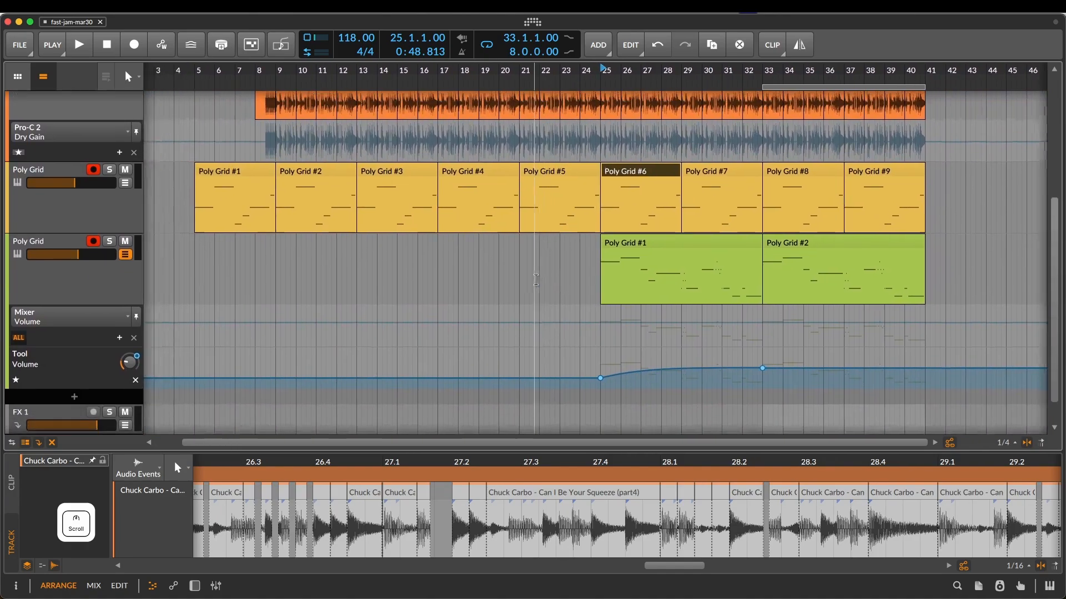
{"action": "scroll", "coordinate": [536, 280], "scroll_direction": "up", "scroll_amount": 3}
{"action": "scroll", "coordinate": [536, 279], "scroll_direction": "right", "scroll_amount": 1}
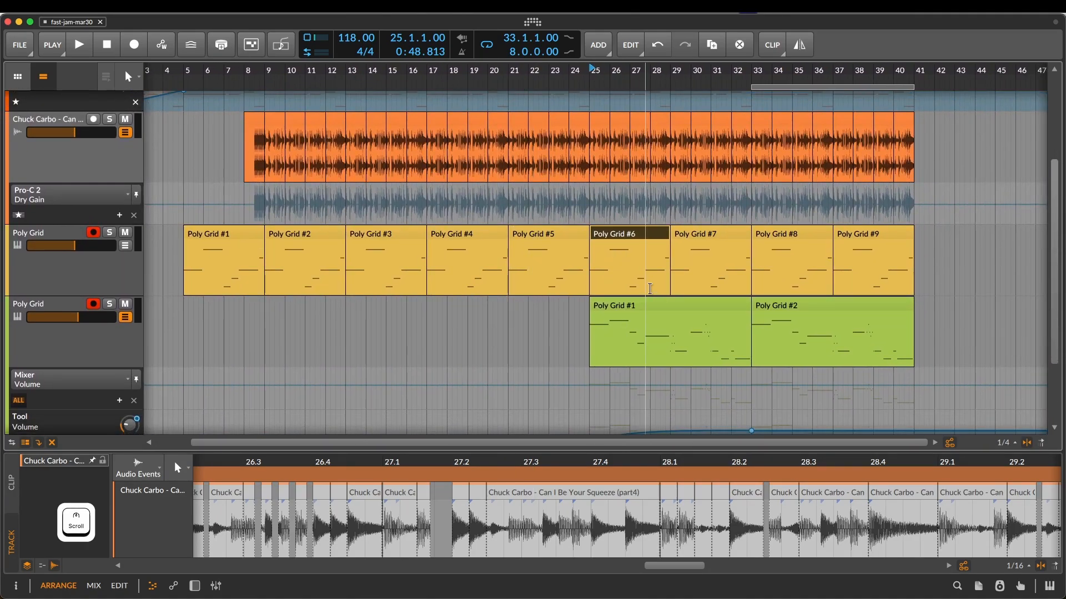
- Examine the arrangement timeline at wider and closer zoom levels
{"action": "scroll", "coordinate": [696, 311], "scroll_direction": "right", "scroll_amount": 10}
{"action": "scroll", "coordinate": [695, 311], "scroll_direction": "left", "scroll_amount": 3}
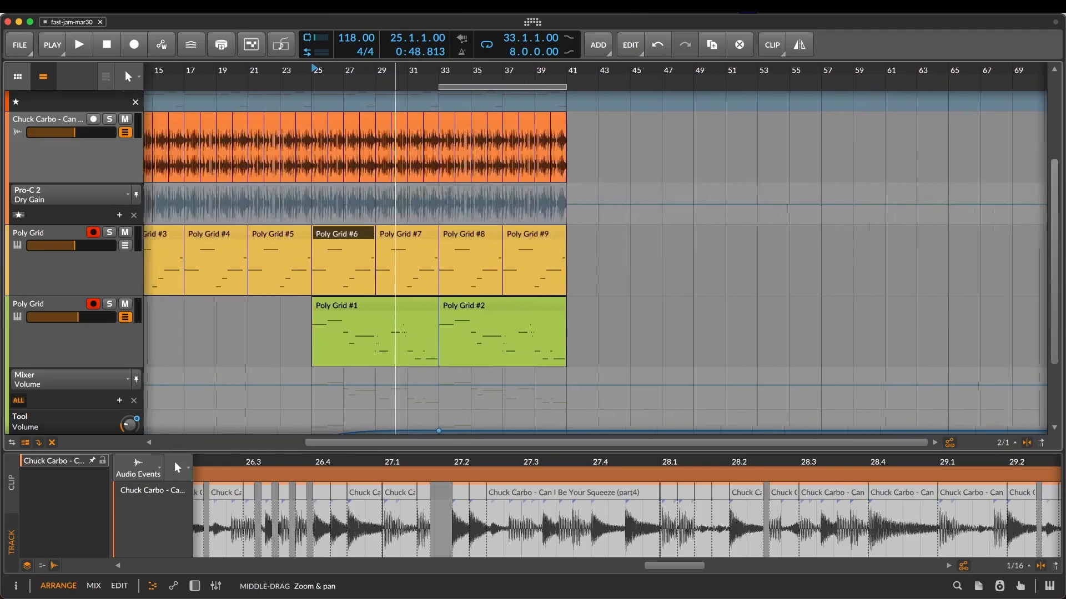
{"action": "scroll", "coordinate": [769, 197], "scroll_direction": "left", "scroll_amount": 8}
{"action": "scroll", "coordinate": [768, 197], "scroll_direction": "up", "scroll_amount": 2}
{"action": "scroll", "coordinate": [769, 198], "scroll_direction": "left", "scroll_amount": 1}
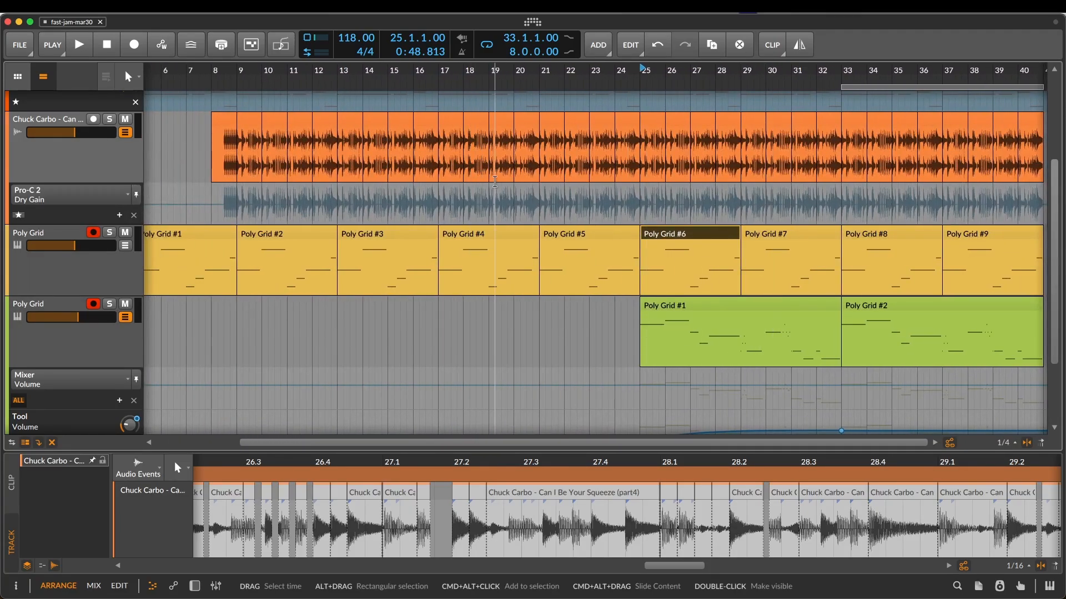
{"action": "scroll", "coordinate": [769, 198], "scroll_direction": "down", "scroll_amount": 3}
{"action": "scroll", "coordinate": [594, 261], "scroll_direction": "up", "scroll_amount": 3}
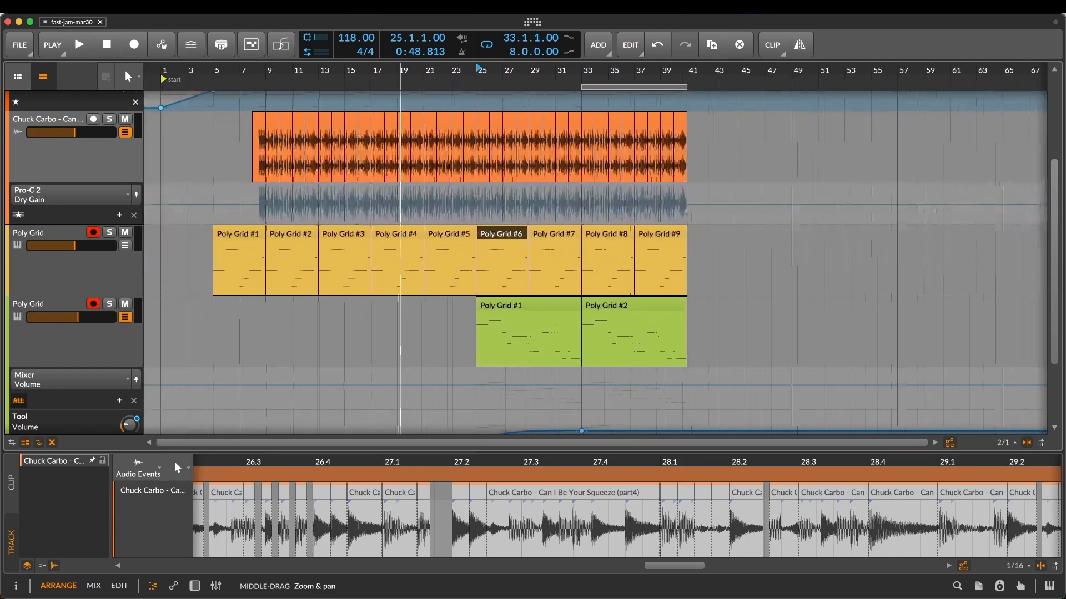
{"action": "scroll", "coordinate": [492, 197], "scroll_direction": "down", "scroll_amount": 2}
{"action": "scroll", "coordinate": [423, 198], "scroll_direction": "up", "scroll_amount": 4}
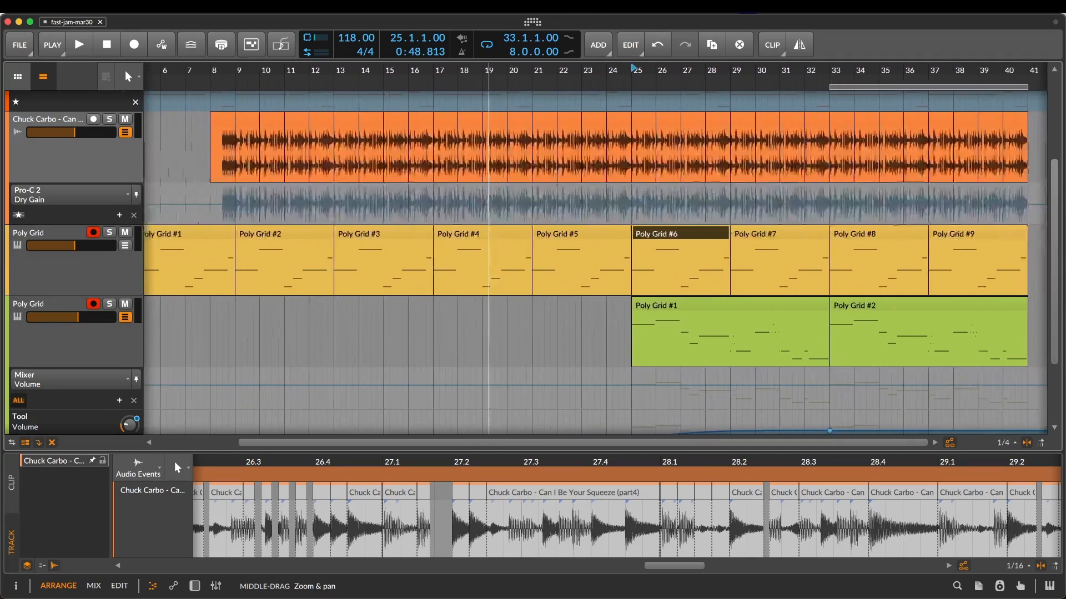
{"action": "scroll", "coordinate": [514, 198], "scroll_direction": "down", "scroll_amount": 3}
{"action": "scroll", "coordinate": [514, 198], "scroll_direction": "up", "scroll_amount": 4}
{"action": "scroll", "coordinate": [514, 197], "scroll_direction": "down", "scroll_amount": 2}
{"action": "scroll", "coordinate": [514, 198], "scroll_direction": "up", "scroll_amount": 2}
{"action": "scroll", "coordinate": [515, 203], "scroll_direction": "down", "scroll_amount": 1}
{"action": "scroll", "coordinate": [514, 201], "scroll_direction": "right", "scroll_amount": 2}
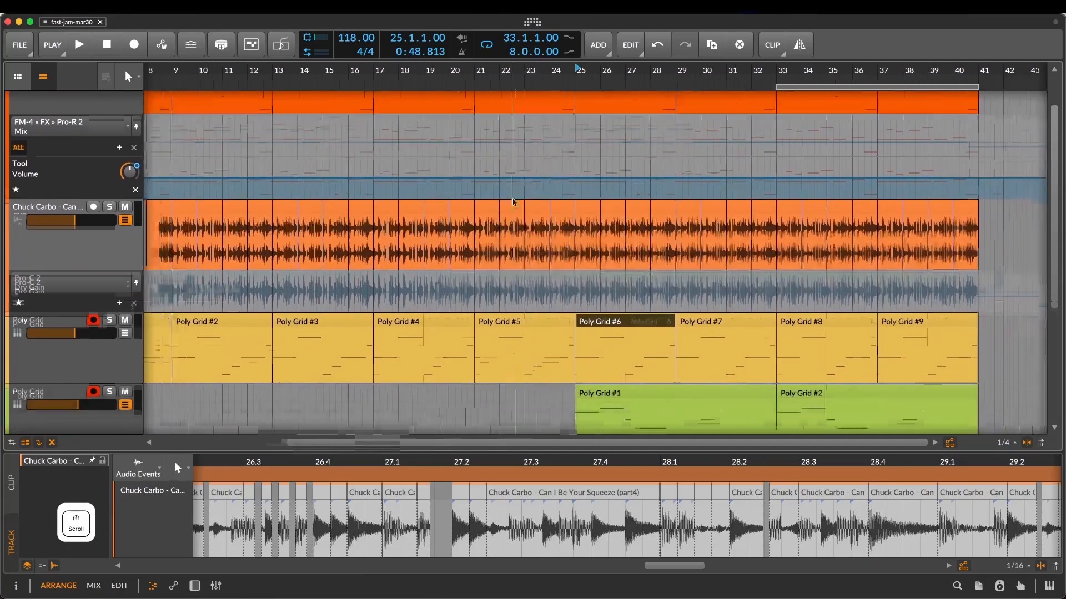
- Examine the tracks' clips and volume automation across the whole song, ending at the opening bars
{"action": "scroll", "coordinate": [514, 194], "scroll_direction": "left", "scroll_amount": 5}
{"action": "scroll", "coordinate": [514, 194], "scroll_direction": "up", "scroll_amount": 2}
{"action": "scroll", "coordinate": [513, 192], "scroll_direction": "down", "scroll_amount": 4}
{"action": "scroll", "coordinate": [513, 192], "scroll_direction": "right", "scroll_amount": 3}
{"action": "scroll", "coordinate": [513, 195], "scroll_direction": "up", "scroll_amount": 3}
{"action": "scroll", "coordinate": [514, 203], "scroll_direction": "right", "scroll_amount": 4}
{"action": "scroll", "coordinate": [513, 203], "scroll_direction": "left", "scroll_amount": 6}
{"action": "scroll", "coordinate": [514, 204], "scroll_direction": "down", "scroll_amount": 2}
{"action": "scroll", "coordinate": [514, 203], "scroll_direction": "down", "scroll_amount": 2}
{"action": "scroll", "coordinate": [514, 203], "scroll_direction": "right", "scroll_amount": 2}
{"action": "scroll", "coordinate": [513, 201], "scroll_direction": "up", "scroll_amount": 5}
{"action": "scroll", "coordinate": [513, 200], "scroll_direction": "left", "scroll_amount": 2}
{"action": "scroll", "coordinate": [512, 198], "scroll_direction": "down", "scroll_amount": 4}
{"action": "scroll", "coordinate": [512, 198], "scroll_direction": "up", "scroll_amount": 3}
{"action": "scroll", "coordinate": [513, 198], "scroll_direction": "left", "scroll_amount": 1}
{"action": "scroll", "coordinate": [512, 198], "scroll_direction": "down", "scroll_amount": 1}
{"action": "scroll", "coordinate": [511, 198], "scroll_direction": "up", "scroll_amount": 1}
{"action": "scroll", "coordinate": [511, 198], "scroll_direction": "down", "scroll_amount": 5}
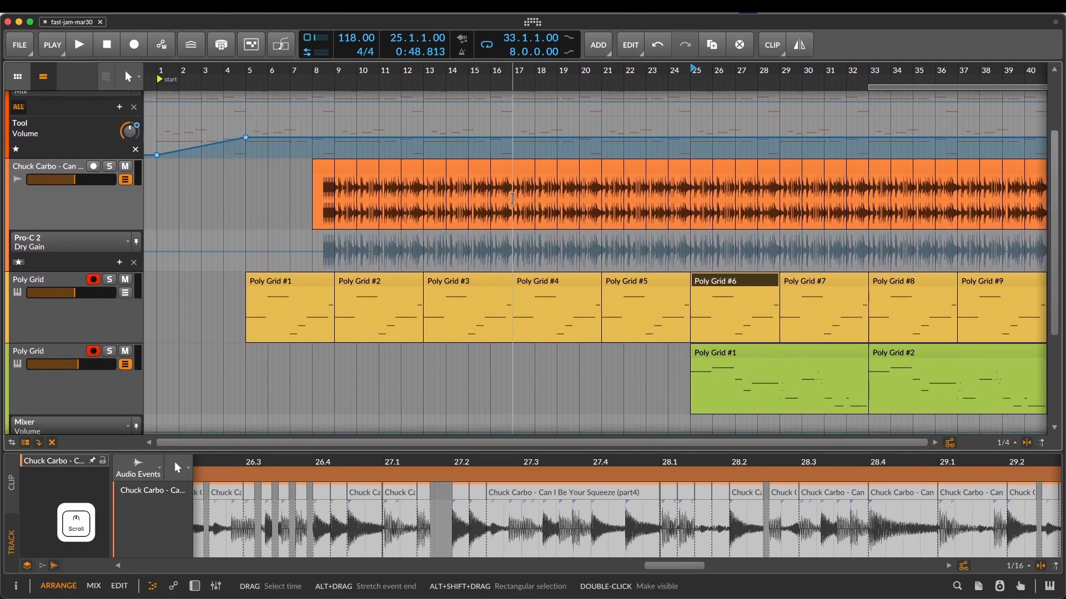
- Select several yellow and green Poly Grid clips one after another, ending with the yellow Poly Grid #6 clip
{"action": "left_click", "coordinate": [808, 280]}
{"action": "left_click", "coordinate": [611, 281]}
{"action": "left_click", "coordinate": [530, 283]}
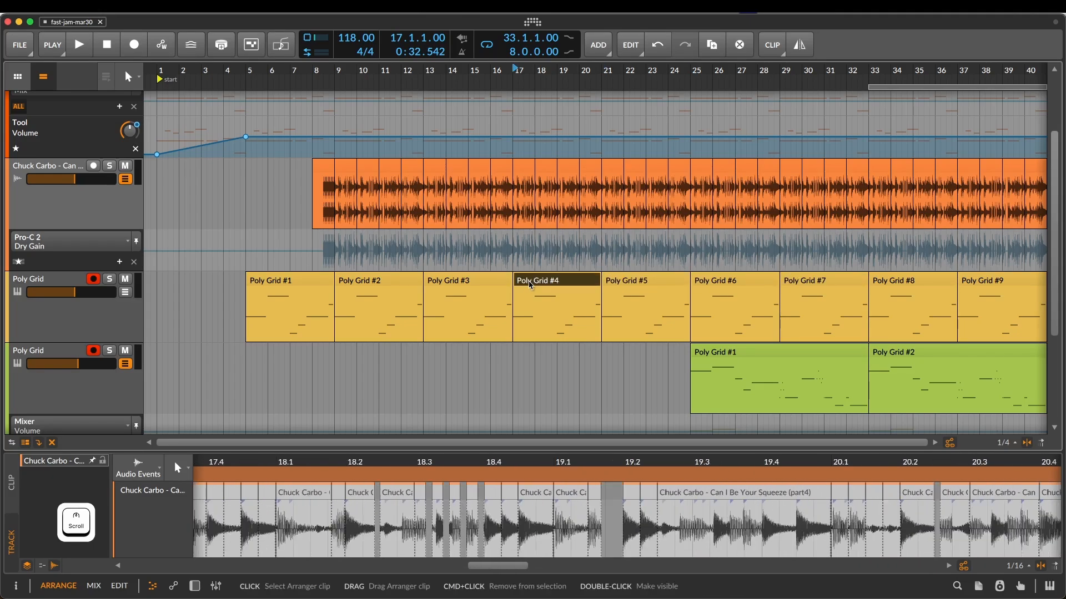
{"action": "left_click", "coordinate": [797, 361]}
{"action": "left_click", "coordinate": [956, 361]}
{"action": "left_click", "coordinate": [433, 281]}
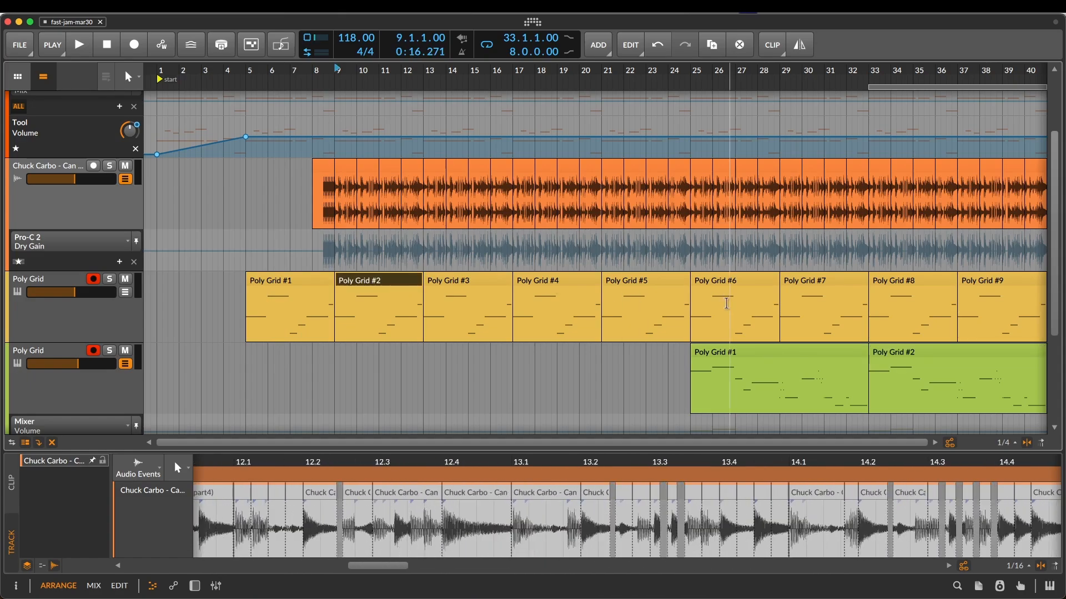
{"action": "left_click", "coordinate": [733, 285]}
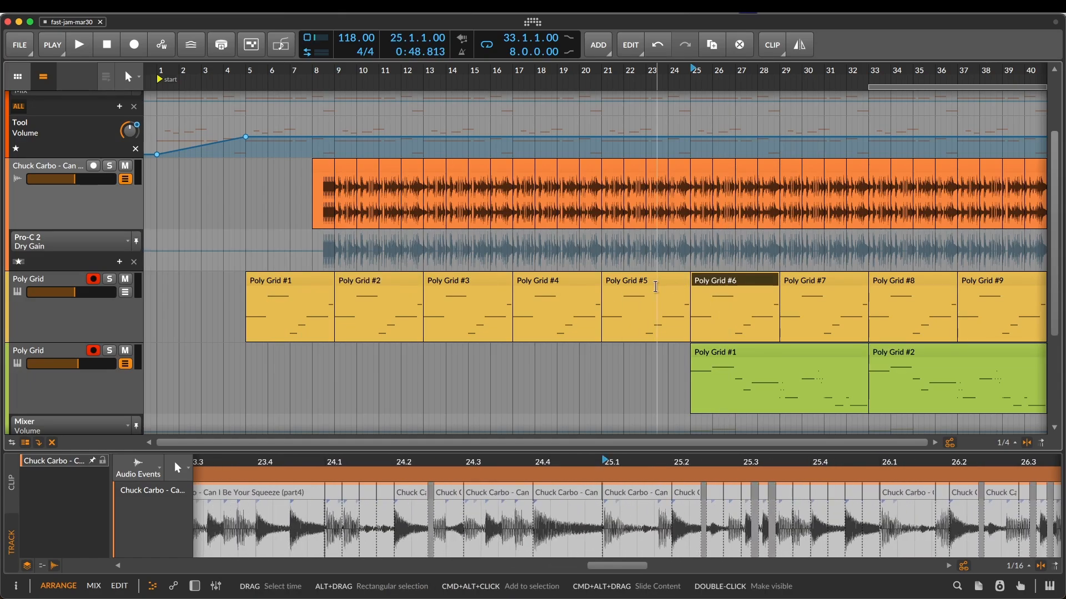
{"action": "scroll", "coordinate": [655, 287], "scroll_direction": "right", "scroll_amount": 5}
{"action": "scroll", "coordinate": [655, 286], "scroll_direction": "up", "scroll_amount": 3}
{"action": "scroll", "coordinate": [655, 286], "scroll_direction": "right", "scroll_amount": 2}
{"action": "scroll", "coordinate": [656, 287], "scroll_direction": "down", "scroll_amount": 2}
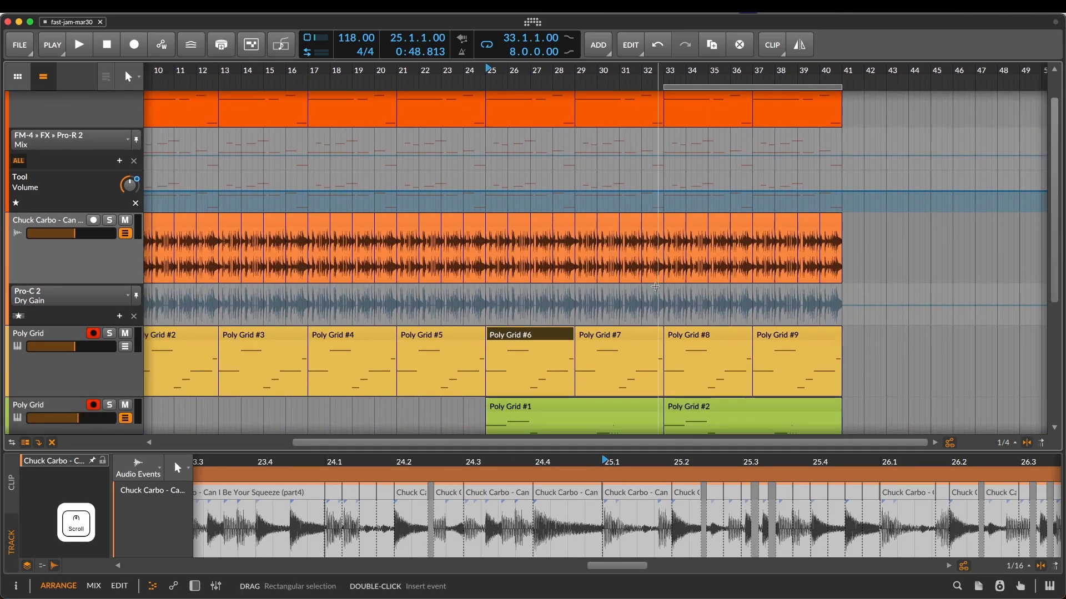
{"action": "scroll", "coordinate": [647, 325], "scroll_direction": "right", "scroll_amount": 5}
{"action": "scroll", "coordinate": [647, 325], "scroll_direction": "down", "scroll_amount": 2}
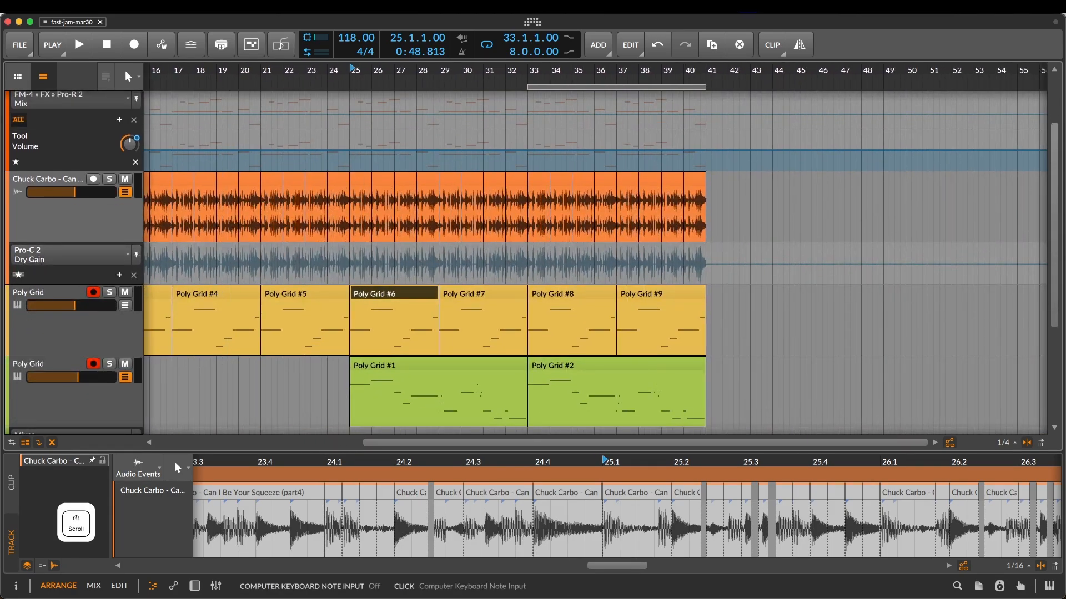
- Create a new project and insert two adjacent one-bar clips on the Inst 1 track, starting at bar 1
{"action": "left_click", "coordinate": [532, 23]}
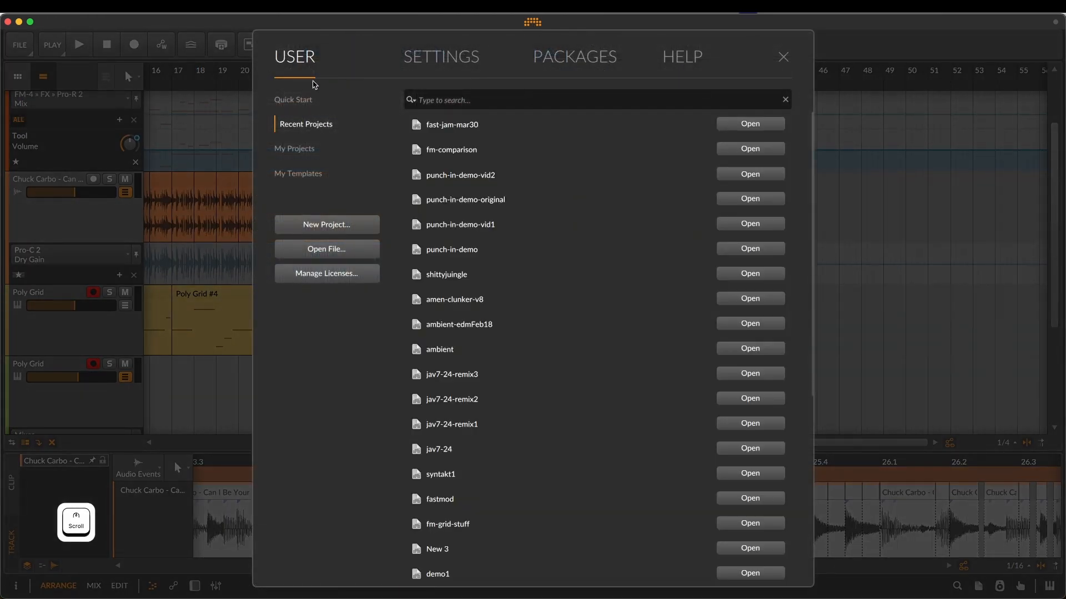
{"action": "left_click", "coordinate": [336, 230]}
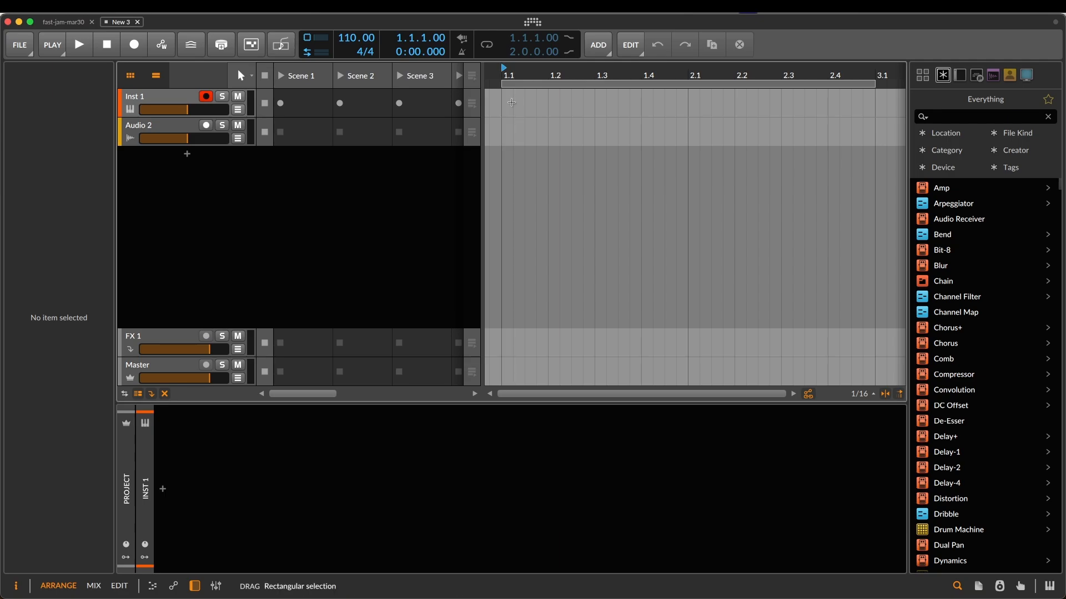
{"action": "double_click", "coordinate": [511, 102]}
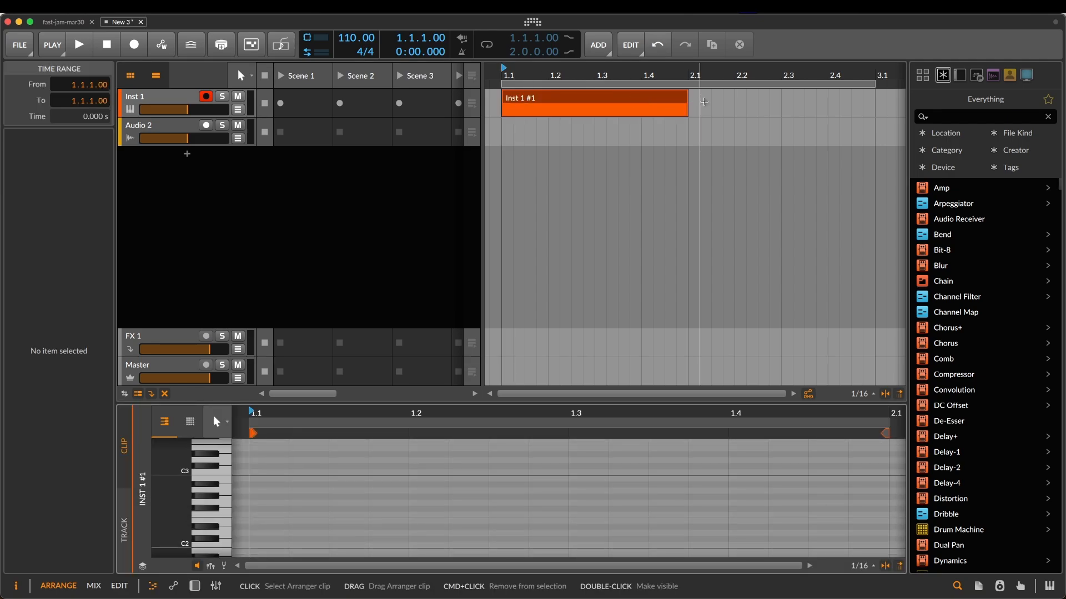
{"action": "double_click", "coordinate": [703, 102]}
{"action": "left_click", "coordinate": [670, 106]}
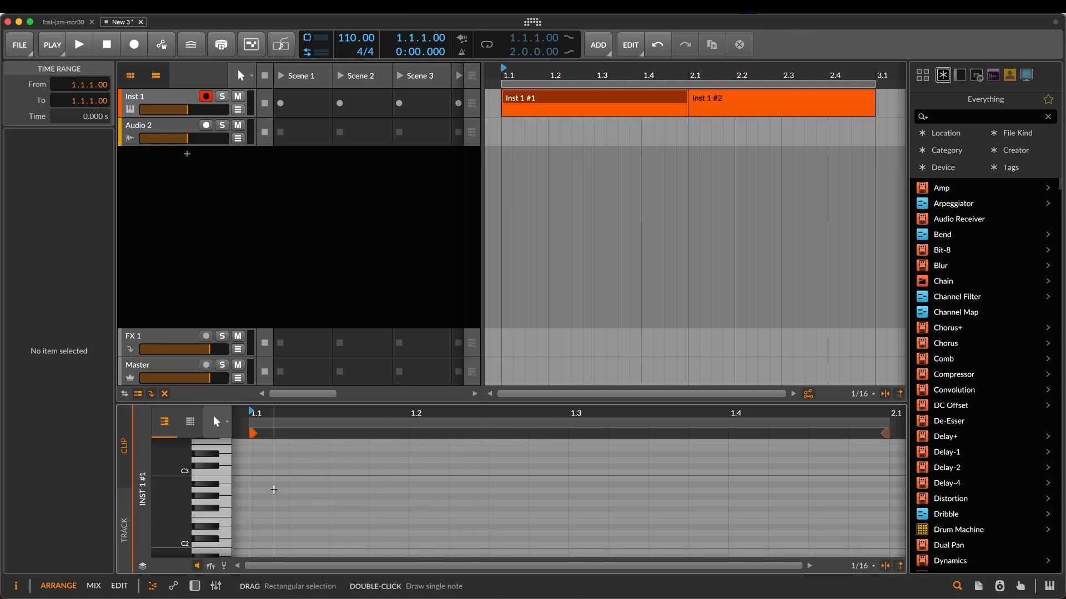
- Add four sixteenth notes to the first Inst 1 clip: A2 at 1.1.1, B2 at 1.1.4, C3 at 1.2.2 and C#3 at 1.2.3
{"action": "double_click", "coordinate": [274, 491]}
{"action": "double_click", "coordinate": [383, 479]}
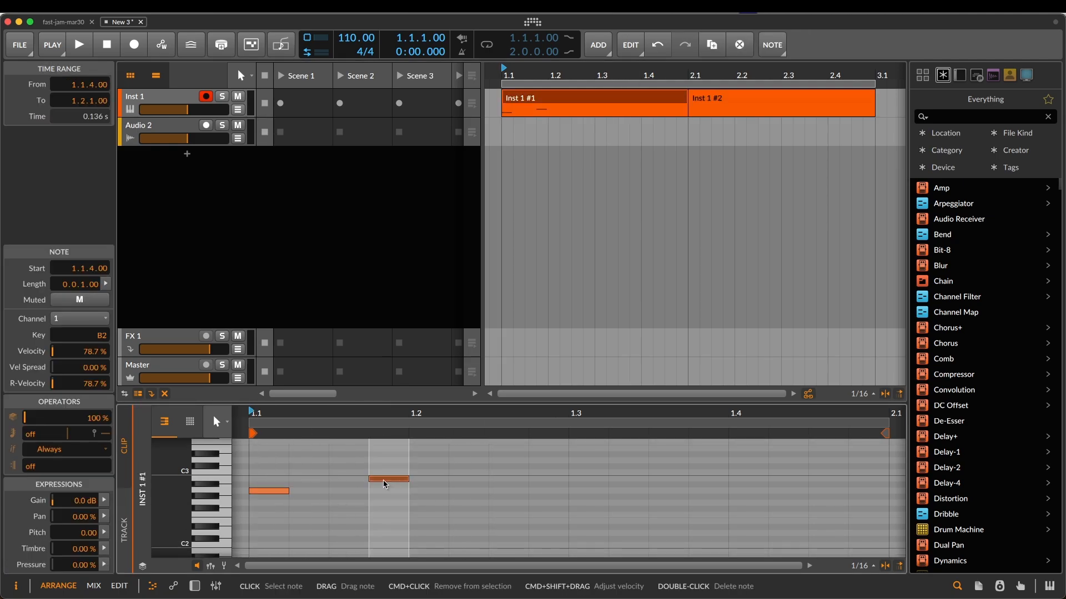
{"action": "left_click_drag", "start_coordinate": [502, 472], "coordinate": [579, 476]}
{"action": "left_click", "coordinate": [472, 475]}
{"action": "double_click", "coordinate": [473, 475]}
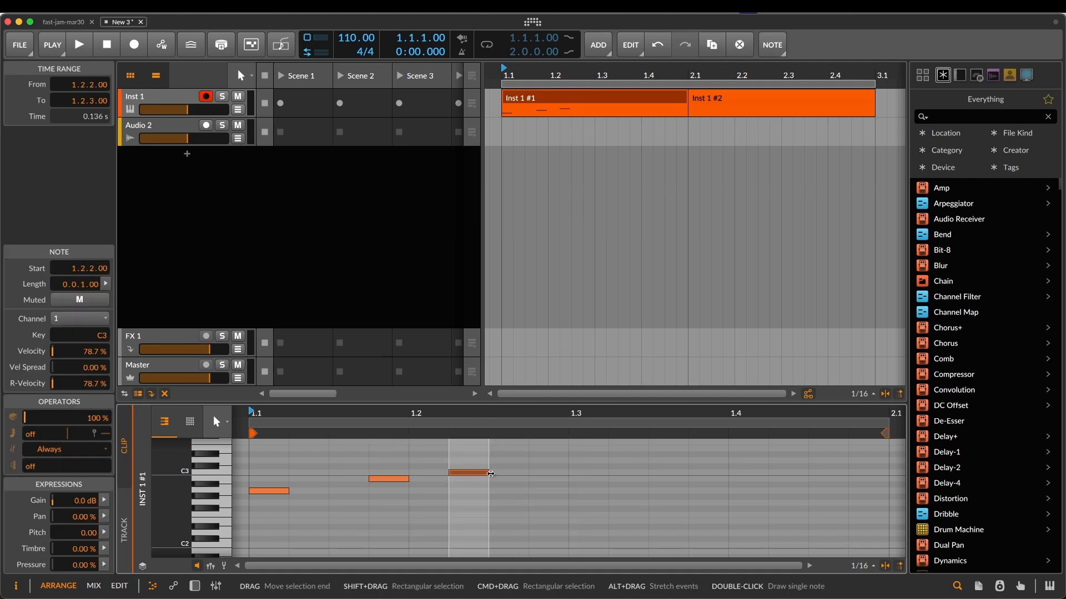
{"action": "double_click", "coordinate": [509, 469]}
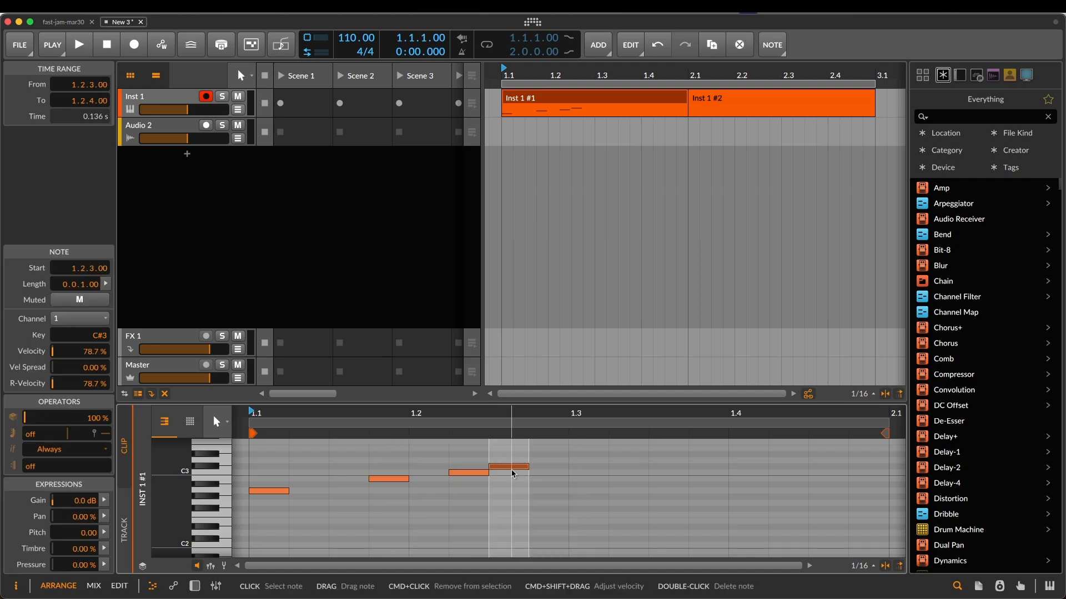
- Draw two longer notes with the Pen tool, D3 from 1.3.1 and G#2 from 1.3.2, both ending at 1.4.1
{"action": "key", "text": "3"}
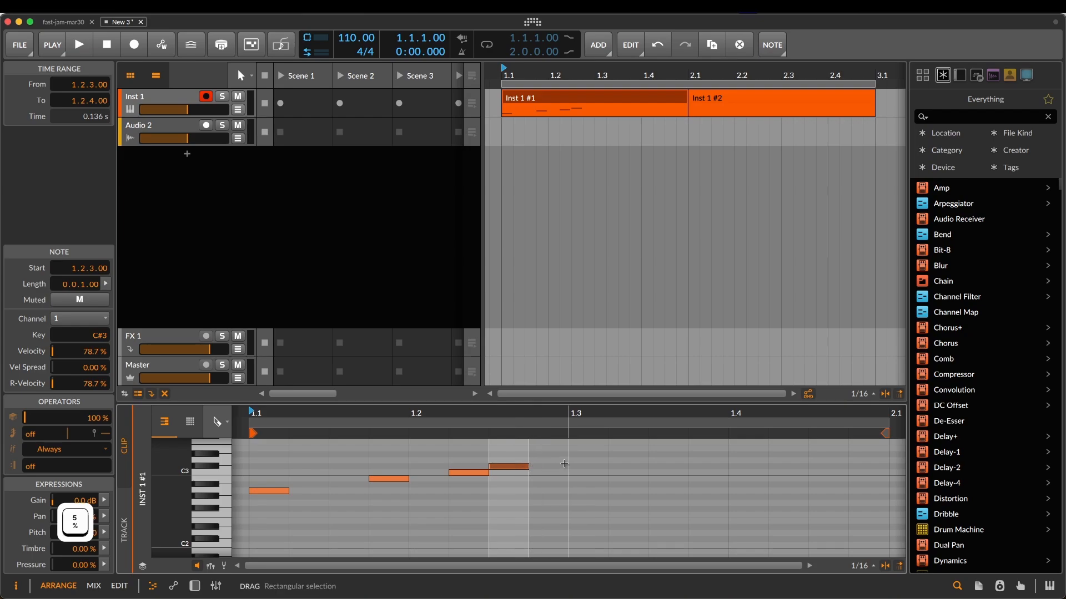
{"action": "left_click_drag", "start_coordinate": [576, 460], "coordinate": [728, 460]}
{"action": "mouse_move", "coordinate": [610, 497]}
{"action": "left_mouse_down"}
{"action": "mouse_move", "coordinate": [848, 497]}
{"action": "mouse_move", "coordinate": [728, 498]}
{"action": "left_mouse_up"}
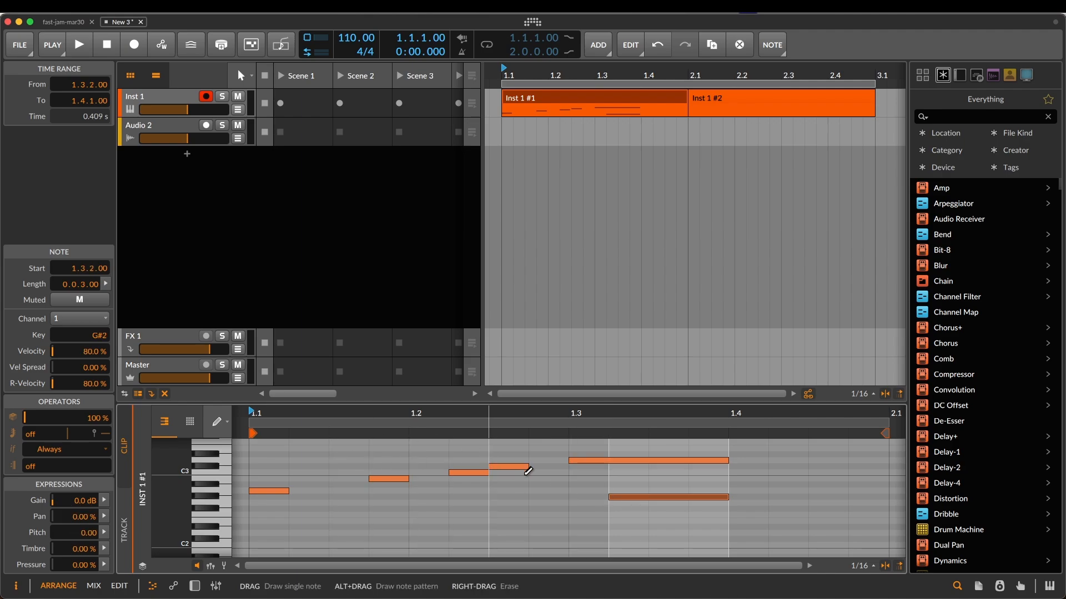
{"action": "key", "text": "1"}
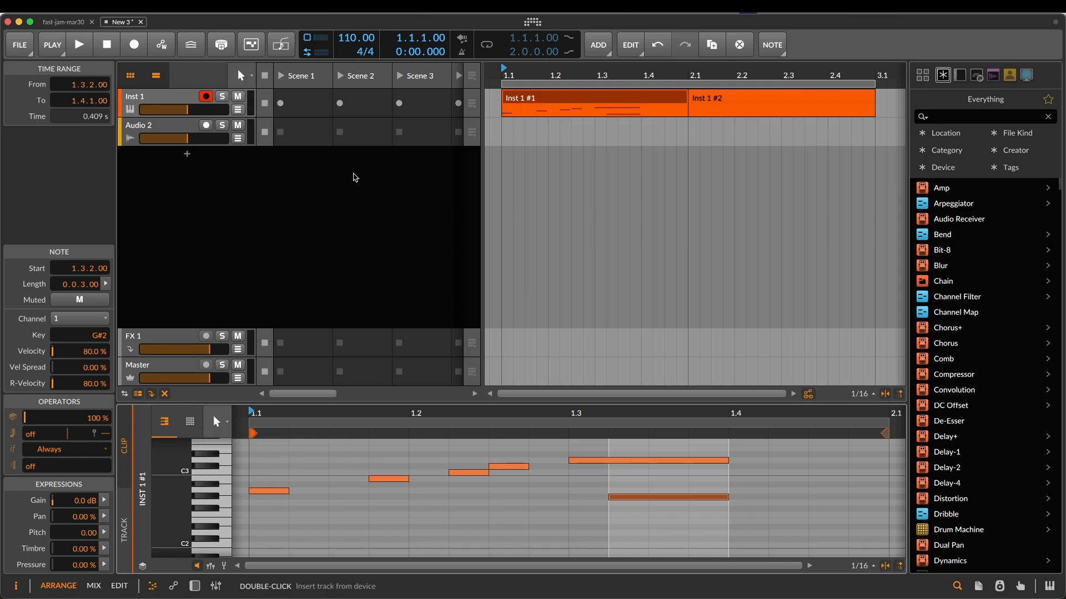
- Focus the clip launcher and toggle its panel's visibility several times
{"action": "key", "text": "l"}
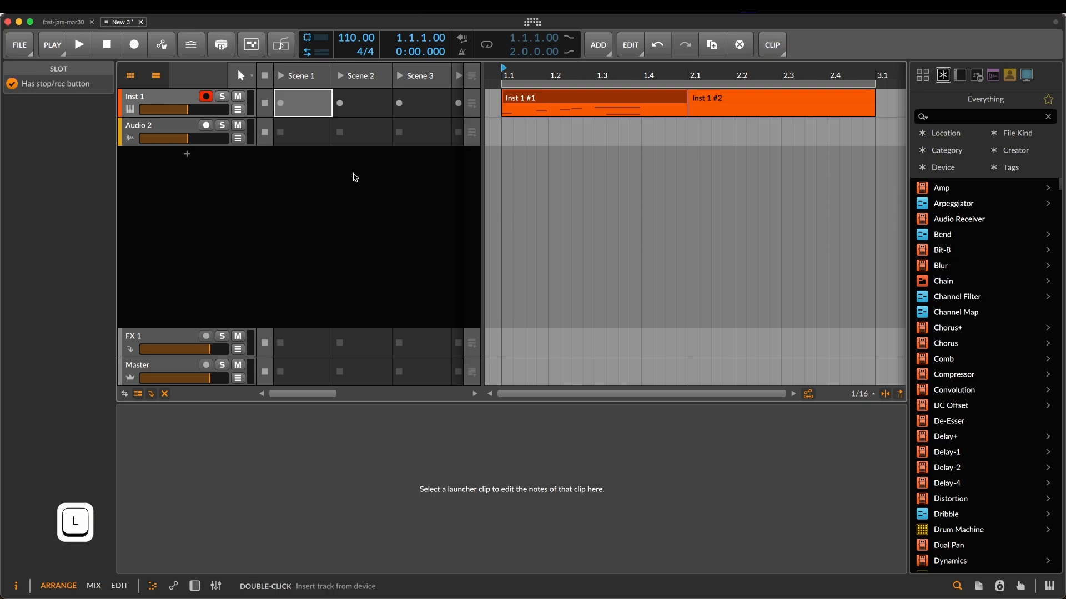
{"action": "key", "text": "l"}
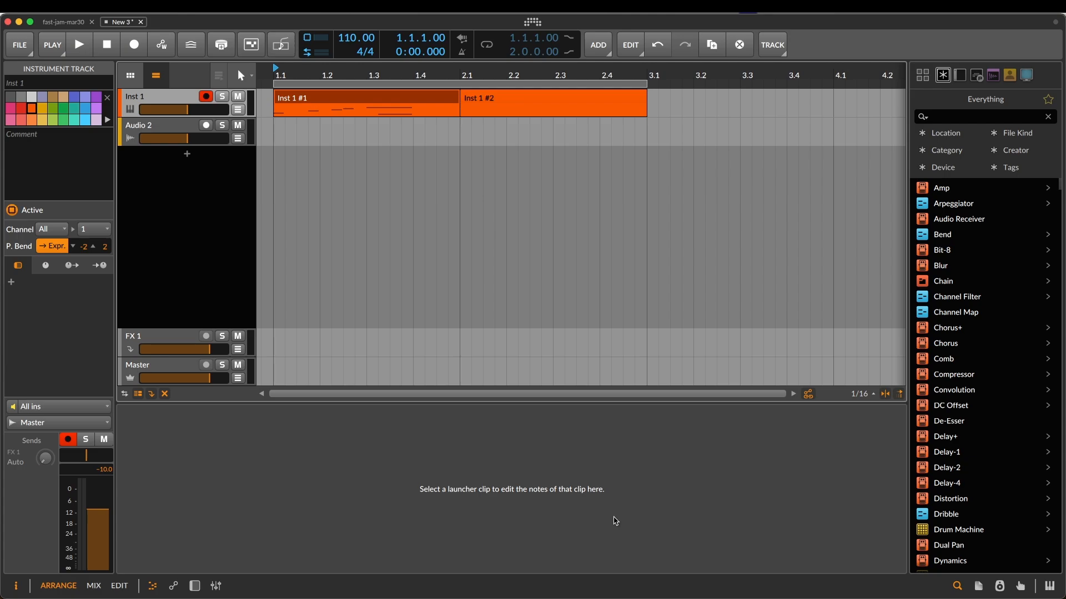
{"action": "key", "text": "l"}
{"action": "key", "text": "l"}
{"action": "key", "text": "l"}
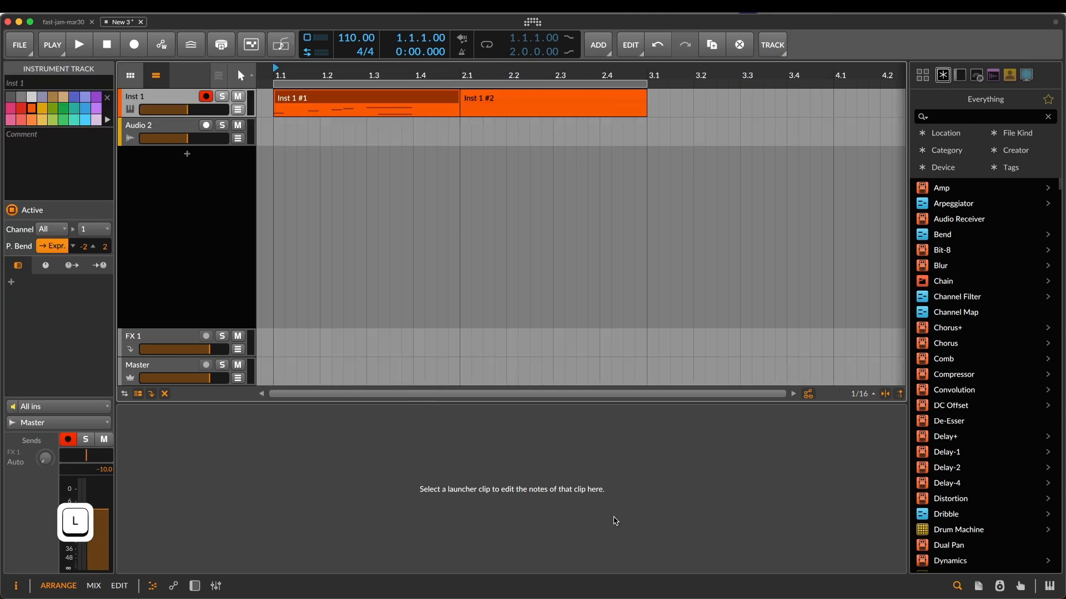
{"action": "key", "text": "l"}
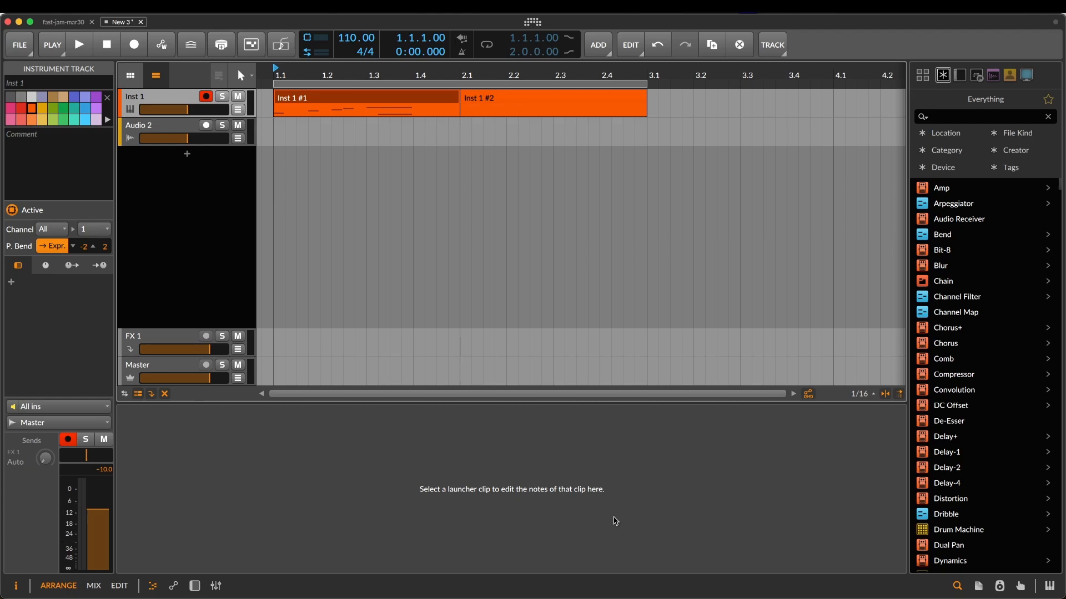
- Focus the arranger and toggle its timeline's visibility repeatedly, finishing with the clip launcher and arranger side by side
{"action": "key", "text": "o"}
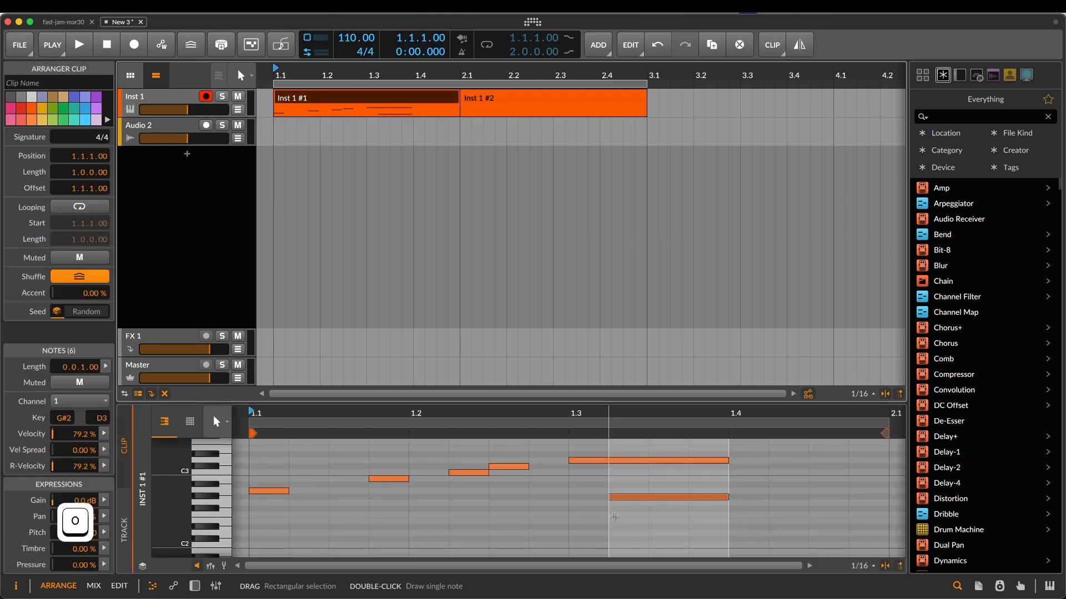
{"action": "key", "text": "o"}
{"action": "key", "text": "o"}
{"action": "key", "text": "o"}
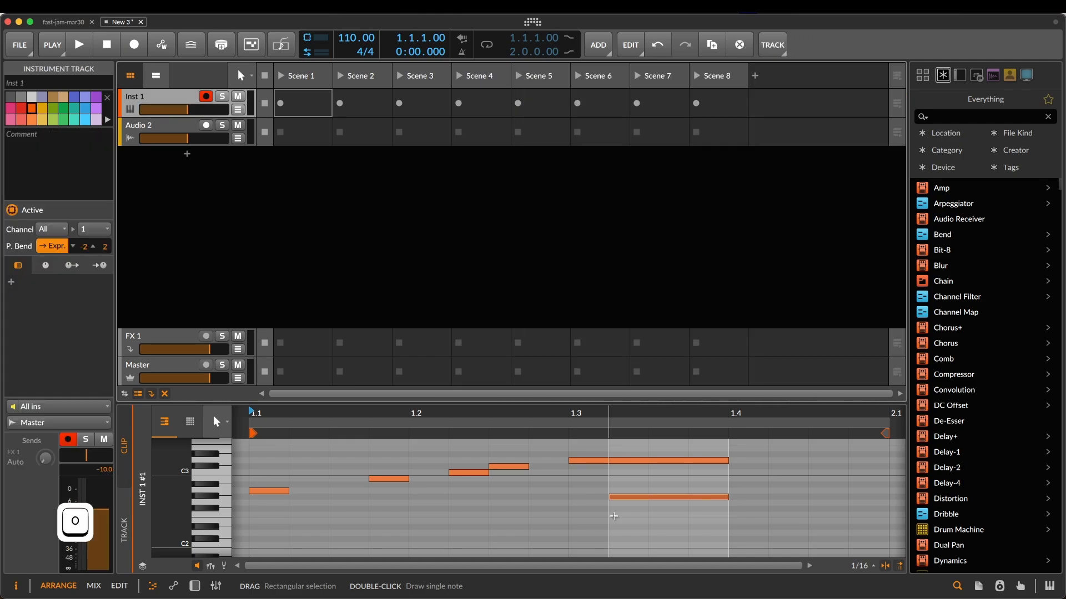
{"action": "key", "text": "o"}
{"action": "key", "text": "o"}
{"action": "key", "text": "o"}
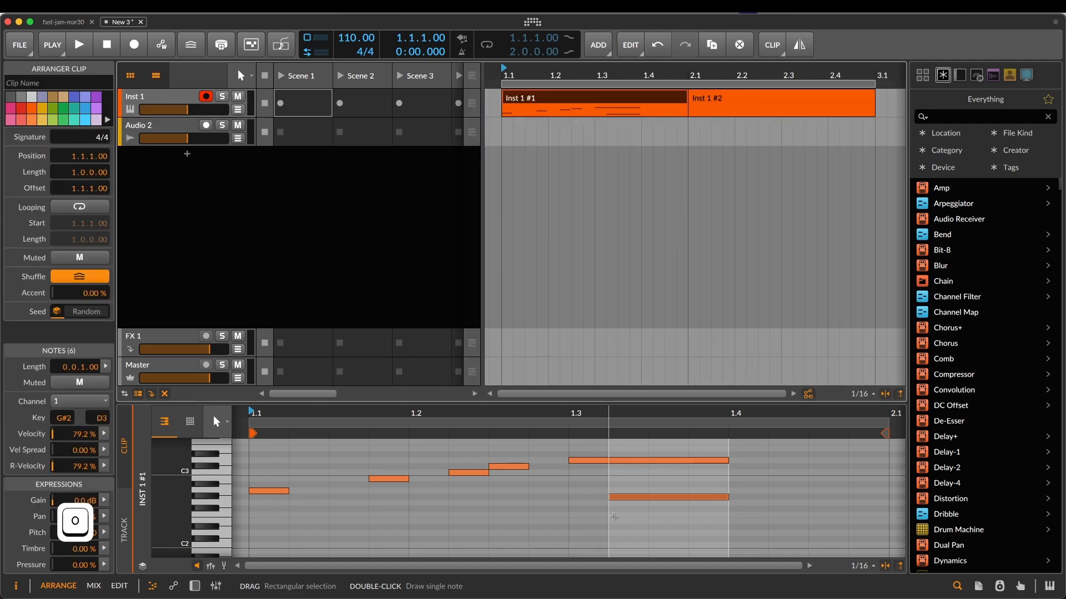
- Toggle the arranger and clip launcher until only the arranger timeline is shown, and set the play position to 1.4.3
{"action": "key", "text": "o"}
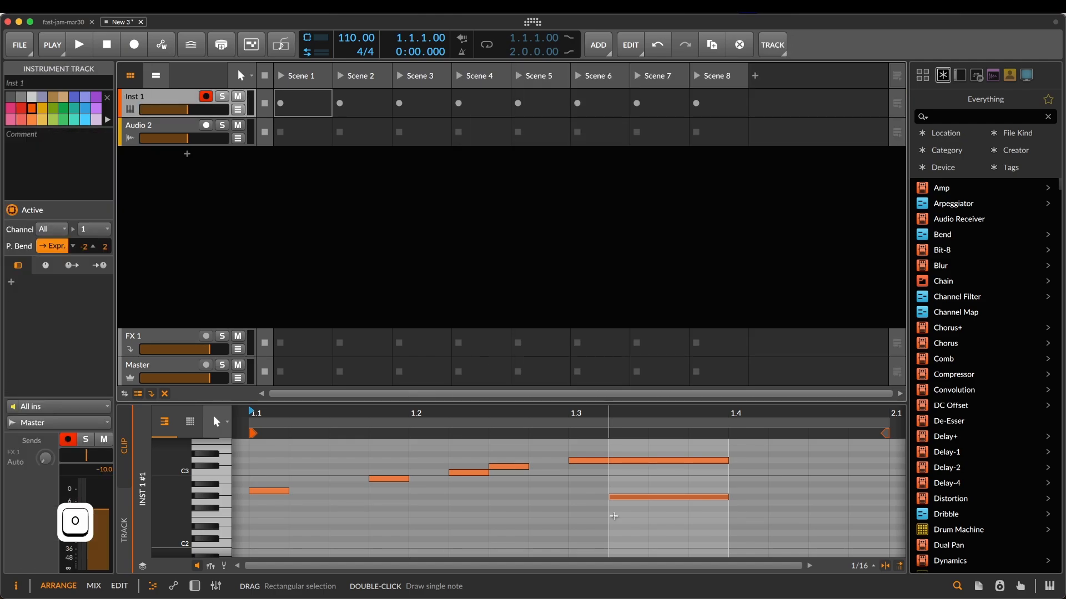
{"action": "key", "text": "l"}
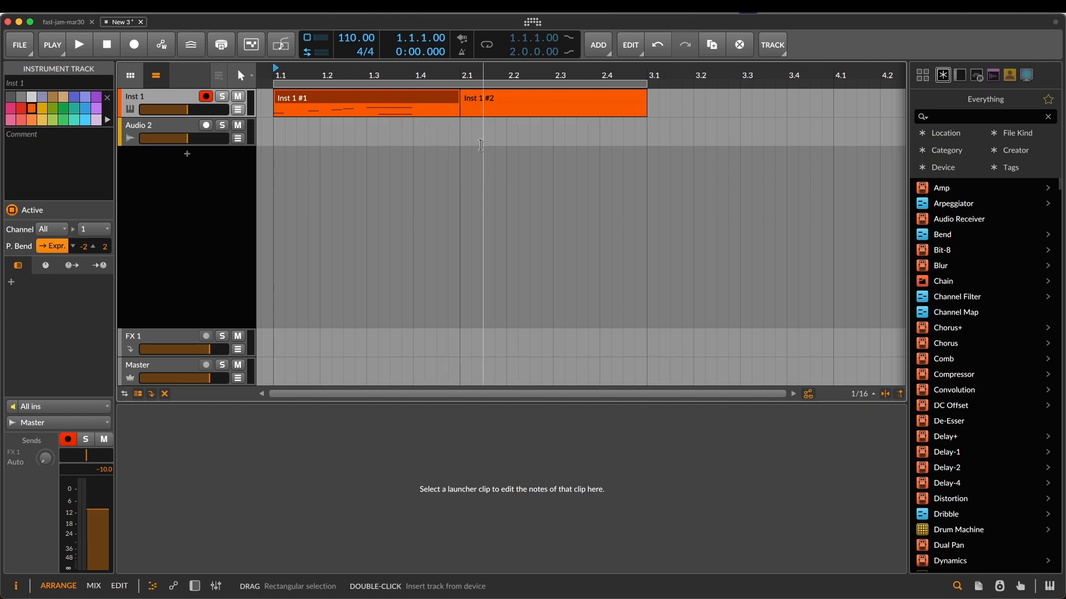
{"action": "left_click", "coordinate": [443, 183]}
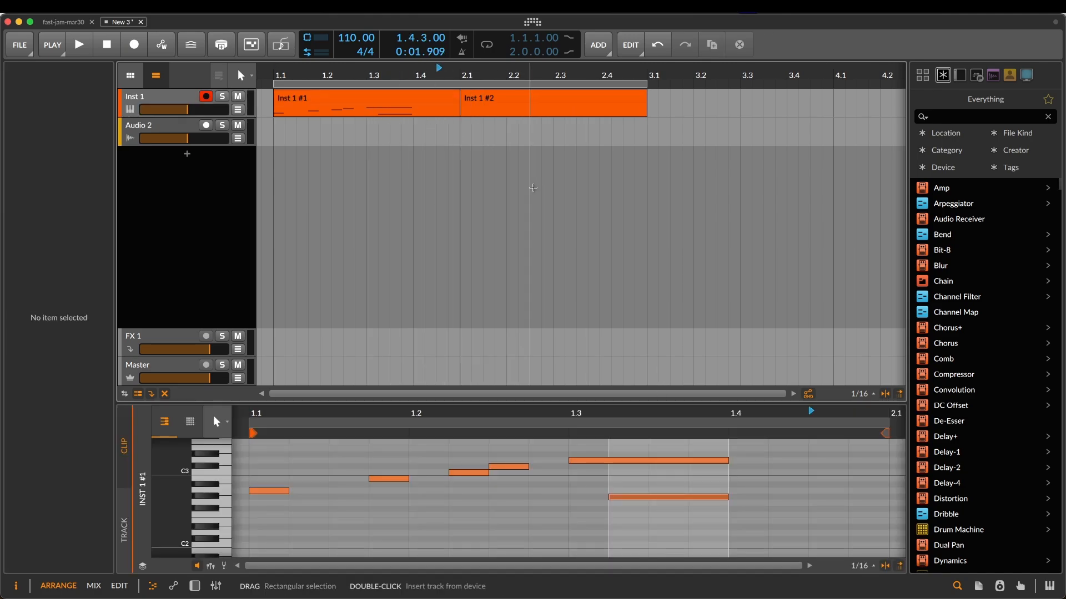
- Cycle repeatedly through the Mix, Edit and Arrange views, including in reverse order, finishing in the Arrange view
{"action": "key", "text": "Tab"}
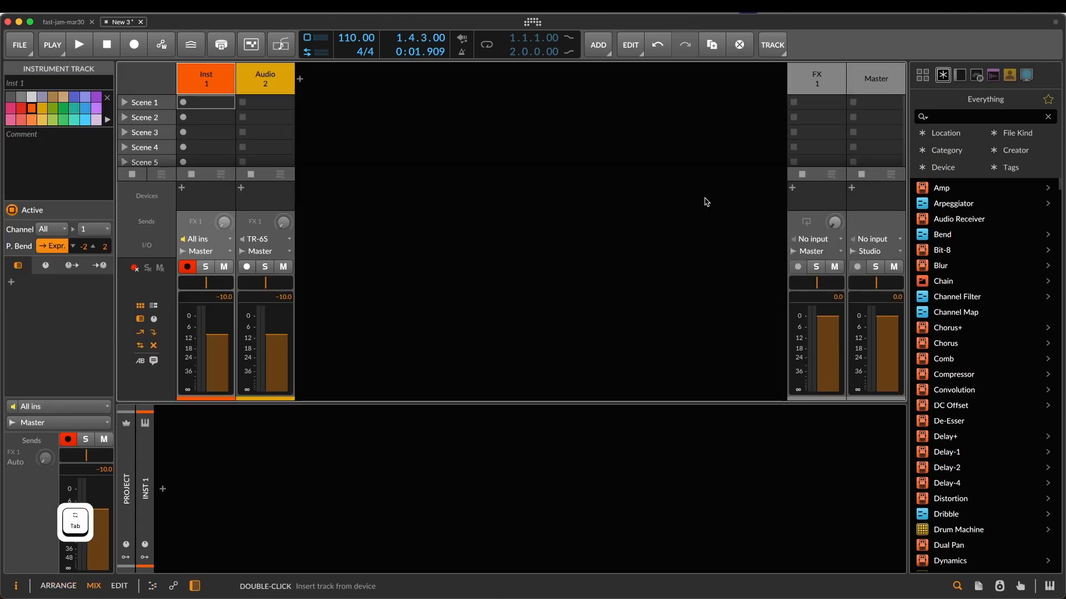
{"action": "key", "text": "Tab"}
{"action": "key", "text": "Tab"}
{"action": "key", "text": "Tab"}
{"action": "key", "text": "Tab"}
{"action": "key", "text": "Tab"}
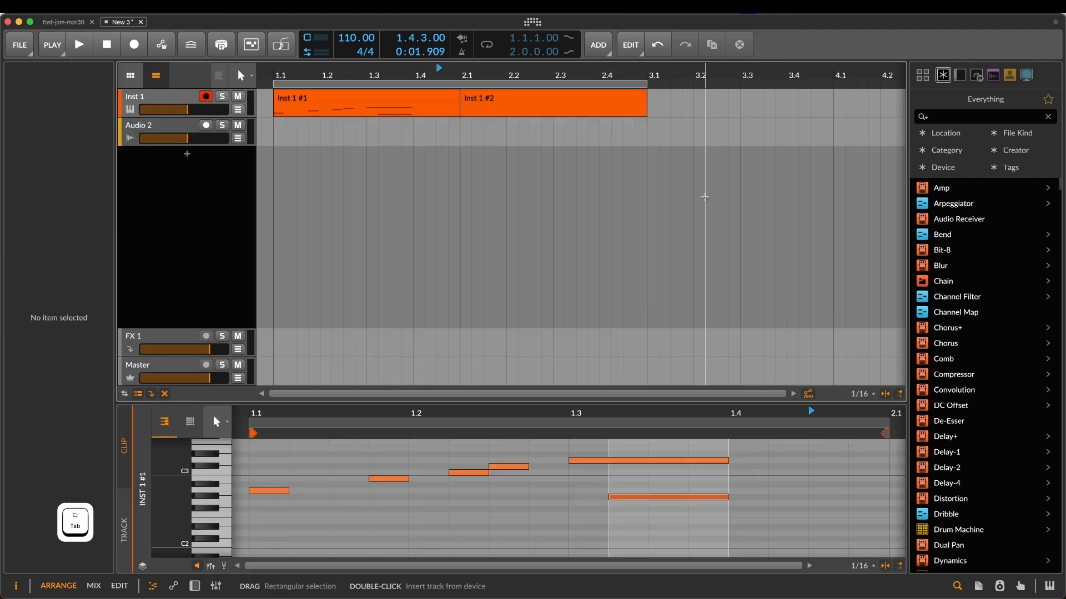
{"action": "key", "text": "shift+Tab"}
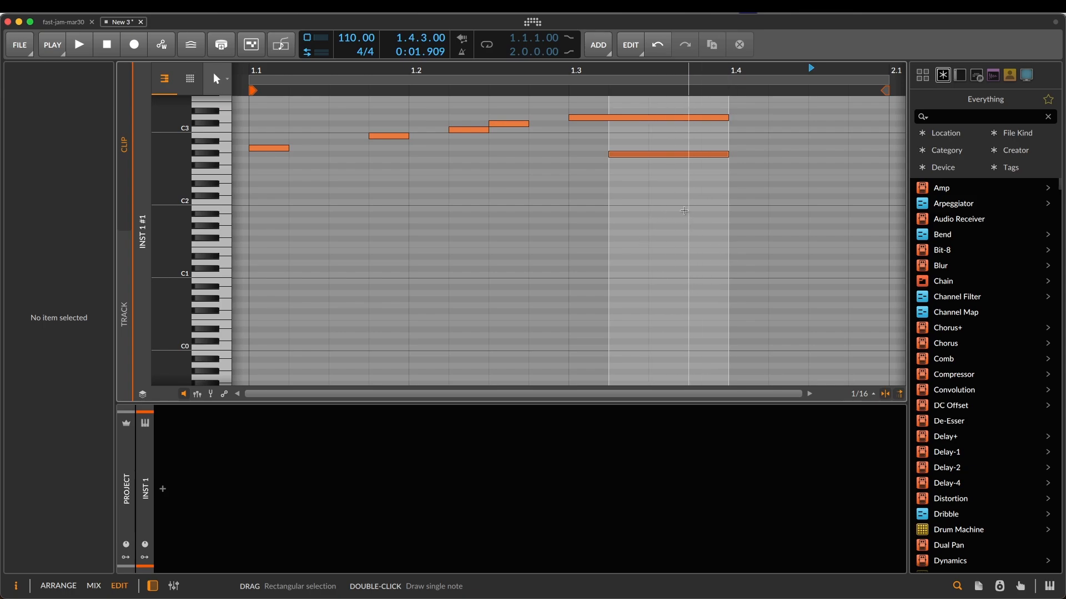
{"action": "key", "text": "Tab"}
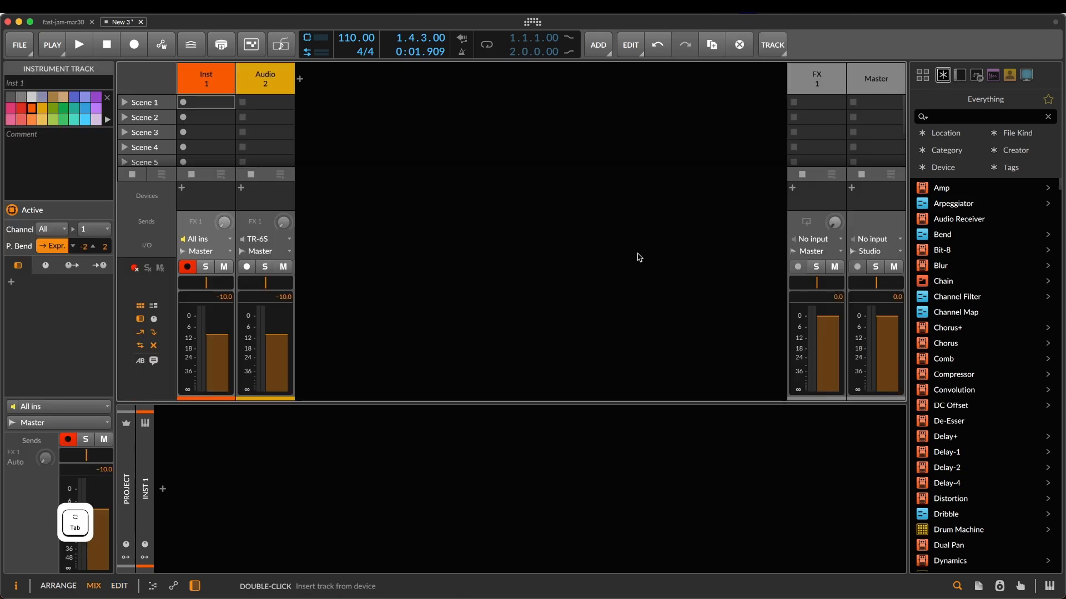
{"action": "key", "text": "Tab"}
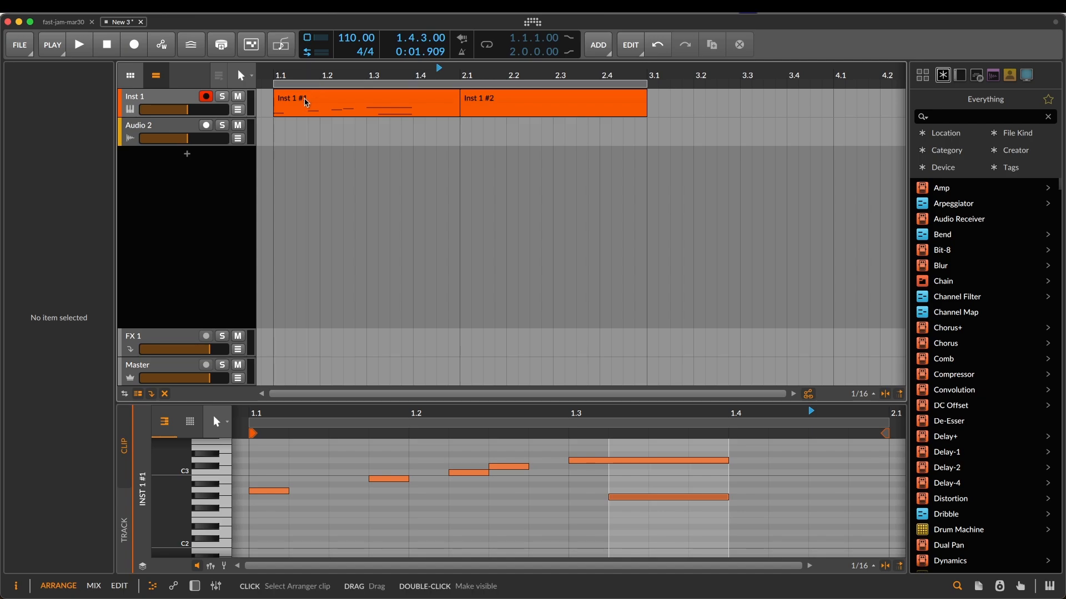
- Select the Inst 1 track and toggle the inspector's visibility repeatedly, finishing with it shown
{"action": "left_click", "coordinate": [175, 107]}
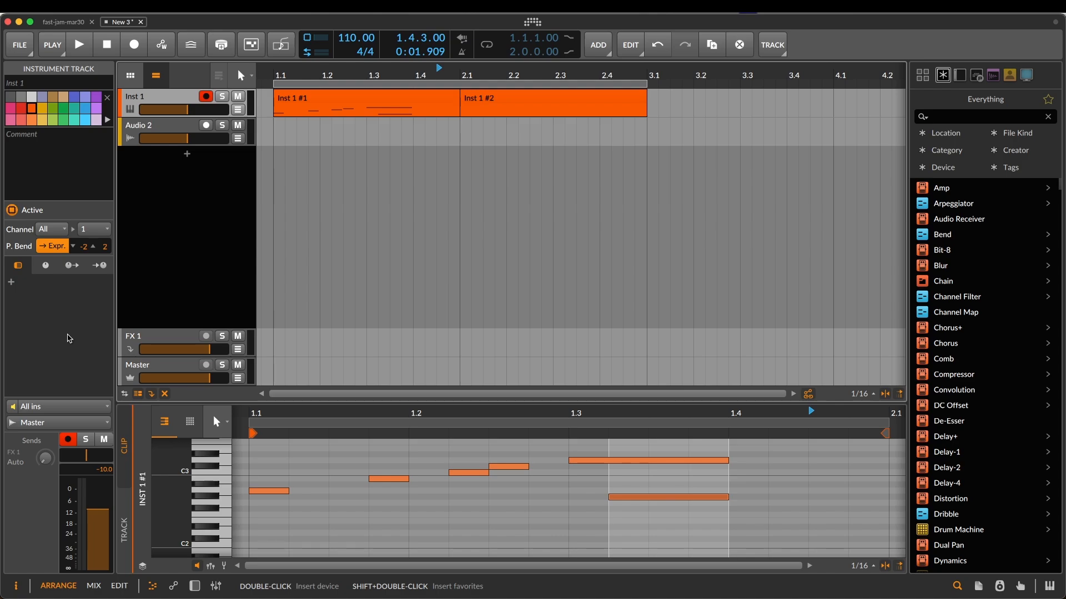
{"action": "key", "text": "i"}
{"action": "key", "text": "i"}
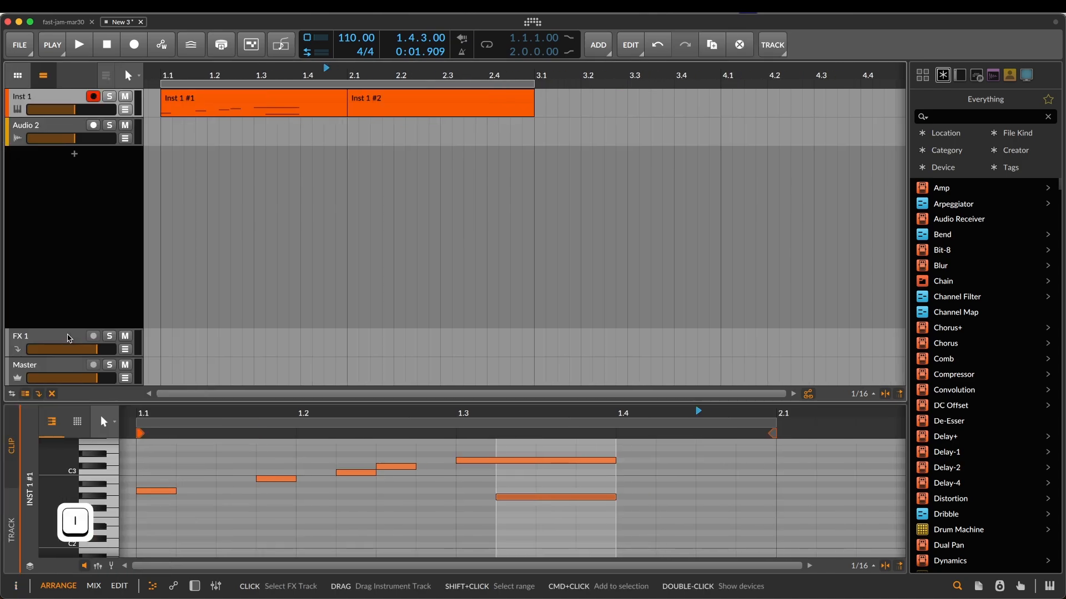
{"action": "key", "text": "i"}
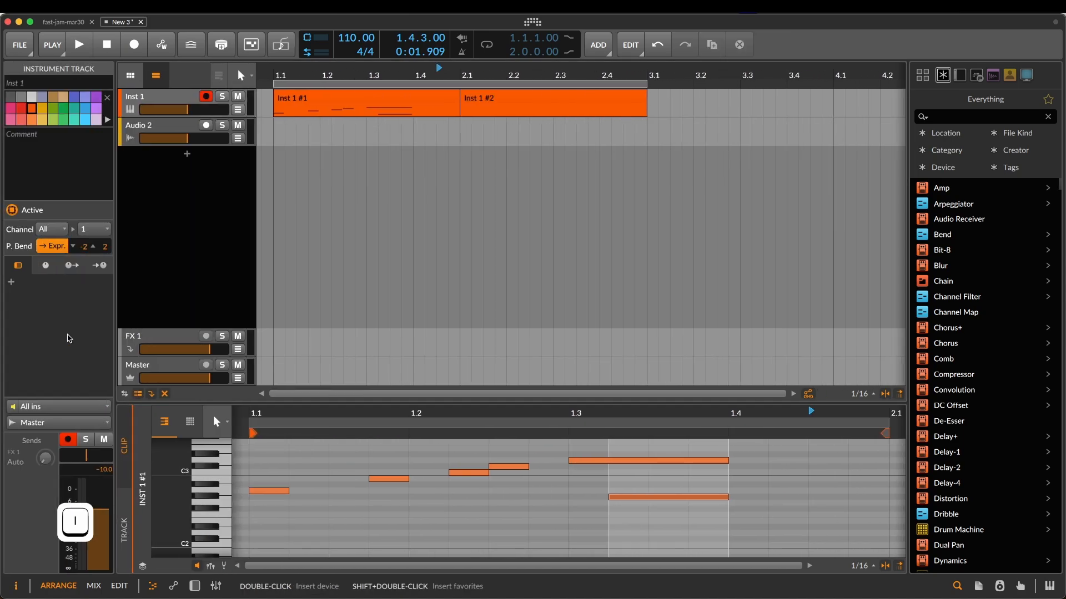
{"action": "key", "text": "i"}
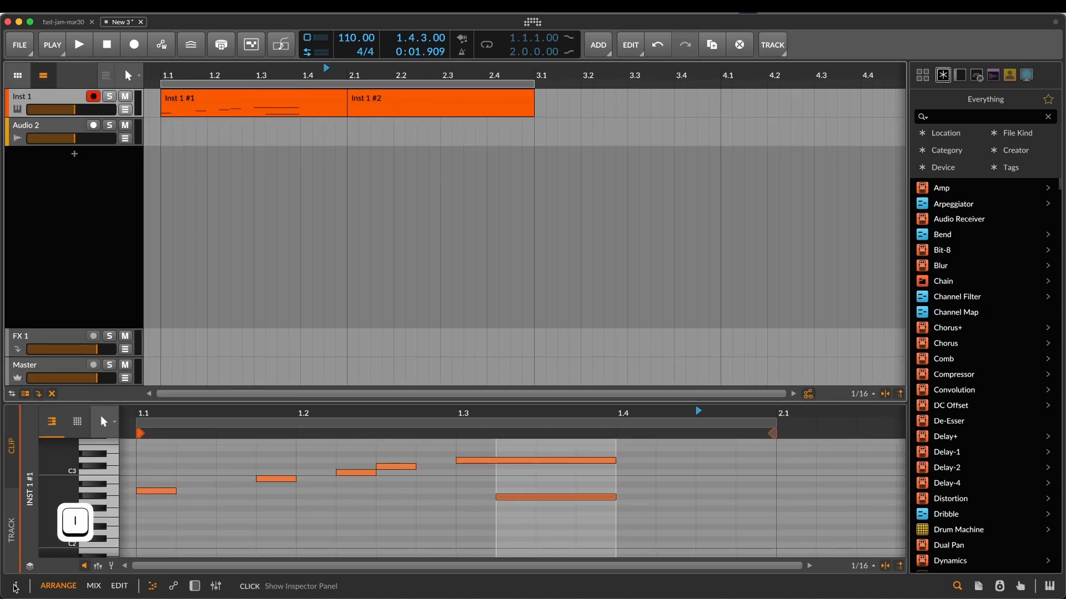
{"action": "key", "text": "i"}
{"action": "key", "text": "i"}
{"action": "key", "text": "i"}
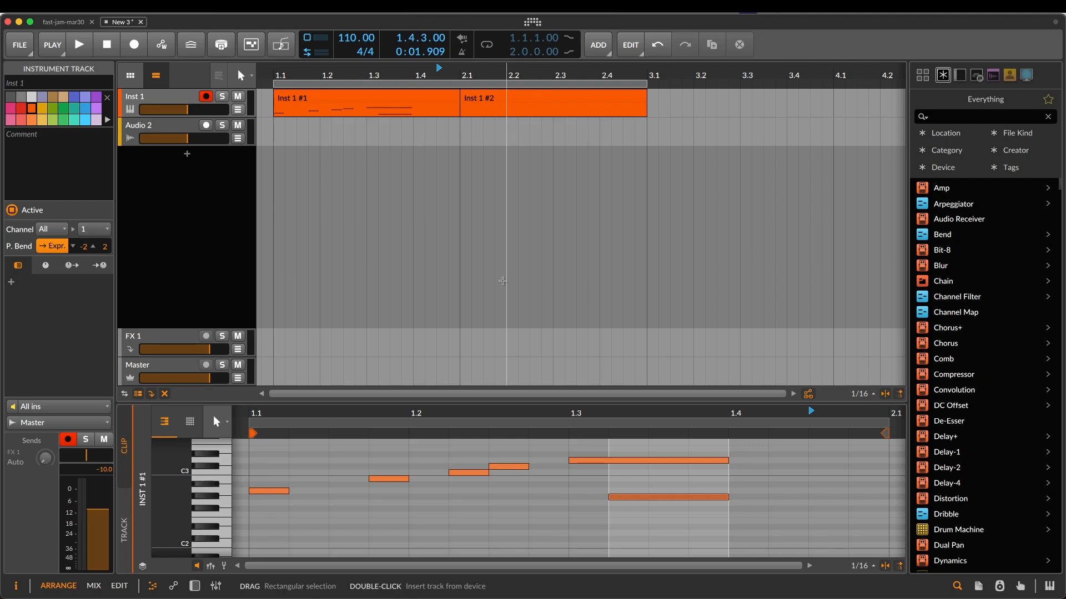
- Show the Audio 2 track's device panel, and open and dismiss the pop-up browser for inserting a device
{"action": "left_click", "coordinate": [191, 229]}
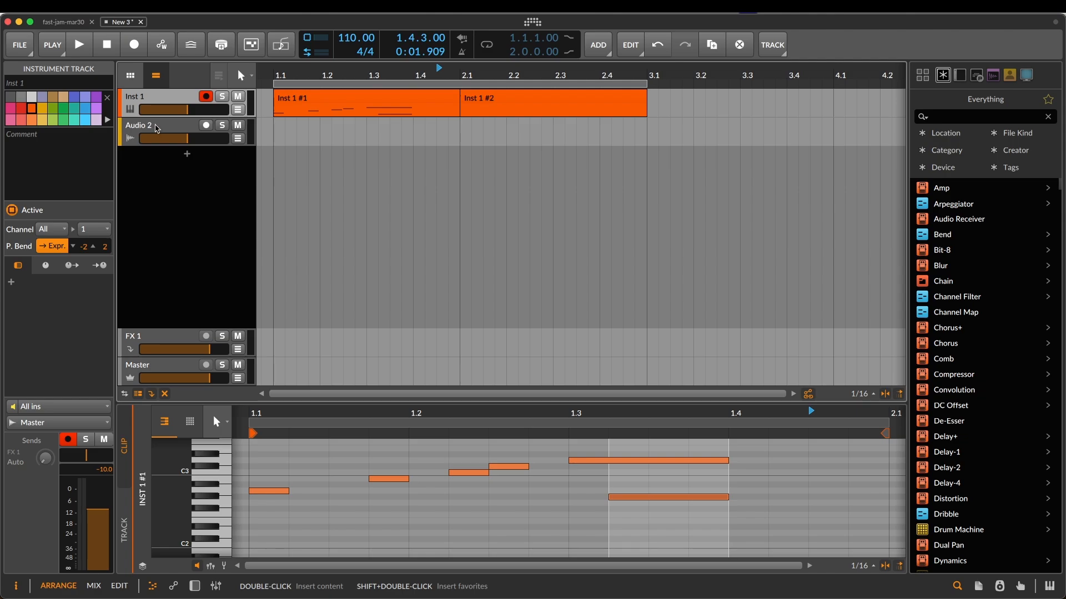
{"action": "left_click", "coordinate": [156, 128]}
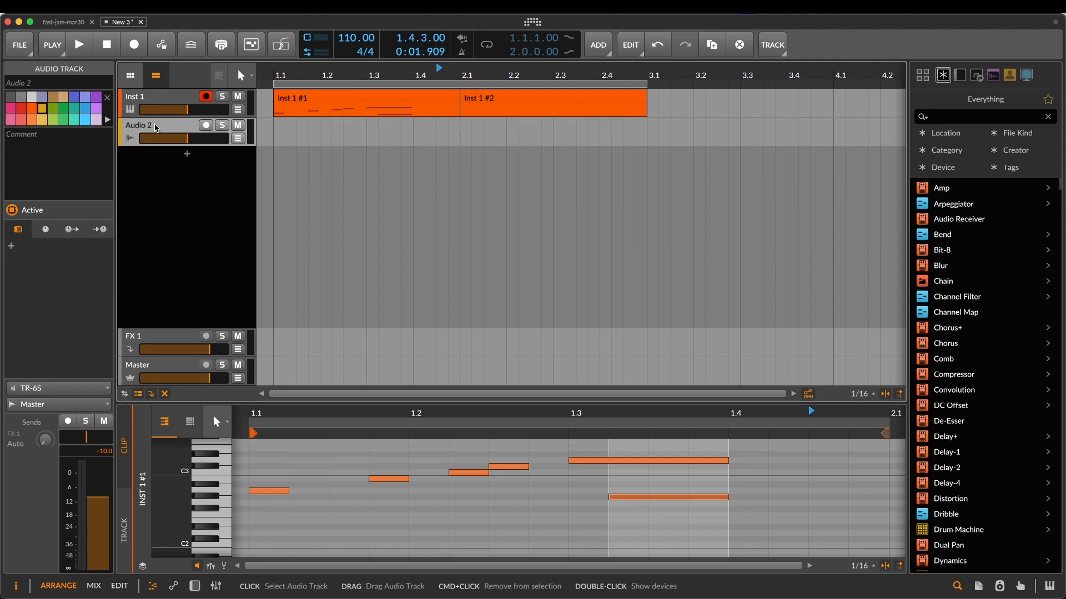
{"action": "key", "text": "d"}
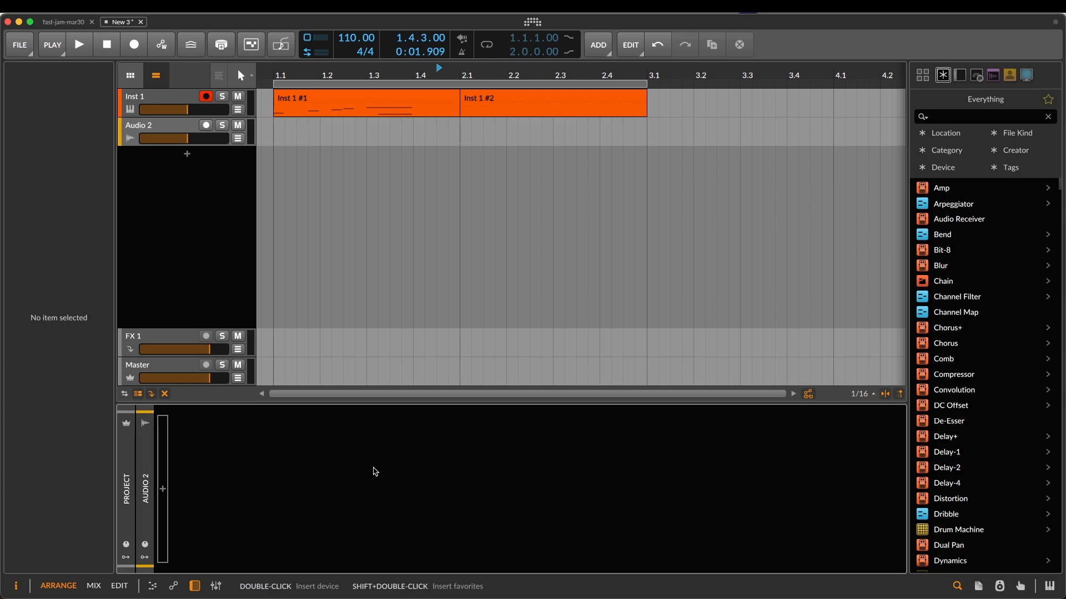
{"action": "key", "text": "b"}
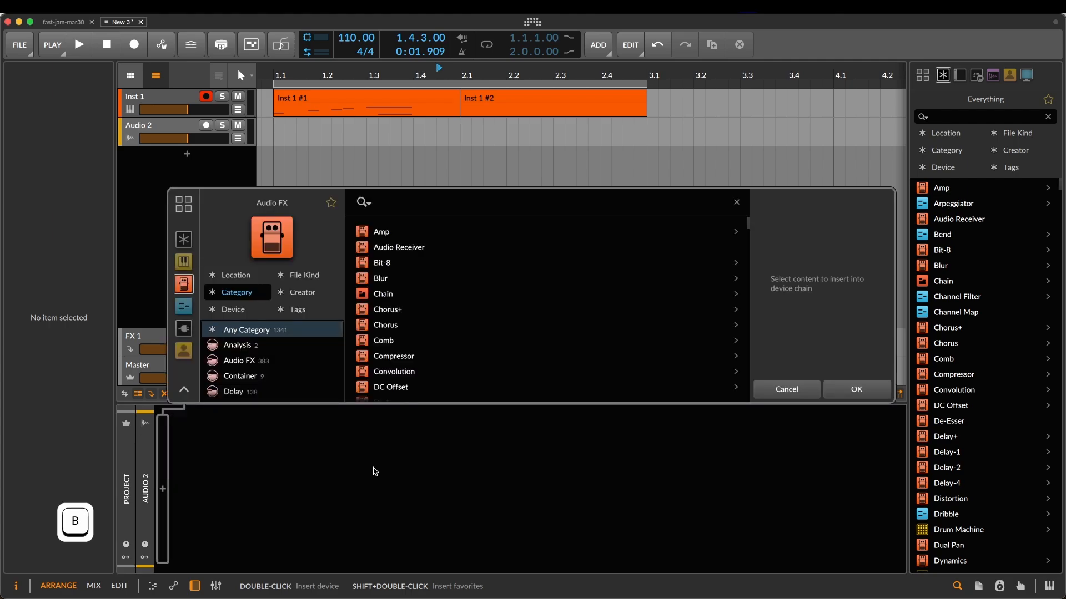
{"action": "key", "text": "Escape"}
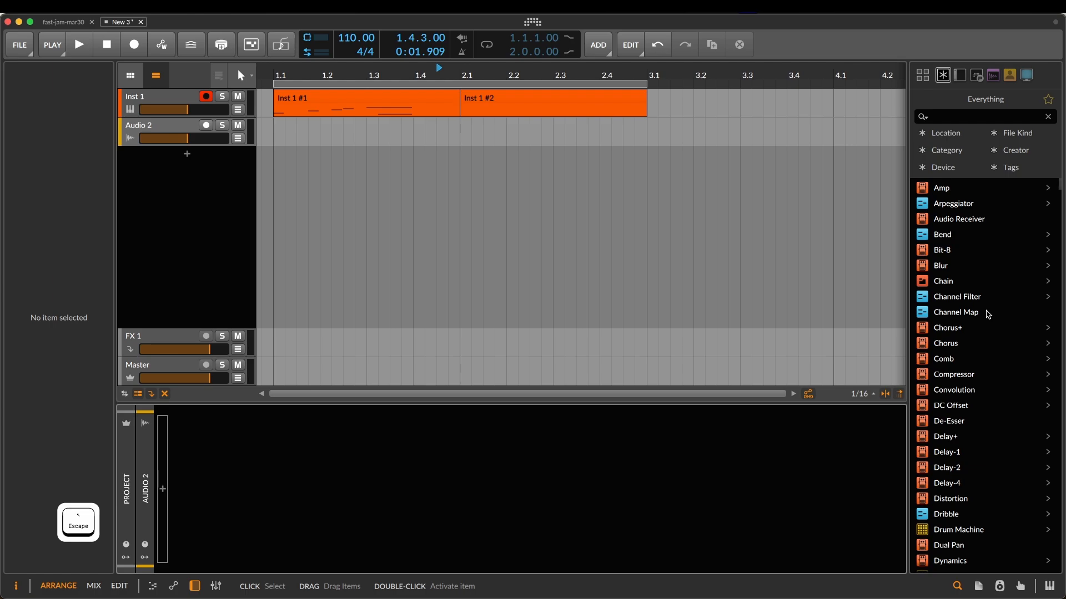
- Skim the device list in the browser panel and hide the panel
{"action": "scroll", "coordinate": [977, 388], "scroll_direction": "down", "scroll_amount": 5}
{"action": "scroll", "coordinate": [977, 389], "scroll_direction": "up", "scroll_amount": 5}
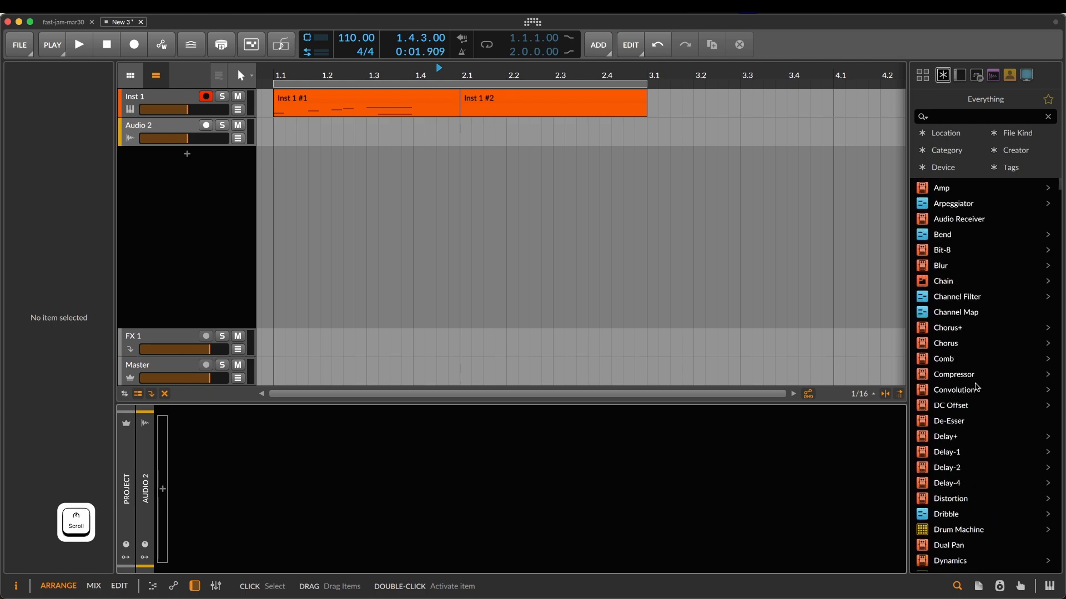
{"action": "key", "text": "alt+b"}
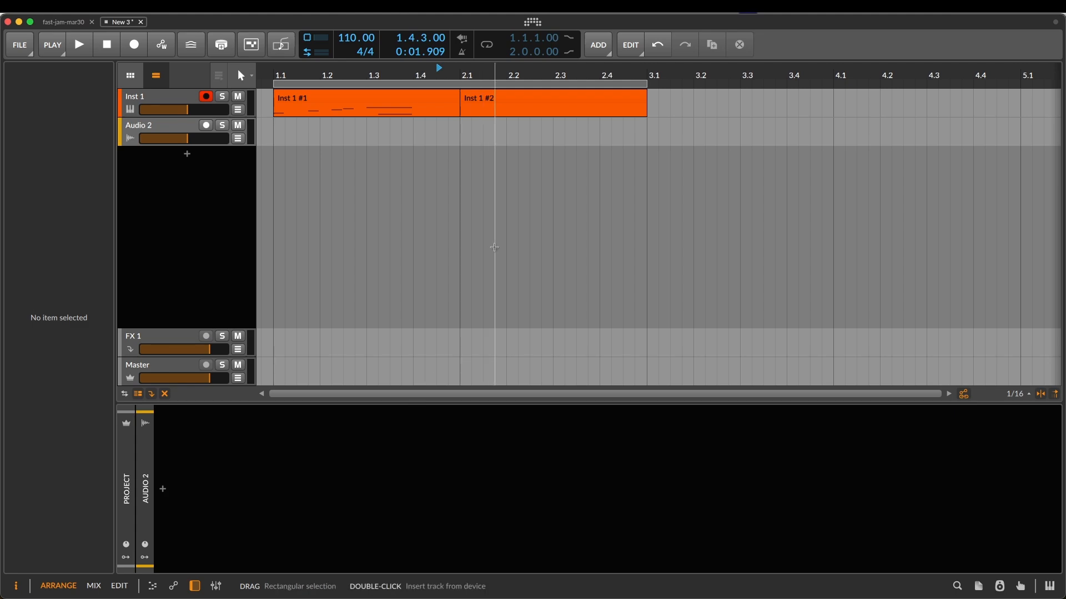
- Focus and hide the device panel, and show the automation editor, note editor and device panel in turn
{"action": "key", "text": "d"}
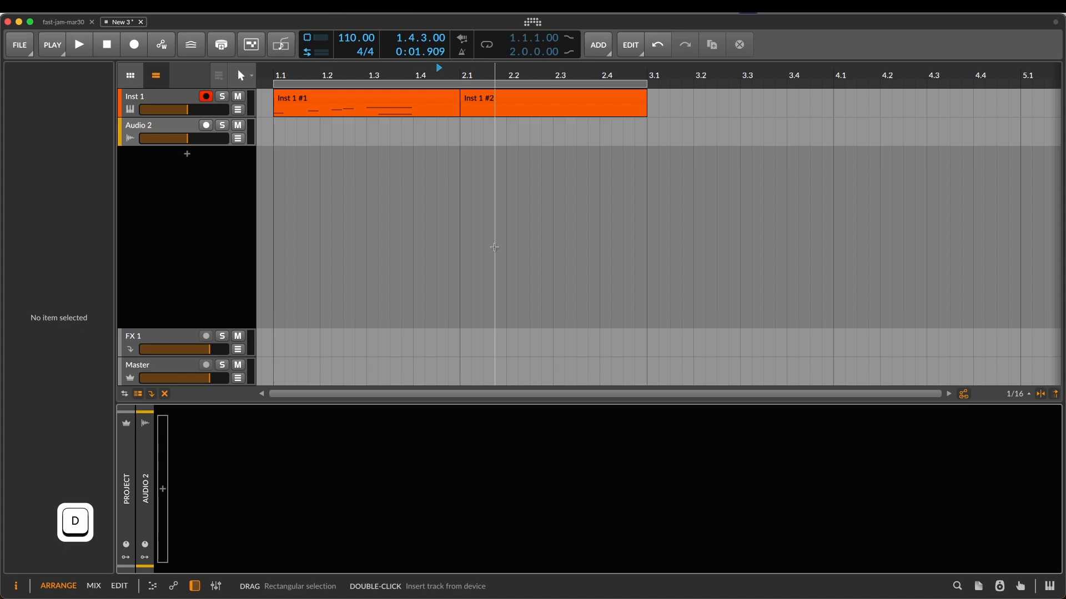
{"action": "key", "text": "d"}
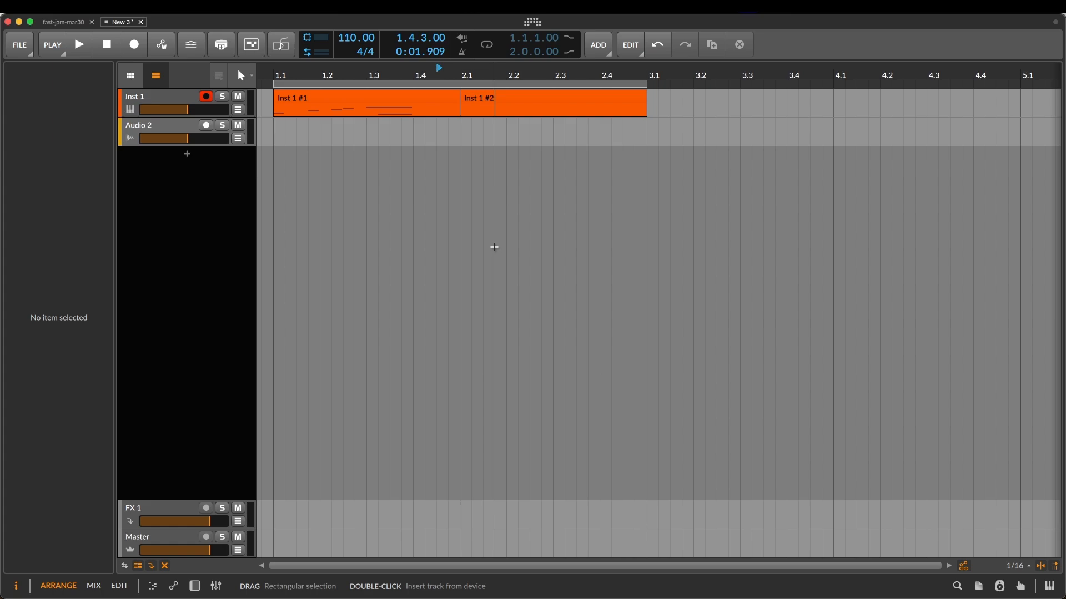
{"action": "key", "text": "a"}
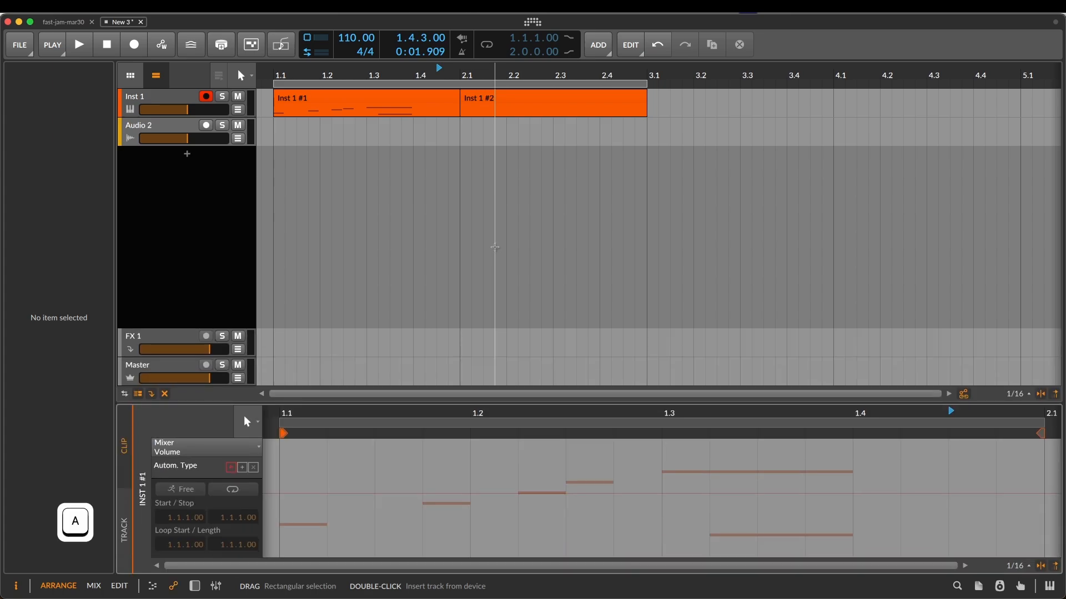
{"action": "key", "text": "e"}
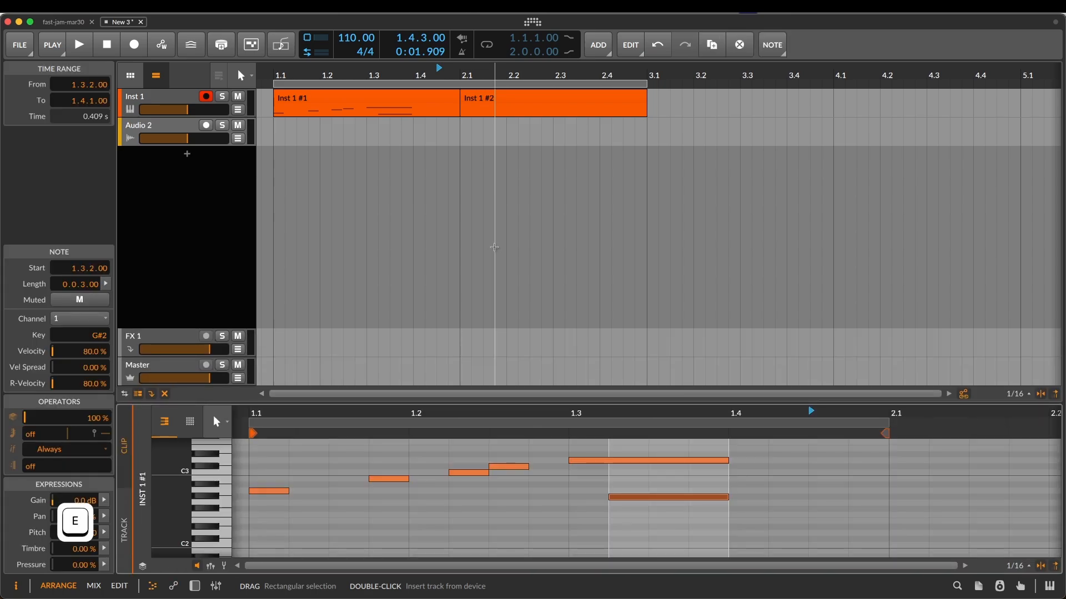
{"action": "key", "text": "d"}
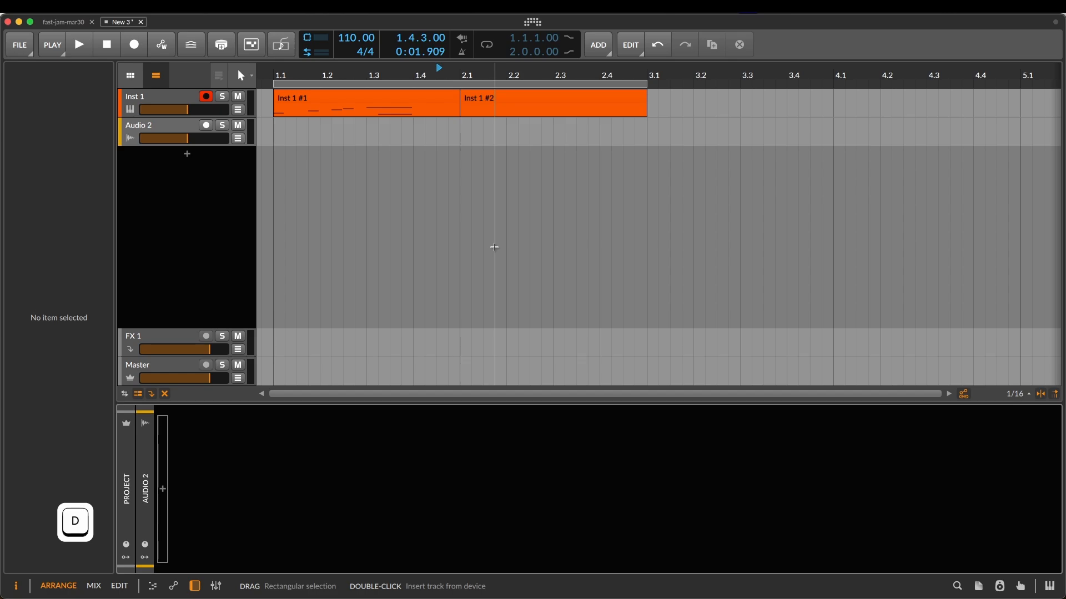
- Toggle the mixer and device panels below the arranger repeatedly, finishing with both hidden
{"action": "key", "text": "m"}
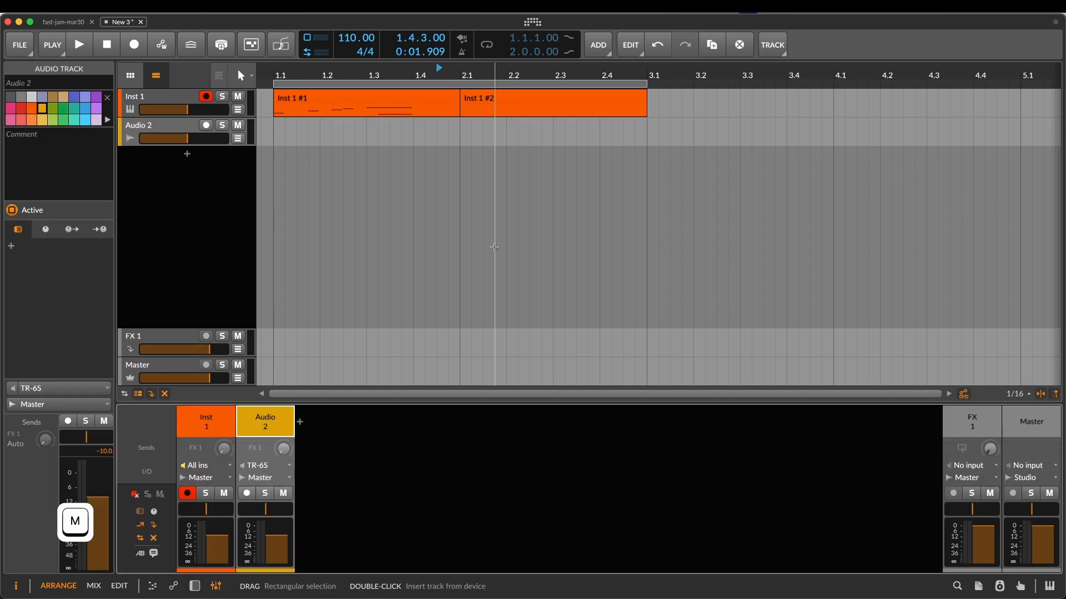
{"action": "key", "text": "m"}
{"action": "key", "text": "d"}
{"action": "key", "text": "d"}
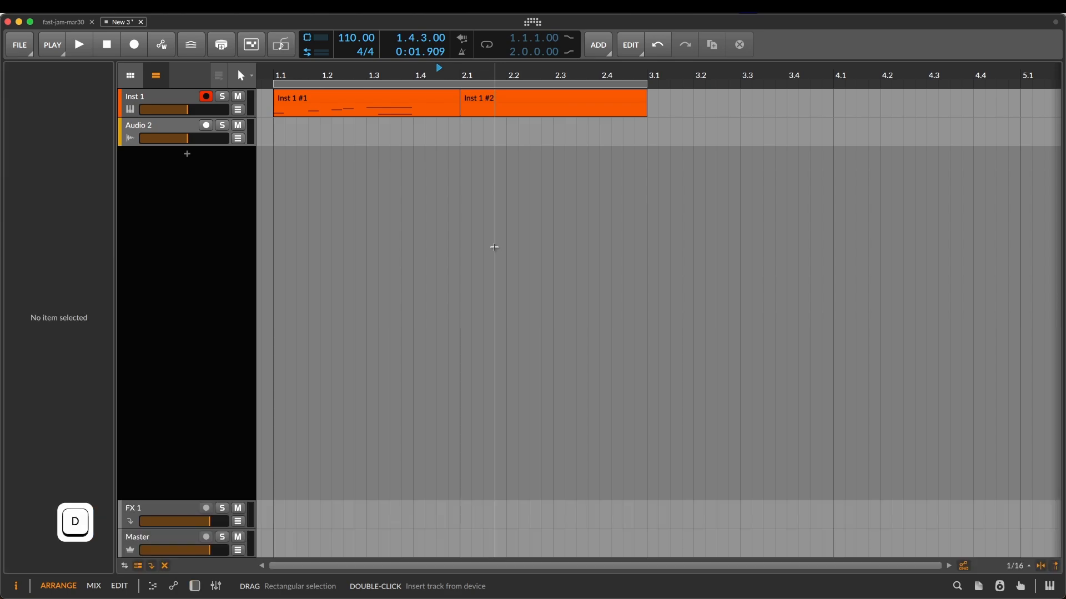
{"action": "key", "text": "m"}
{"action": "key", "text": "m"}
{"action": "key", "text": "m"}
{"action": "key", "text": "m"}
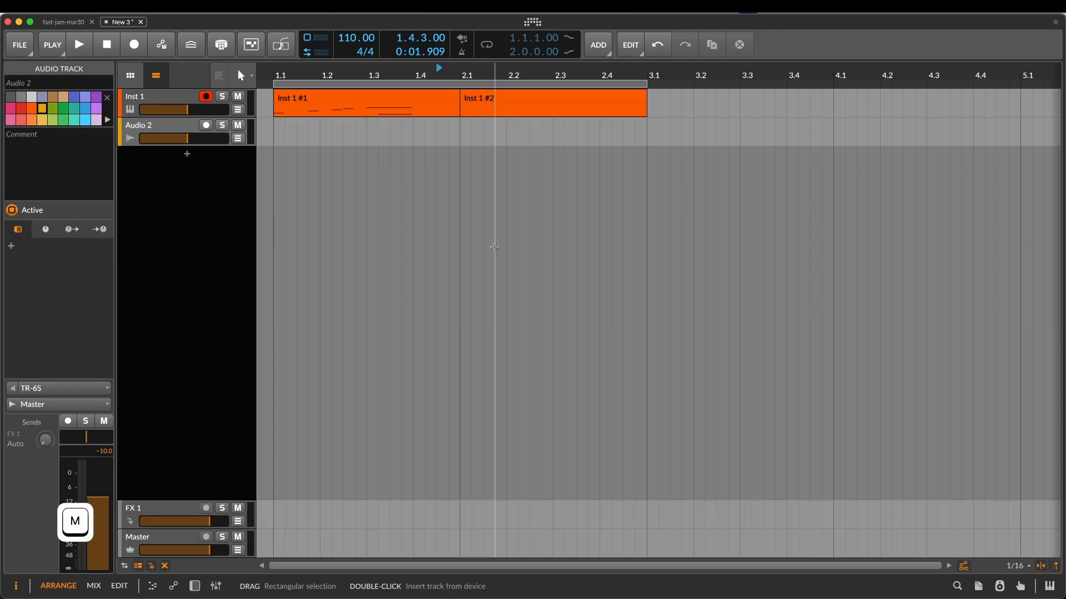
- Hide the inspector, select the first Inst 1 clip, and show the inspector again with that clip's properties
{"action": "key", "text": "i"}
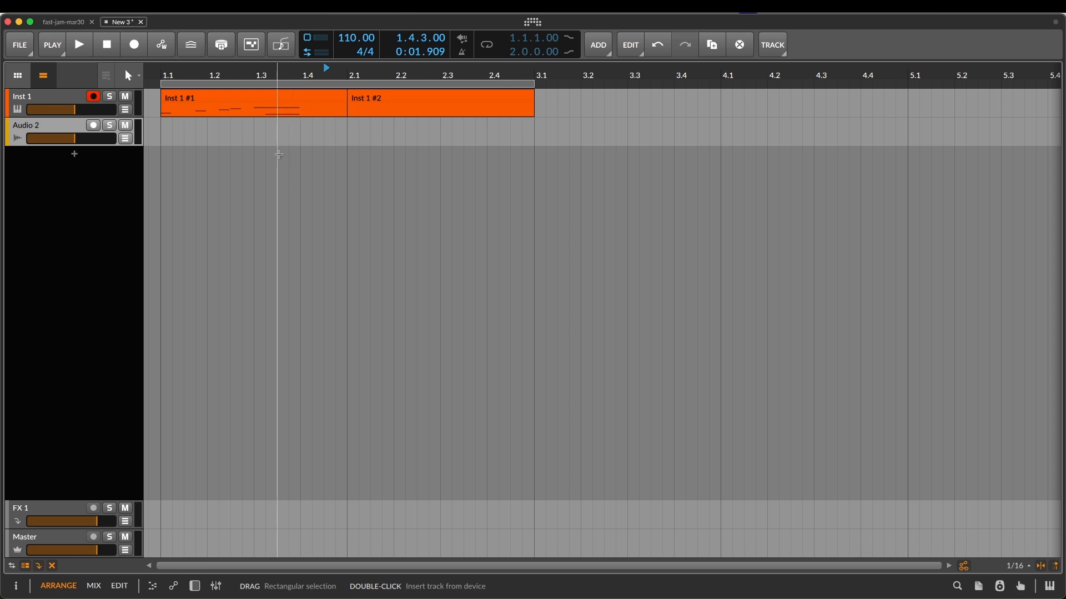
{"action": "left_click", "coordinate": [251, 98]}
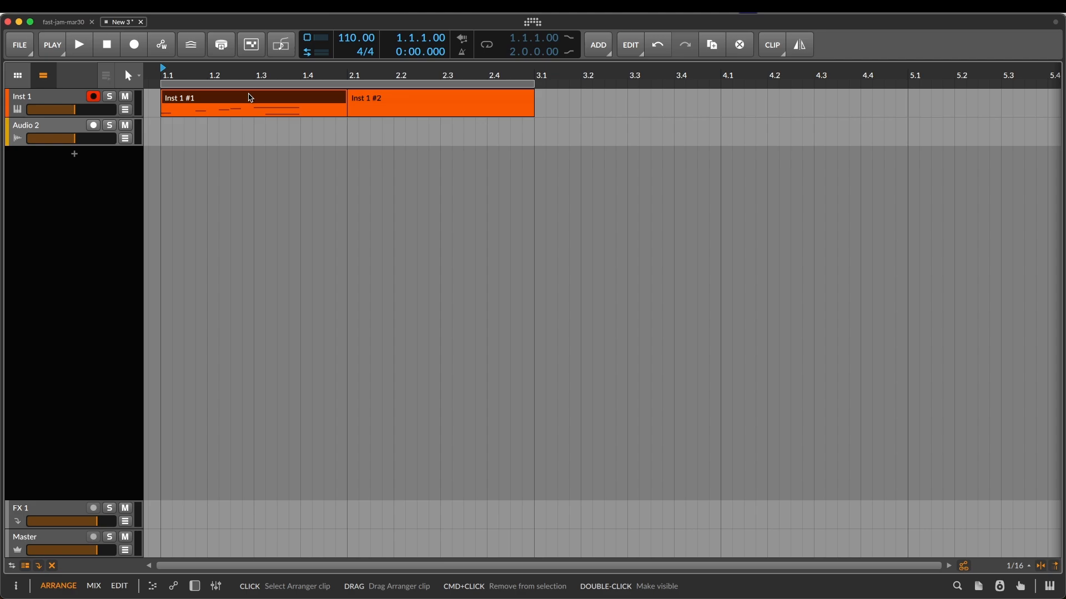
{"action": "key", "text": "i"}
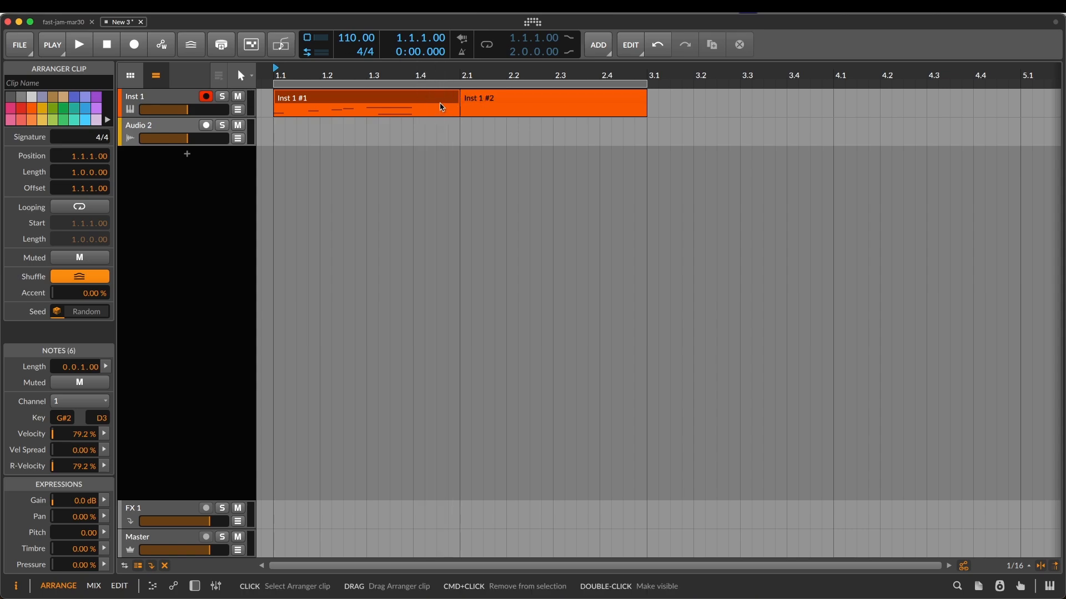
- Reverse the Inst 1 #1 clip by finding the Reverse command in the command palette with "rev"
{"action": "left_click", "coordinate": [393, 99]}
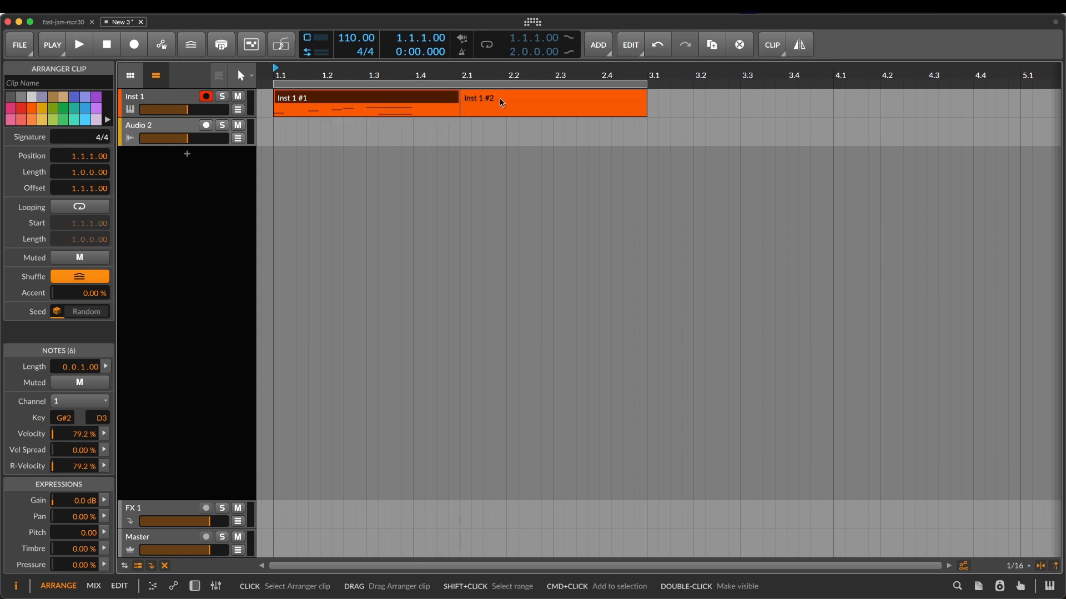
{"action": "key", "text": "ctrl+Return"}
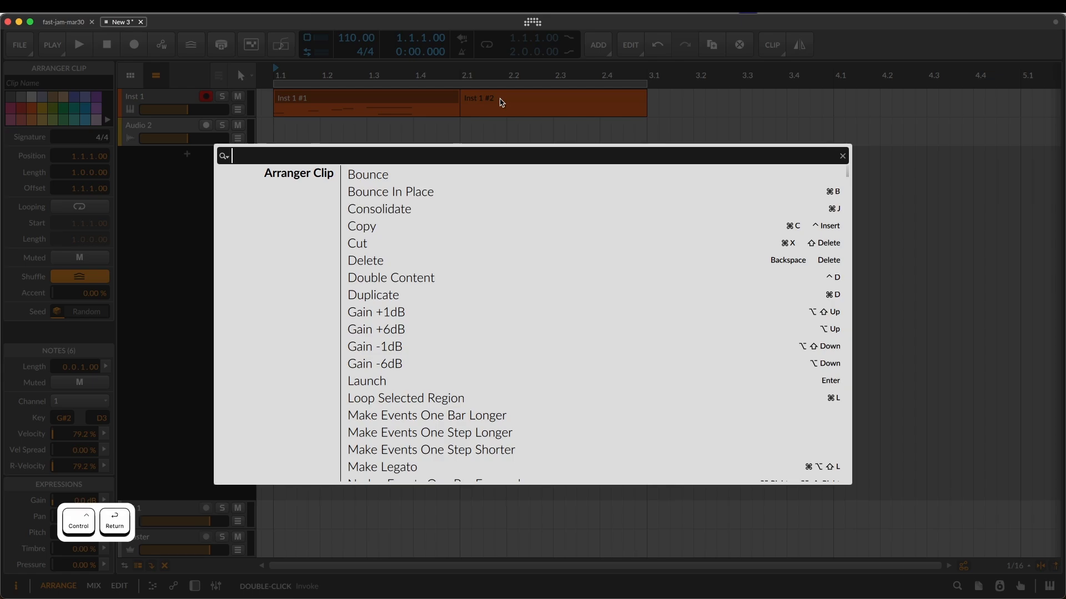
{"action": "type", "text": "re"}
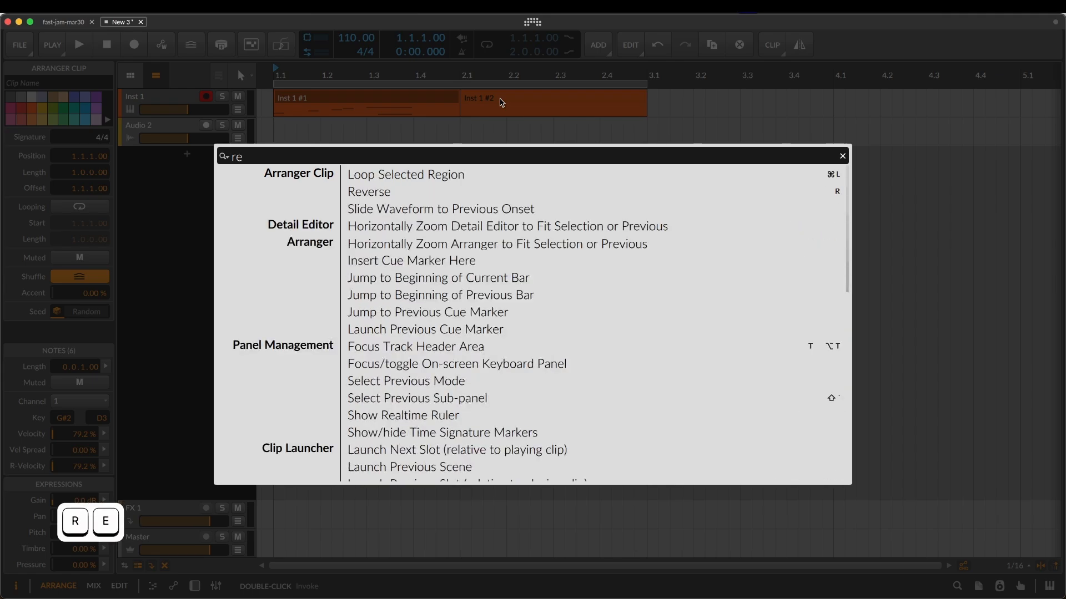
{"action": "type", "text": "v"}
{"action": "key", "text": "Down"}
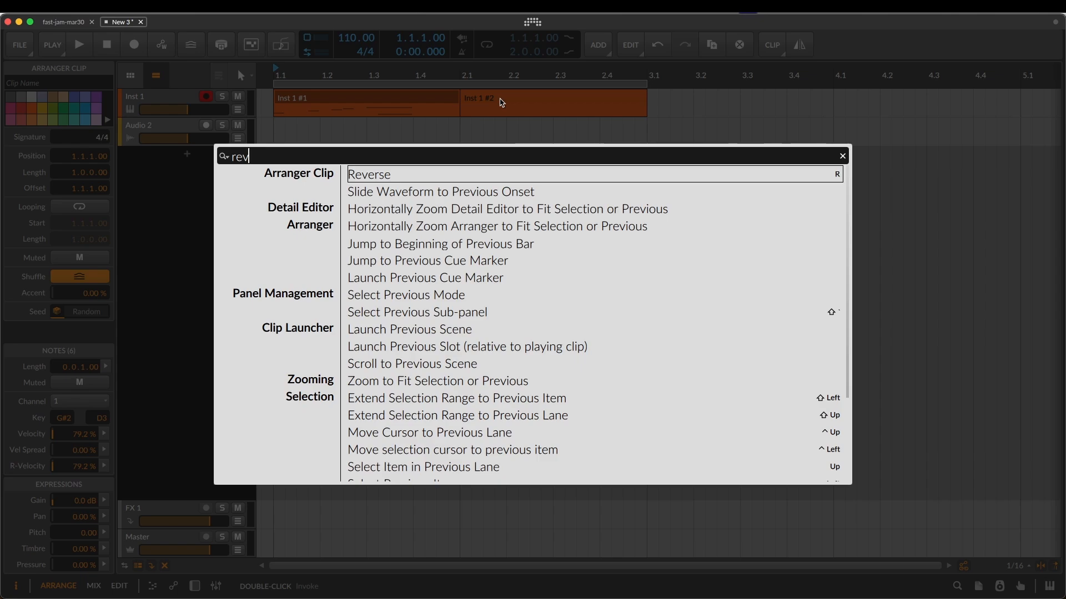
{"action": "key", "text": "Return"}
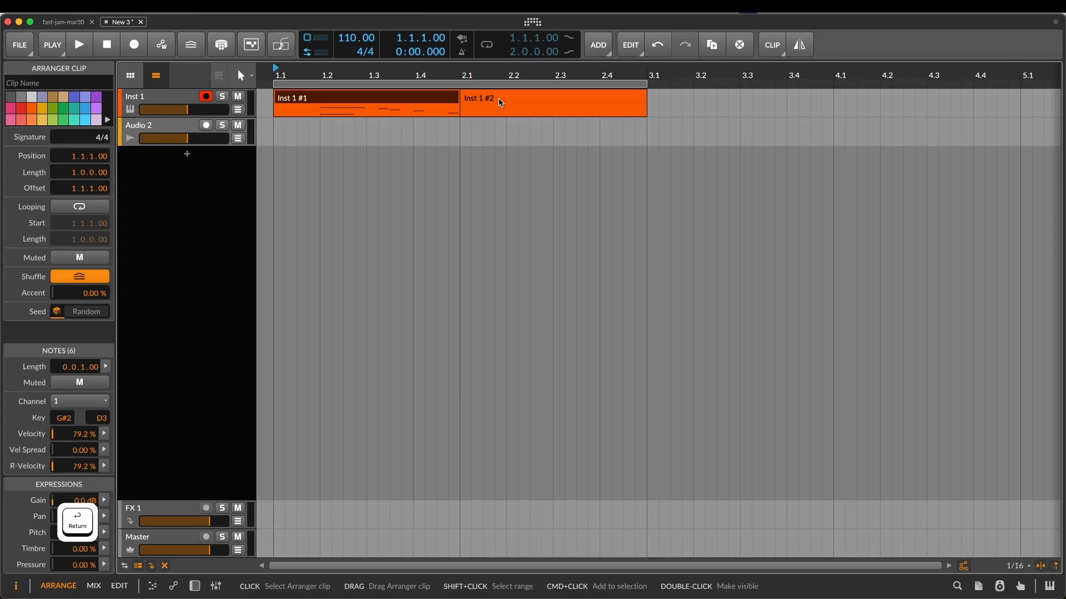
- Reverse the Inst 1 #1 clip back and forth several times, ending with its notes in their original order
{"action": "key", "text": "r"}
{"action": "key", "text": "r"}
{"action": "key", "text": "r"}
{"action": "key", "text": "r"}
{"action": "key", "text": "r"}
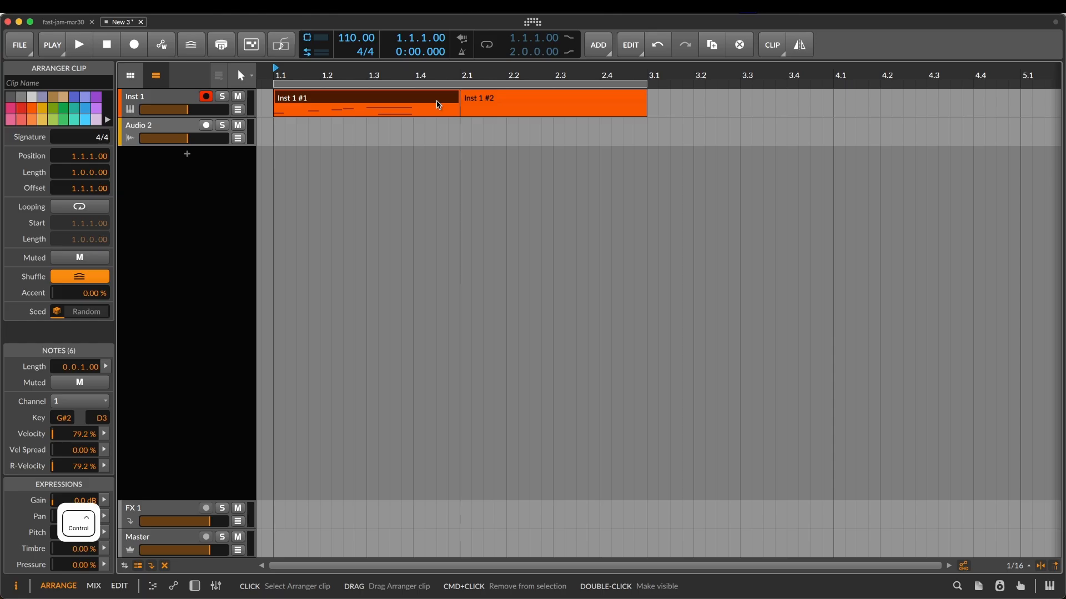
- Run Reverse on the Inst 1 #1 clip from the command palette again, and reverse it back with the direct shortcut
{"action": "key", "text": "super+Return"}
{"action": "type", "text": "ree"}
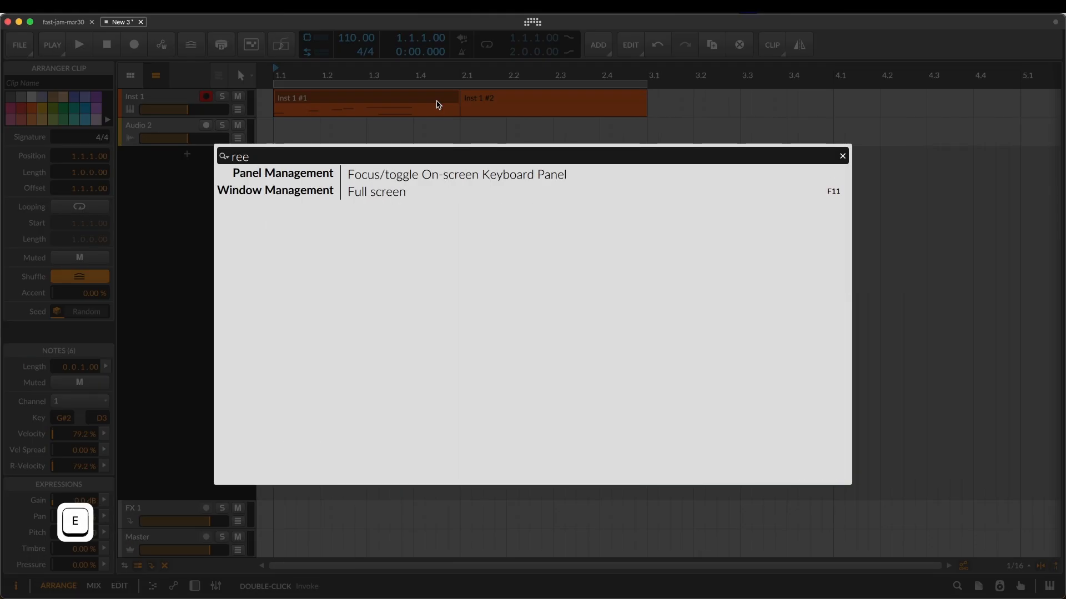
{"action": "key", "text": "BackSpace"}
{"action": "key", "text": "Down"}
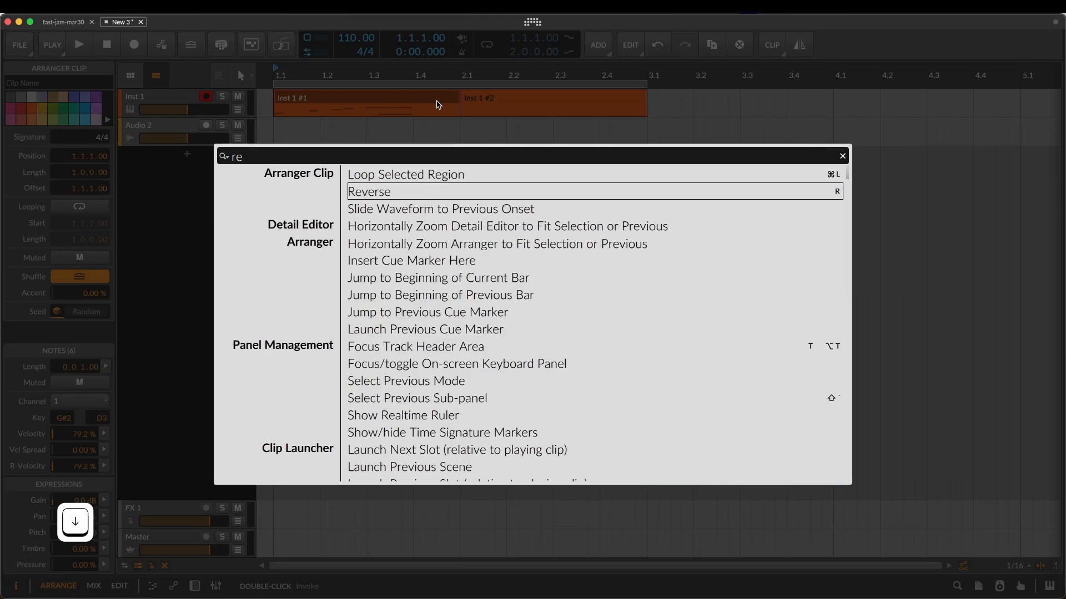
{"action": "key", "text": "Return"}
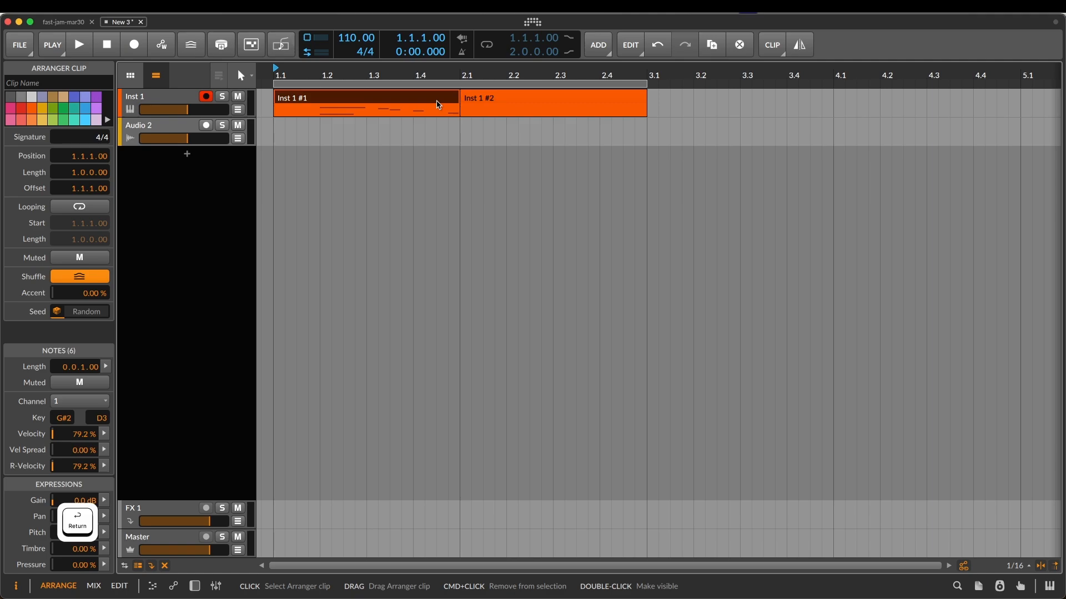
{"action": "key", "text": "r"}
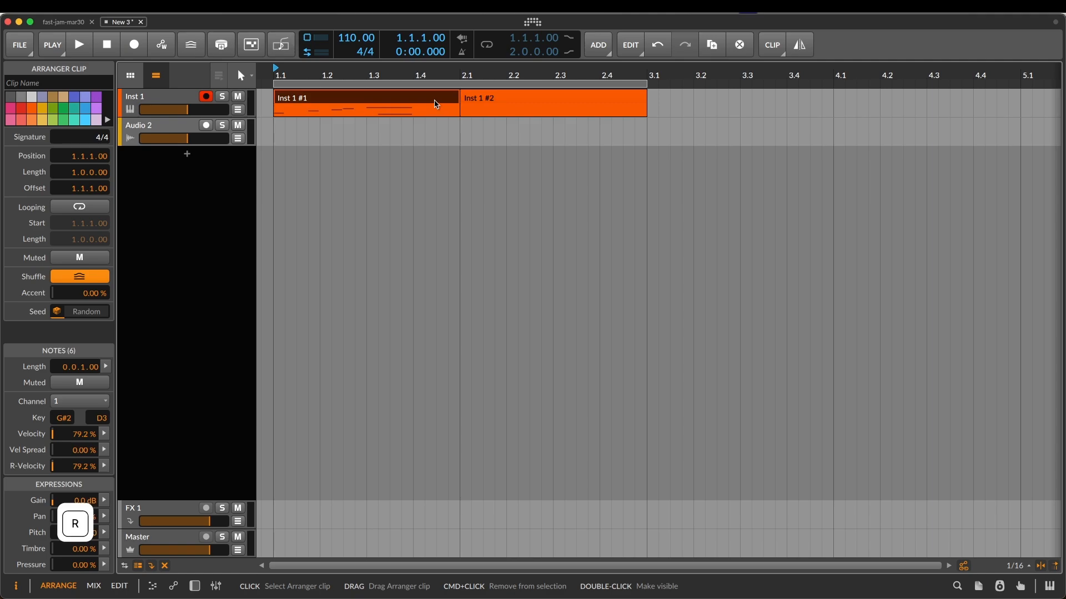
{"action": "key", "text": "space"}
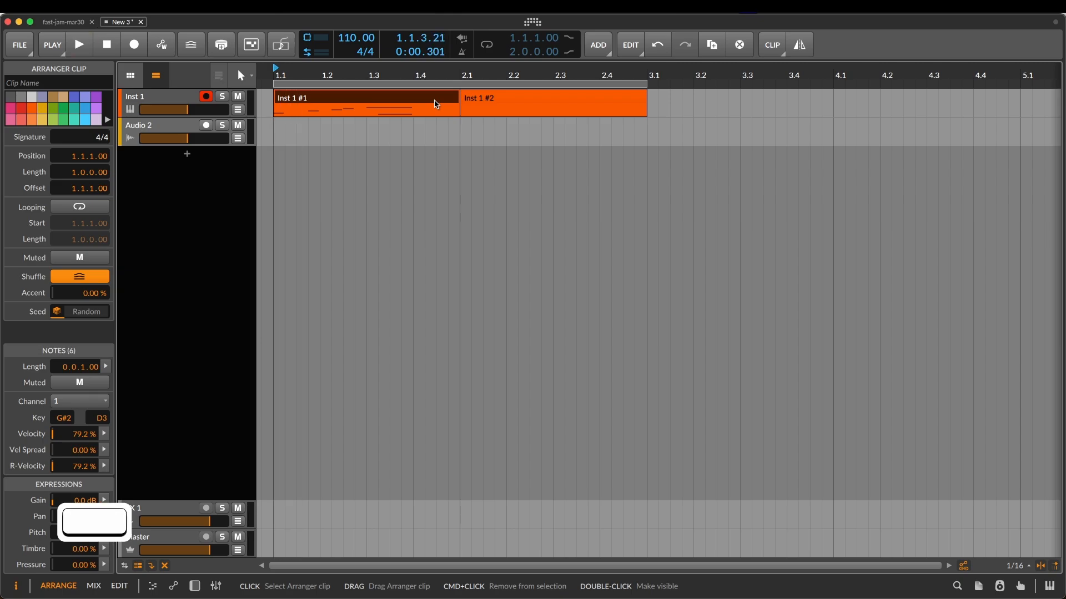
- Look up the keyboard shortcut for Reverse in the shortcut settings by filtering actions for "rever", and close the settings
{"action": "left_click", "coordinate": [532, 22]}
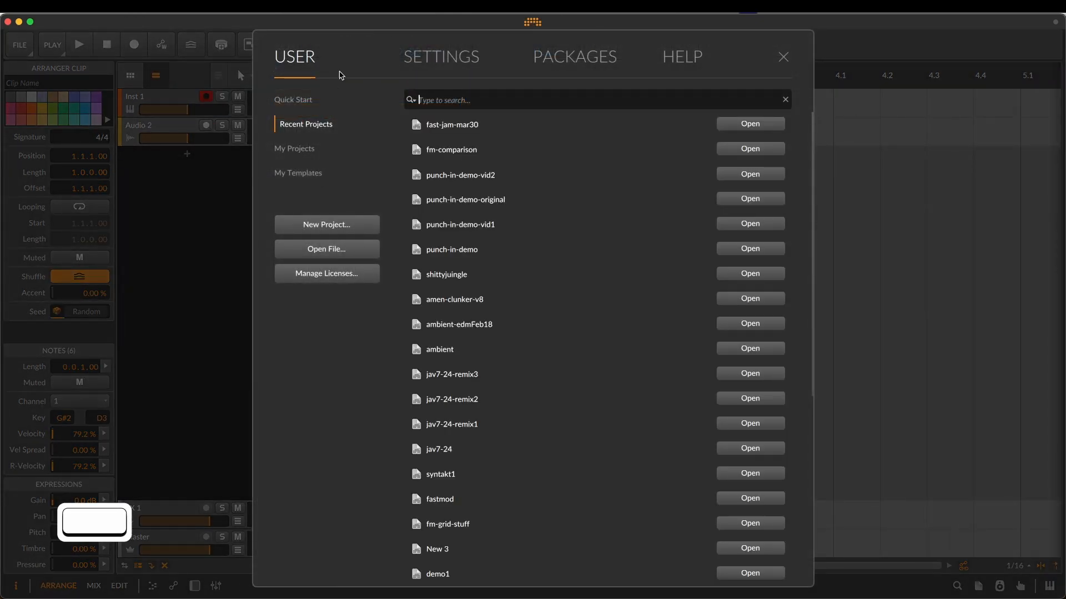
{"action": "left_click", "coordinate": [456, 60]}
{"action": "left_click", "coordinate": [296, 297]}
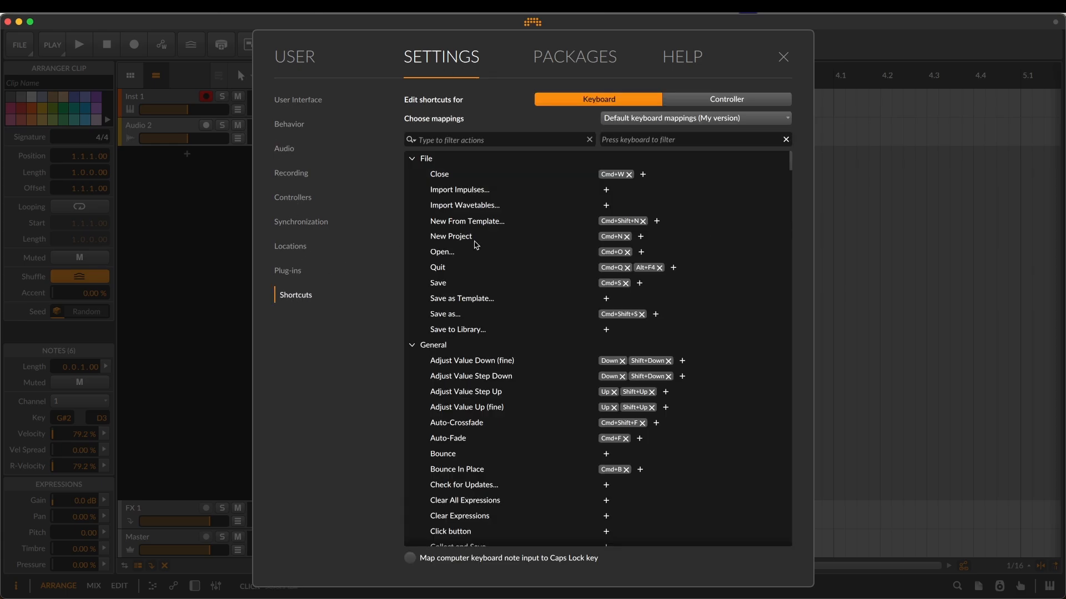
{"action": "left_click", "coordinate": [466, 140]}
{"action": "type", "text": "r"}
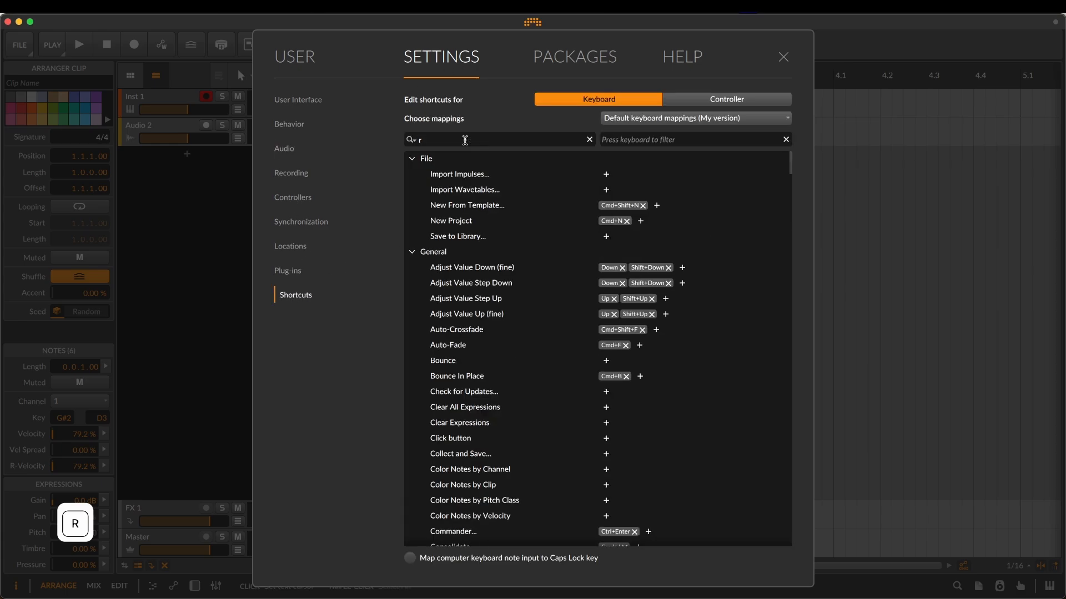
{"action": "type", "text": "ever"}
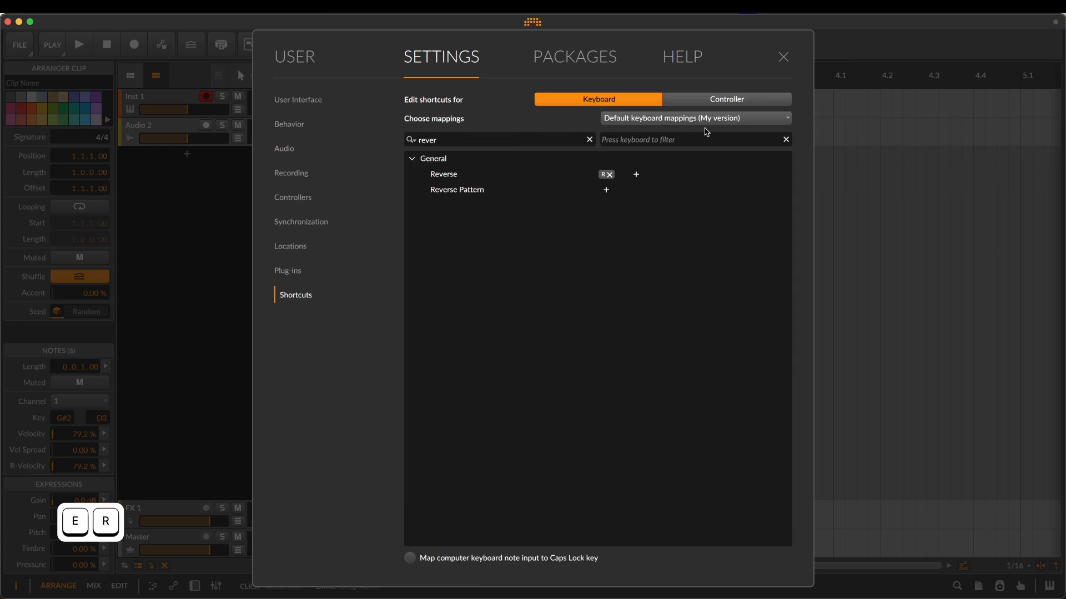
{"action": "left_click", "coordinate": [782, 58]}
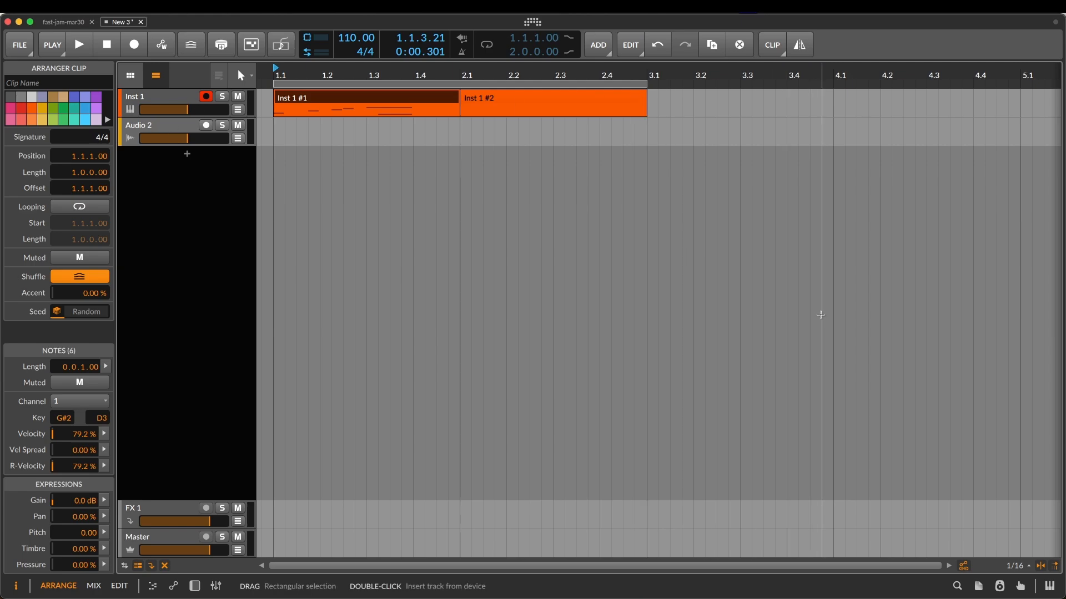
- Show the browser panel, search for "drum loop", and preview the Irrupt AI 125bpm Comber and Distill drum loops
{"action": "key", "text": "alt+b"}
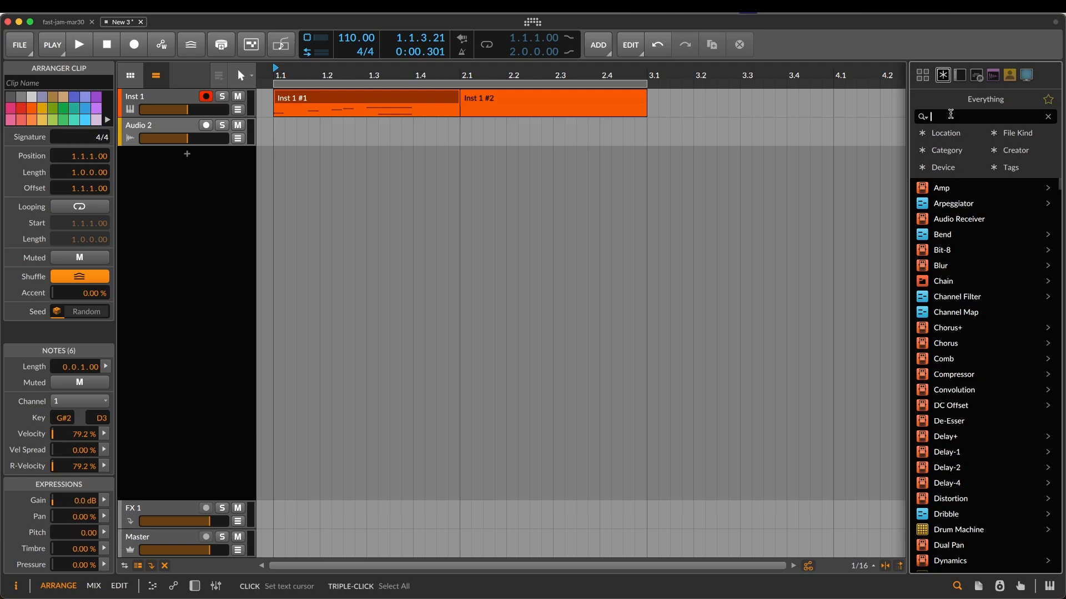
{"action": "type", "text": "drum loop"}
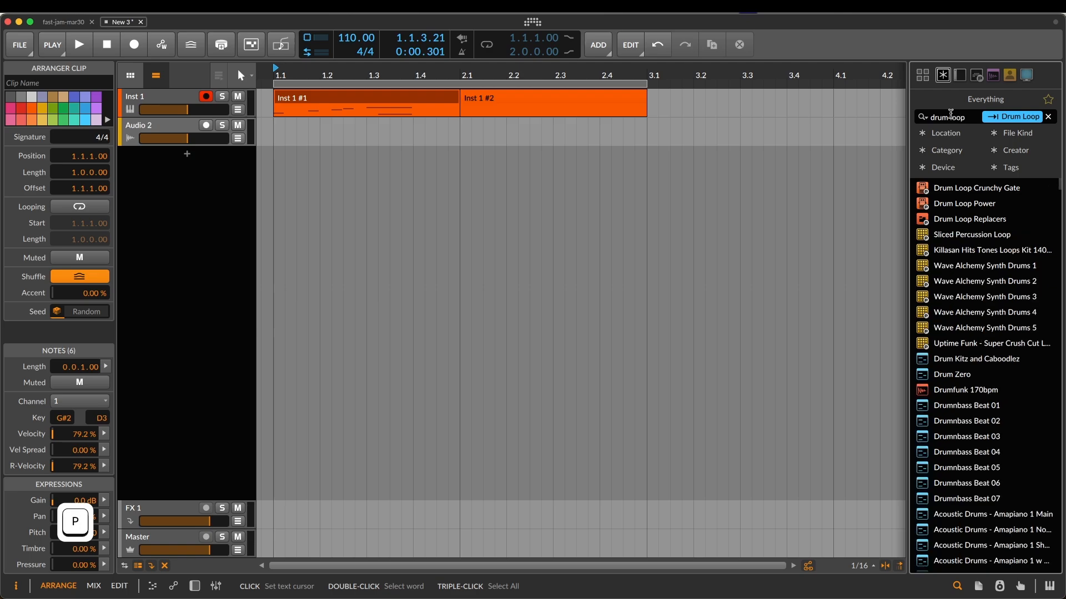
{"action": "scroll", "coordinate": [975, 357], "scroll_direction": "down", "scroll_amount": 20}
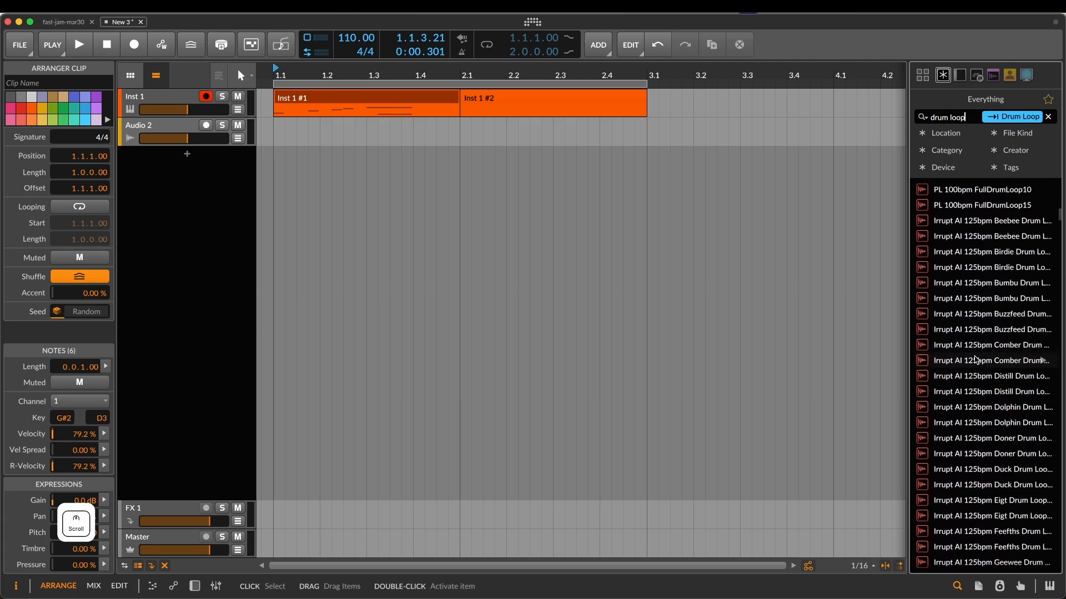
{"action": "left_click", "coordinate": [1038, 361]}
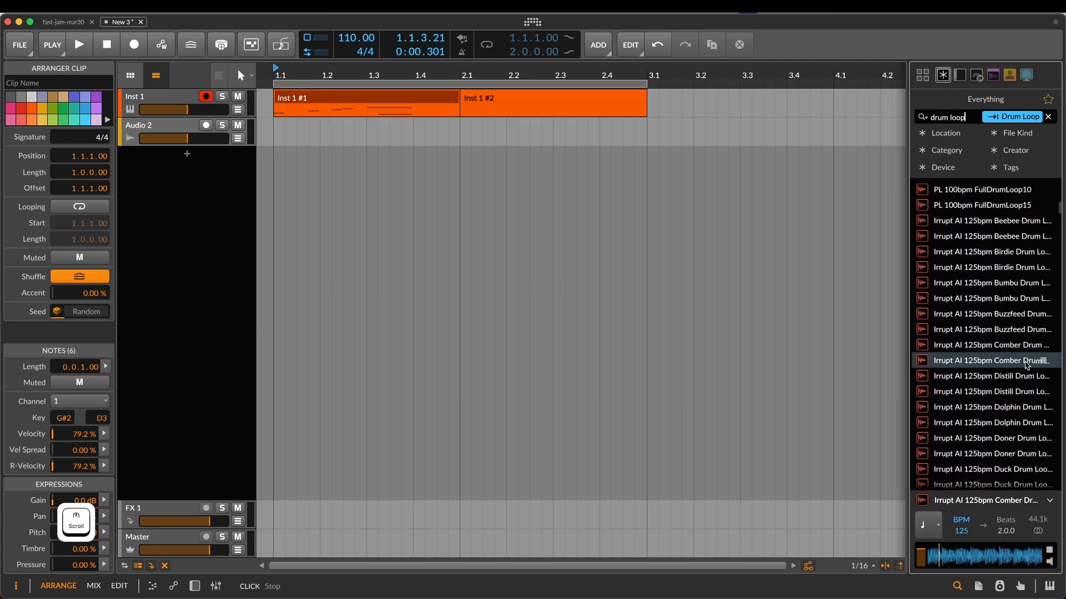
{"action": "key", "text": "space"}
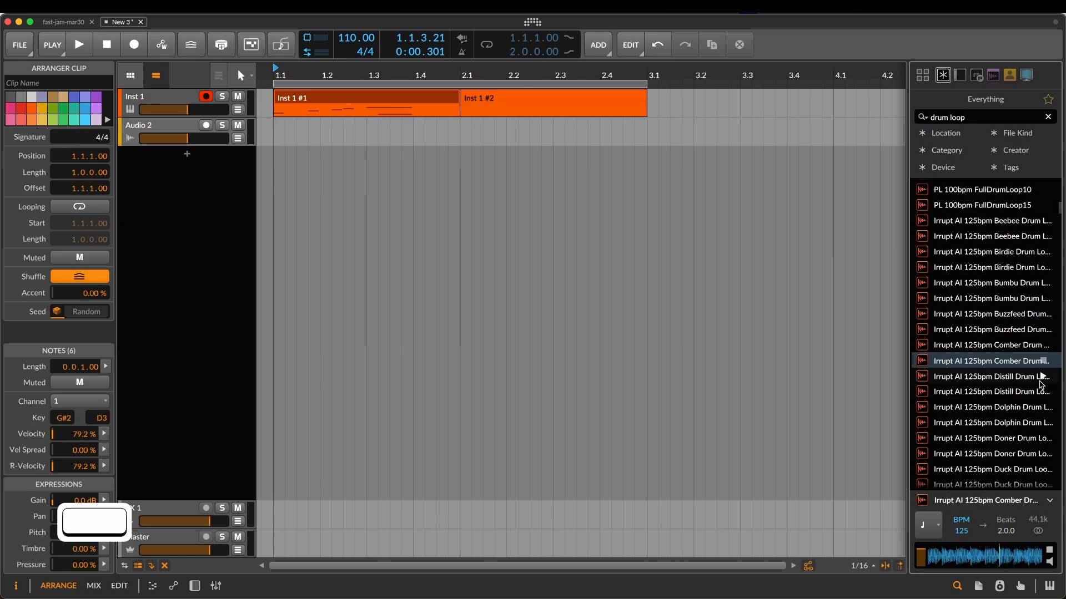
{"action": "left_click", "coordinate": [1025, 378]}
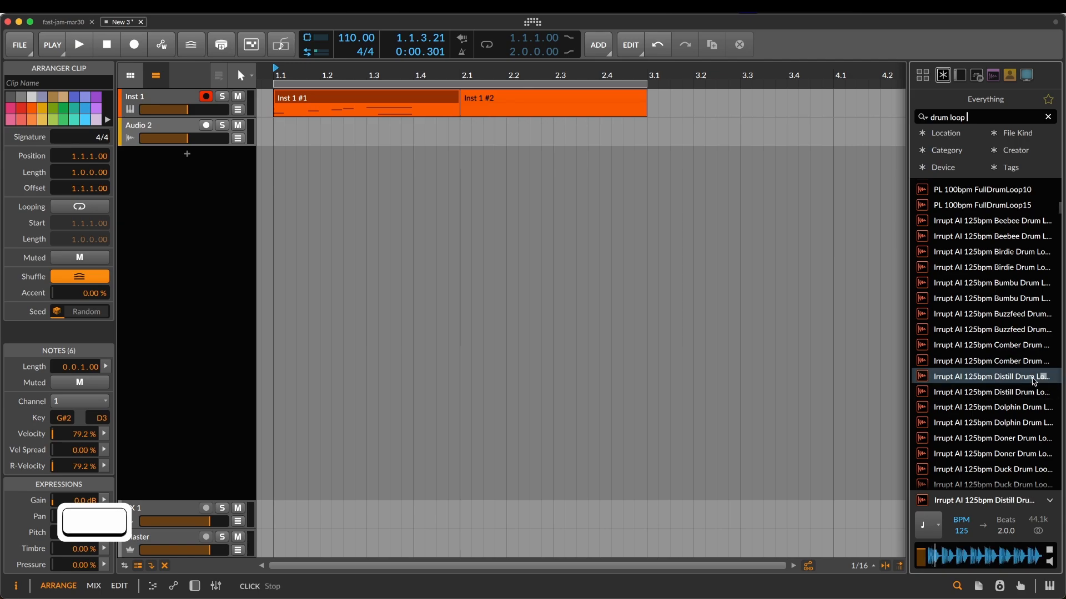
- Place Irrupt AI 125bpm Comber Drum Loop B on a new track at 1.1 and try to reverse the clip
{"action": "left_click", "coordinate": [1016, 362]}
{"action": "left_click_drag", "start_coordinate": [1016, 366], "coordinate": [276, 258]}
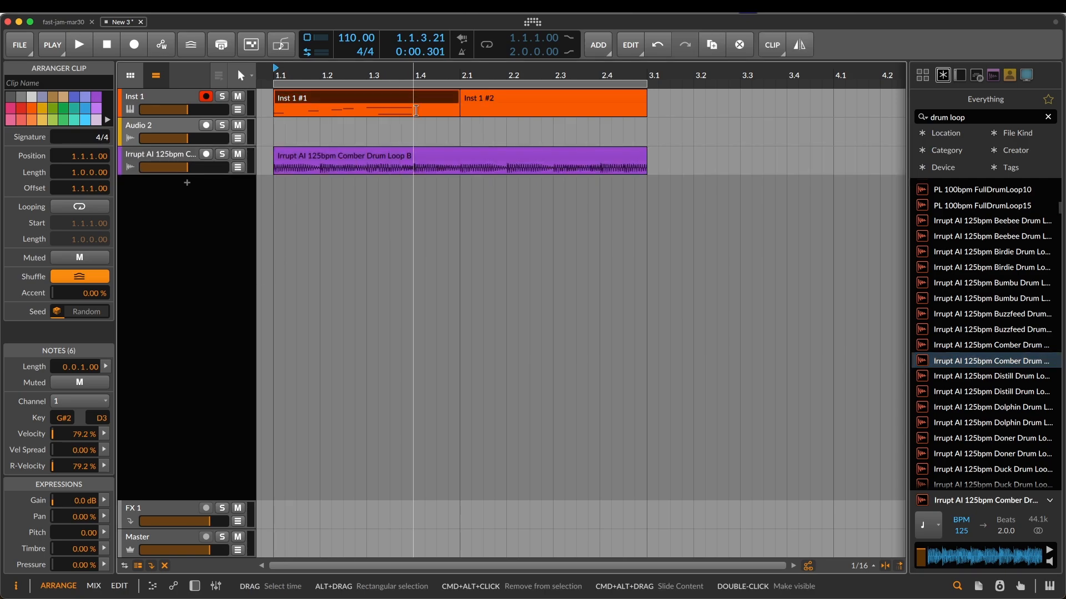
{"action": "left_click", "coordinate": [394, 157]}
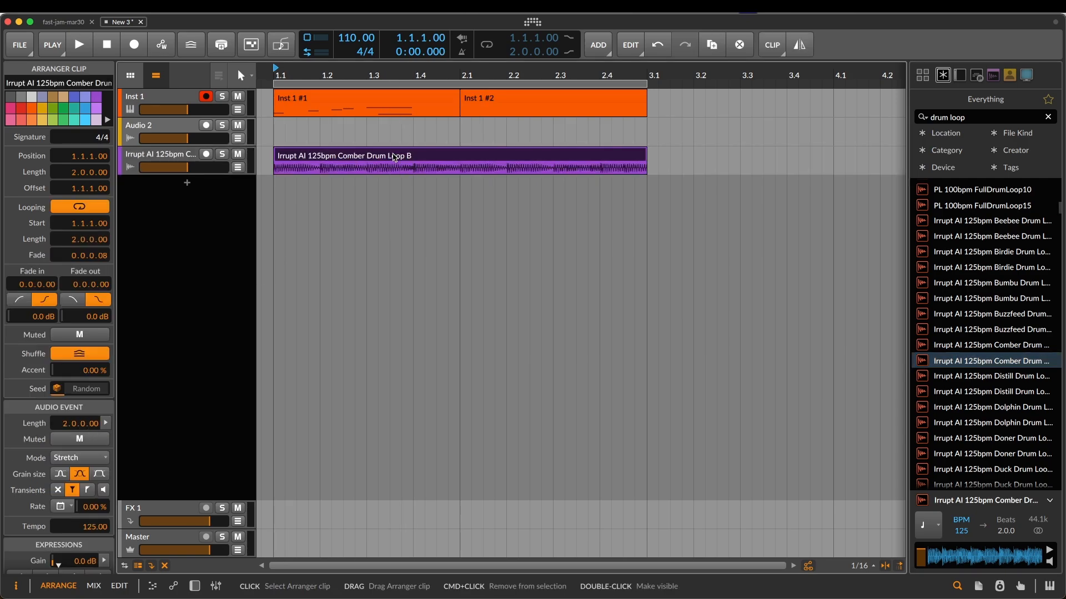
{"action": "key", "text": "r"}
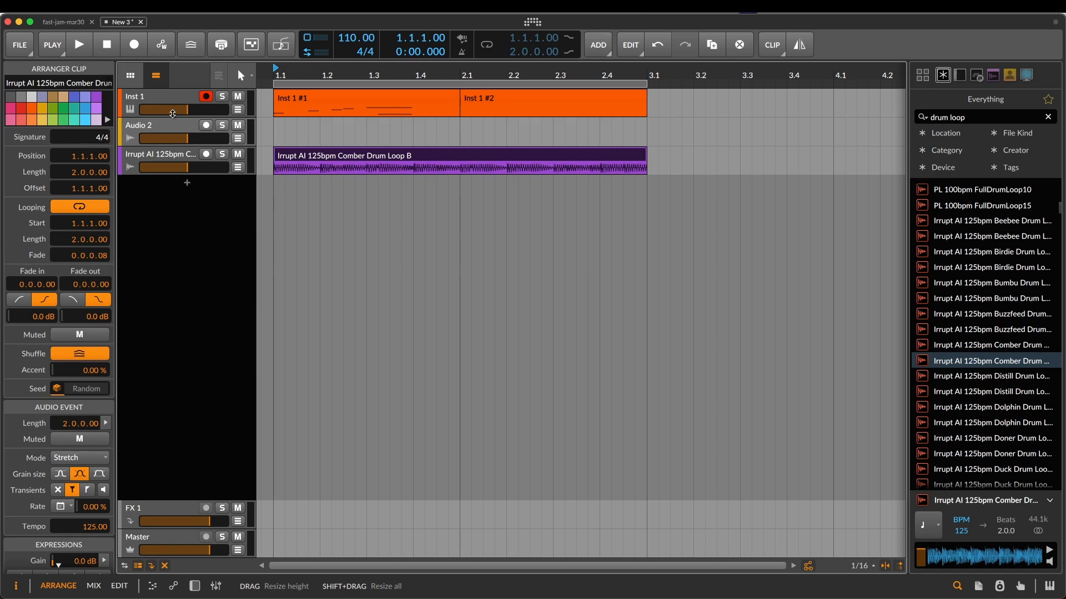
- Resize all arranger tracks together, making them much taller and finishing at a medium height that shows the drum loop's waveform clearly
{"action": "key", "text": "shift"}
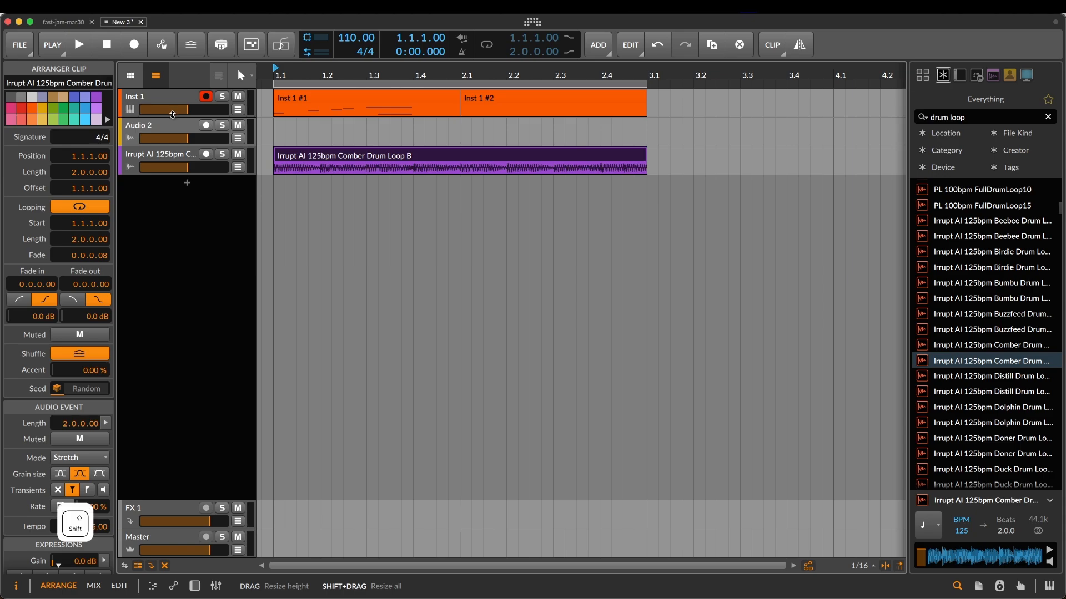
{"action": "left_click_drag", "start_coordinate": [172, 115], "coordinate": [178, 193]}
{"action": "scroll", "coordinate": [178, 199], "scroll_direction": "down", "scroll_amount": 1}
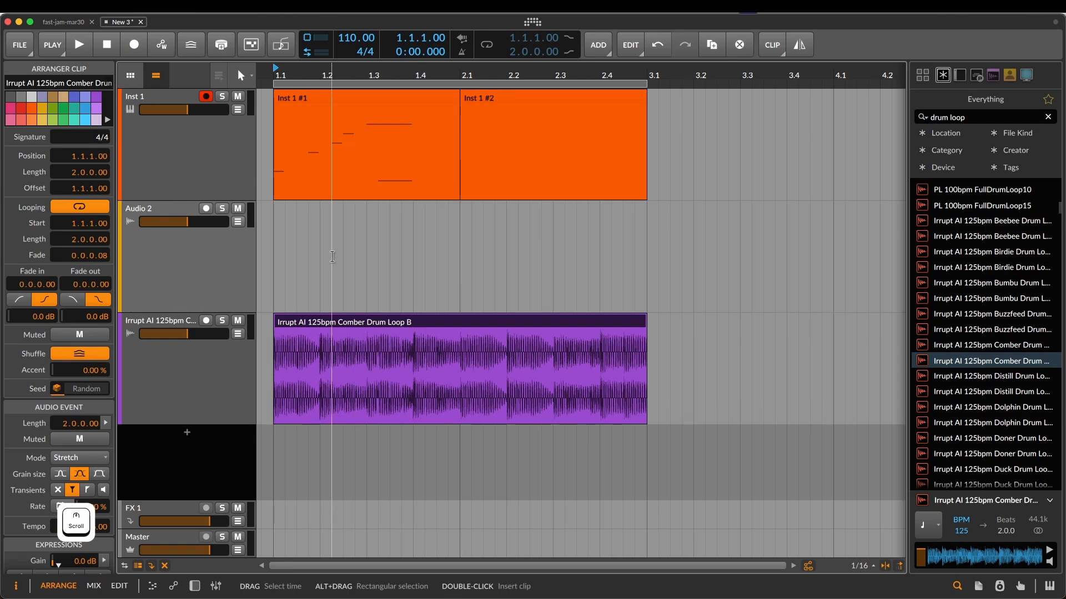
{"action": "scroll", "coordinate": [333, 257], "scroll_direction": "right", "scroll_amount": 5}
{"action": "scroll", "coordinate": [333, 257], "scroll_direction": "left", "scroll_amount": 5}
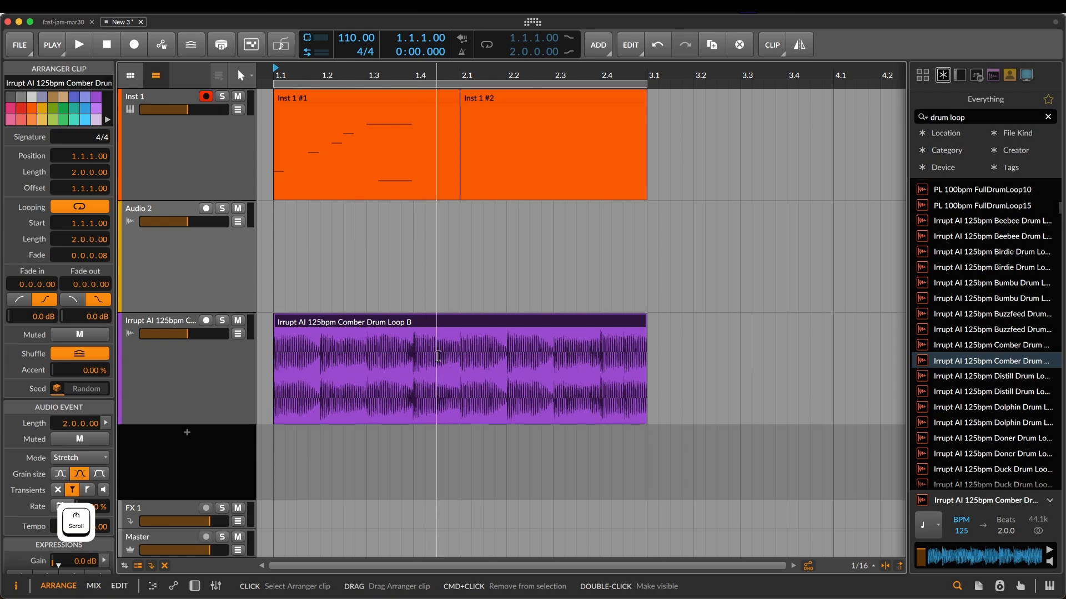
{"action": "left_click_drag", "start_coordinate": [219, 425], "coordinate": [219, 269]}
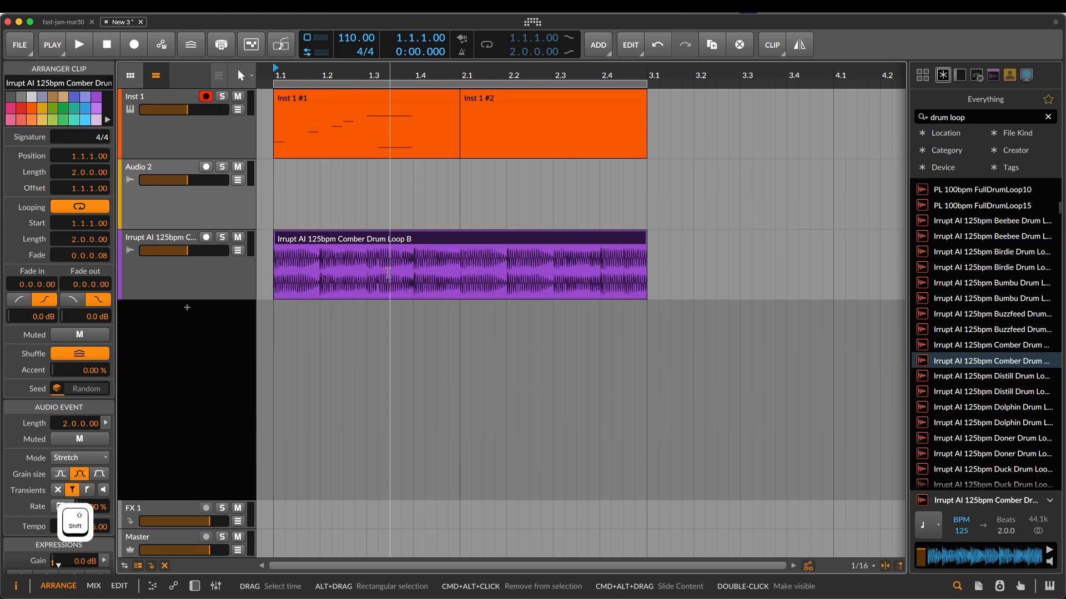
- Delete both clips, Inst 1 #2 and Inst 1 #1, from the Inst 1 track
{"action": "left_click", "coordinate": [317, 97]}
{"action": "left_click", "coordinate": [467, 79]}
{"action": "left_click", "coordinate": [491, 100]}
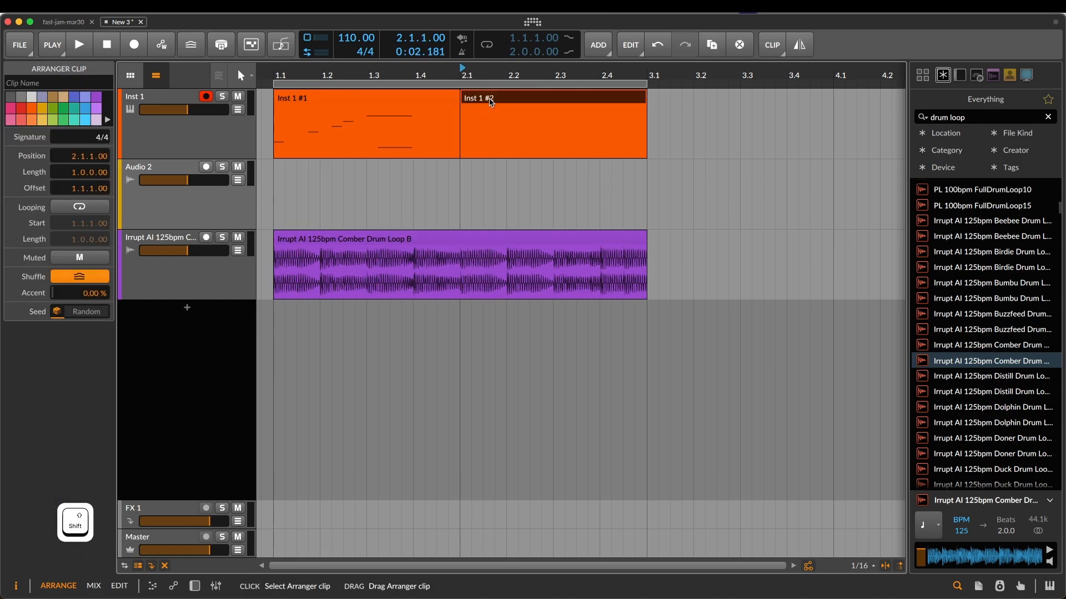
{"action": "key", "text": "Delete"}
{"action": "left_click", "coordinate": [426, 97]}
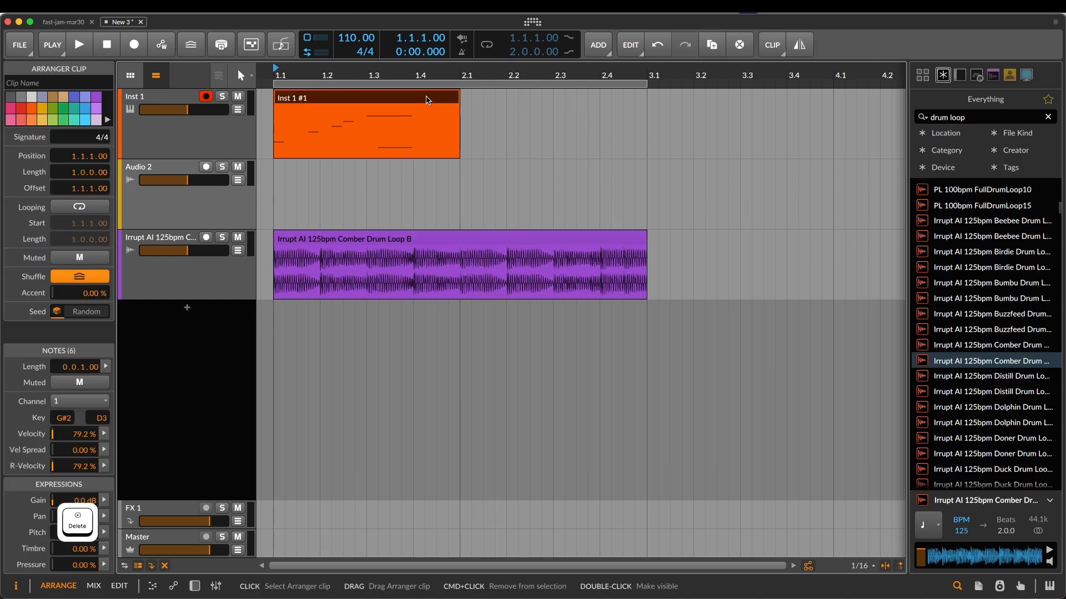
{"action": "key", "text": "Delete"}
- Duplicate the Comber Drum Loop B clip and delete the copy at 3.1
{"action": "left_click", "coordinate": [499, 243]}
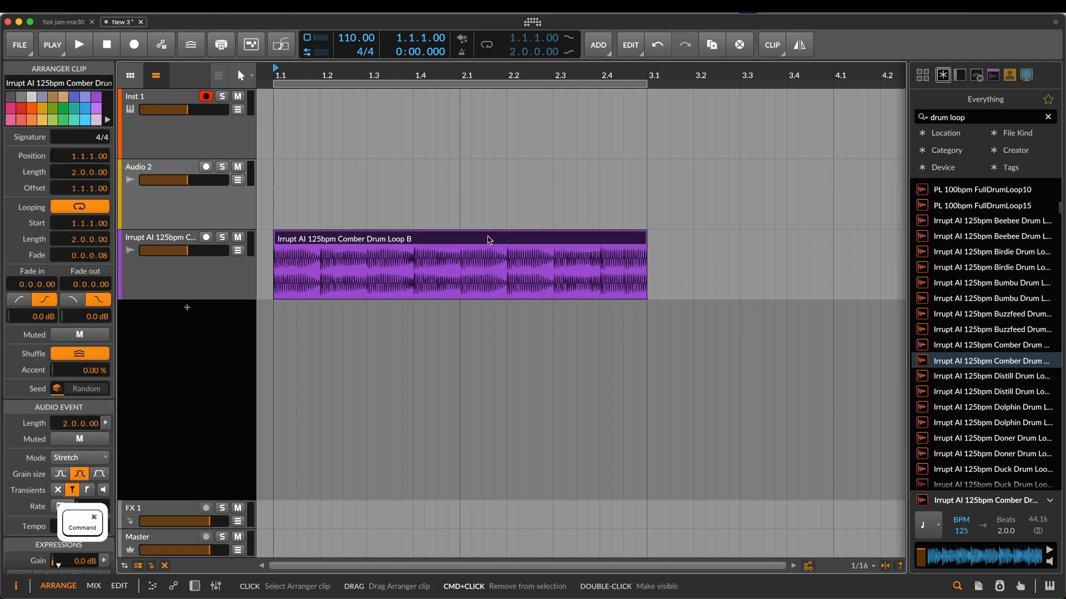
{"action": "key", "text": "super+d"}
{"action": "scroll", "coordinate": [555, 241], "scroll_direction": "right", "scroll_amount": 3}
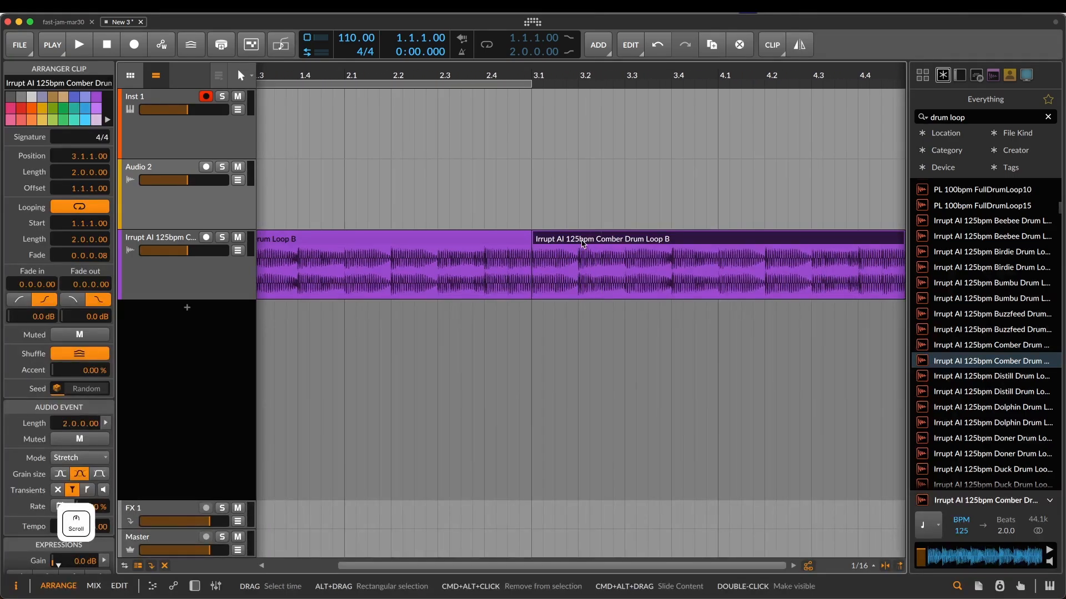
{"action": "key", "text": "Delete"}
- Insert an empty one-bar clip at 3.1 on the drum loop track, directly after the Comber Drum Loop B clip
{"action": "left_click", "coordinate": [502, 243]}
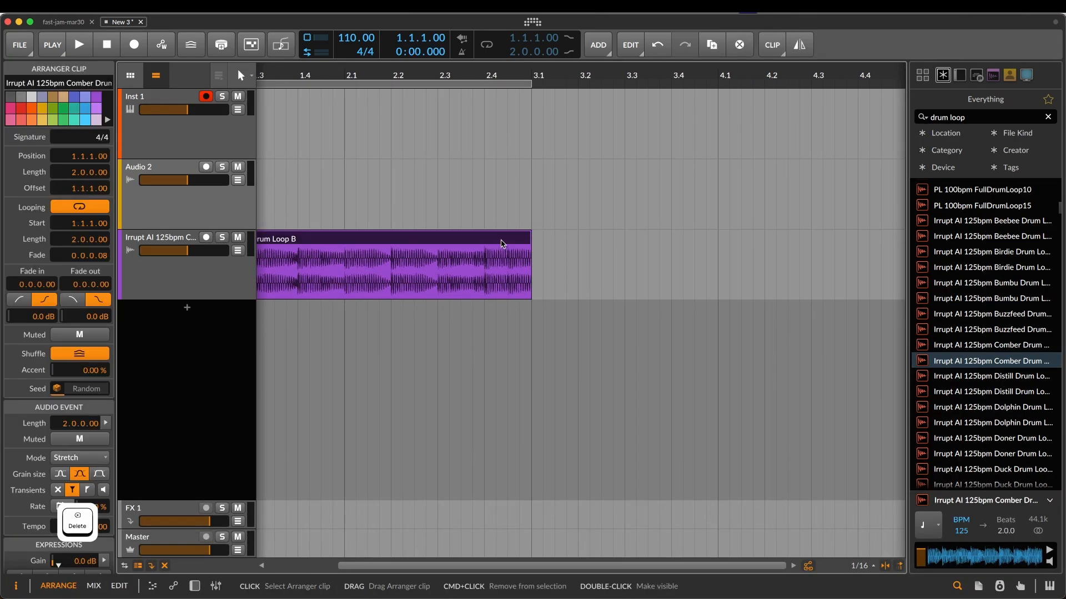
{"action": "double_click", "coordinate": [545, 244]}
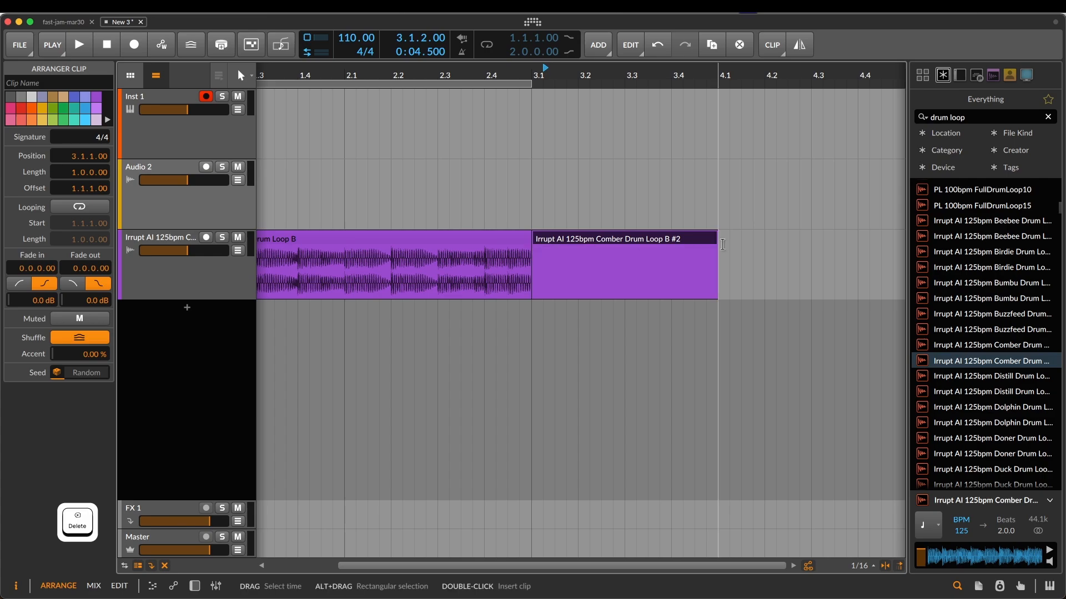
- Scale the empty clip at 3.1 on the drum loop track to 200%, making it two bars long
{"action": "left_click", "coordinate": [694, 242]}
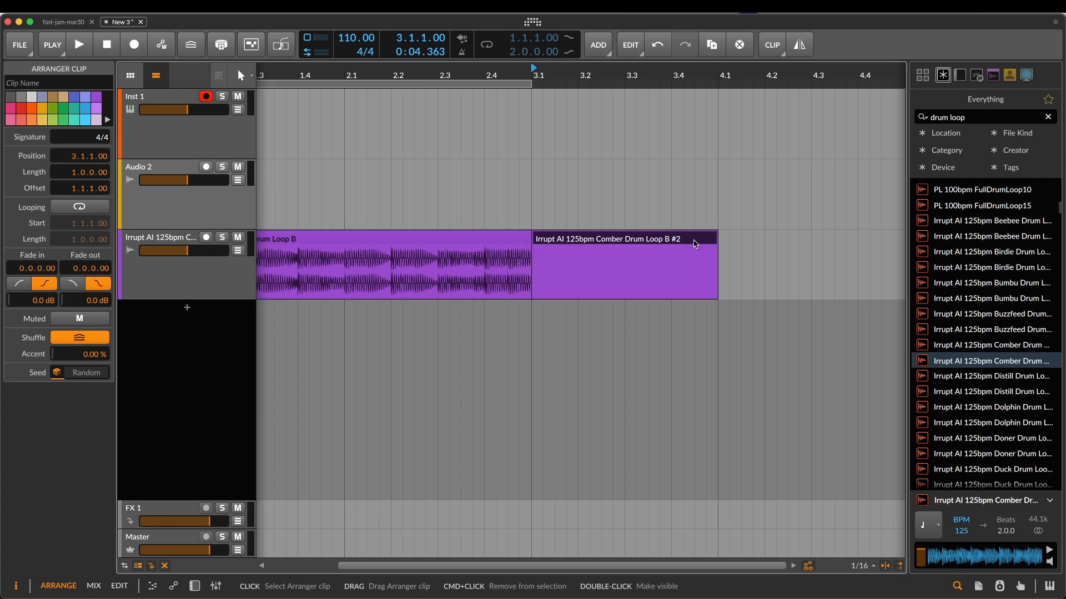
{"action": "key", "text": "super+Right"}
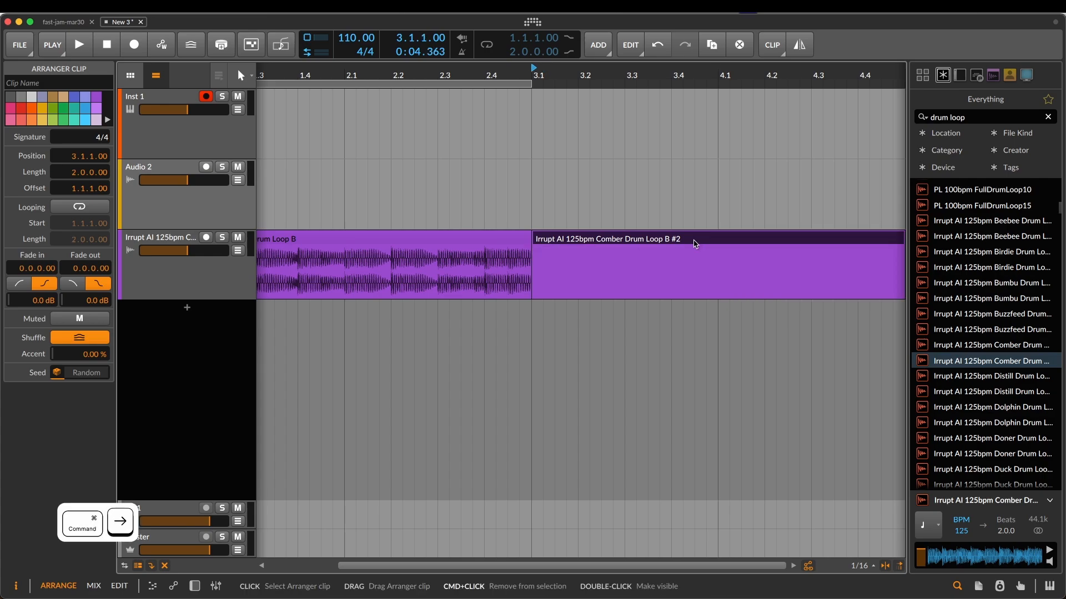
{"action": "key", "text": "super+Left"}
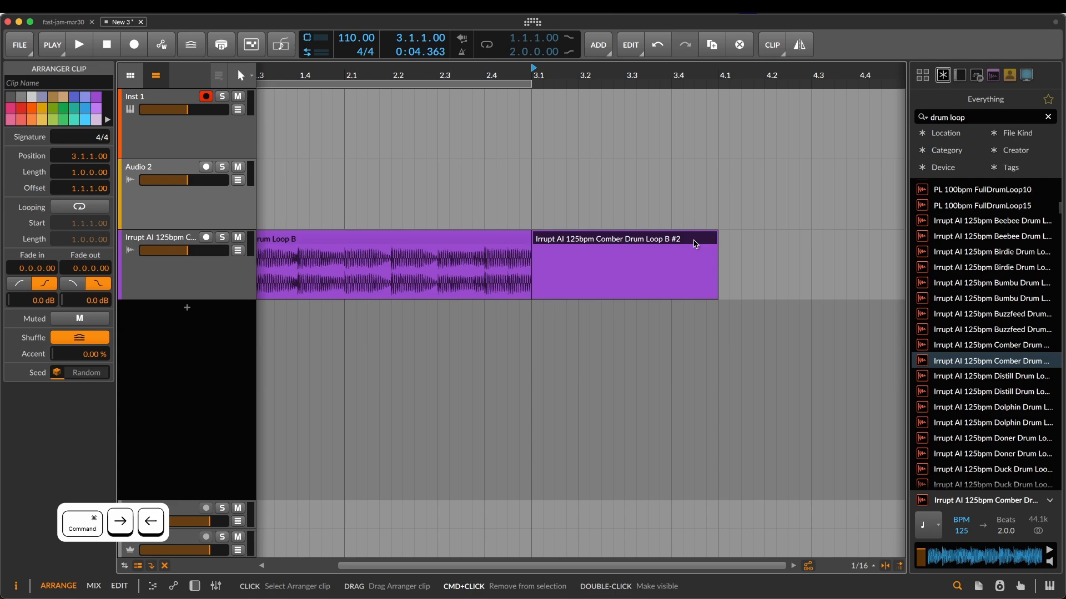
{"action": "key", "text": "super+Right"}
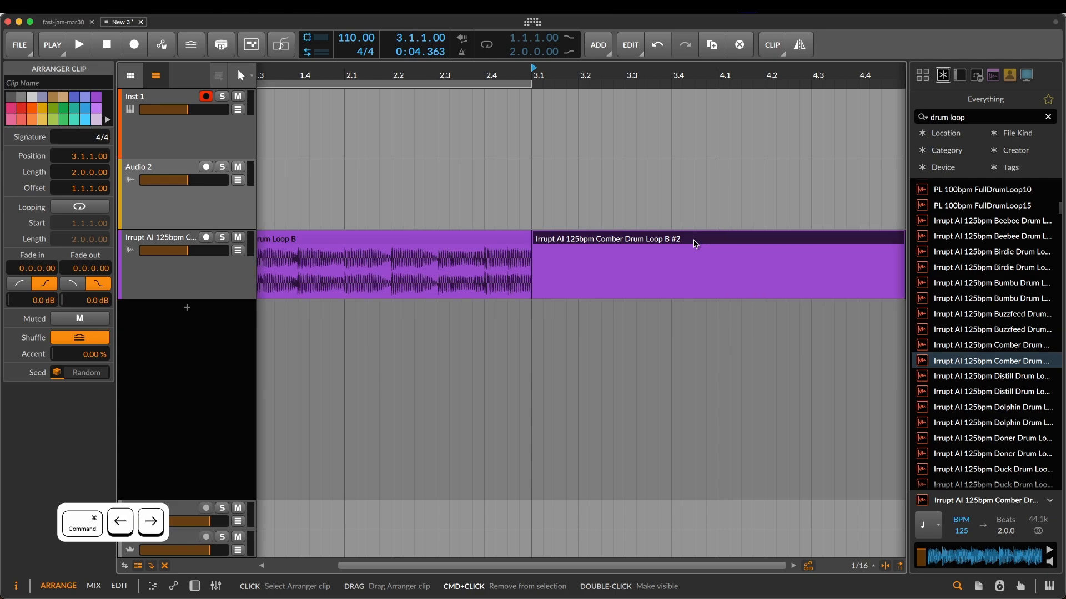
{"action": "scroll", "coordinate": [694, 242], "scroll_direction": "right", "scroll_amount": 3}
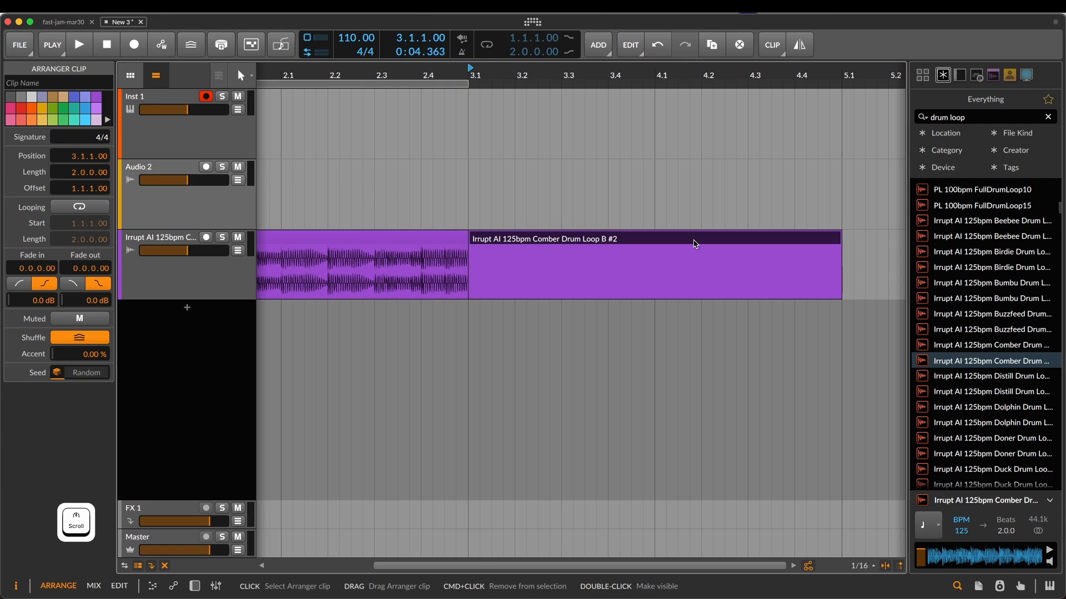
- Search the command palette for 200, apply Scale Each 200% to the empty clip, and undo that scaling
{"action": "key", "text": "super+Return"}
{"action": "type", "text": "200"}
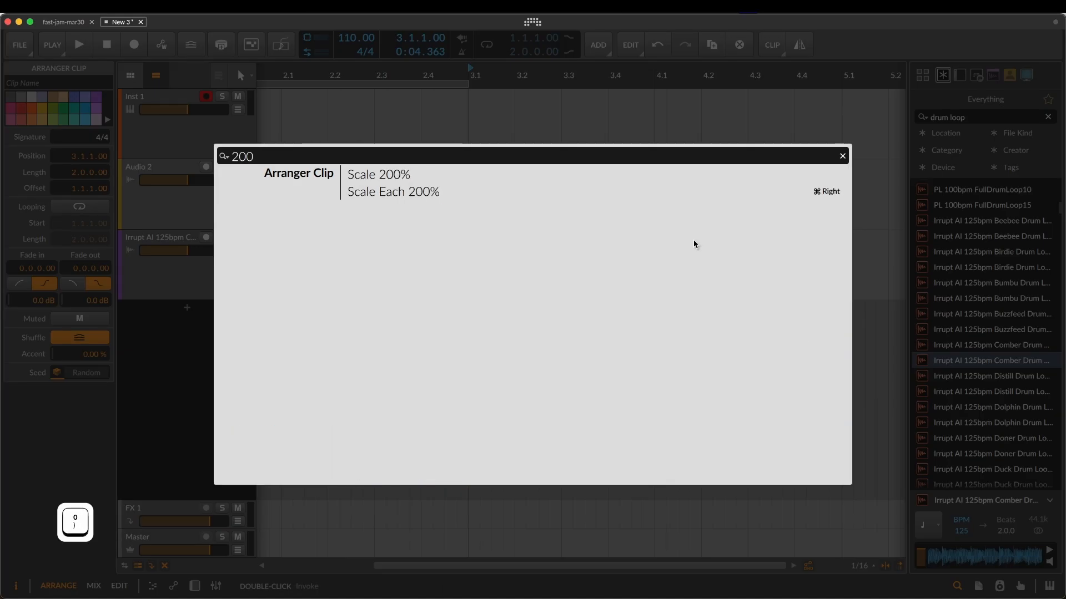
{"action": "key", "text": "Down"}
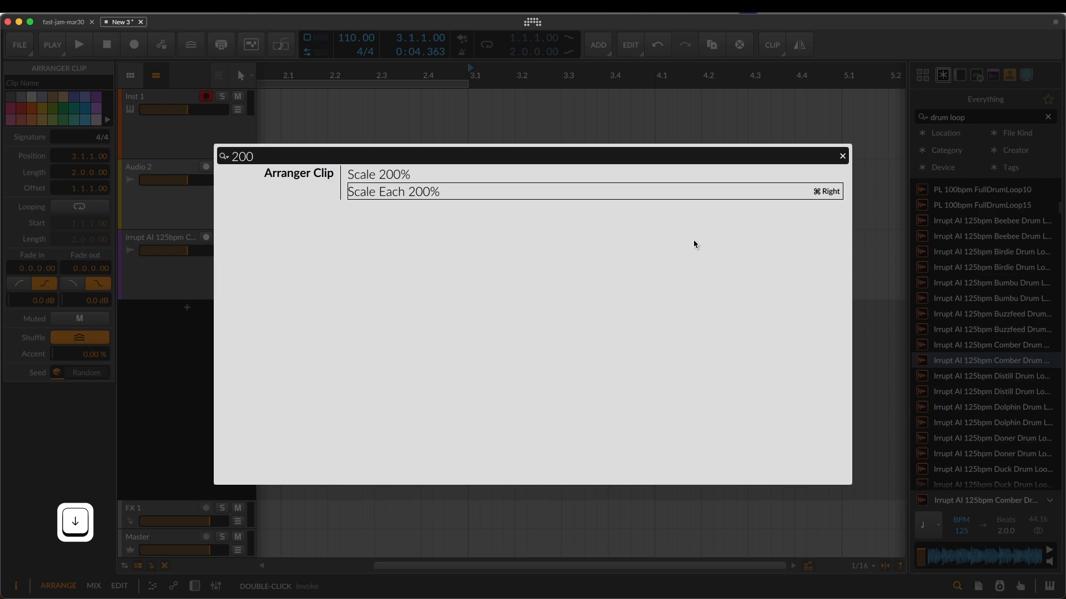
{"action": "key", "text": "Return"}
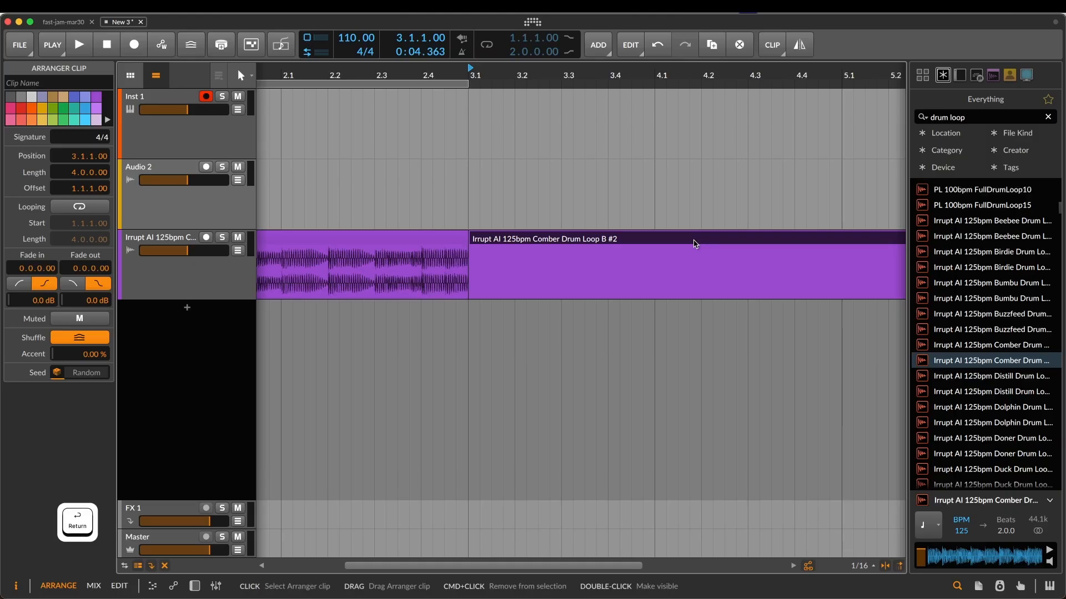
{"action": "key", "text": "super+z"}
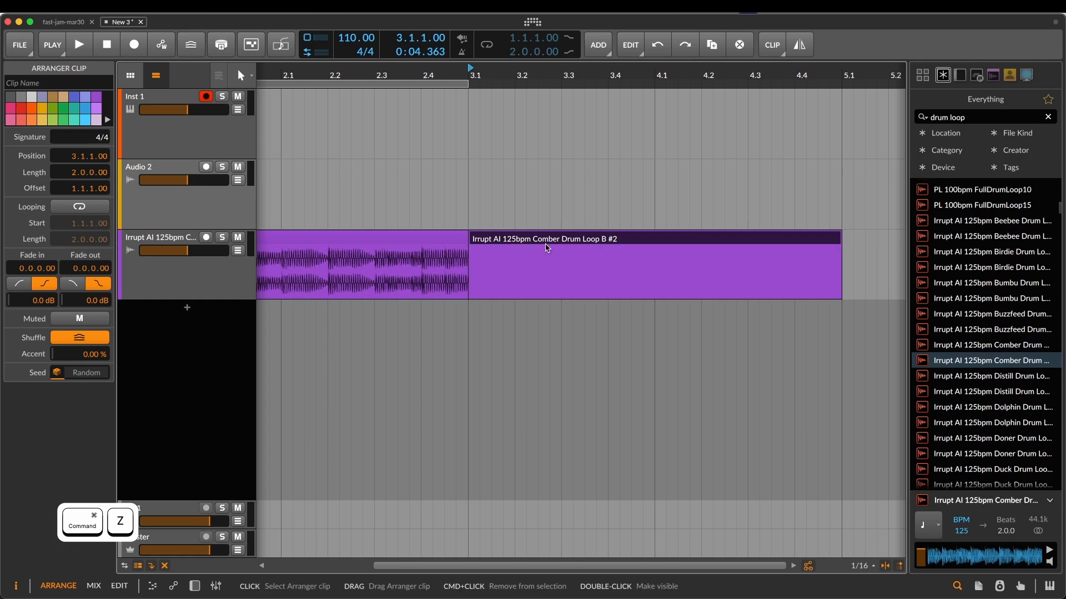
- Select both clips on the drum loop track and set the arranger loop around them, four bars from 1.1
{"action": "key", "text": "shift+Left"}
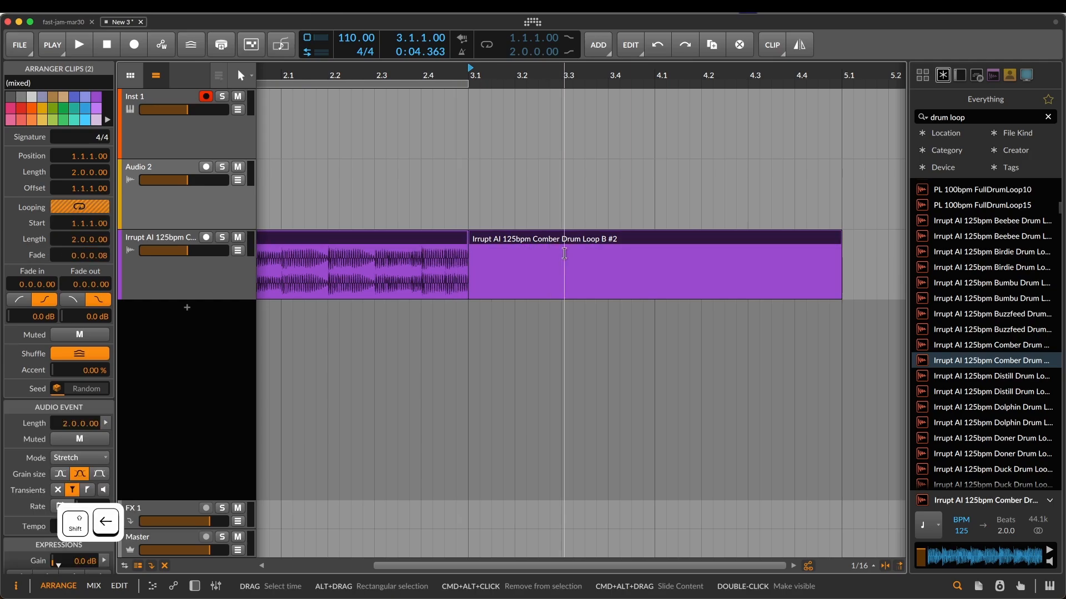
{"action": "key", "text": "shift+Right"}
{"action": "key", "text": "shift+Left"}
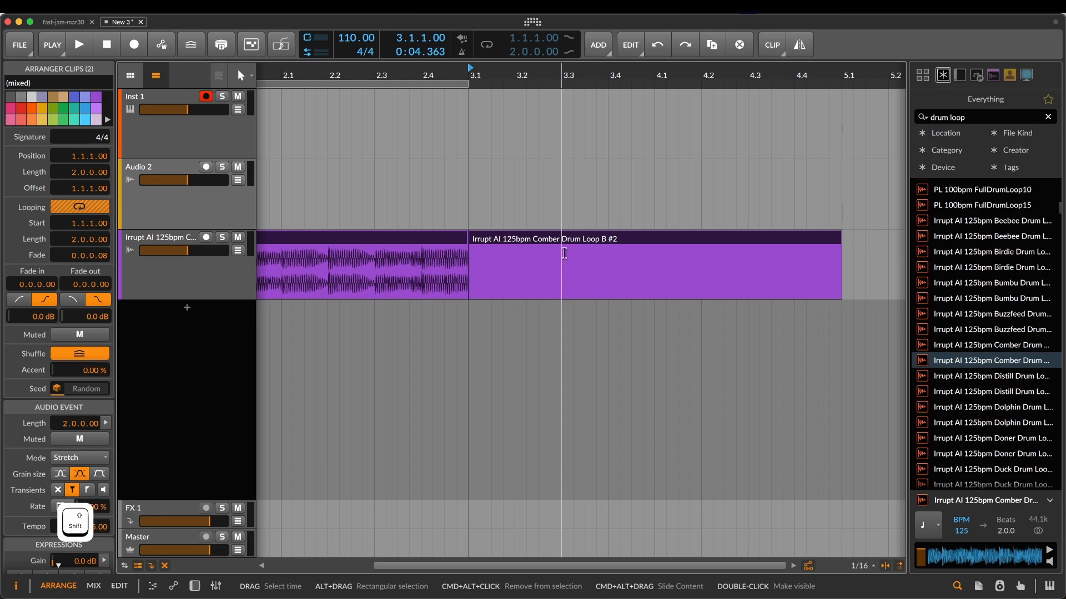
{"action": "key", "text": "super+l"}
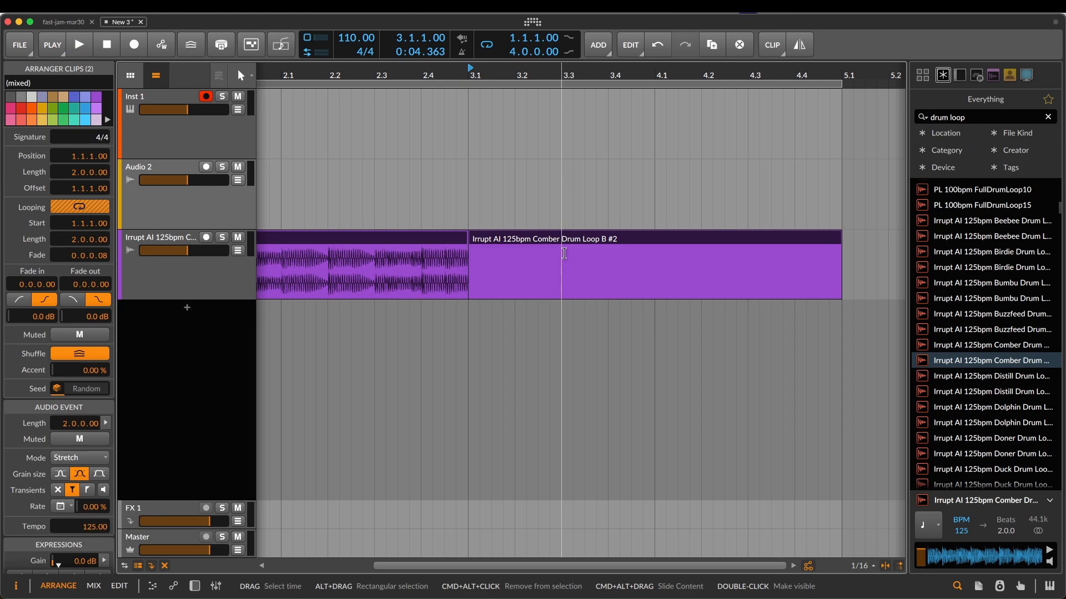
- Hide the browser and zoom the arranger to fit the two selected clips
{"action": "key", "text": "alt+b"}
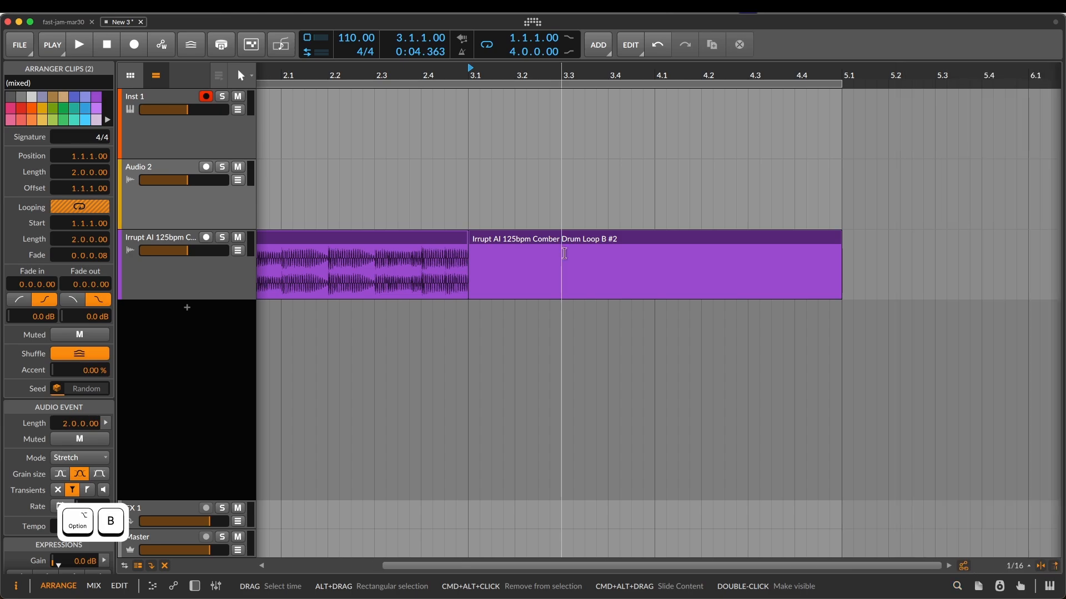
{"action": "key", "text": "z"}
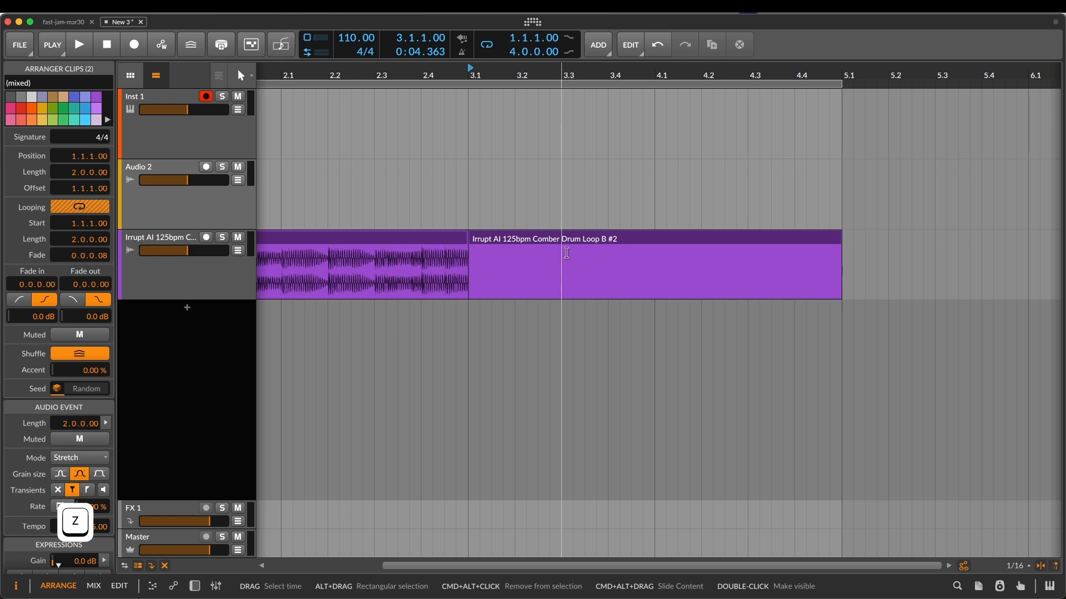
{"action": "key", "text": "o"}
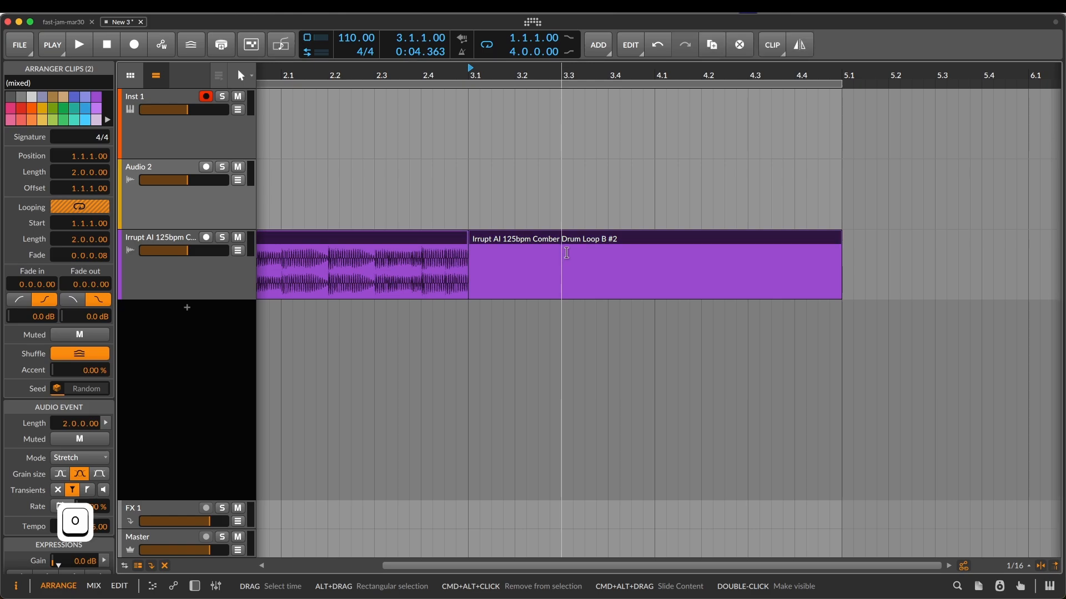
{"action": "key", "text": "z"}
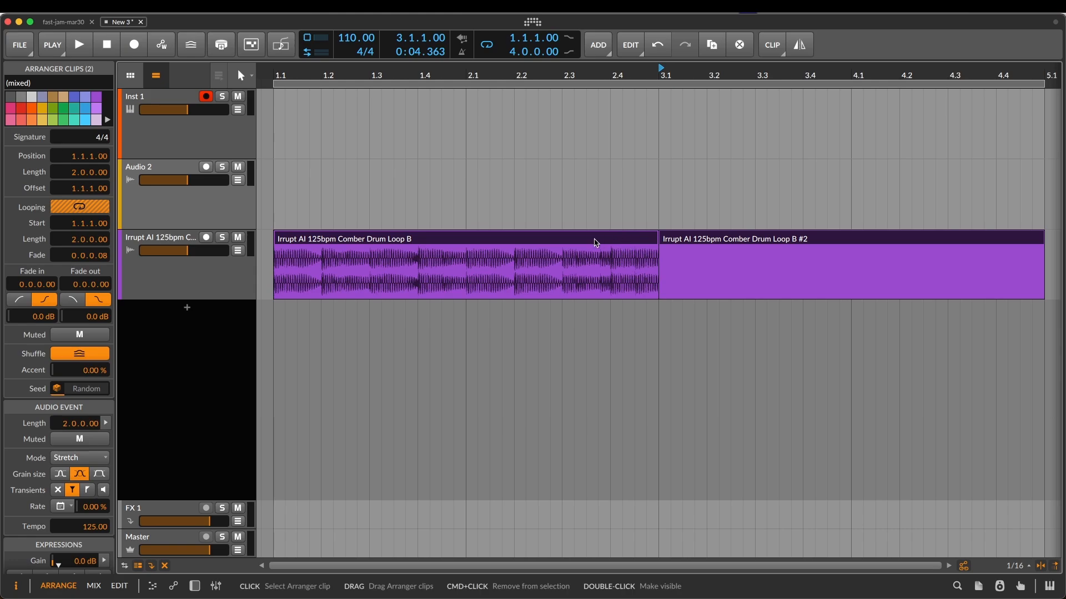
{"action": "scroll", "coordinate": [591, 361], "scroll_direction": "down", "scroll_amount": 3}
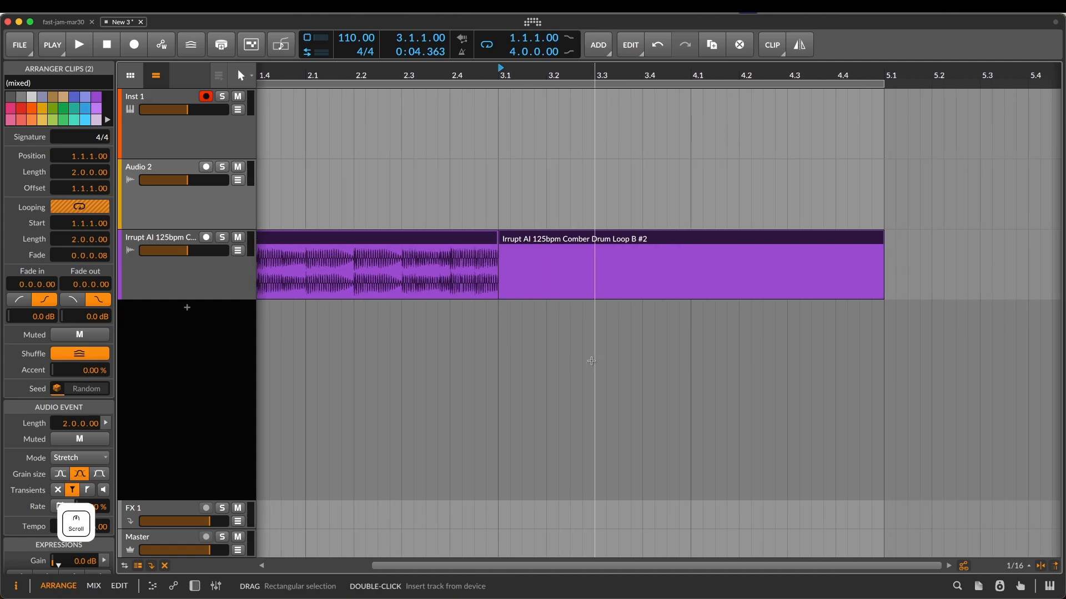
{"action": "scroll", "coordinate": [591, 361], "scroll_direction": "up", "scroll_amount": 3}
{"action": "scroll", "coordinate": [591, 361], "scroll_direction": "right", "scroll_amount": 5}
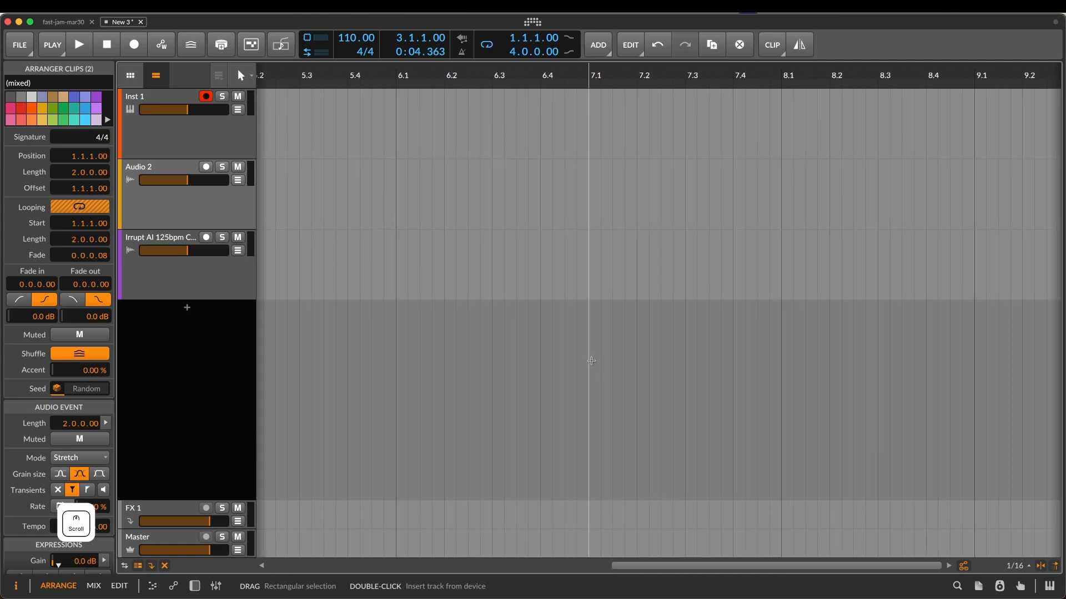
{"action": "scroll", "coordinate": [591, 361], "scroll_direction": "left", "scroll_amount": 5}
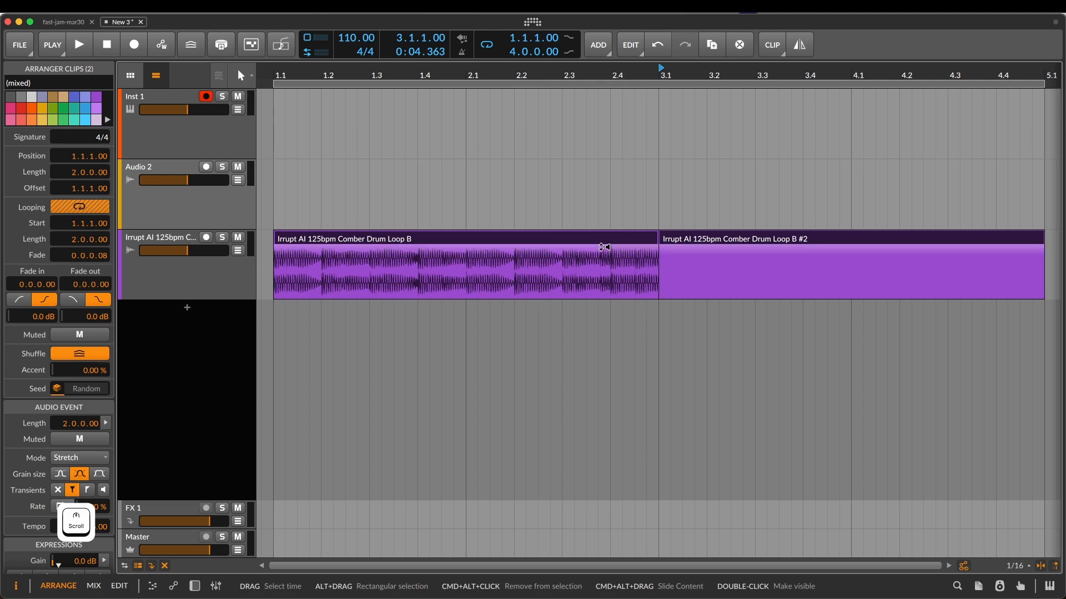
{"action": "left_click", "coordinate": [704, 271]}
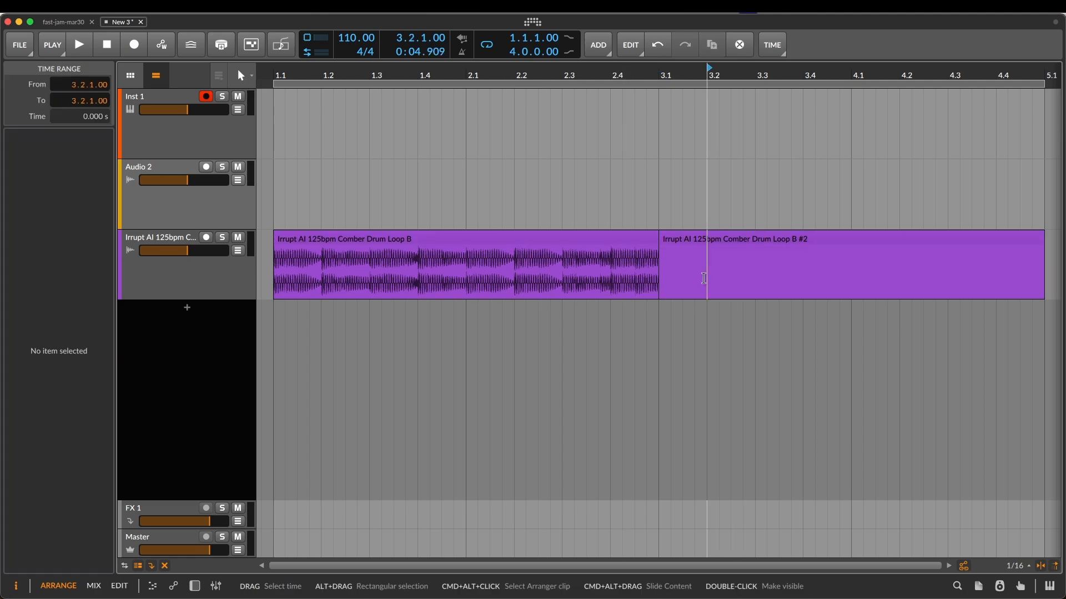
- Select the Comber Drum Loop B clip at 1.1 and show its audio events in the detail editor below the arranger
{"action": "left_click", "coordinate": [616, 235]}
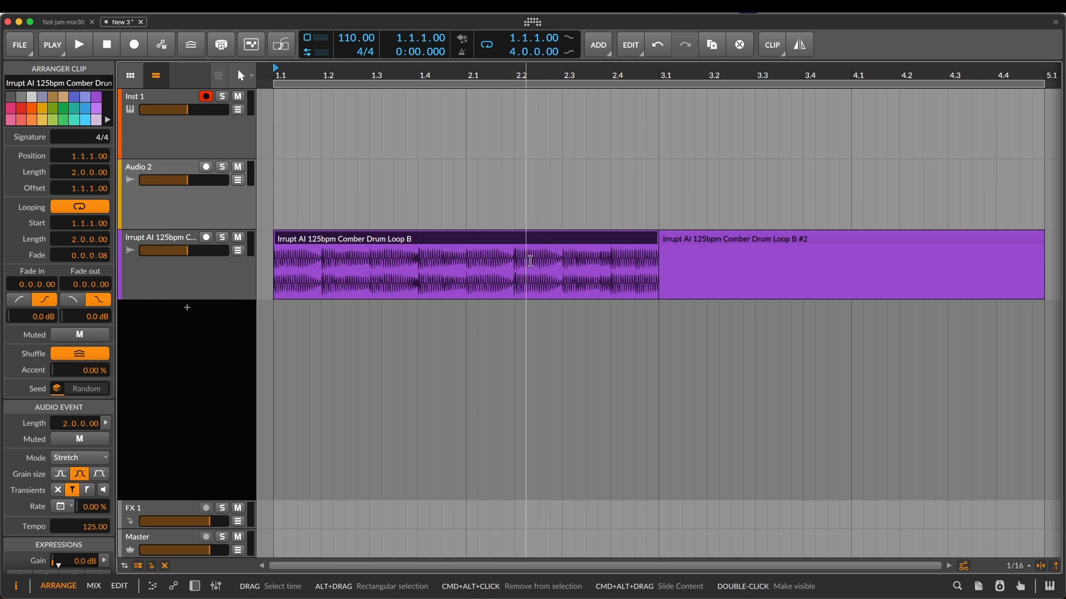
{"action": "key", "text": "e"}
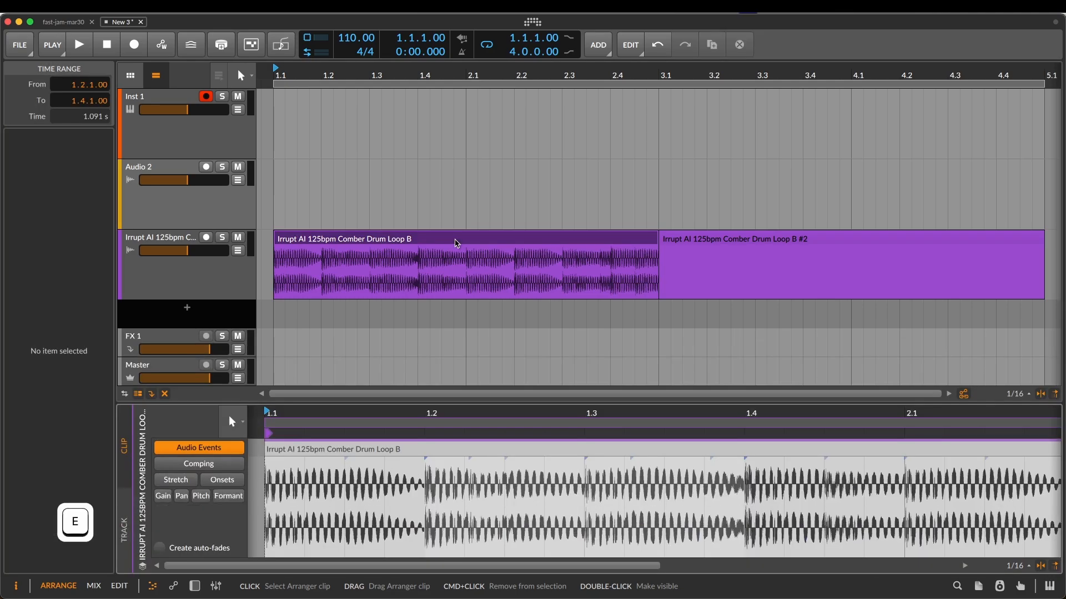
{"action": "scroll", "coordinate": [603, 479], "scroll_direction": "left", "scroll_amount": 2}
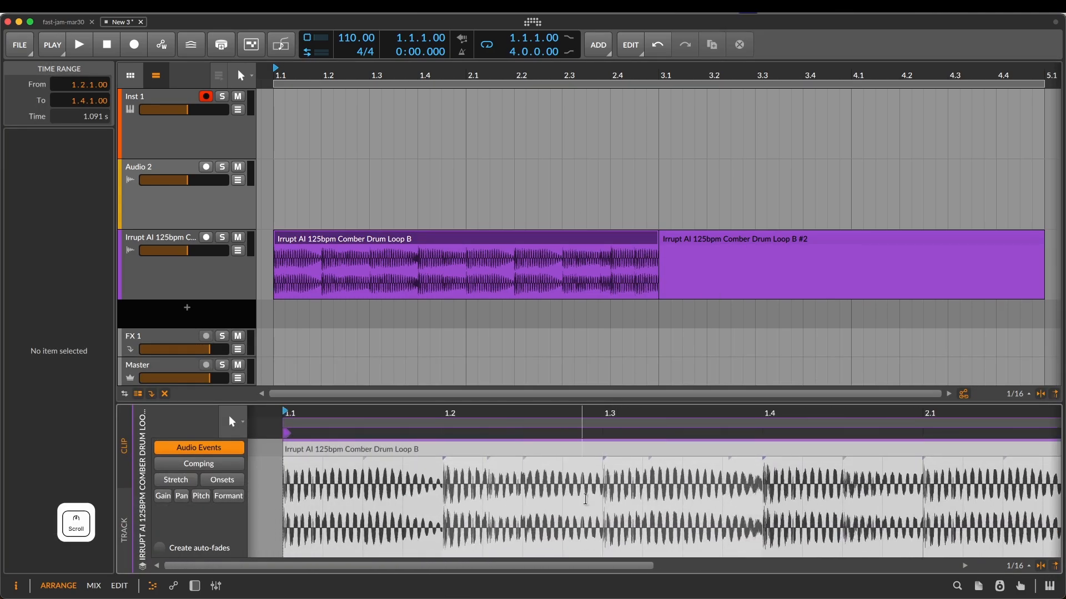
{"action": "scroll", "coordinate": [455, 550], "scroll_direction": "right", "scroll_amount": 3}
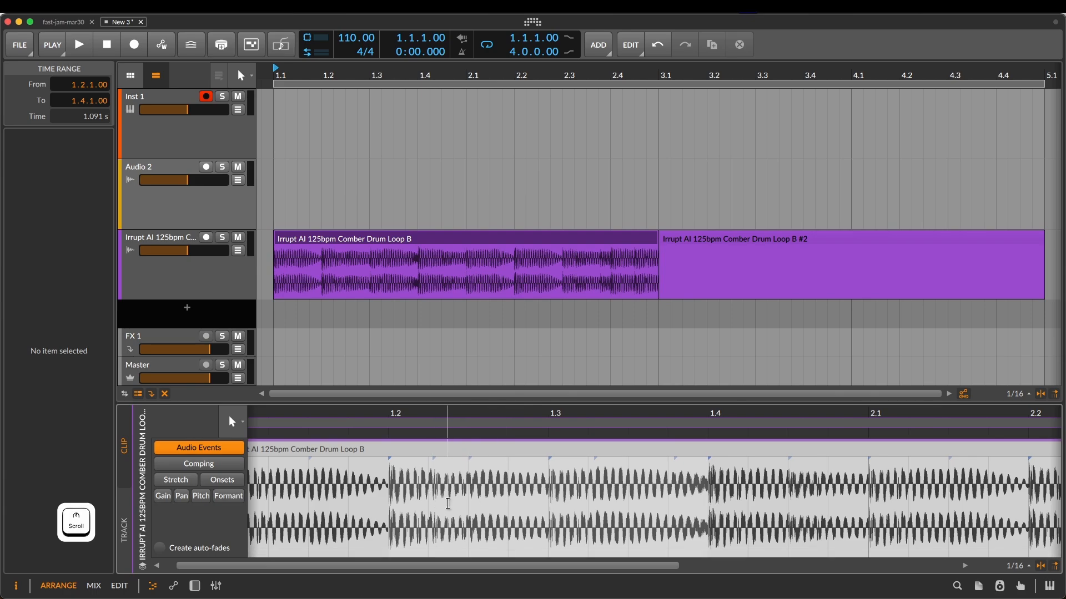
{"action": "scroll", "coordinate": [455, 550], "scroll_direction": "left", "scroll_amount": 5}
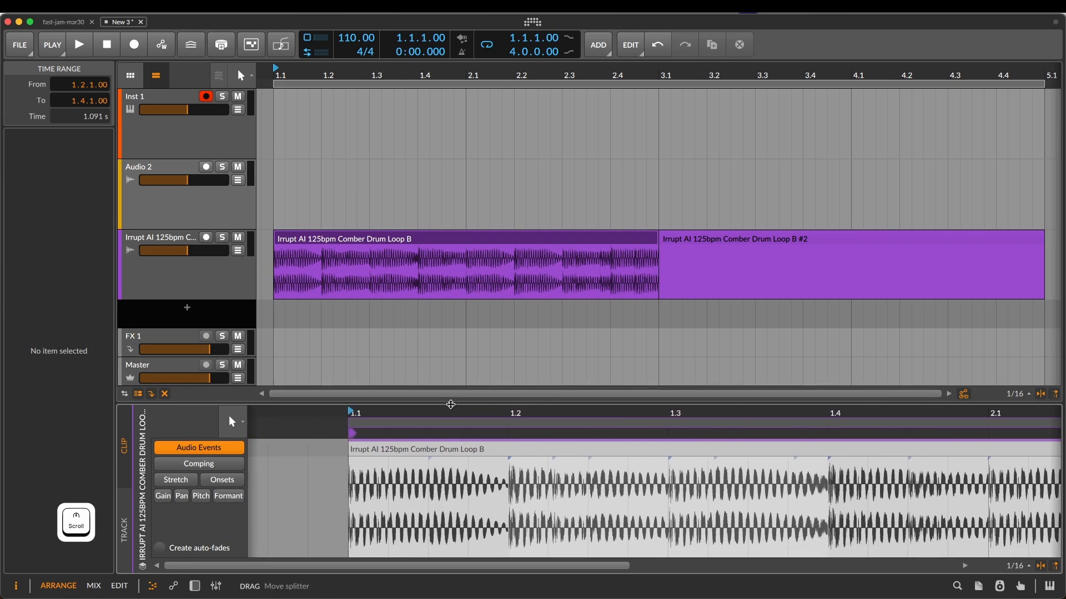
- Cycle through the arranger editing tools, including Eraser and Pointer, and finish with the Knife tool
{"action": "key", "text": "3"}
{"action": "key", "text": "4"}
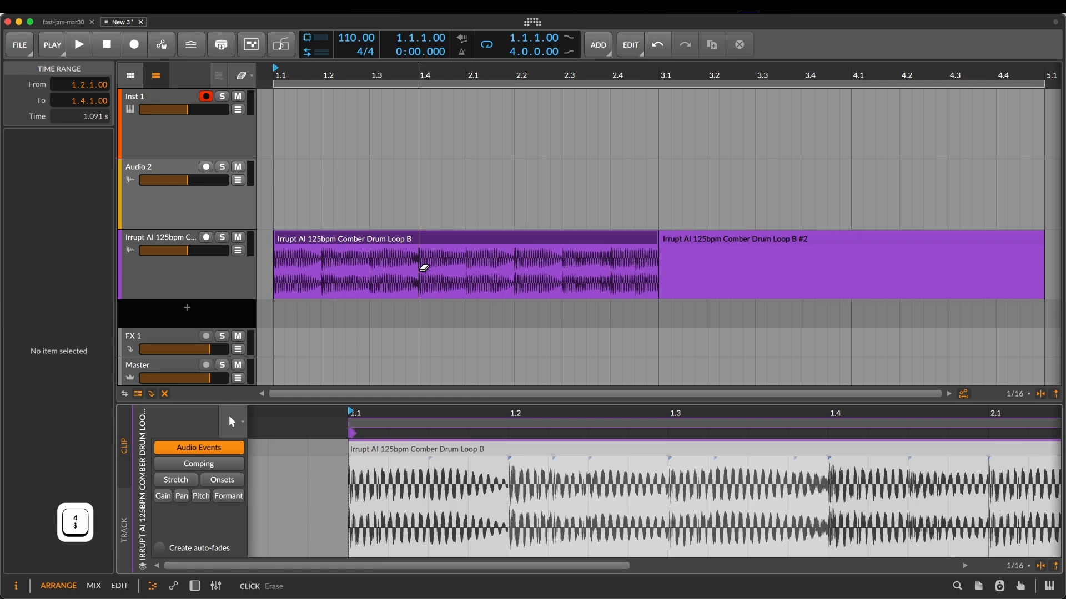
{"action": "key", "text": "5"}
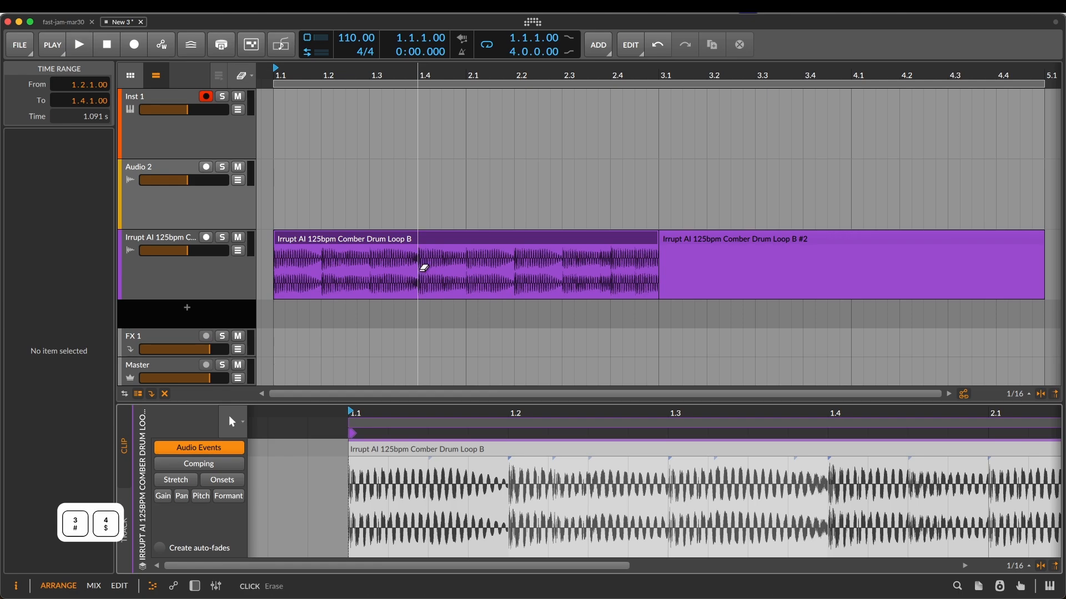
{"action": "key", "text": "3"}
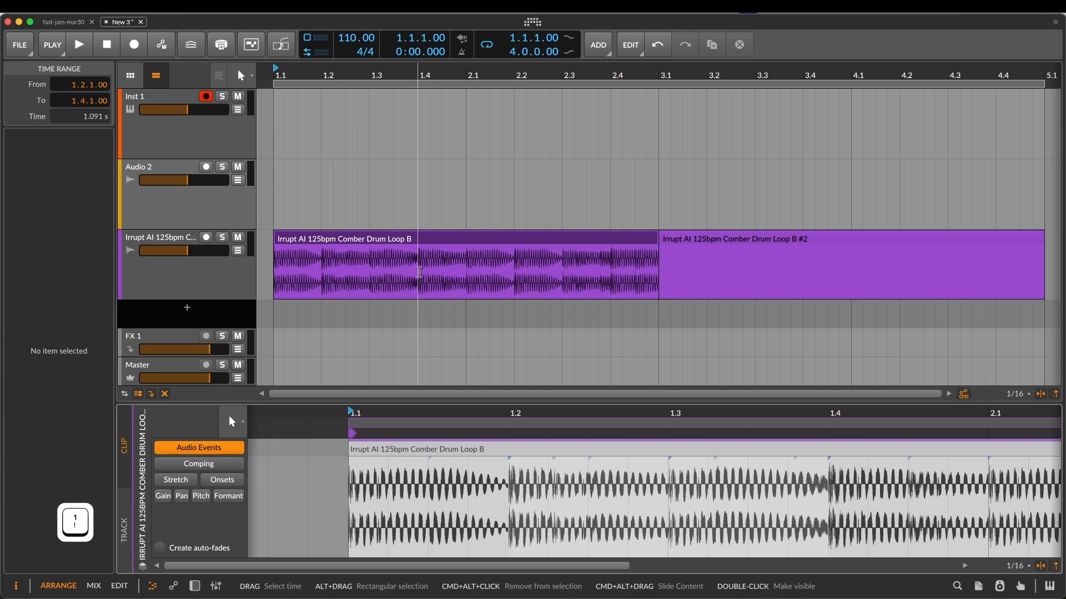
{"action": "key", "text": "5"}
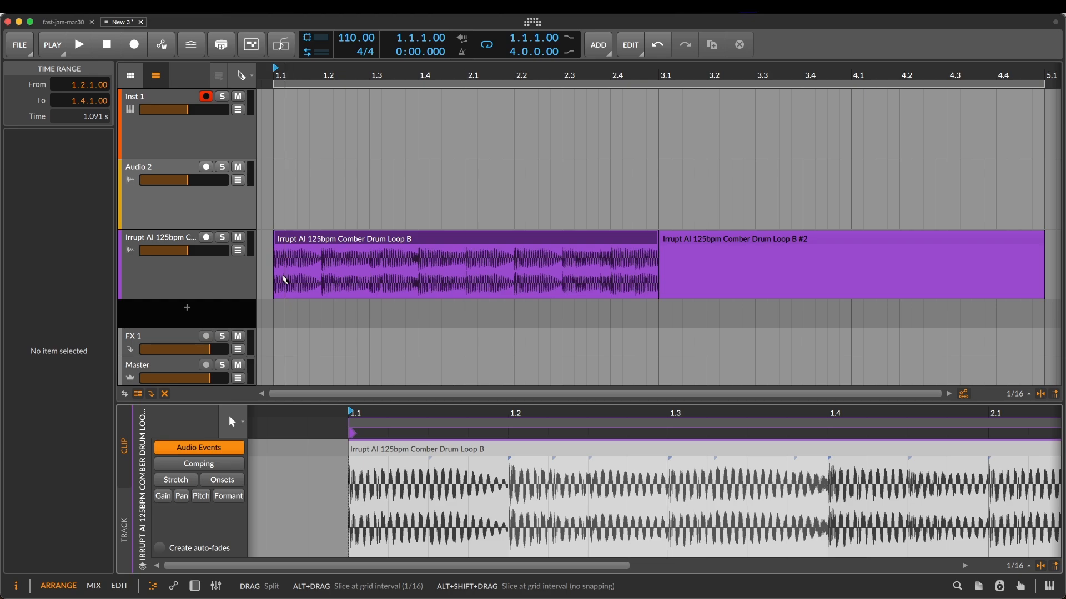
- Slice the whole Comber Drum Loop B clip at 1/16 grid intervals and undo the slicing
{"action": "key", "text": "alt"}
{"action": "left_click_drag", "start_coordinate": [285, 280], "coordinate": [654, 247]}
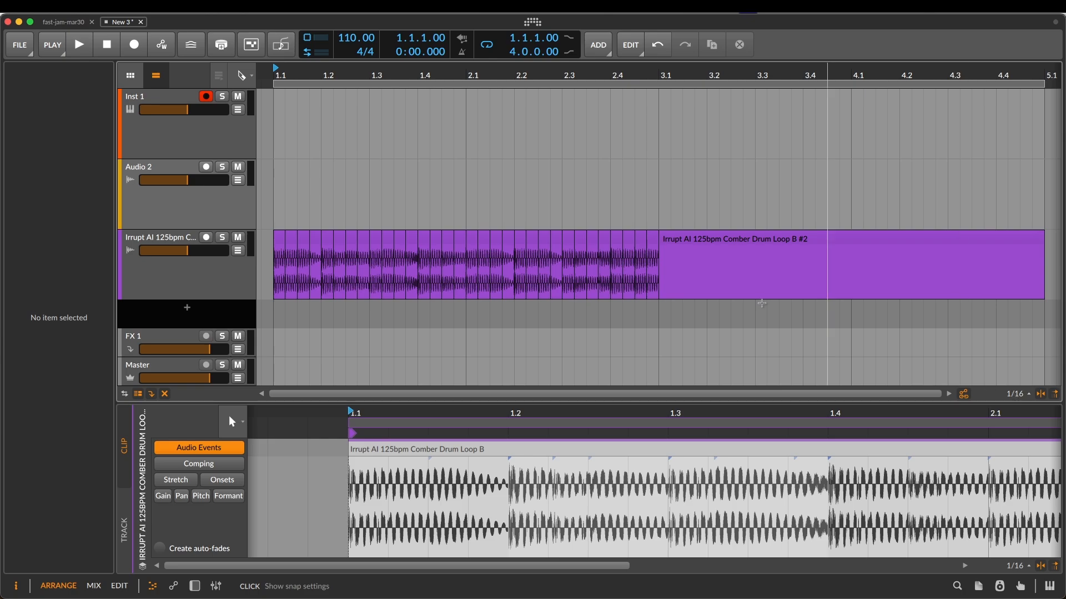
{"action": "key", "text": "super+z"}
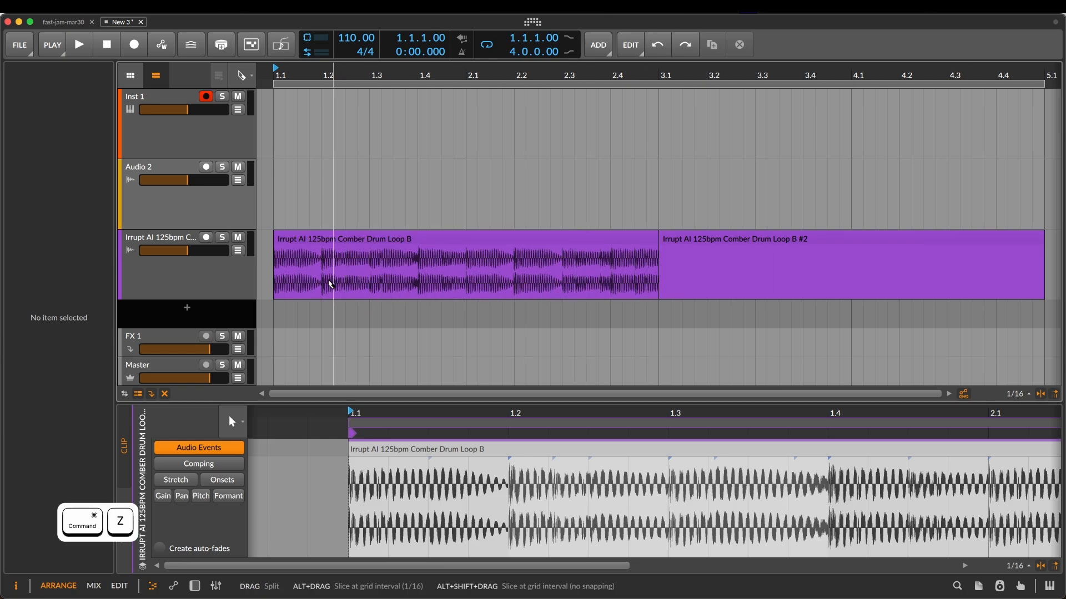
- Slice the Comber Drum Loop B clip at 1/4 grid intervals across its two bars and start playback
{"action": "scroll", "coordinate": [328, 284], "scroll_direction": "down", "scroll_amount": 5}
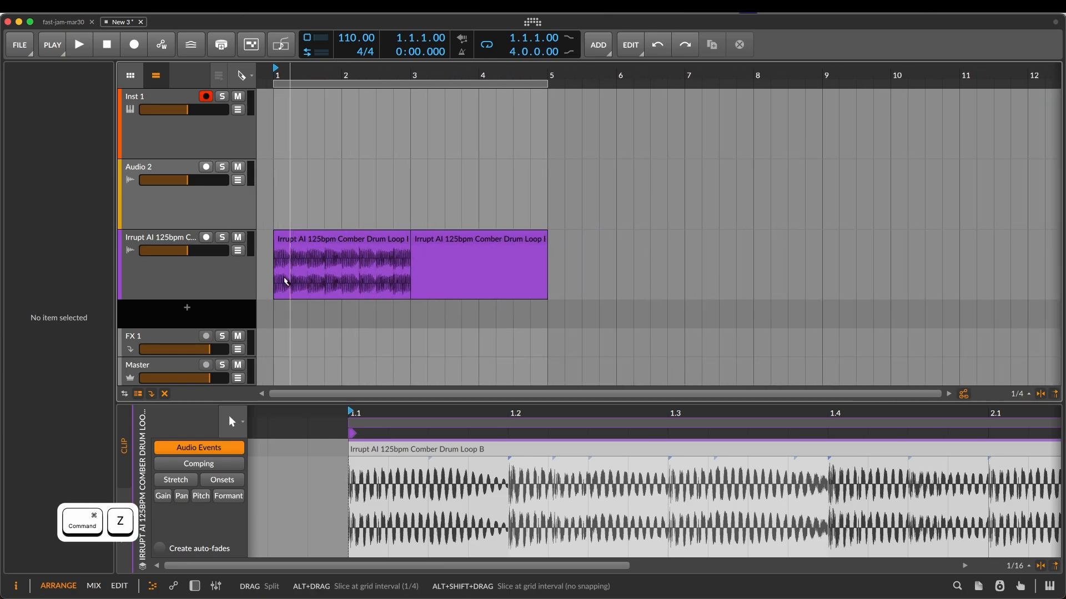
{"action": "left_click_drag", "start_coordinate": [275, 277], "coordinate": [416, 276]}
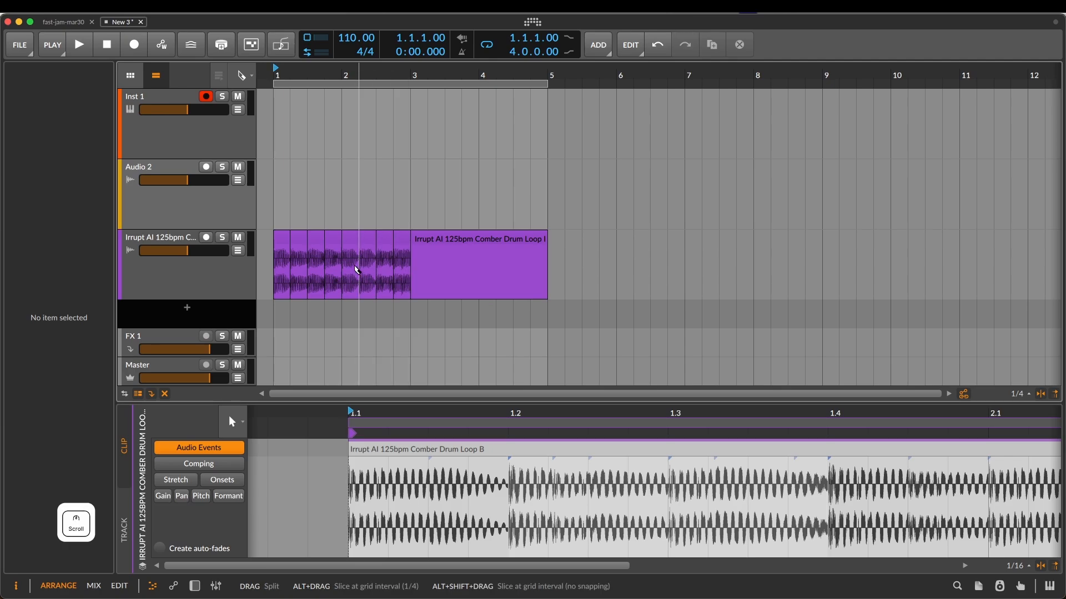
{"action": "scroll", "coordinate": [358, 278], "scroll_direction": "up", "scroll_amount": 6}
{"action": "scroll", "coordinate": [357, 271], "scroll_direction": "left", "scroll_amount": 5}
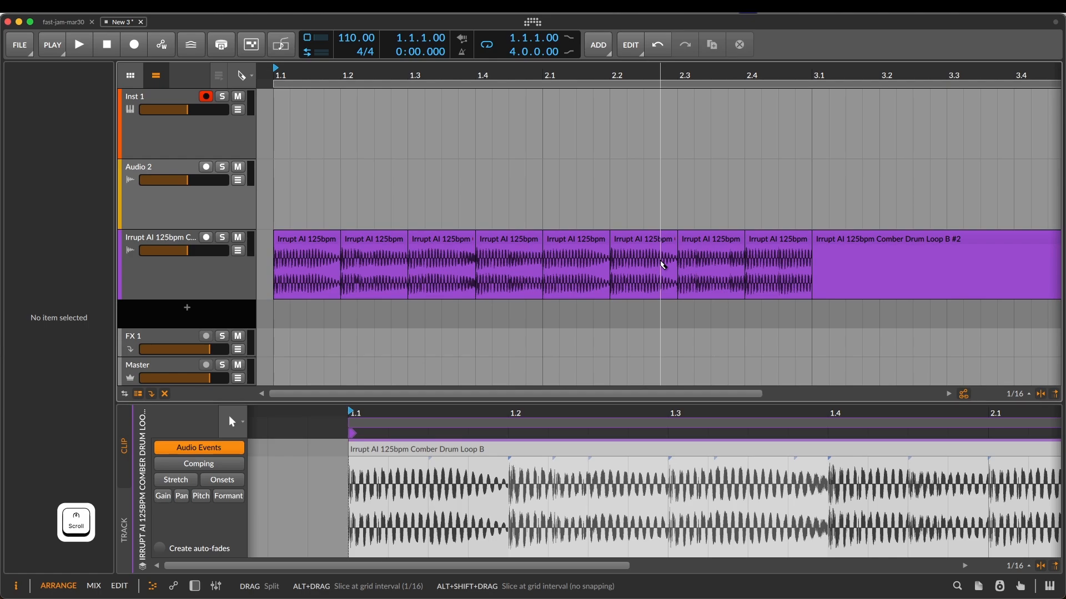
{"action": "key", "text": "space"}
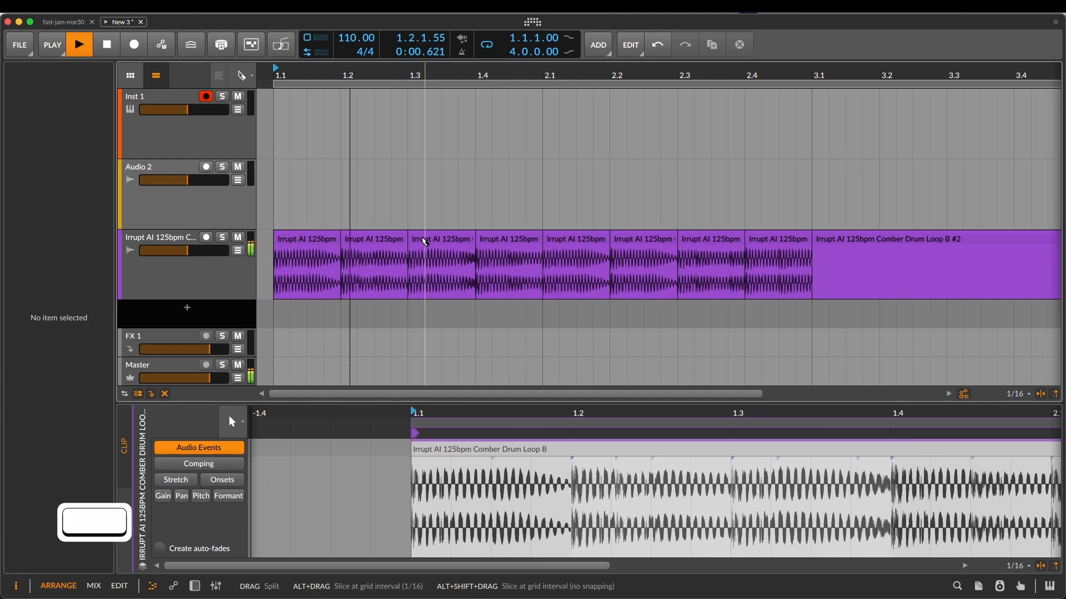
- Stop playback and, with the Pointer tool, shorten the five slices from 1.1 through 2.1 to 0.0.2.00 each
{"action": "key", "text": "space"}
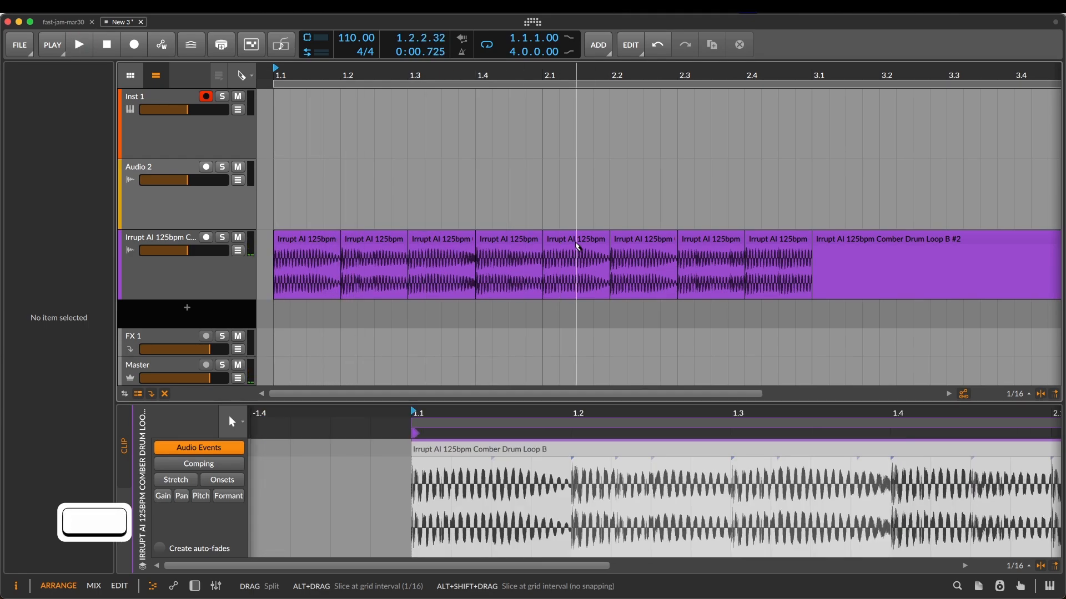
{"action": "key", "text": "1"}
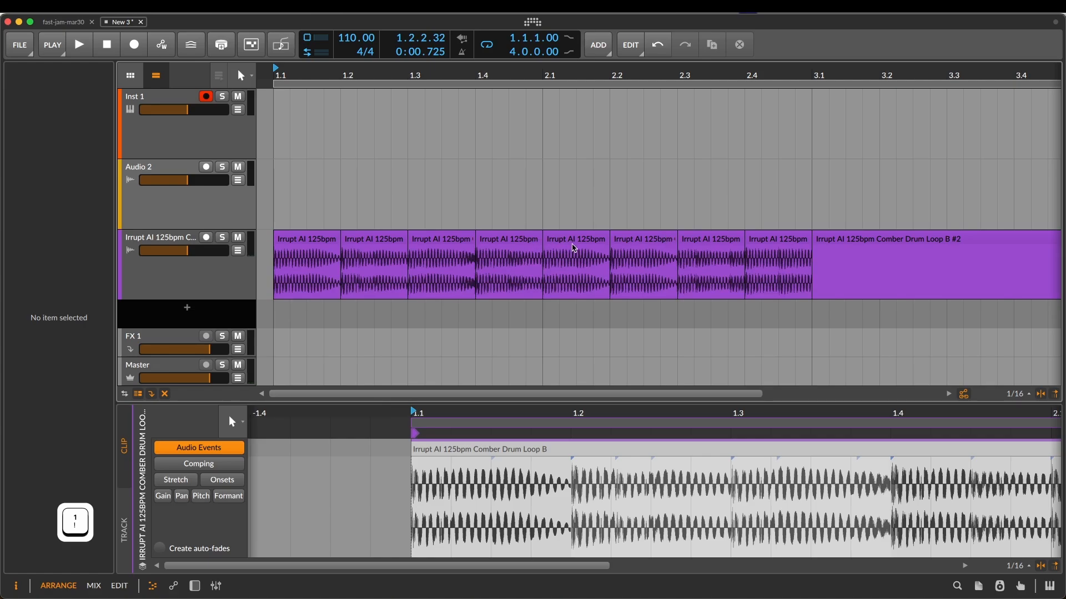
{"action": "left_click", "coordinate": [580, 242]}
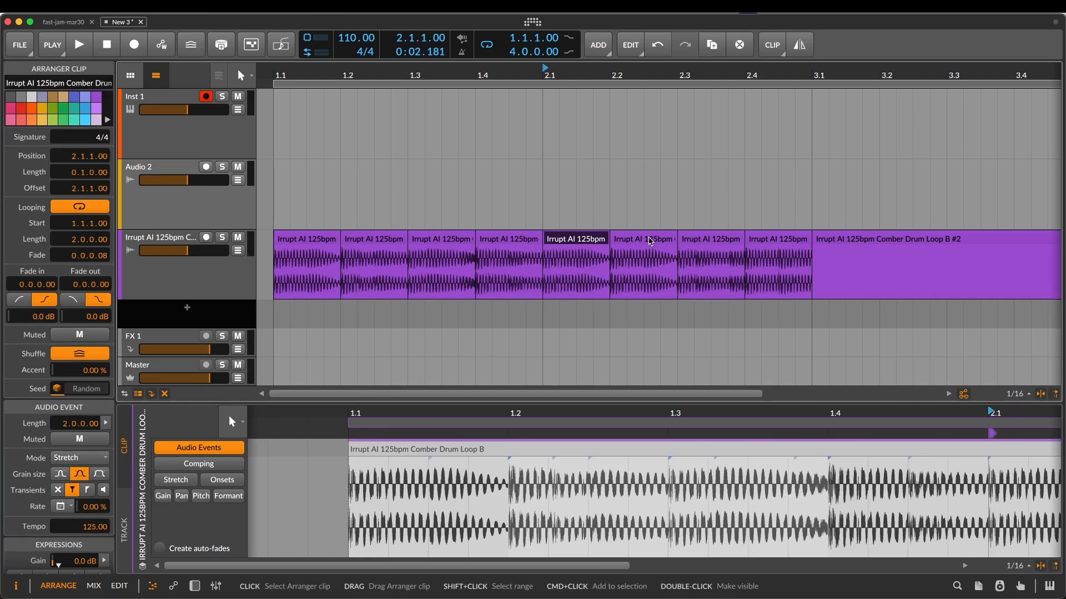
{"action": "left_click", "coordinate": [314, 239], "text": "shift"}
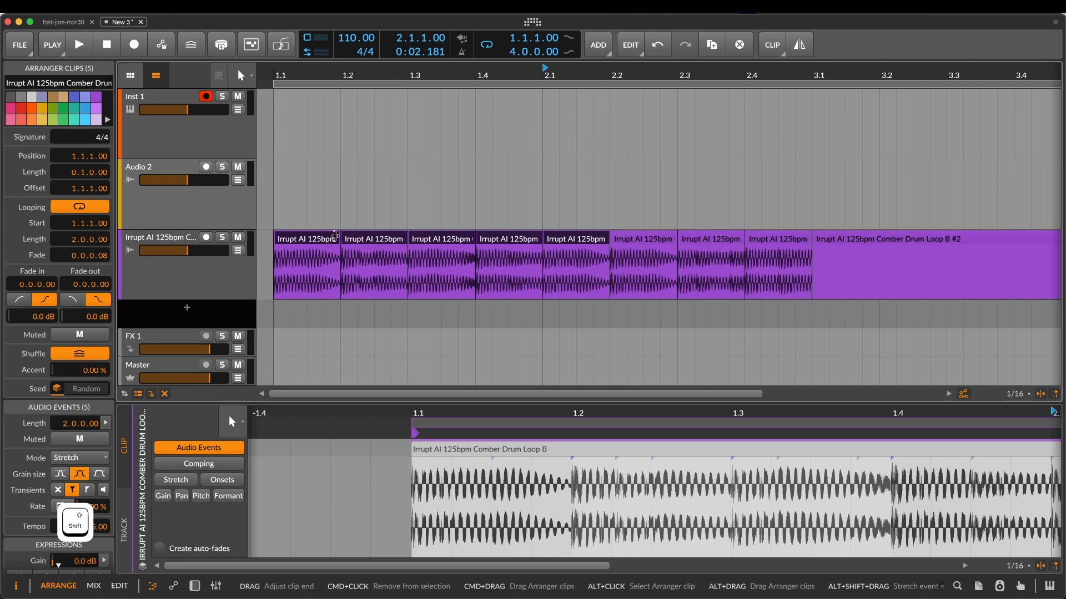
{"action": "left_click_drag", "start_coordinate": [337, 238], "coordinate": [298, 238]}
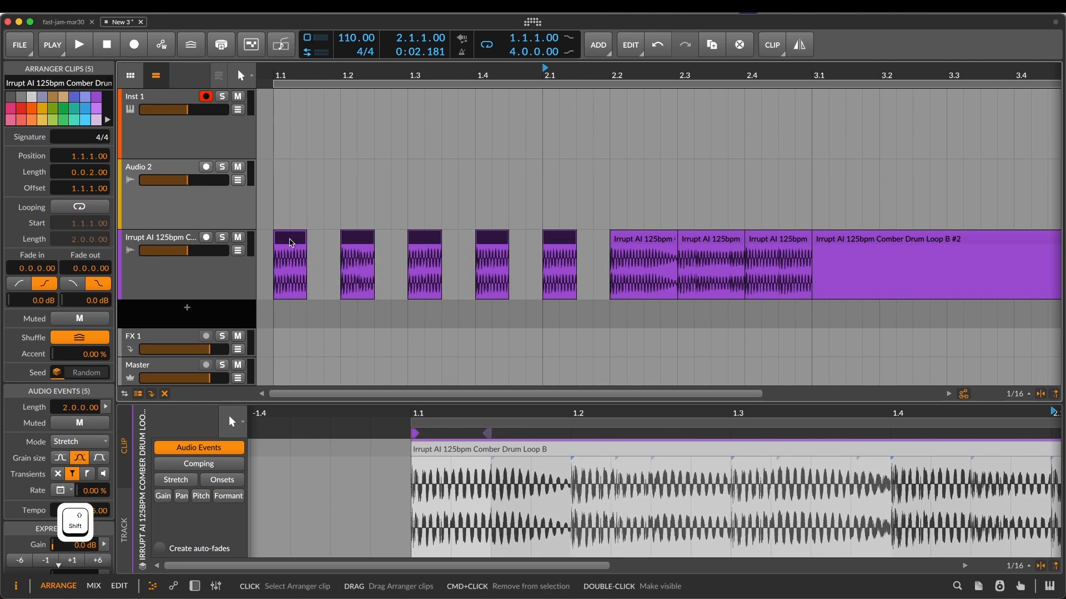
- Duplicate the first slice into the gap behind it and stretch the slice at 1.2 until it reaches 1.3
{"action": "left_click", "coordinate": [322, 266]}
{"action": "left_click", "coordinate": [297, 244]}
{"action": "key", "text": "super+d"}
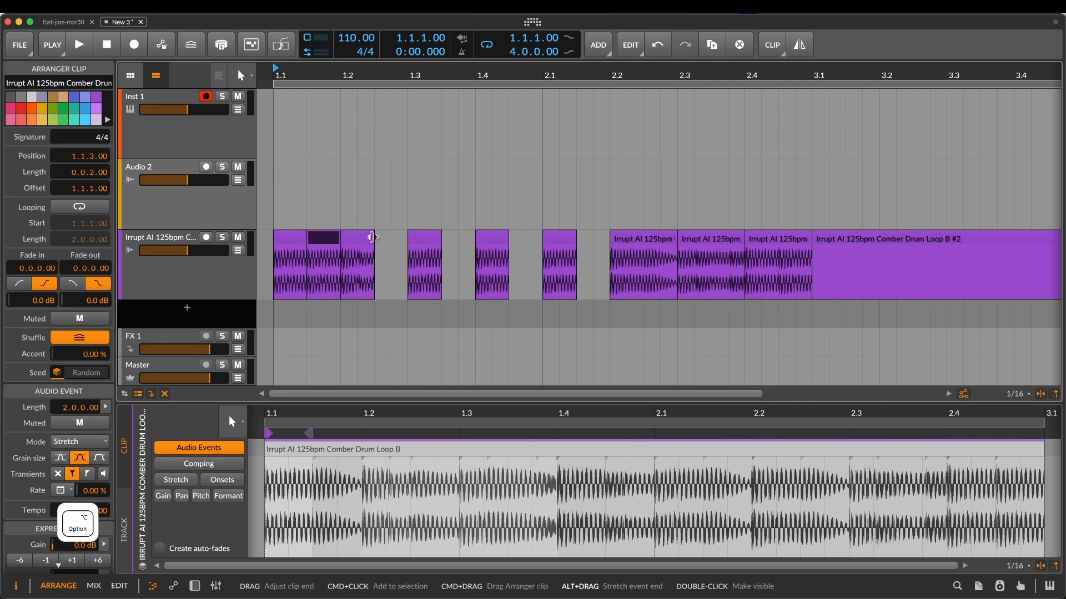
{"action": "left_click_drag", "start_coordinate": [372, 238], "coordinate": [408, 237]}
- Duplicate the slices at 1.3 and 1.4 into the gaps directly behind them
{"action": "left_click", "coordinate": [430, 239]}
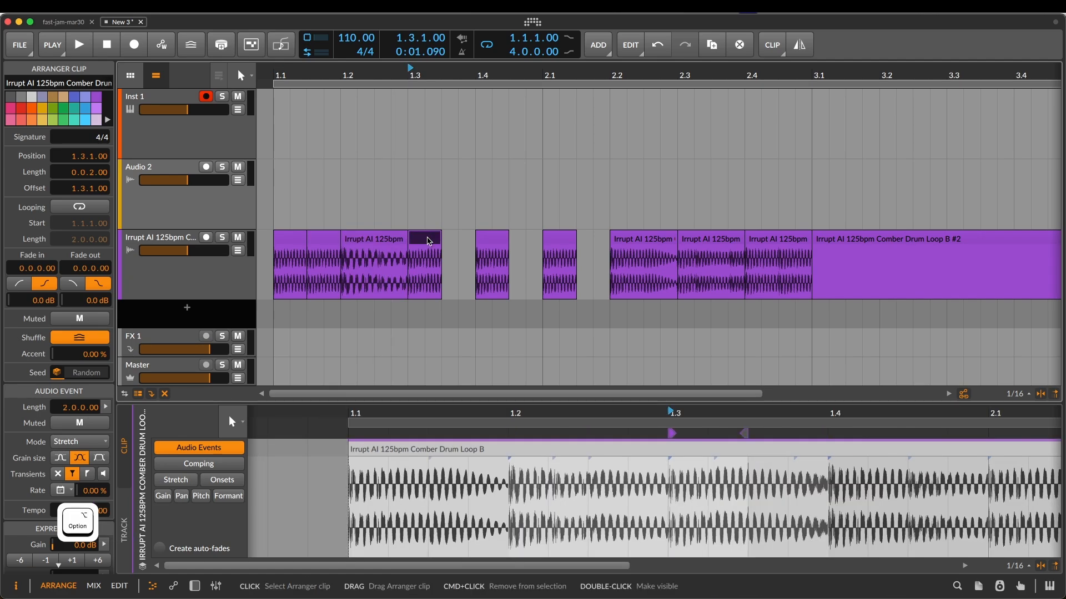
{"action": "key", "text": "super+d"}
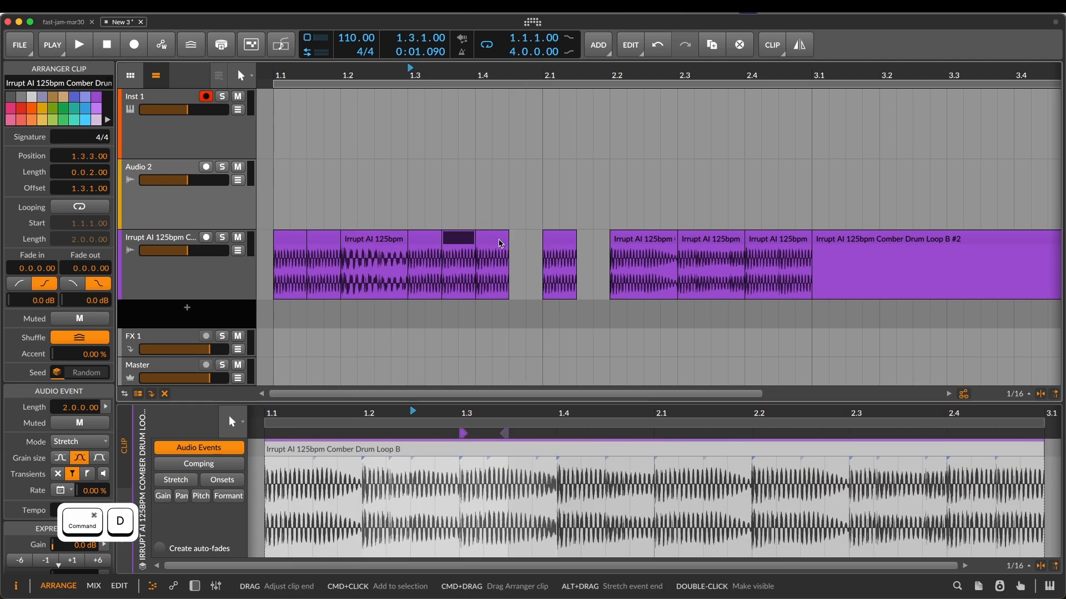
{"action": "left_click", "coordinate": [497, 243]}
{"action": "key", "text": "super+d"}
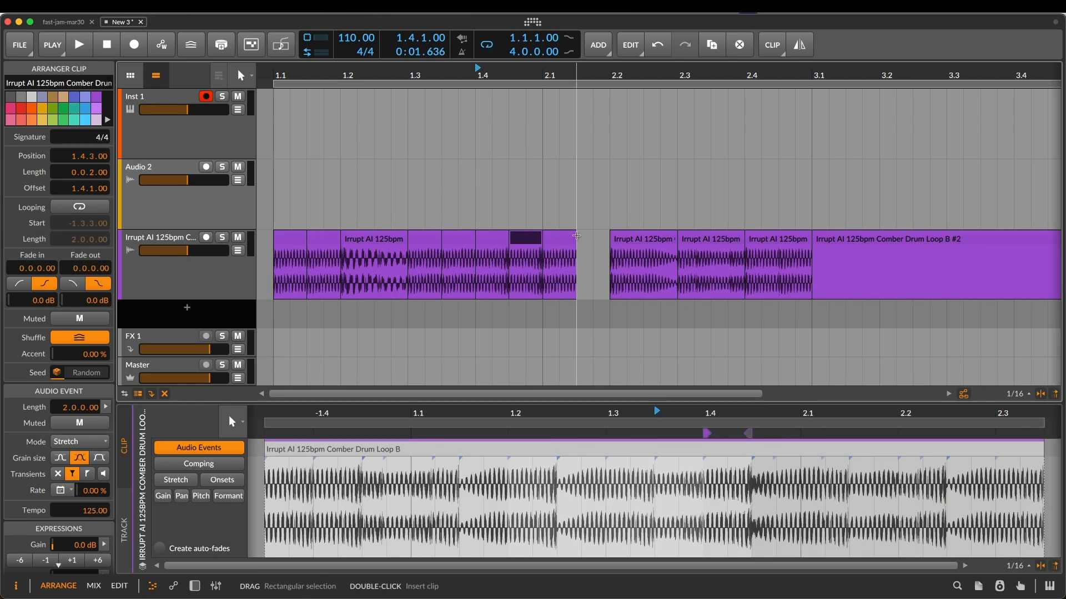
- Select the slice at 2.1 and scale it with its content to half length, 0.0.1.00
{"action": "key", "text": "Right"}
{"action": "key", "text": "Left"}
{"action": "key", "text": "Left"}
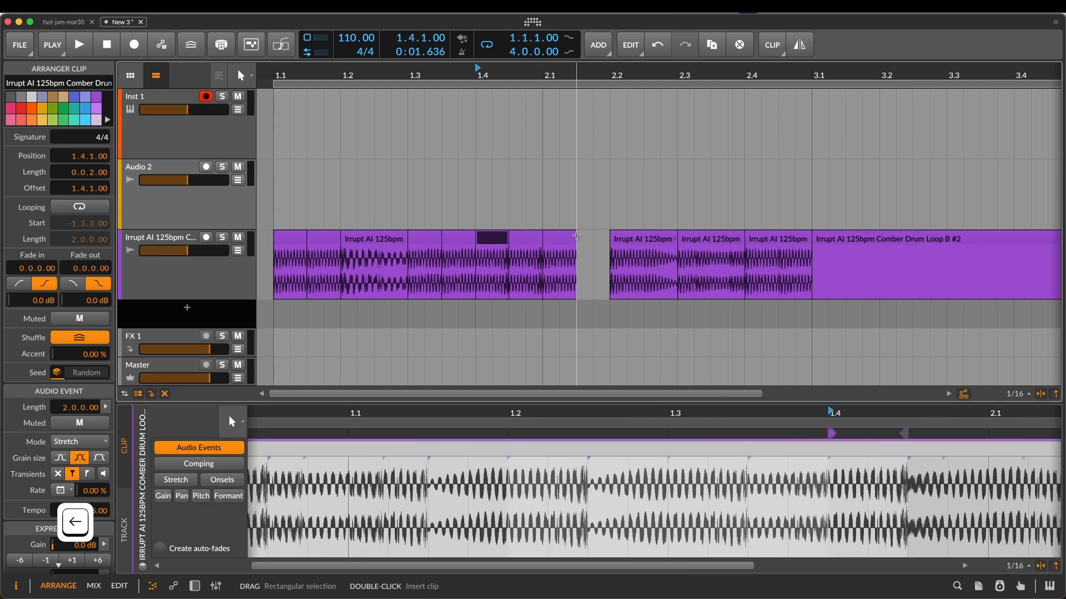
{"action": "key", "text": "Right"}
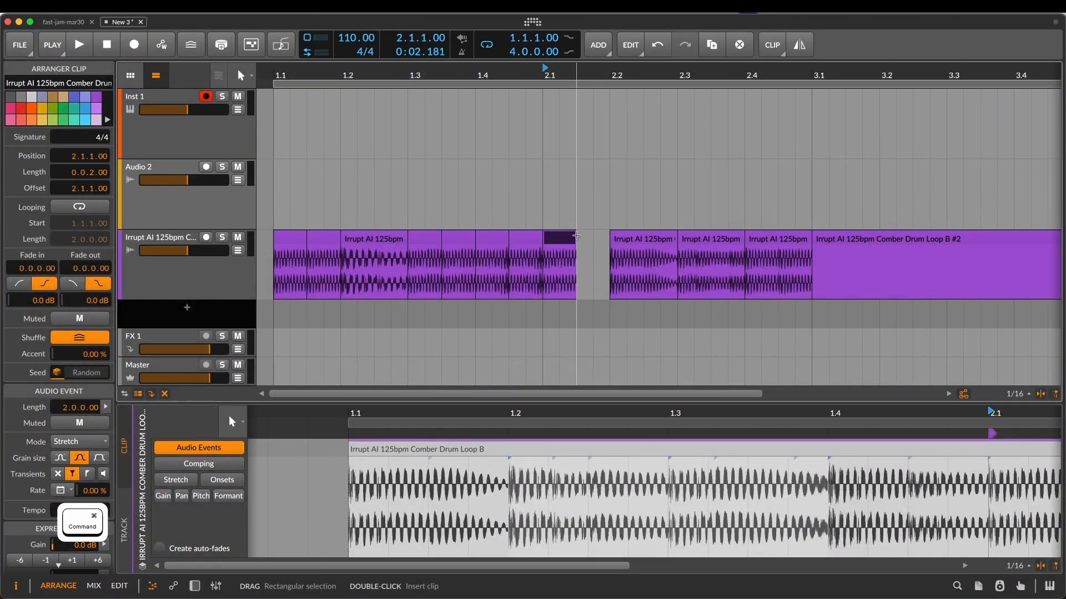
{"action": "key", "text": "super+Left"}
{"action": "key", "text": "super+Right"}
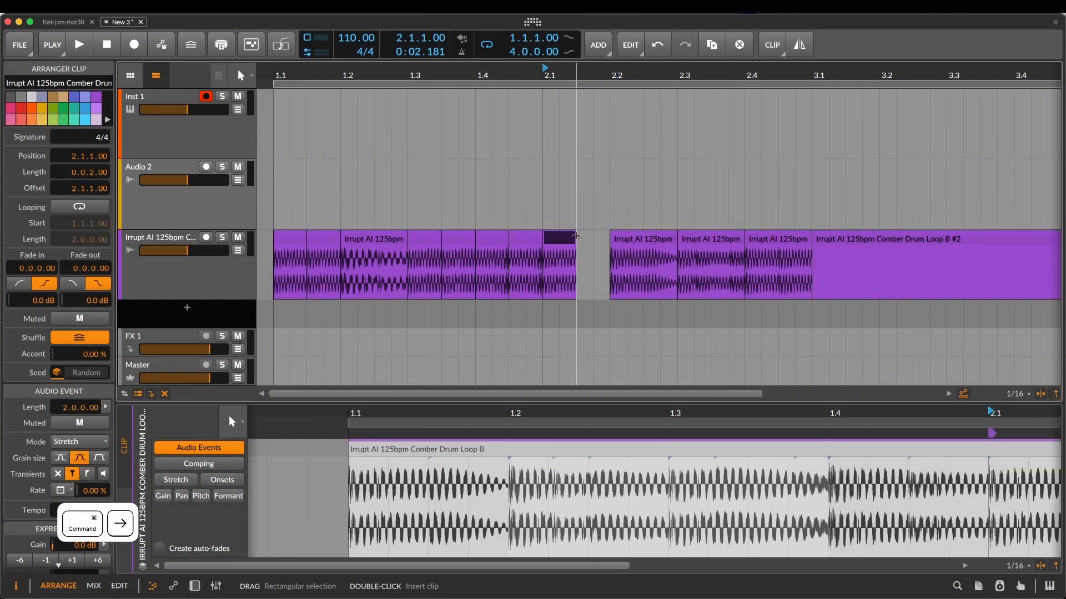
{"action": "key", "text": "super+Left"}
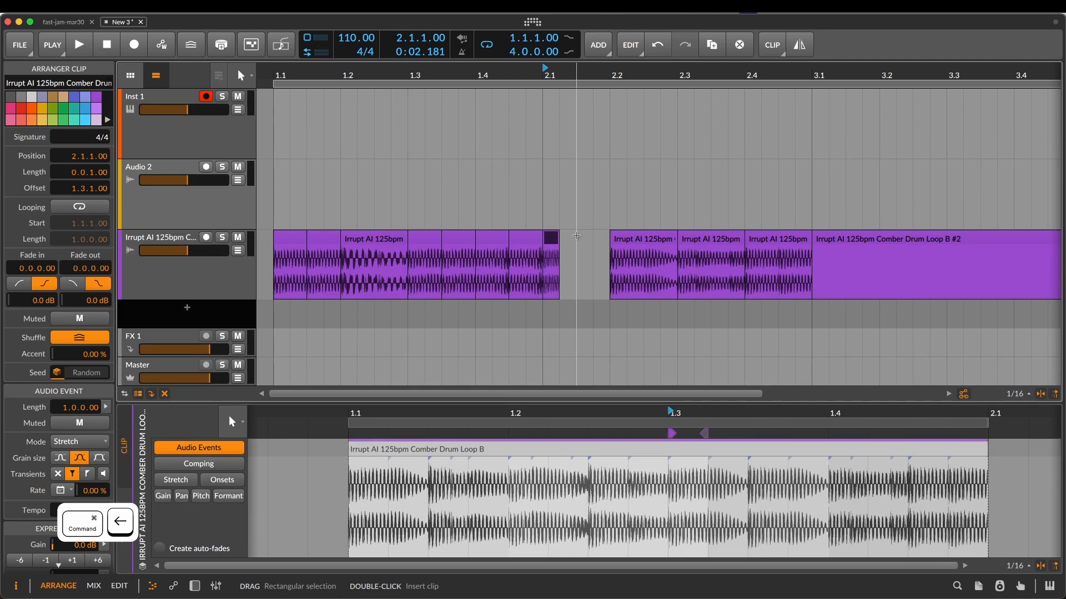
- Duplicate the shortened slice at 2.1, then duplicate the resulting pair to fill the gap up to 2.2
{"action": "key", "text": "super+d"}
{"action": "key", "text": "Left"}
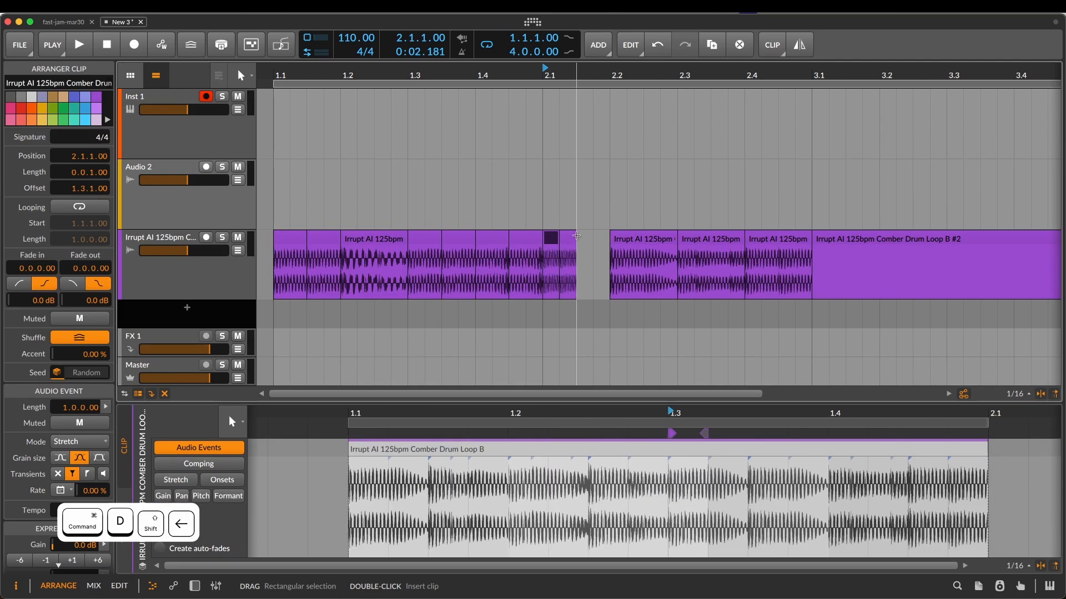
{"action": "key", "text": "Right"}
{"action": "key", "text": "shift+Left"}
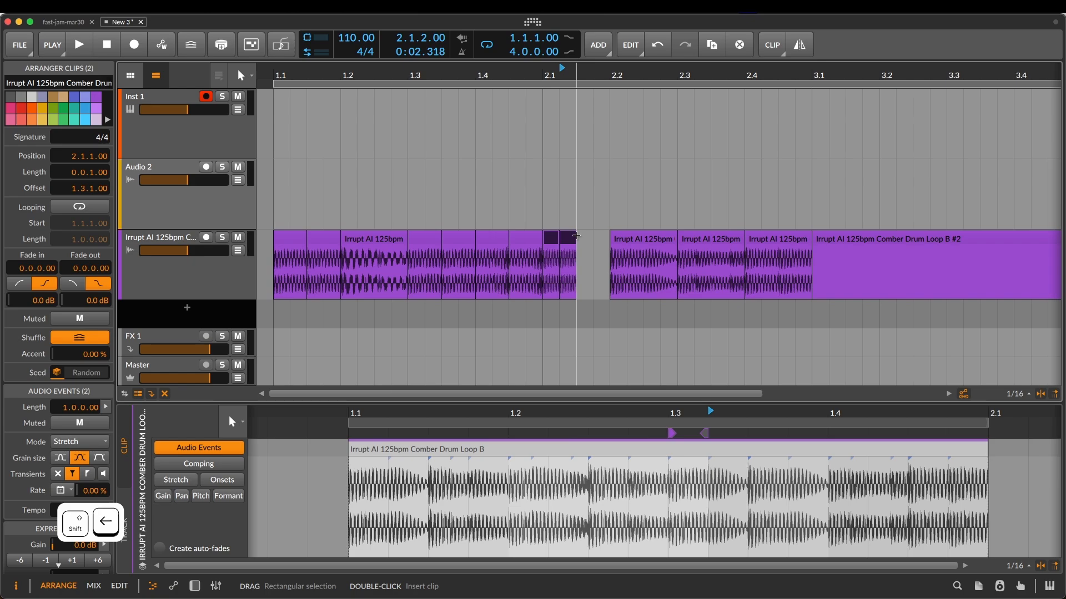
{"action": "key", "text": "super+d"}
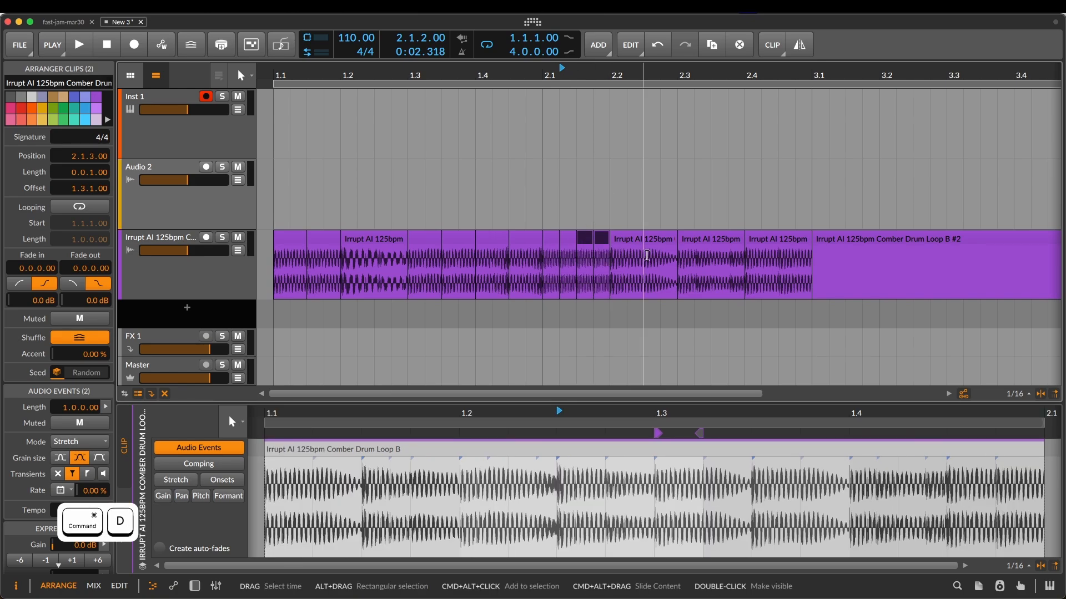
- Inspect the edited slices and the Comber Drum Loop B #2 clip in the arrangement, finishing with the slice at 2.4 selected
{"action": "scroll", "coordinate": [588, 271], "scroll_direction": "right", "scroll_amount": 2}
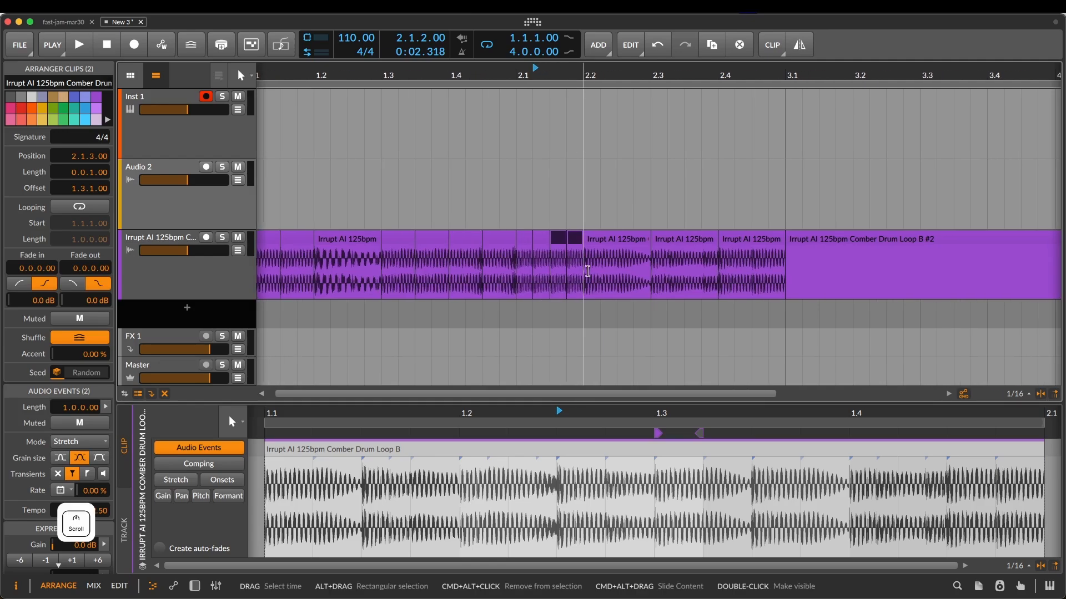
{"action": "scroll", "coordinate": [587, 271], "scroll_direction": "right", "scroll_amount": 5}
{"action": "scroll", "coordinate": [587, 271], "scroll_direction": "left", "scroll_amount": 3}
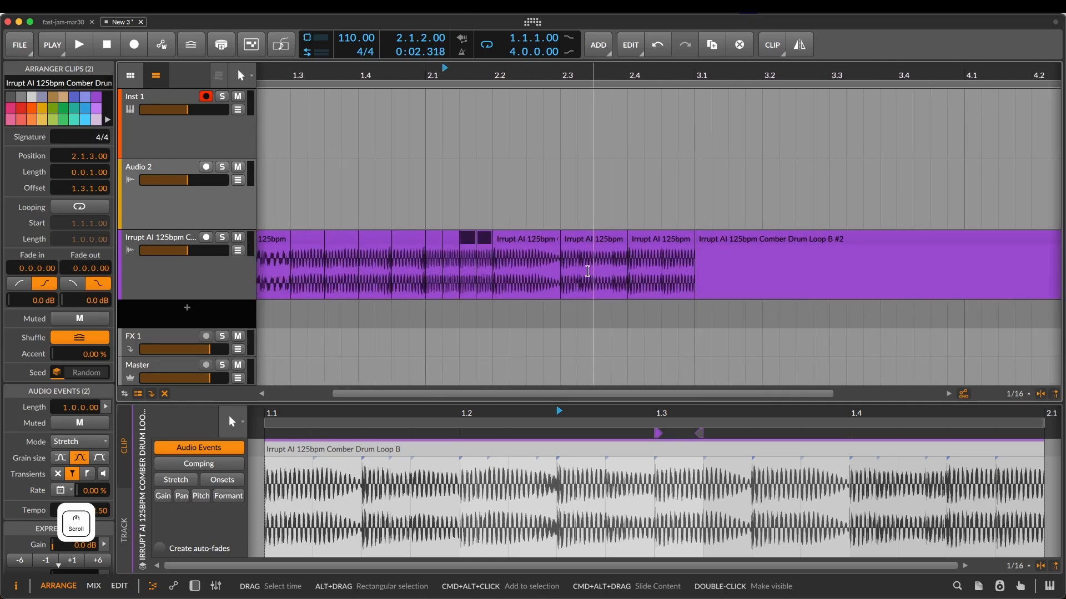
{"action": "scroll", "coordinate": [588, 271], "scroll_direction": "left", "scroll_amount": 5}
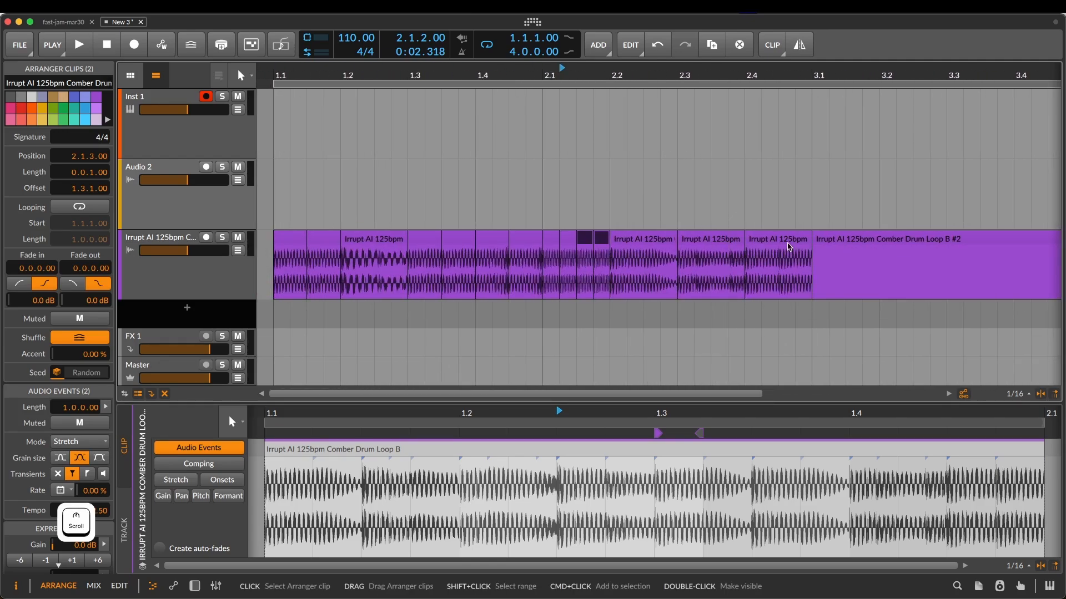
{"action": "left_click", "coordinate": [788, 244]}
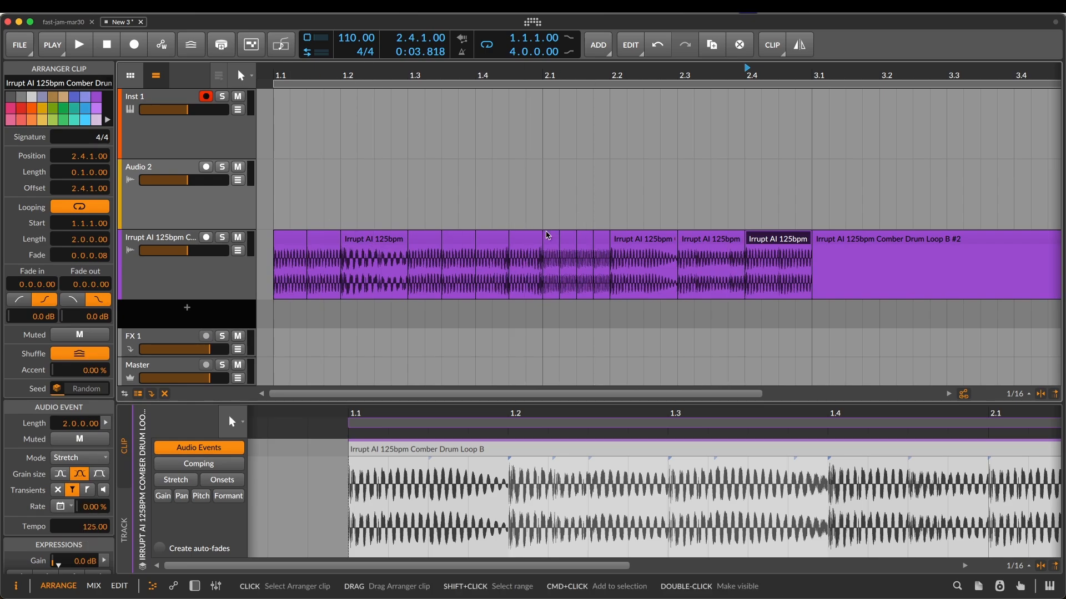
{"action": "left_click", "coordinate": [548, 235]}
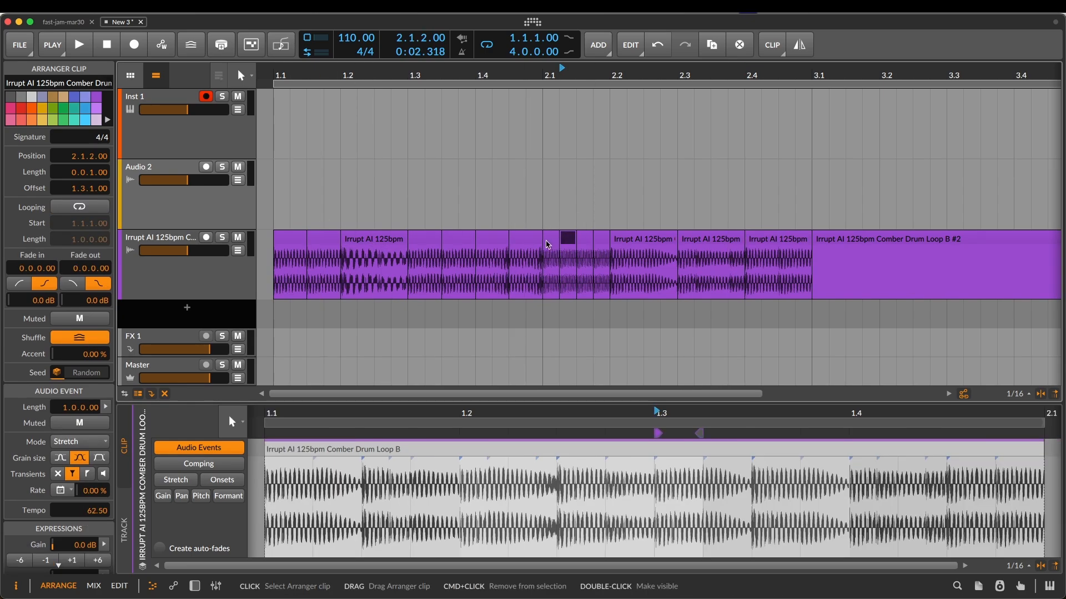
{"action": "left_click", "coordinate": [657, 242]}
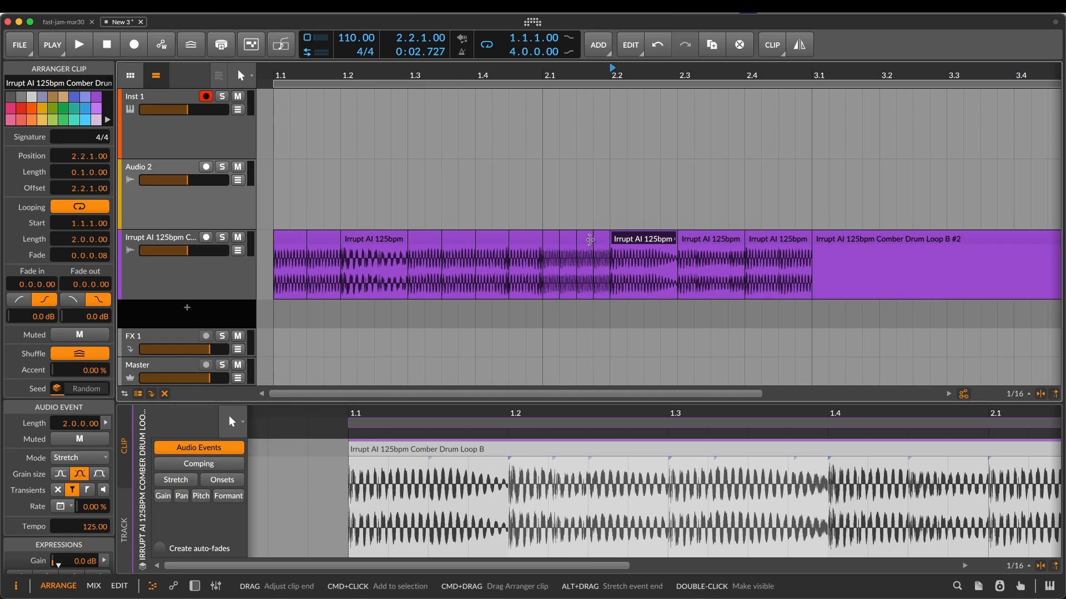
{"action": "scroll", "coordinate": [868, 244], "scroll_direction": "right", "scroll_amount": 10}
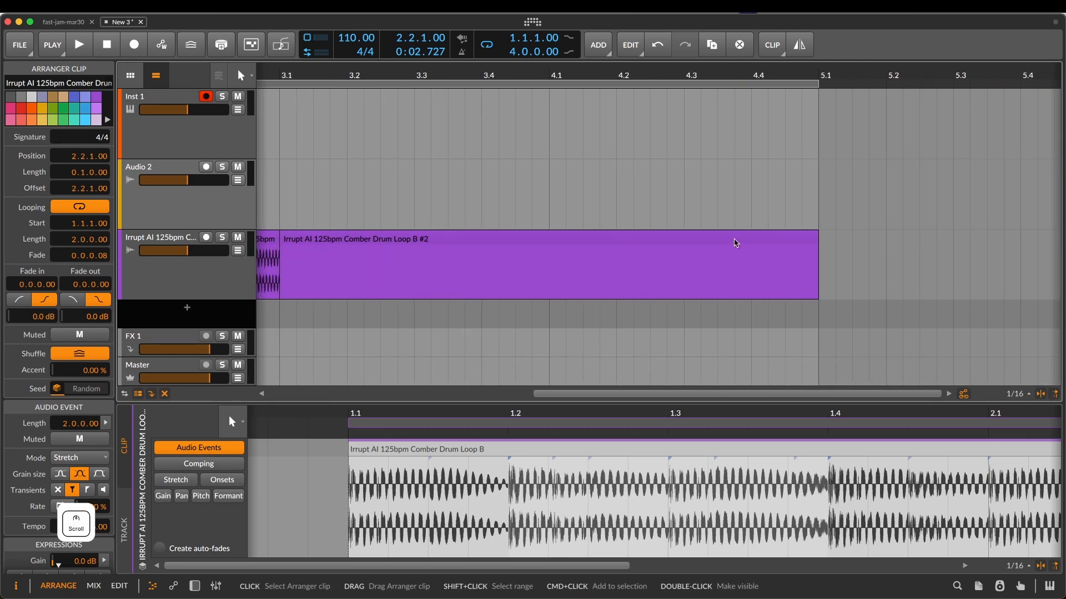
{"action": "left_click", "coordinate": [734, 240]}
{"action": "scroll", "coordinate": [735, 240], "scroll_direction": "left", "scroll_amount": 6}
{"action": "scroll", "coordinate": [736, 243], "scroll_direction": "left", "scroll_amount": 3}
{"action": "left_click", "coordinate": [777, 244]}
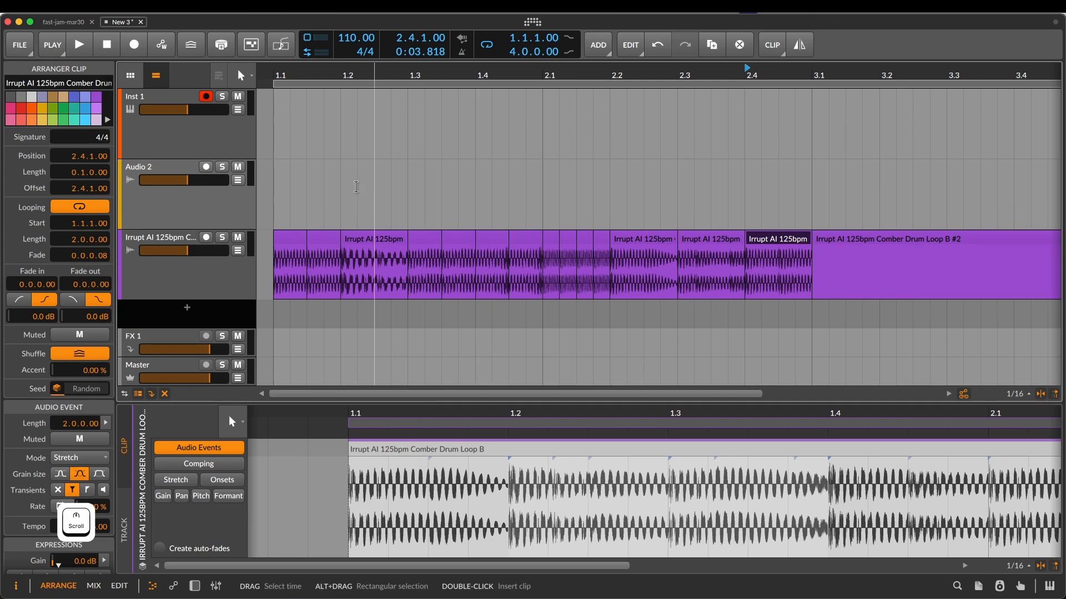
{"action": "scroll", "coordinate": [426, 468], "scroll_direction": "right", "scroll_amount": 5}
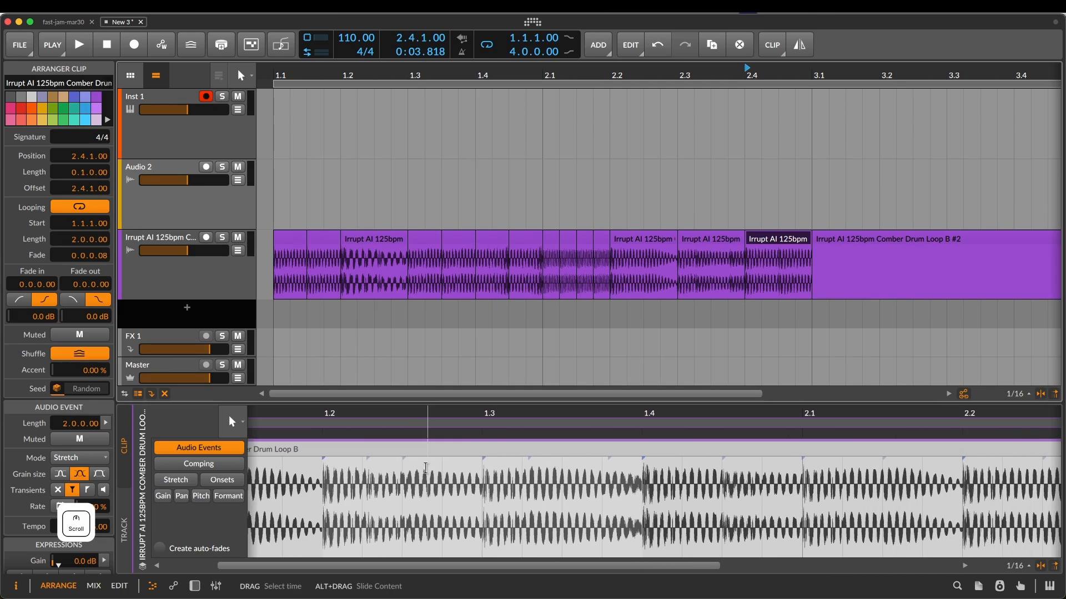
- Switch to the Edit view, fit the drum loop's audio event, and show the whole track's slices instead of the single clip
{"action": "key", "text": "shift+Tab"}
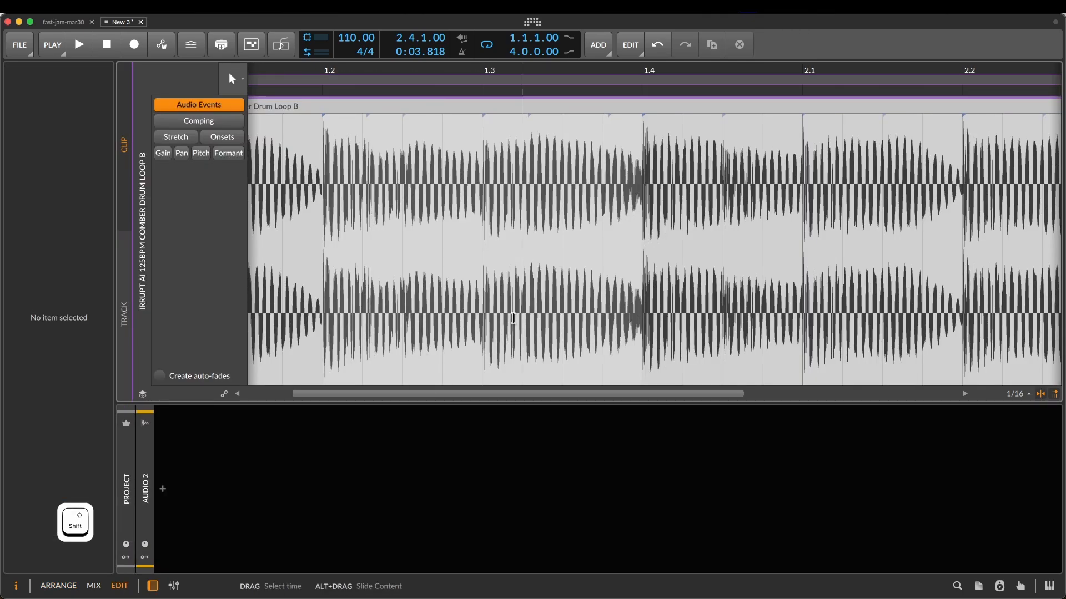
{"action": "left_click", "coordinate": [518, 107]}
{"action": "key", "text": "z"}
{"action": "key", "text": "z"}
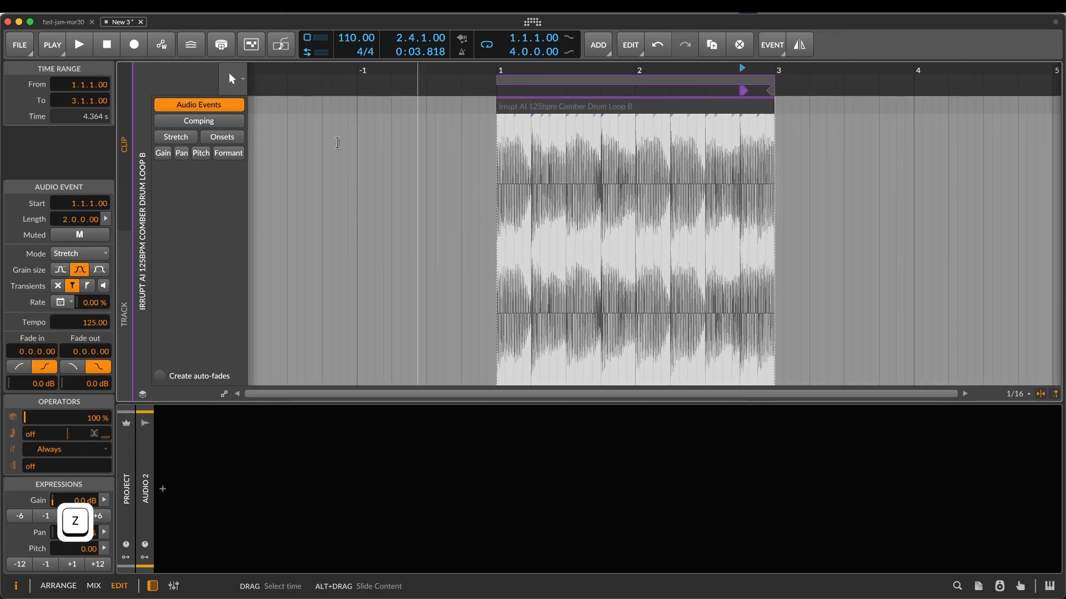
{"action": "left_click", "coordinate": [125, 249]}
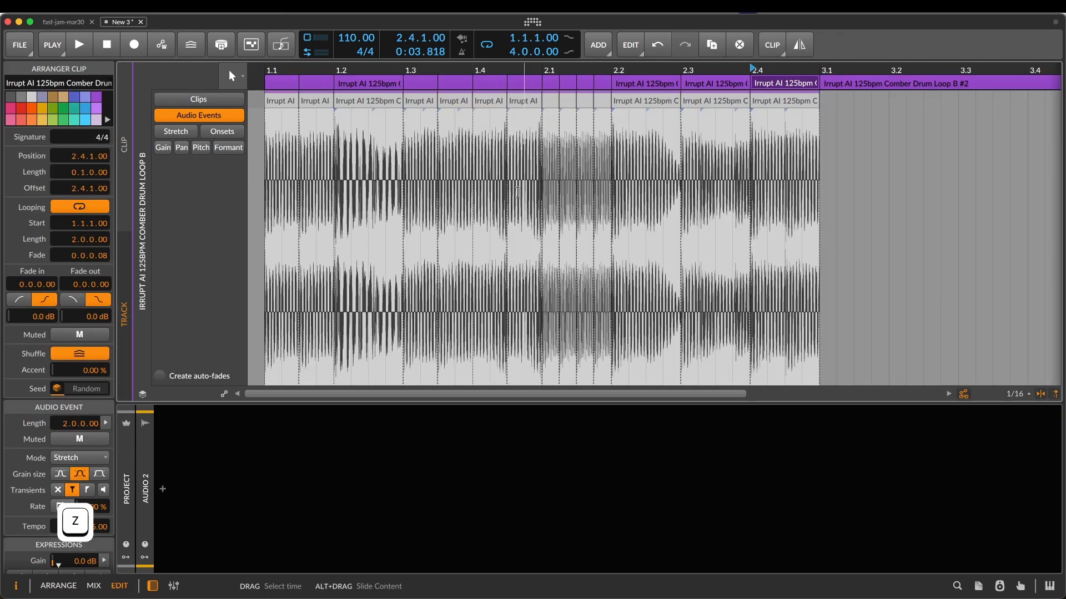
{"action": "scroll", "coordinate": [517, 192], "scroll_direction": "right", "scroll_amount": 5}
{"action": "scroll", "coordinate": [517, 192], "scroll_direction": "left", "scroll_amount": 5}
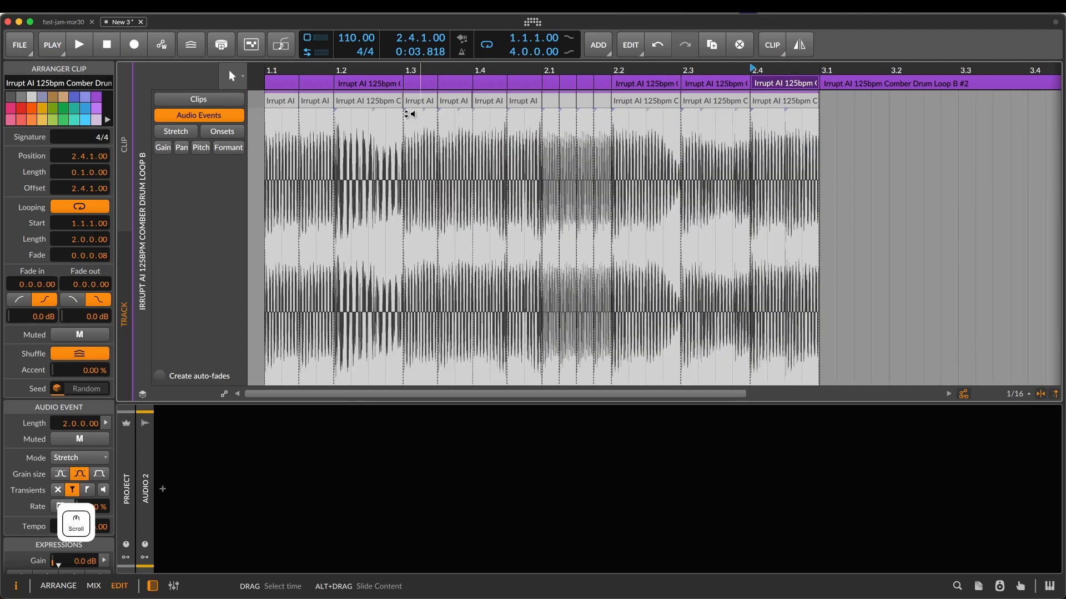
- Select all audio events of the sliced drum loop from 1.1 to 3.1 in the track's detail editor
{"action": "left_click", "coordinate": [283, 110], "text": "shift"}
{"action": "left_click", "coordinate": [771, 102], "text": "shift"}
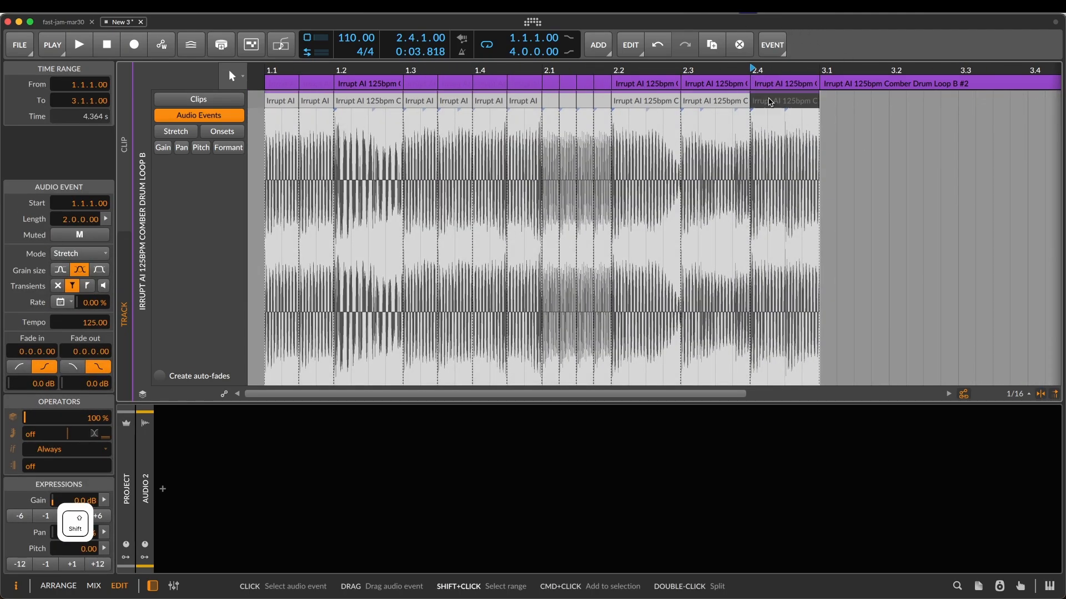
{"action": "left_click", "coordinate": [686, 105]}
{"action": "left_click", "coordinate": [647, 105], "text": "shift"}
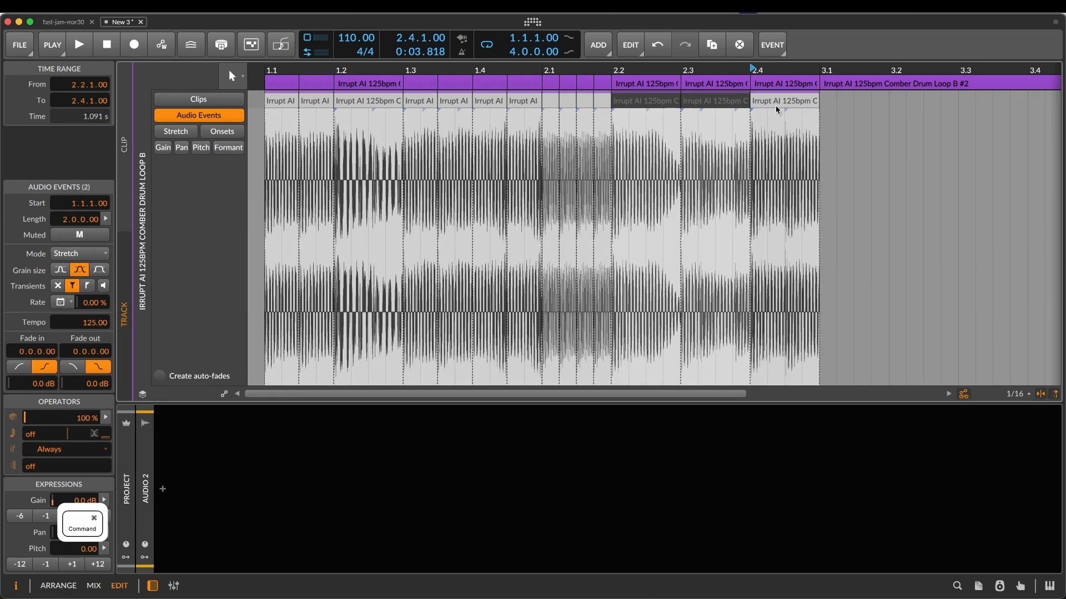
{"action": "left_click", "coordinate": [779, 105], "text": "shift"}
{"action": "left_click", "coordinate": [286, 109], "text": "shift"}
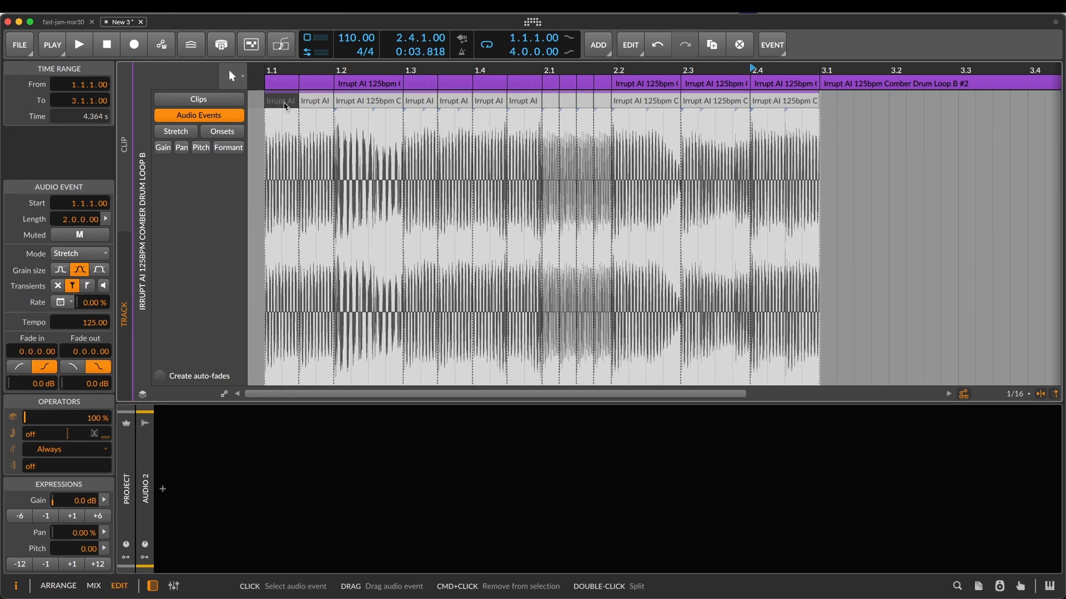
{"action": "left_click", "coordinate": [285, 105]}
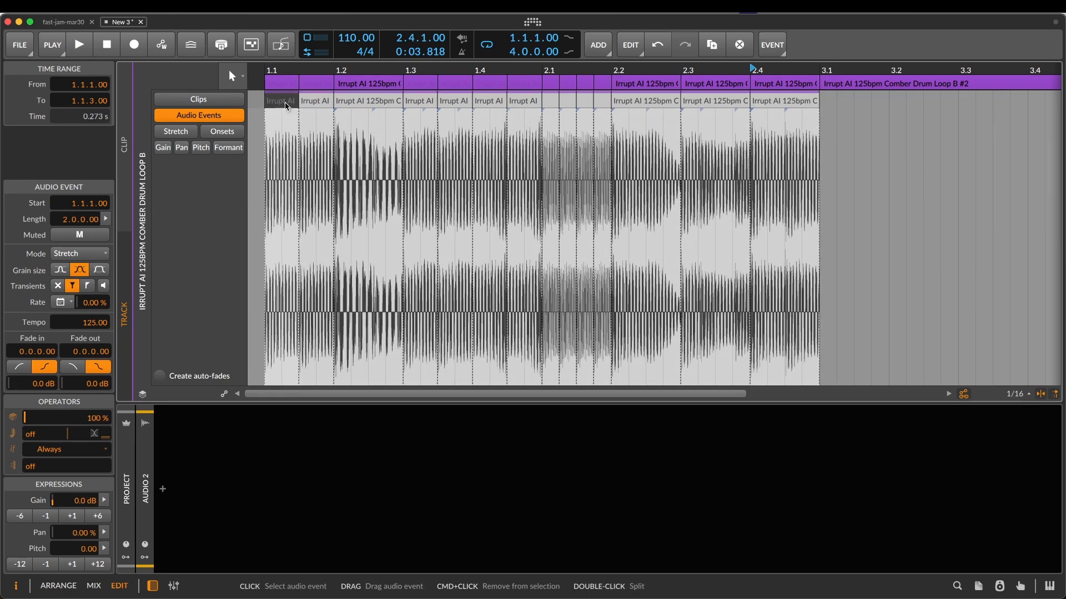
{"action": "left_click", "coordinate": [790, 104], "text": "shift"}
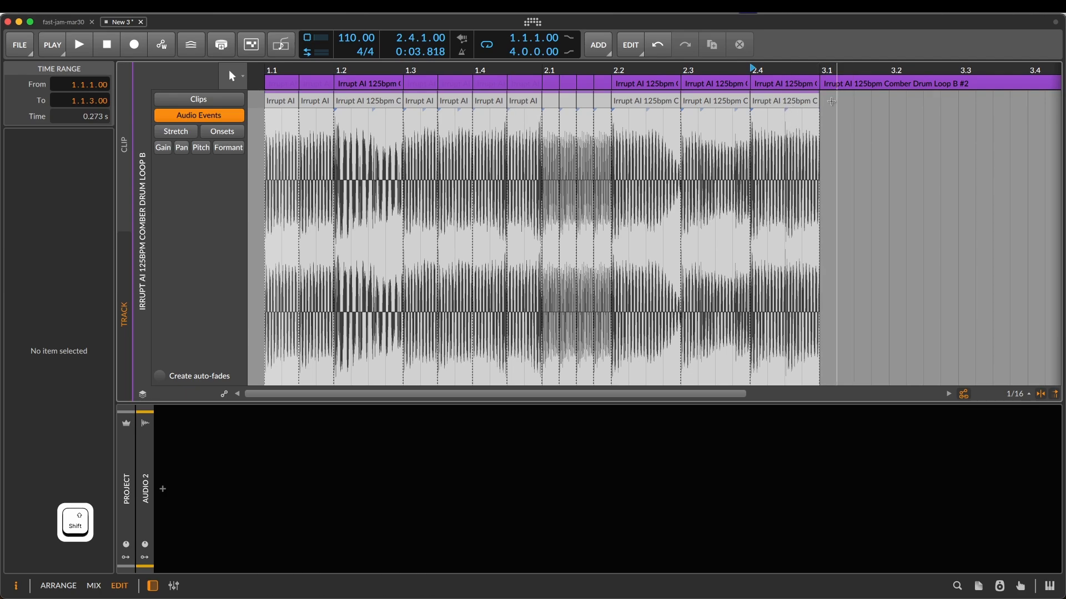
{"action": "left_click_drag", "start_coordinate": [826, 101], "coordinate": [262, 137]}
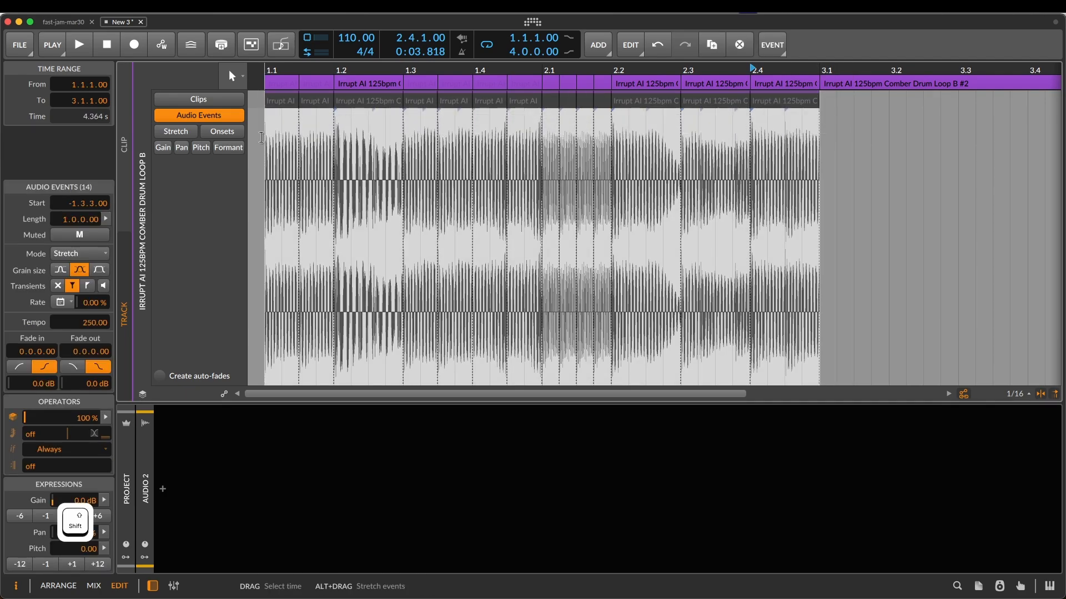
- Copy the selected audio events, paste them into the Comber Drum Loop B #2 clip, and move the pasted group to start at 3.1
{"action": "key", "text": "super+c"}
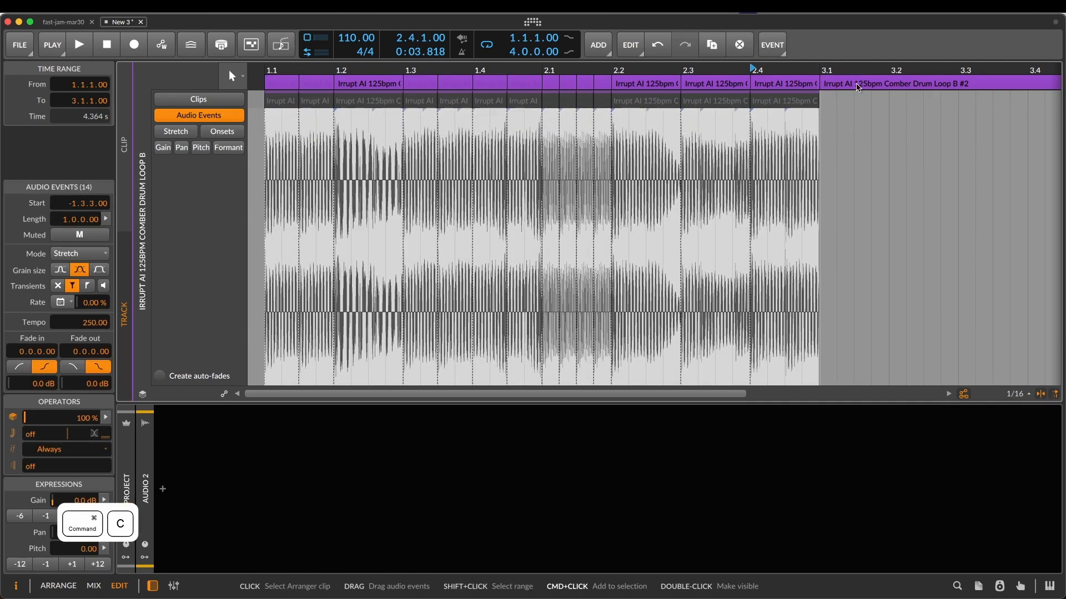
{"action": "left_click", "coordinate": [823, 105]}
{"action": "scroll", "coordinate": [888, 105], "scroll_direction": "right", "scroll_amount": 5}
{"action": "key", "text": "super+v"}
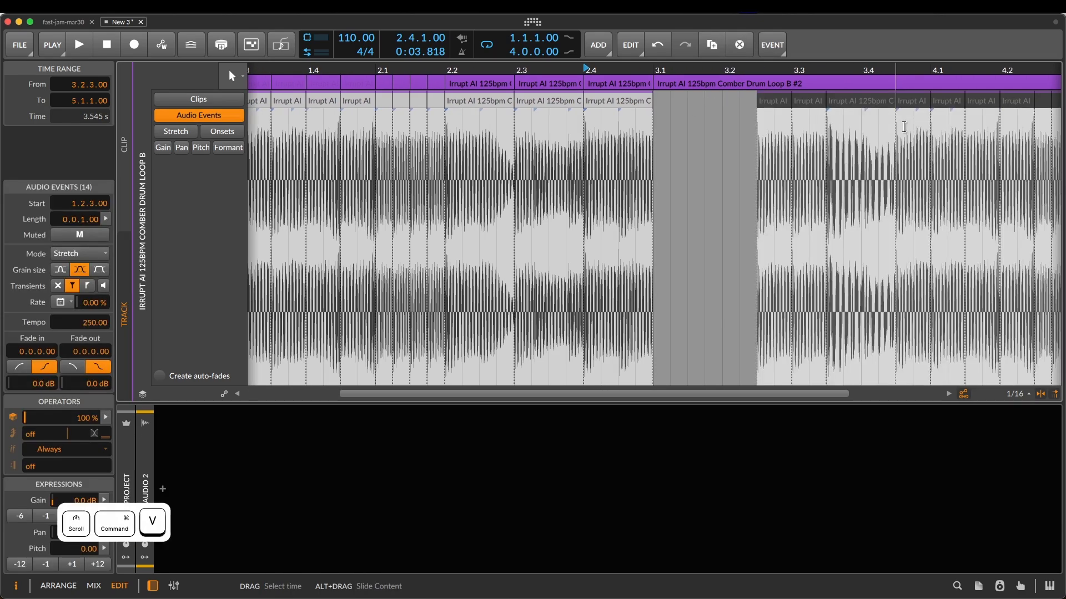
{"action": "left_click_drag", "start_coordinate": [773, 102], "coordinate": [664, 102]}
{"action": "scroll", "coordinate": [665, 101], "scroll_direction": "right", "scroll_amount": 15}
{"action": "scroll", "coordinate": [665, 101], "scroll_direction": "left", "scroll_amount": 20}
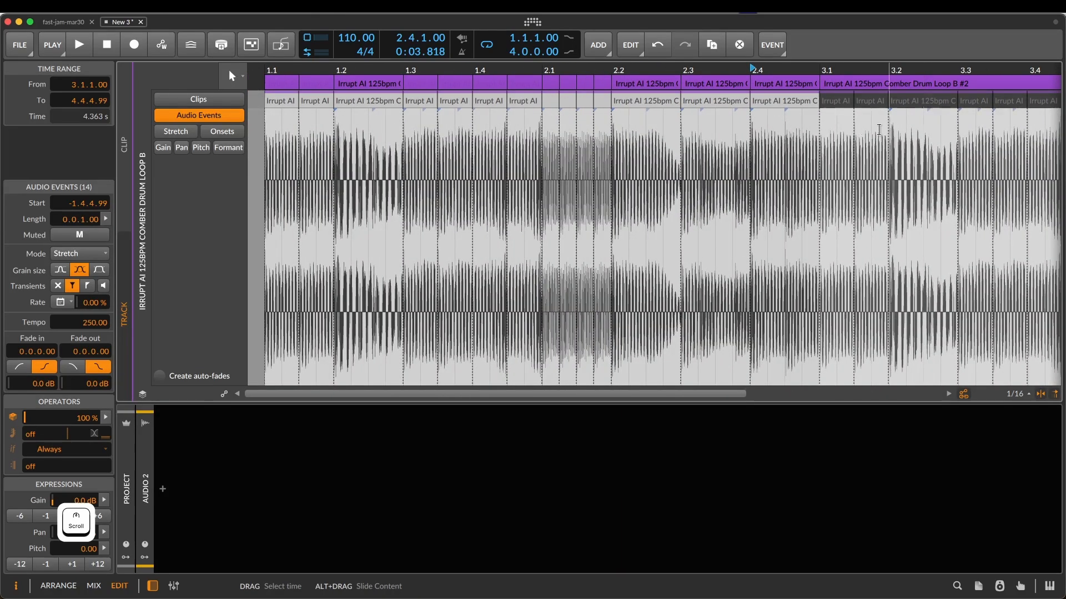
- Undo the move and the paste of the copied audio events
{"action": "key", "text": "super+z"}
{"action": "key", "text": "super+z"}
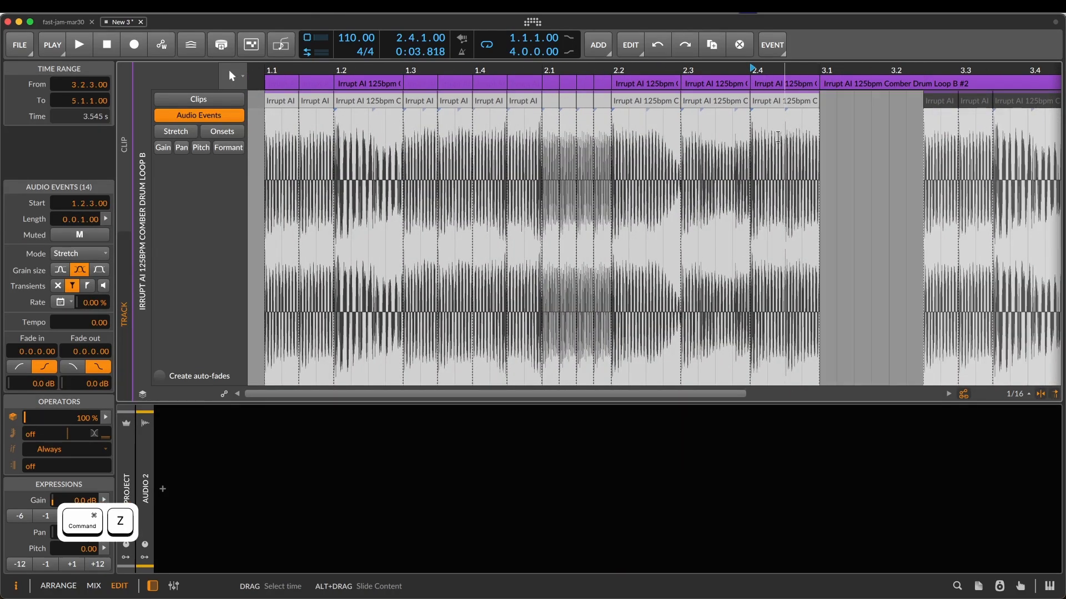
{"action": "scroll", "coordinate": [998, 151], "scroll_direction": "right", "scroll_amount": 5}
{"action": "scroll", "coordinate": [998, 151], "scroll_direction": "right", "scroll_amount": 2}
{"action": "scroll", "coordinate": [976, 147], "scroll_direction": "left", "scroll_amount": 5}
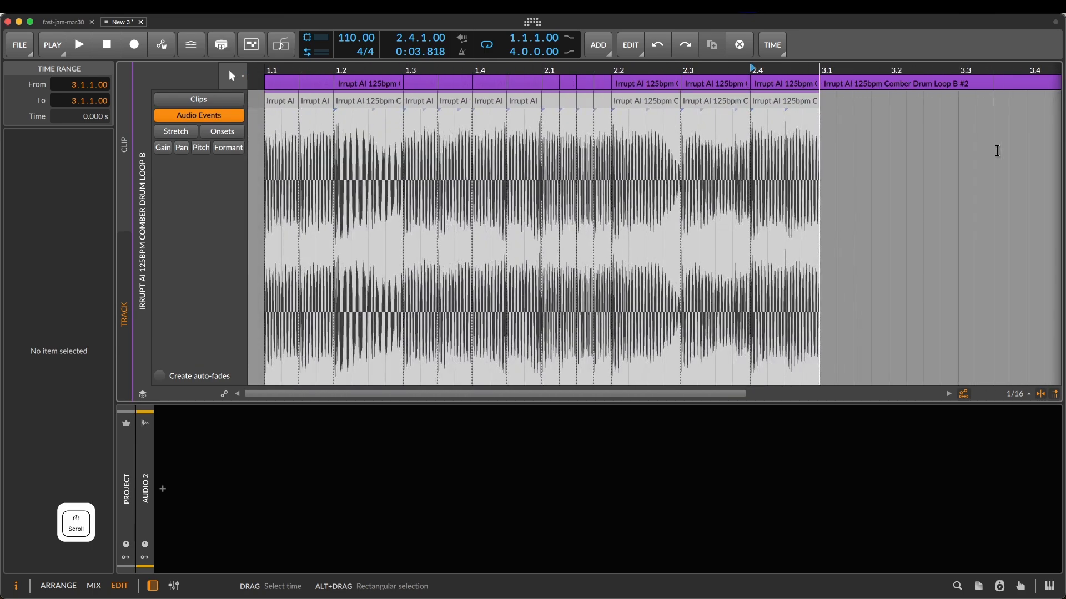
{"action": "scroll", "coordinate": [965, 143], "scroll_direction": "right", "scroll_amount": 10}
{"action": "scroll", "coordinate": [964, 143], "scroll_direction": "left", "scroll_amount": 10}
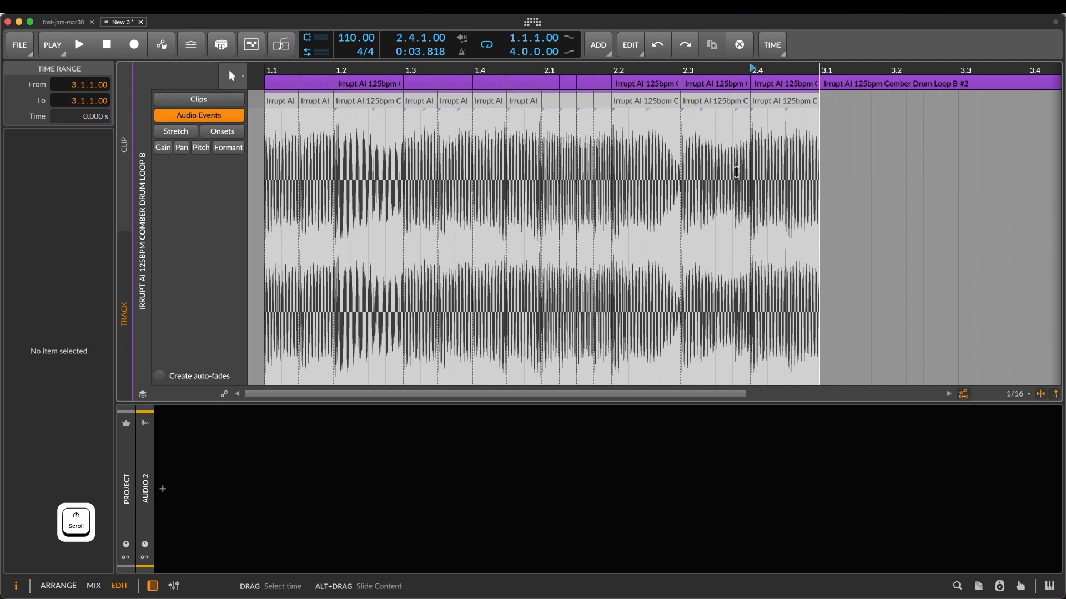
- In the Arrange view, select all drum loop slices from 1.1 to 3.1 and consolidate them into one clip
{"action": "key", "text": "Tab"}
{"action": "key", "text": "Tab"}
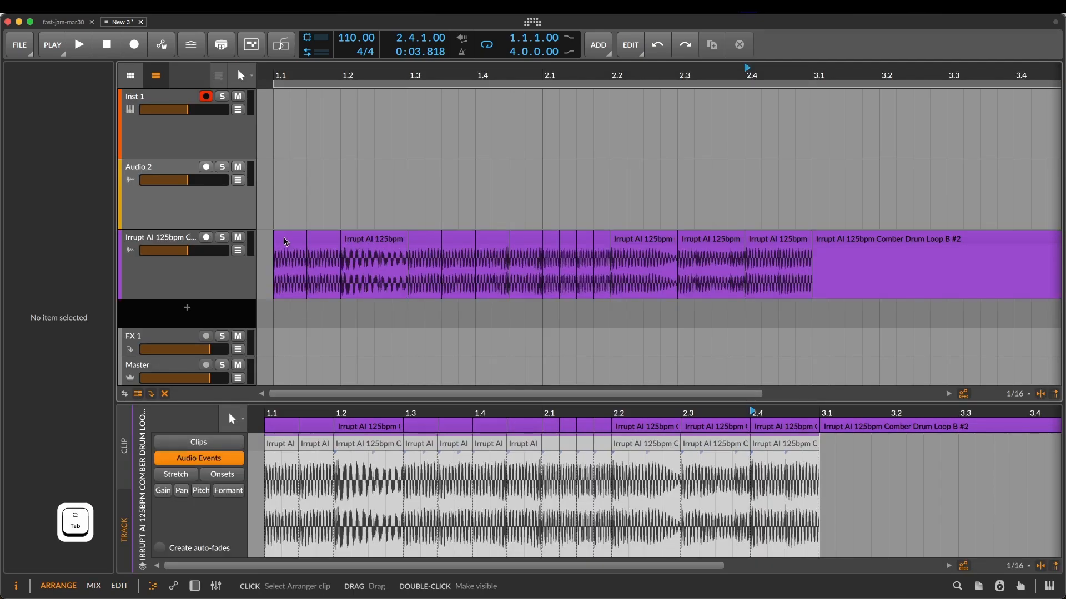
{"action": "left_click", "coordinate": [288, 239]}
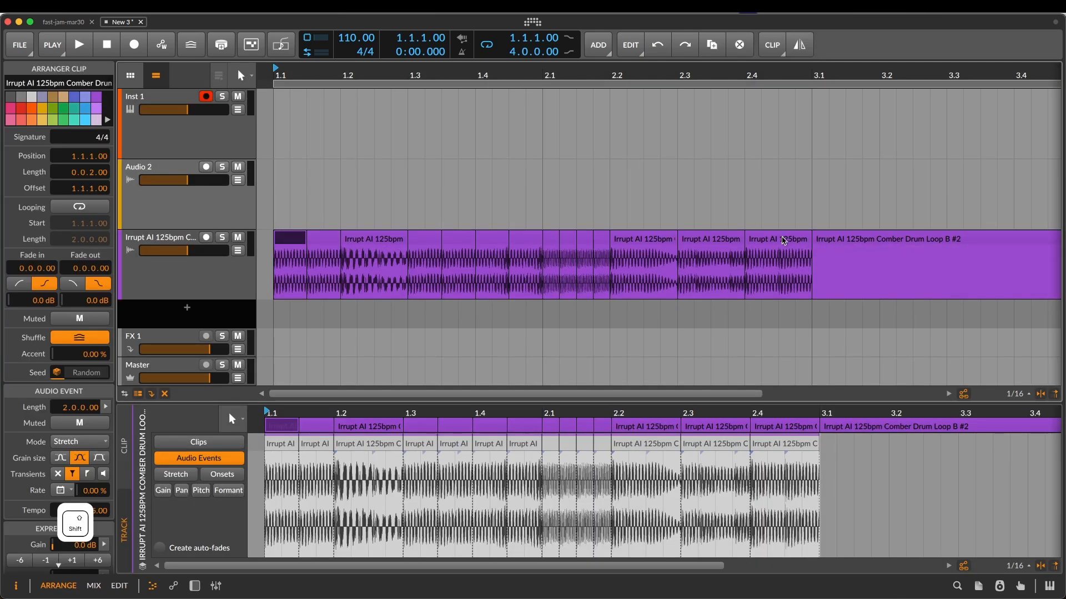
{"action": "left_click", "coordinate": [782, 240], "text": "shift"}
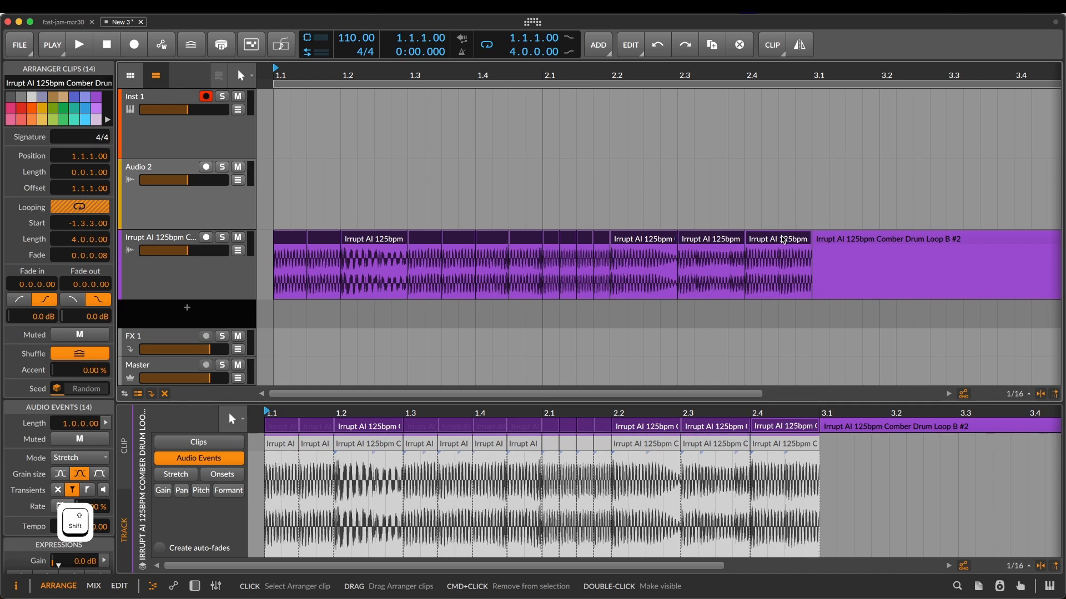
{"action": "scroll", "coordinate": [782, 239], "scroll_direction": "right", "scroll_amount": 5}
{"action": "scroll", "coordinate": [782, 239], "scroll_direction": "left", "scroll_amount": 5}
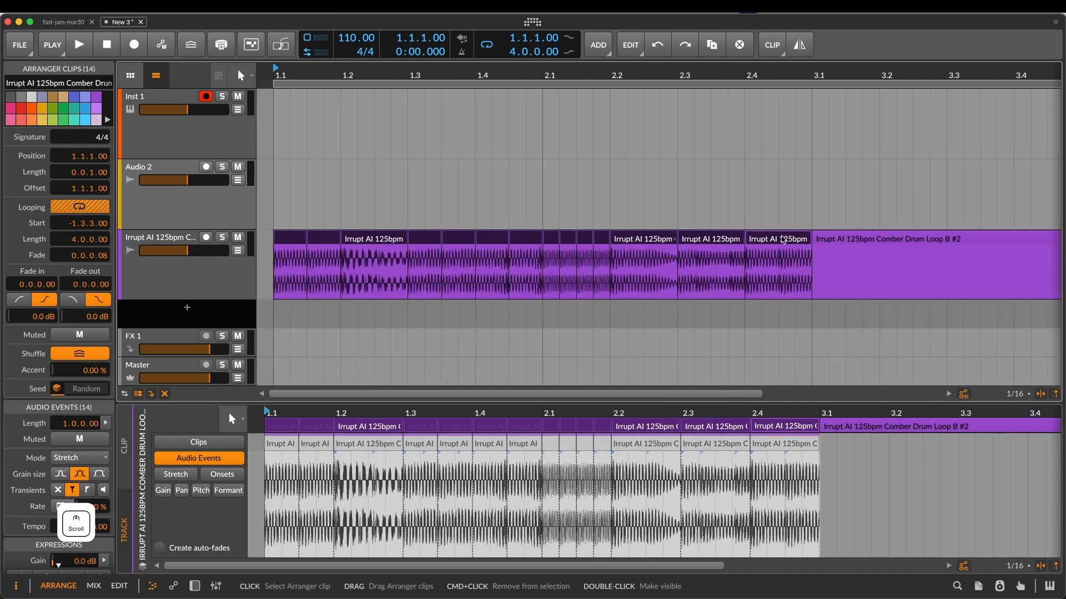
{"action": "key", "text": "super+j"}
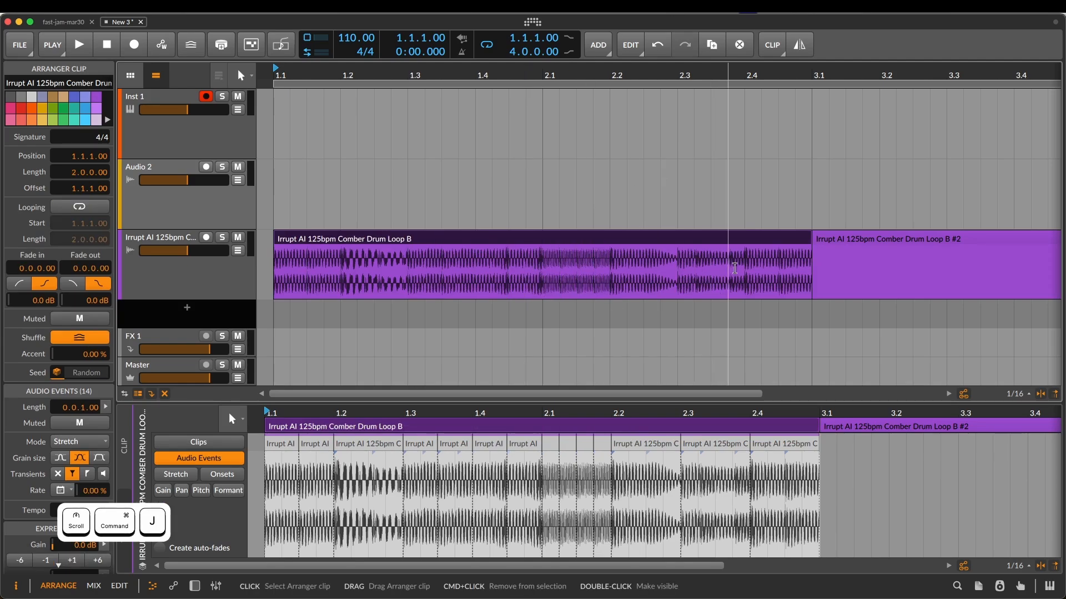
- Undo the consolidation of the slices and return to the Edit view
{"action": "key", "text": "super"}
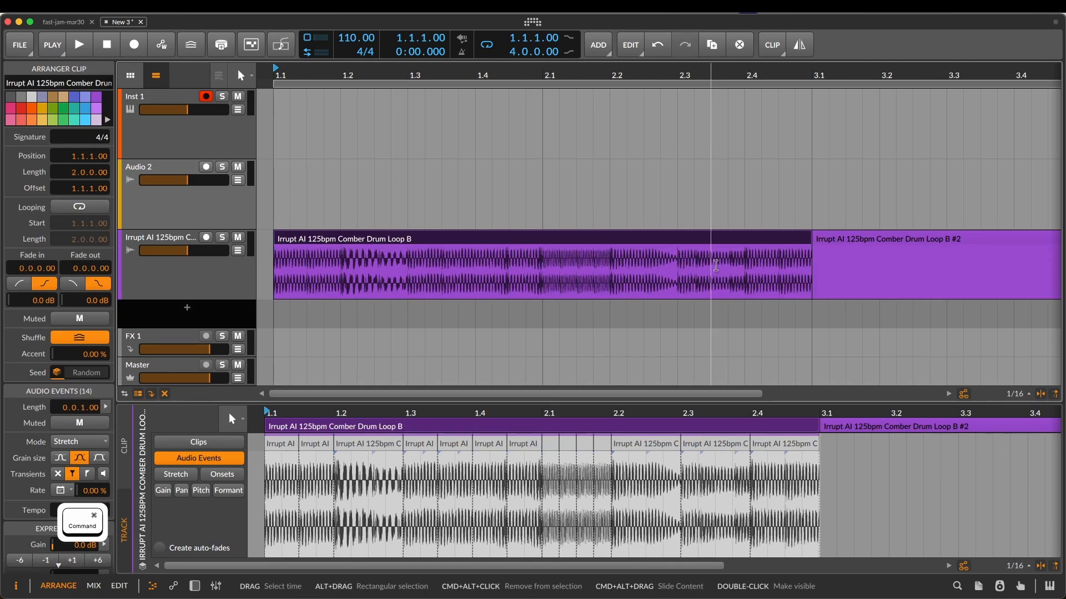
{"action": "key", "text": "super+z"}
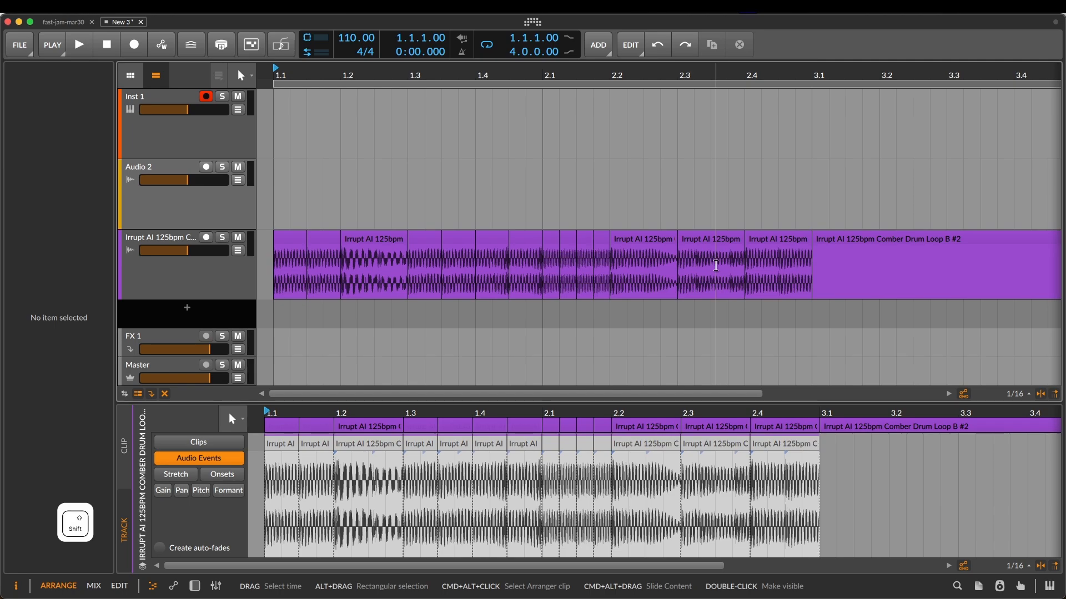
{"action": "key", "text": "shift+Tab"}
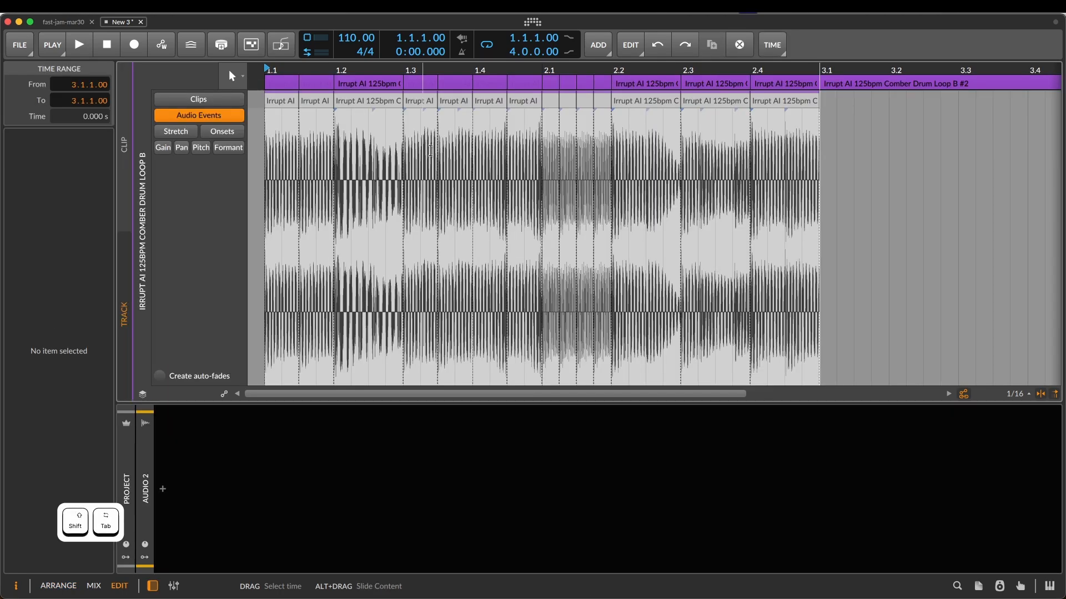
- In the Edit view, select every slice clip from 2.4 back to 1.1 and consolidate them into one clip
{"action": "left_click", "coordinate": [763, 83]}
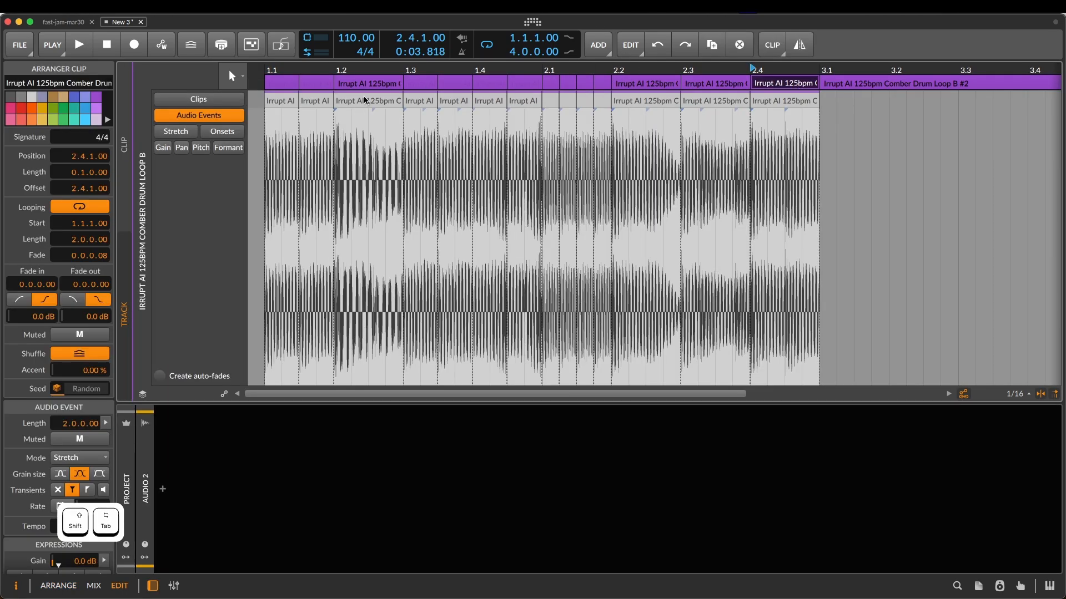
{"action": "left_click", "coordinate": [277, 87], "text": "shift"}
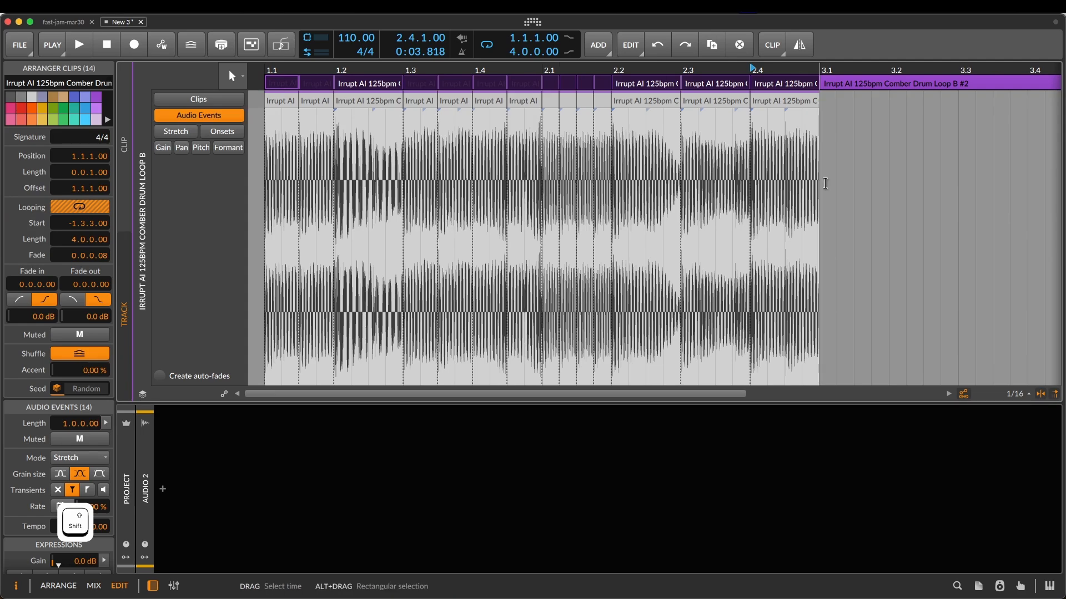
{"action": "key", "text": "super+j"}
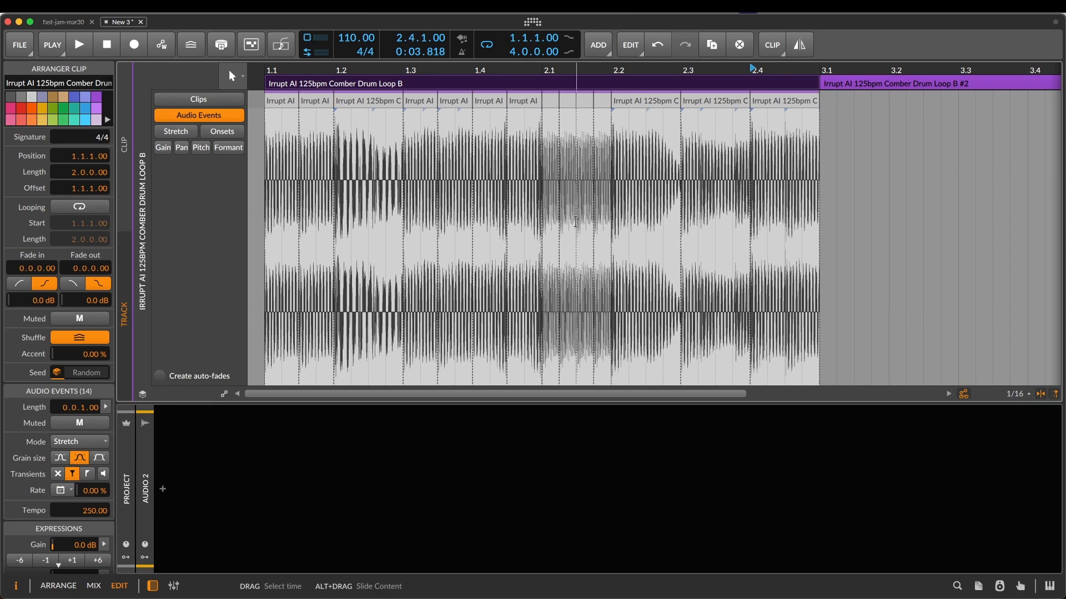
{"action": "left_click", "coordinate": [388, 85]}
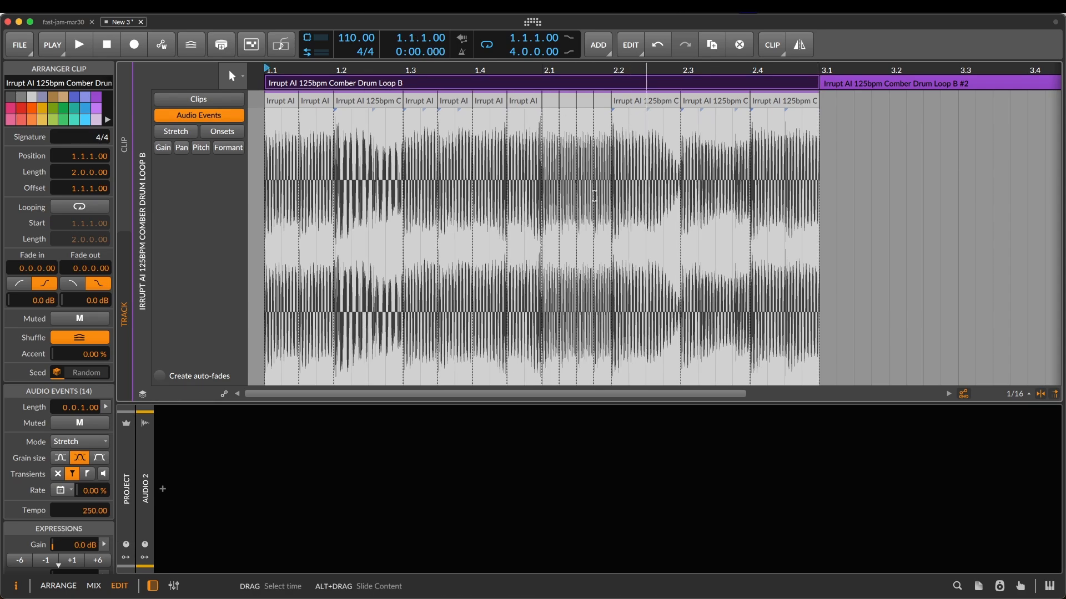
{"action": "scroll", "coordinate": [542, 205], "scroll_direction": "right", "scroll_amount": 3}
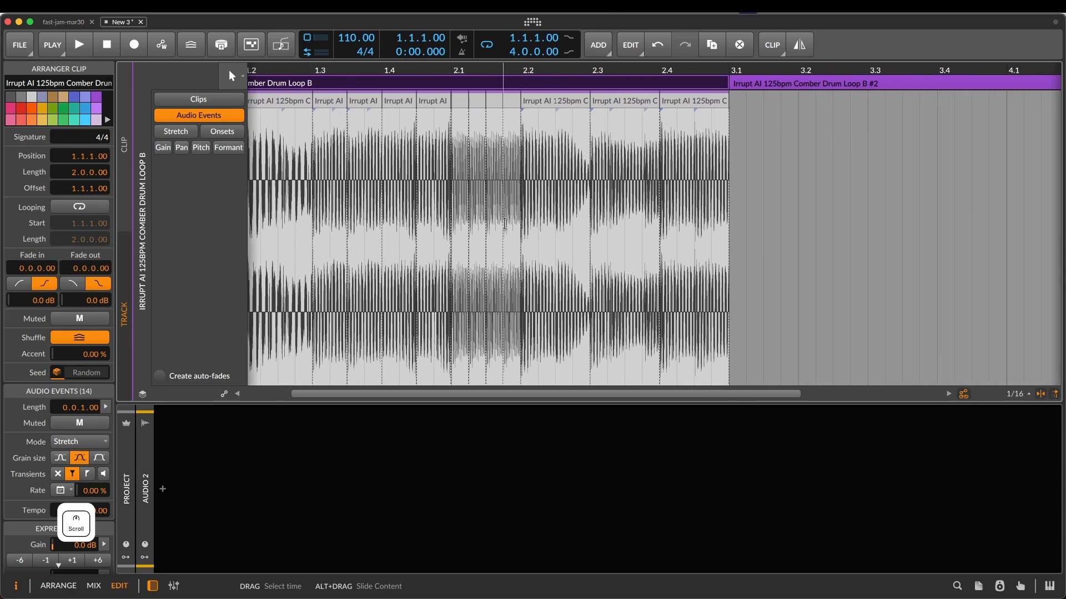
{"action": "scroll", "coordinate": [494, 223], "scroll_direction": "left", "scroll_amount": 3}
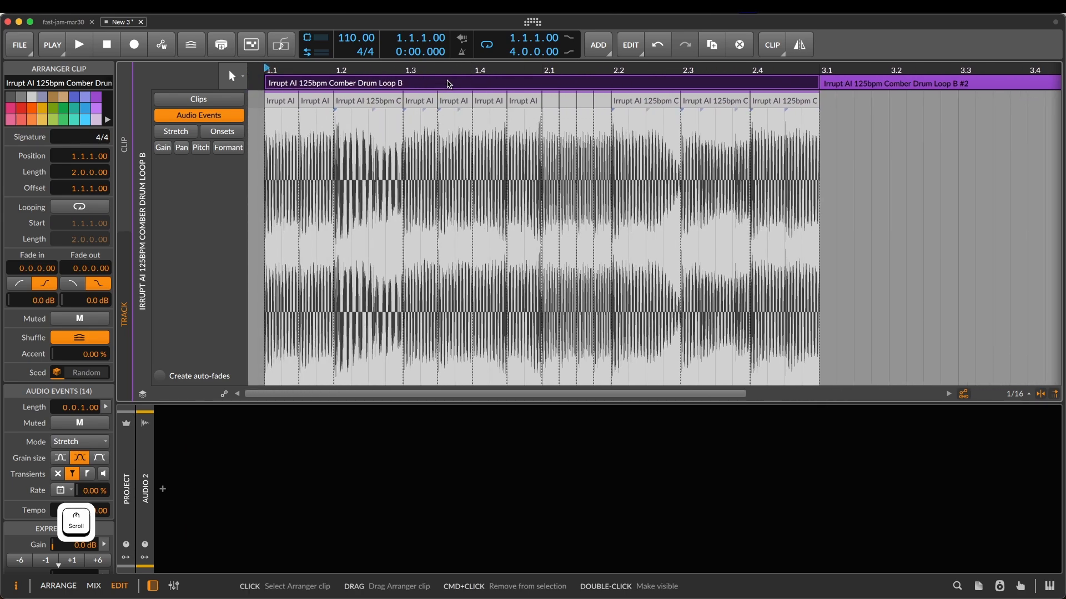
- Set the loop range to the consolidated drum loop clip and audition the loop
{"action": "key", "text": "super+l"}
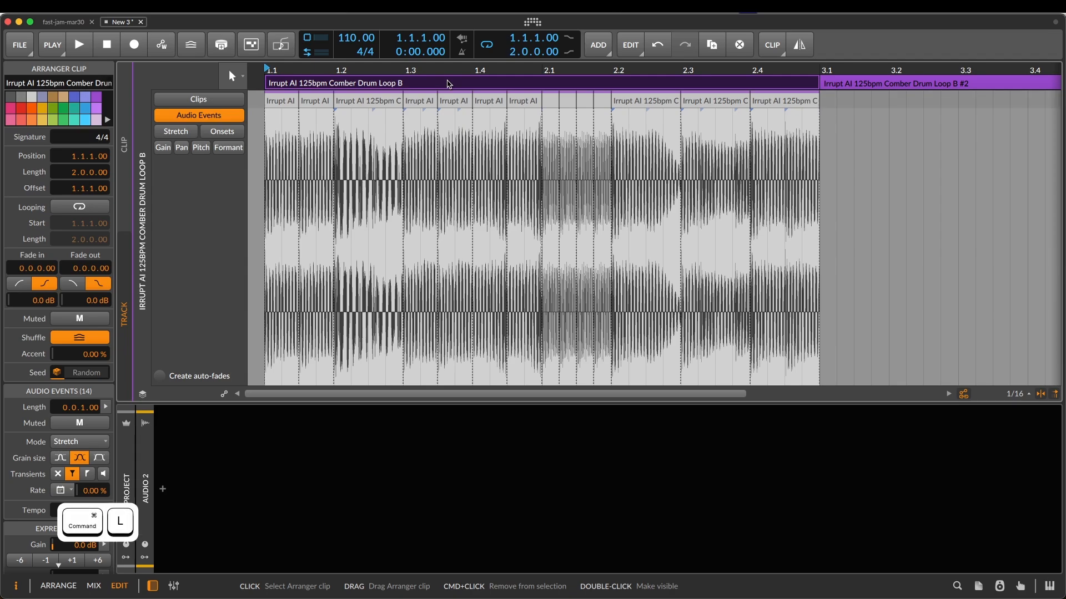
{"action": "key", "text": "space"}
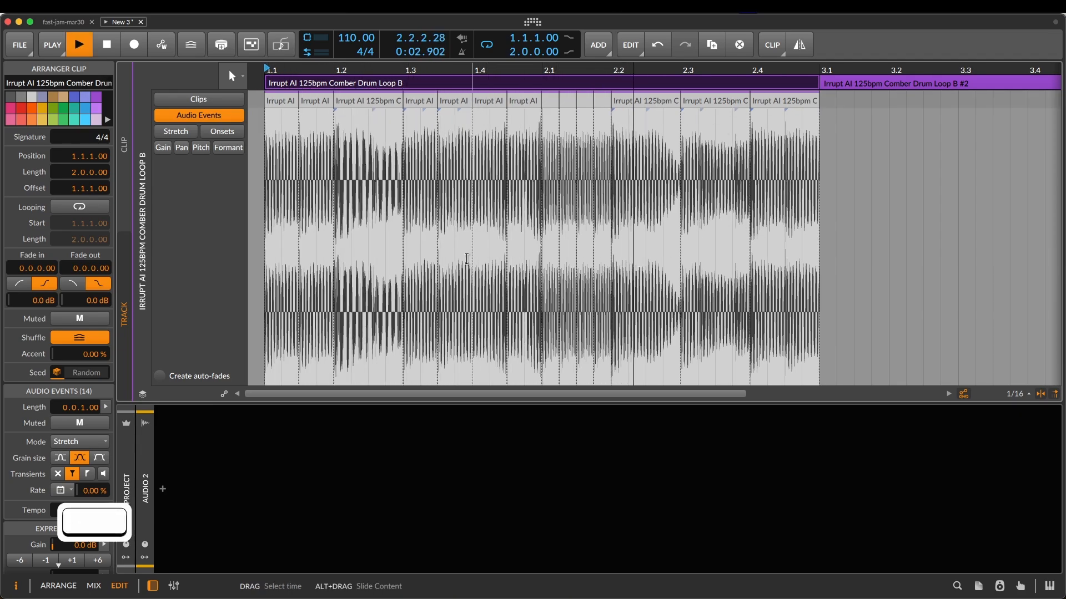
{"action": "key", "text": "space"}
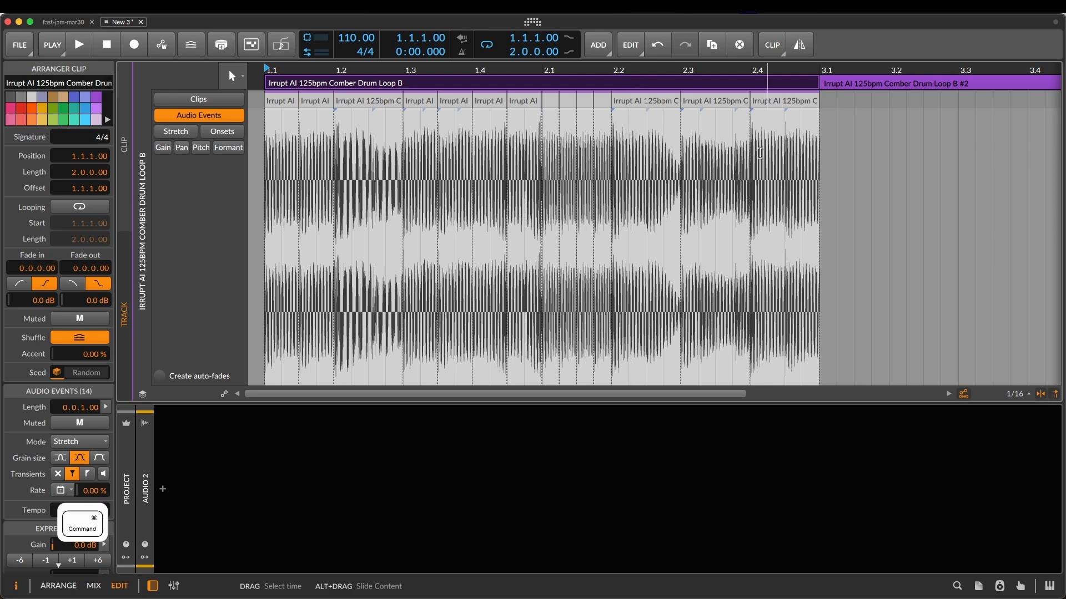
- Bounce the consolidated clip in place, select the bounced audio event, and audition it briefly
{"action": "key", "text": "super+b"}
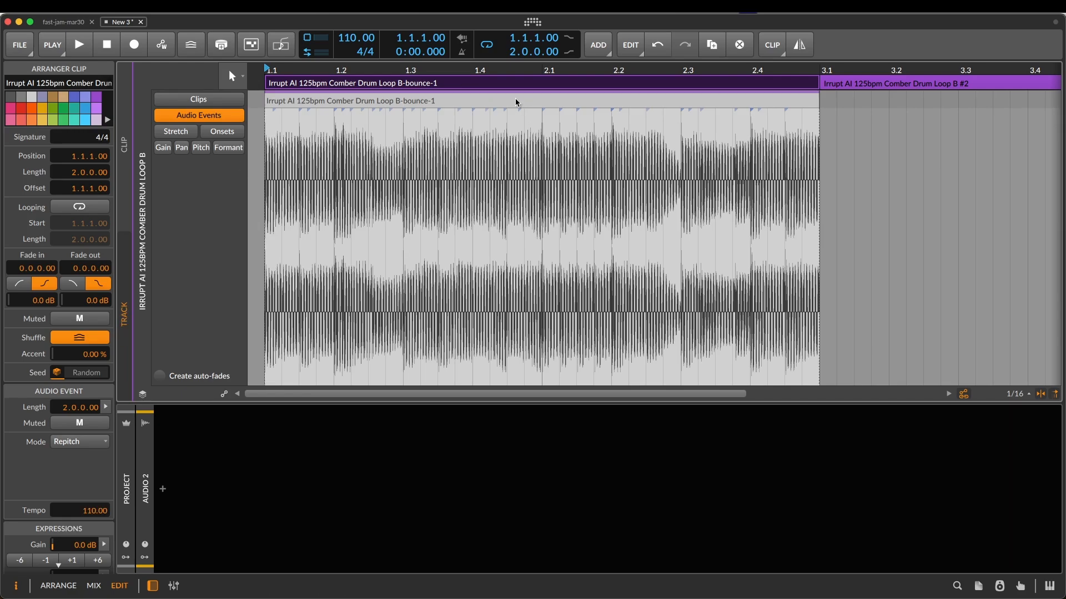
{"action": "left_click", "coordinate": [543, 159]}
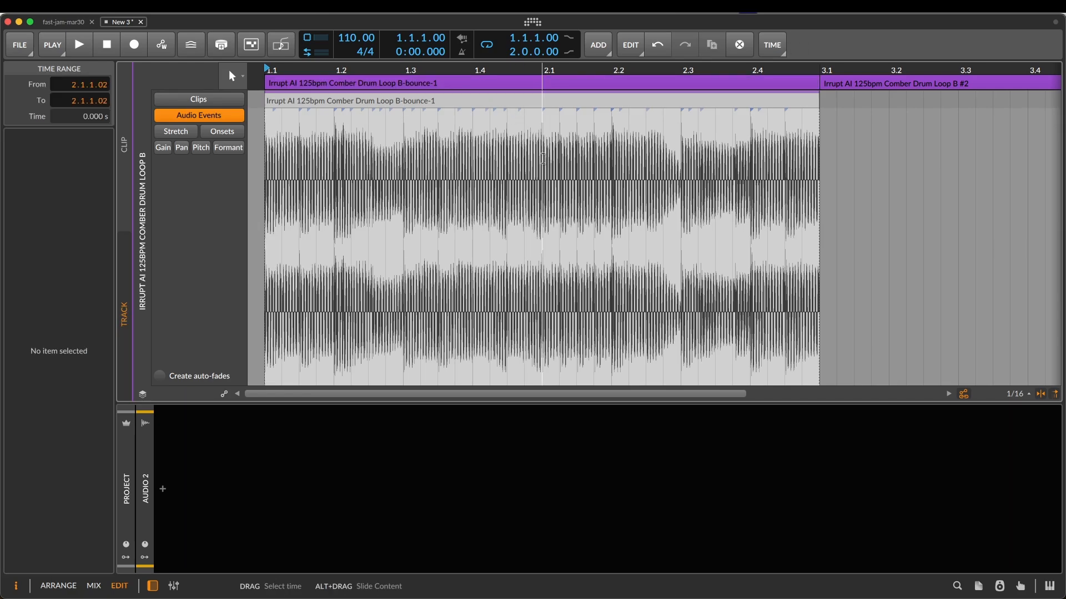
{"action": "left_click", "coordinate": [519, 103]}
{"action": "key", "text": "space"}
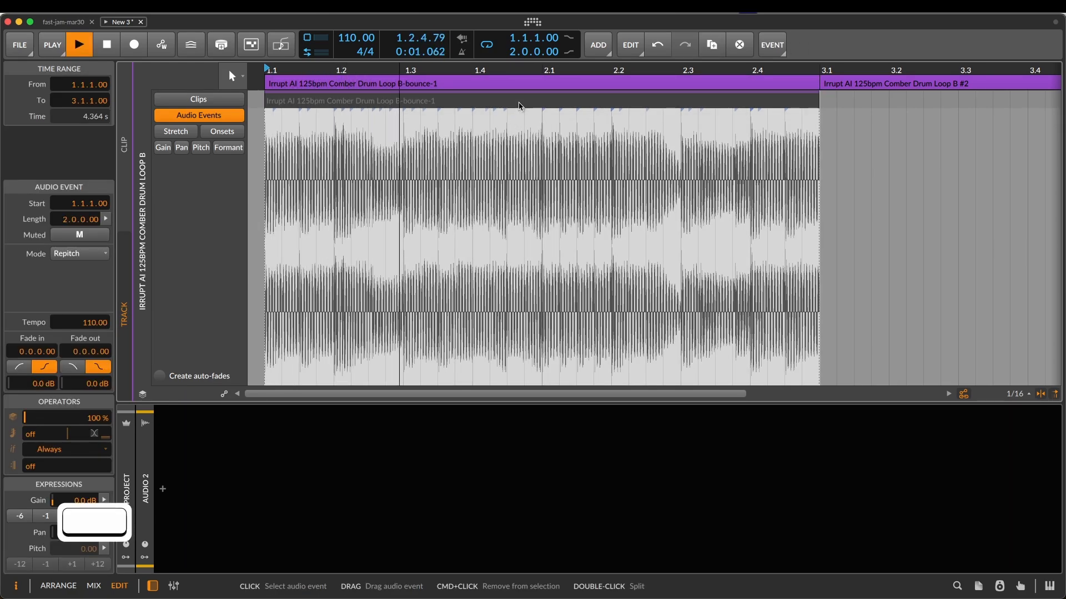
{"action": "key", "text": "space"}
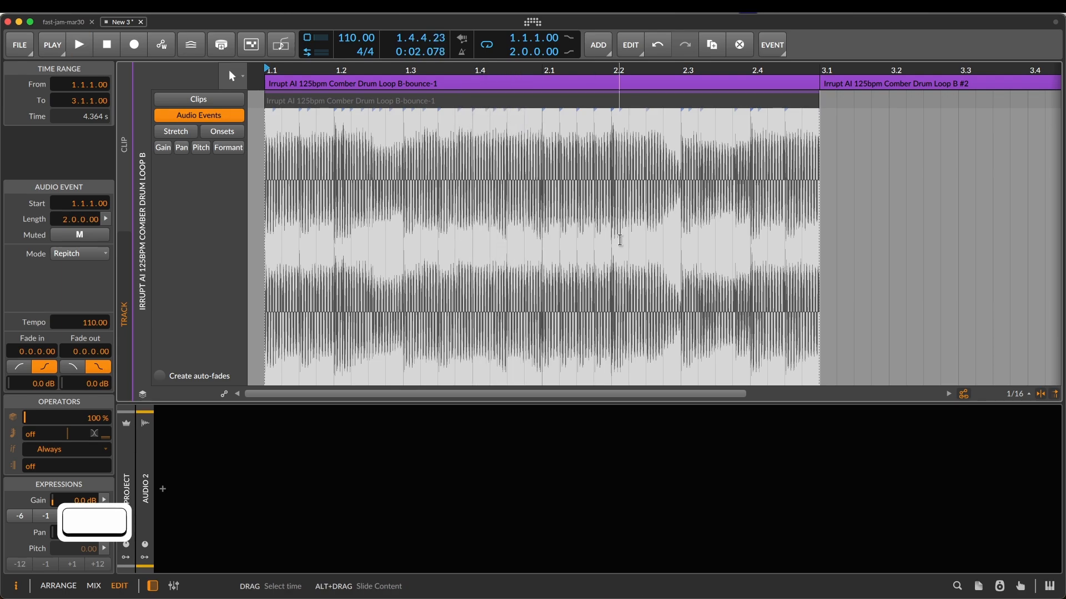
- Select both the bounced drum loop clip and the Comber Drum Loop B #2 clip in the track's clip strip
{"action": "scroll", "coordinate": [722, 139], "scroll_direction": "right", "scroll_amount": 6}
{"action": "scroll", "coordinate": [722, 139], "scroll_direction": "left", "scroll_amount": 6}
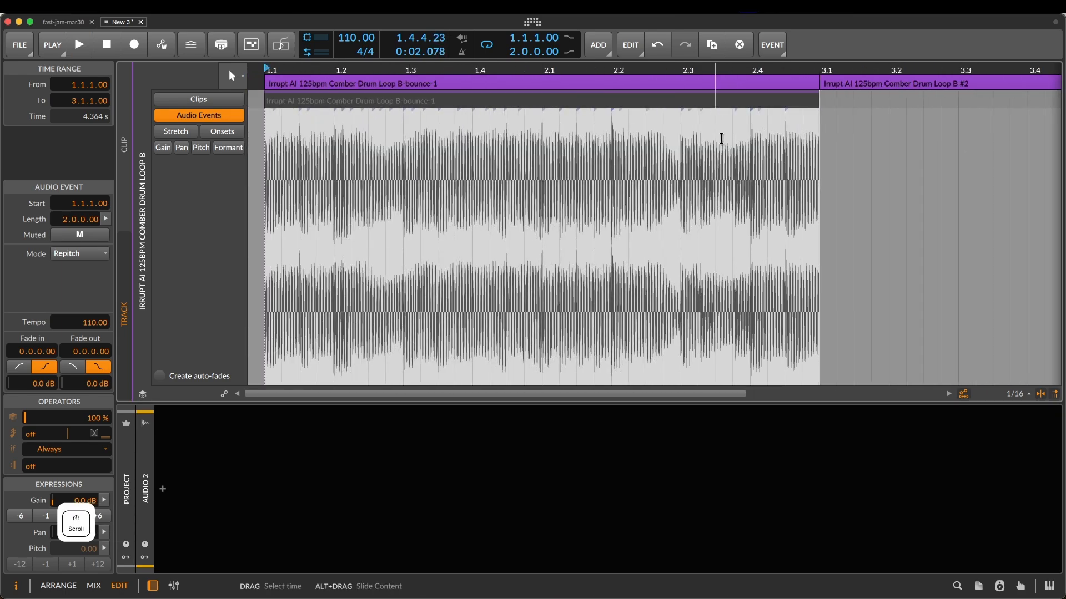
{"action": "scroll", "coordinate": [805, 95], "scroll_direction": "right", "scroll_amount": 1}
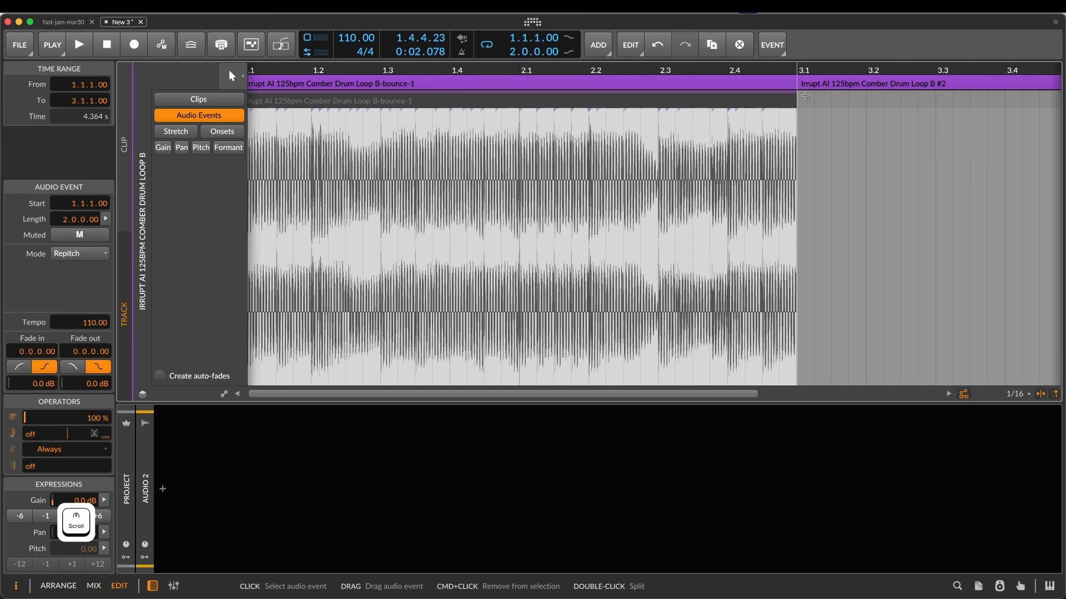
{"action": "scroll", "coordinate": [804, 95], "scroll_direction": "right", "scroll_amount": 5}
{"action": "scroll", "coordinate": [805, 95], "scroll_direction": "left", "scroll_amount": 5}
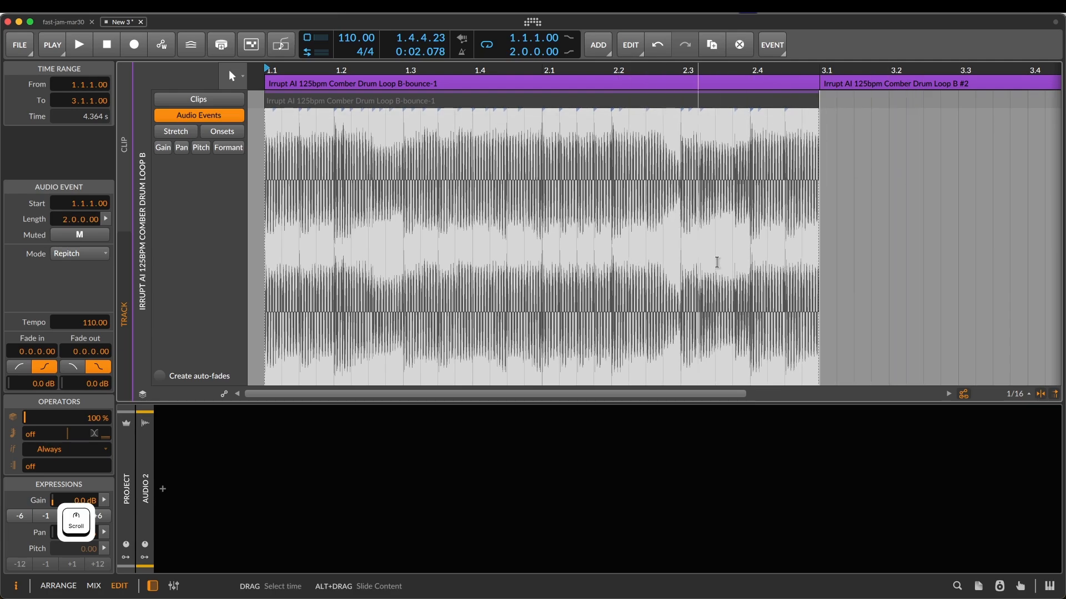
{"action": "left_click", "coordinate": [849, 87]}
{"action": "left_click", "coordinate": [781, 85], "text": "shift"}
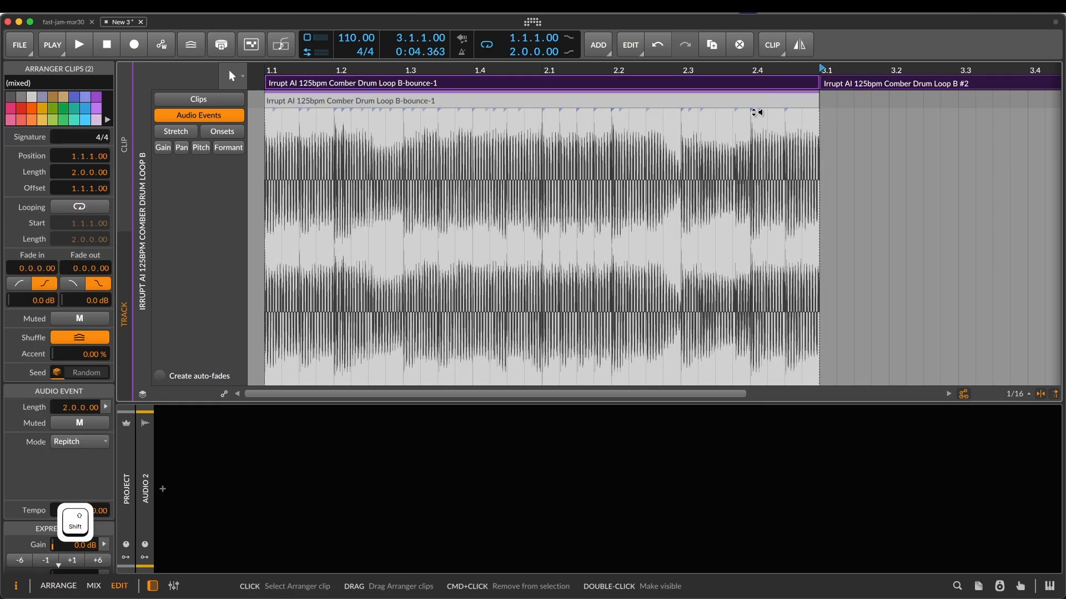
{"action": "scroll", "coordinate": [715, 160], "scroll_direction": "right", "scroll_amount": 5}
{"action": "scroll", "coordinate": [715, 160], "scroll_direction": "left", "scroll_amount": 5}
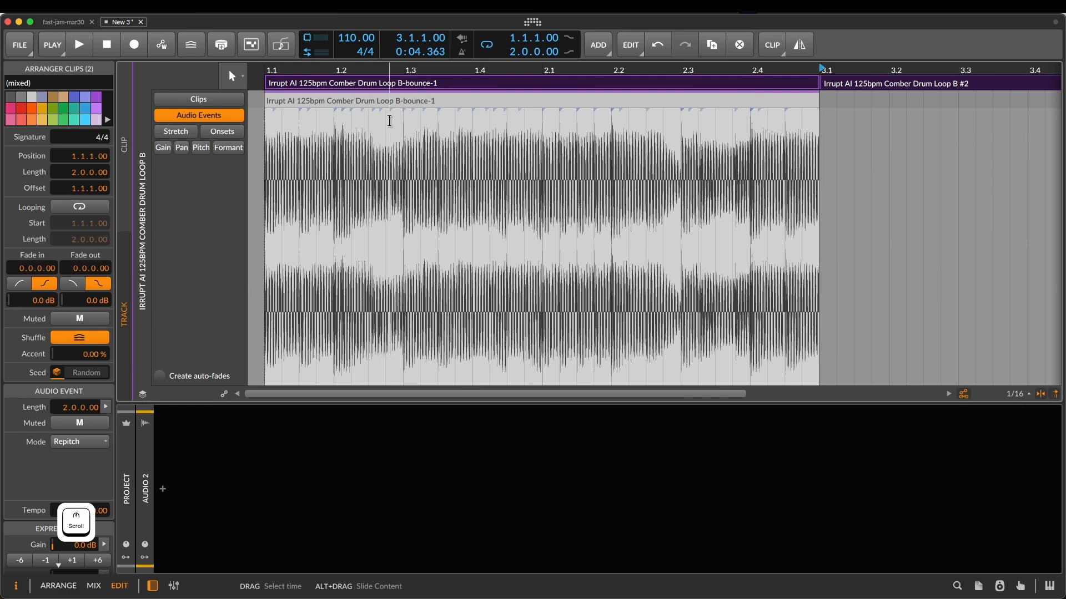
- Return to the Arrange view, fit the two selected clips, and turn on layered editing mode in the detail editor
{"action": "key", "text": "Tab"}
{"action": "key", "text": "Tab"}
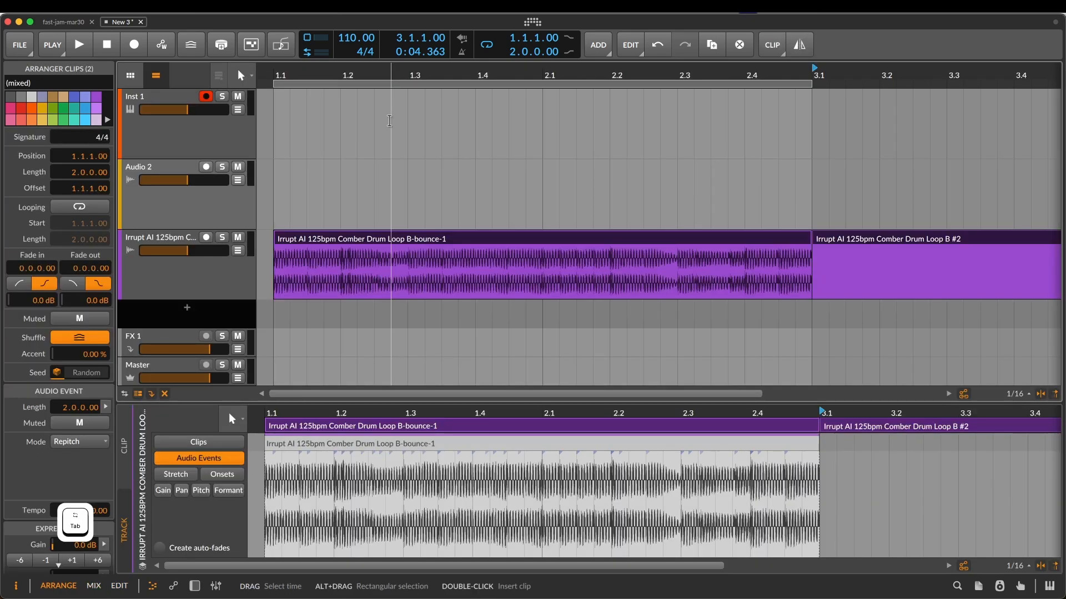
{"action": "scroll", "coordinate": [771, 242], "scroll_direction": "right", "scroll_amount": 10}
{"action": "scroll", "coordinate": [772, 242], "scroll_direction": "left", "scroll_amount": 5}
{"action": "key", "text": "z"}
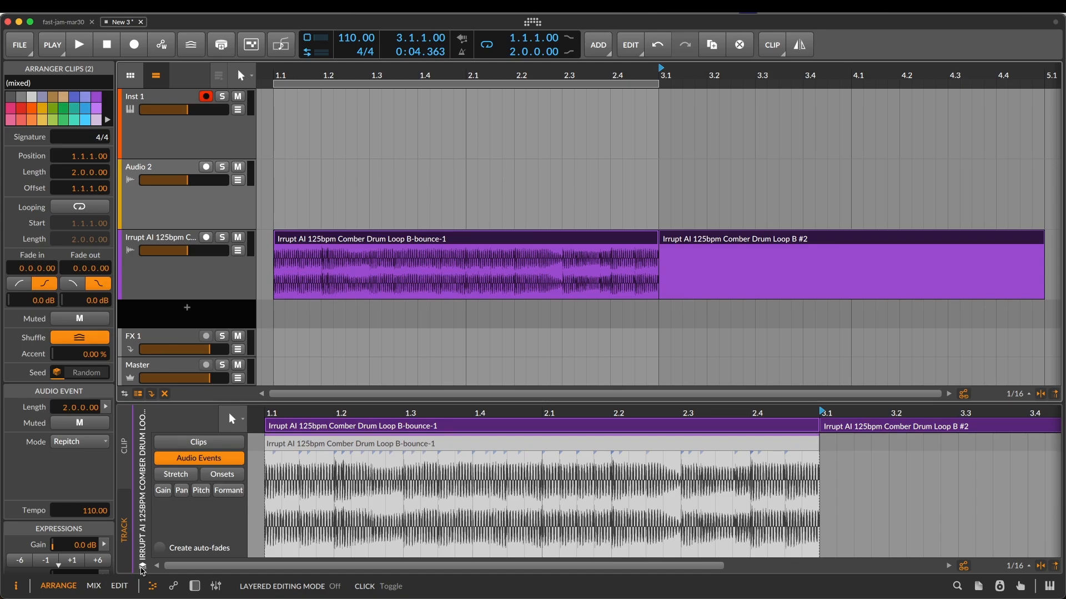
{"action": "left_click", "coordinate": [143, 567]}
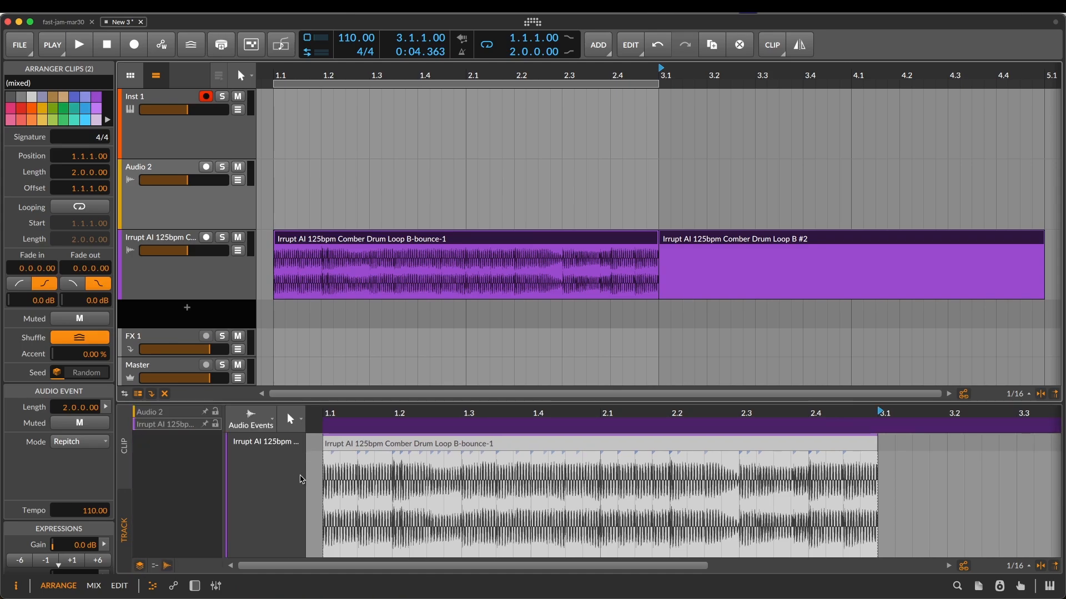
- Switch the detail editor to clip editing and select both drum loop clips together so they show as layers
{"action": "left_click", "coordinate": [125, 446]}
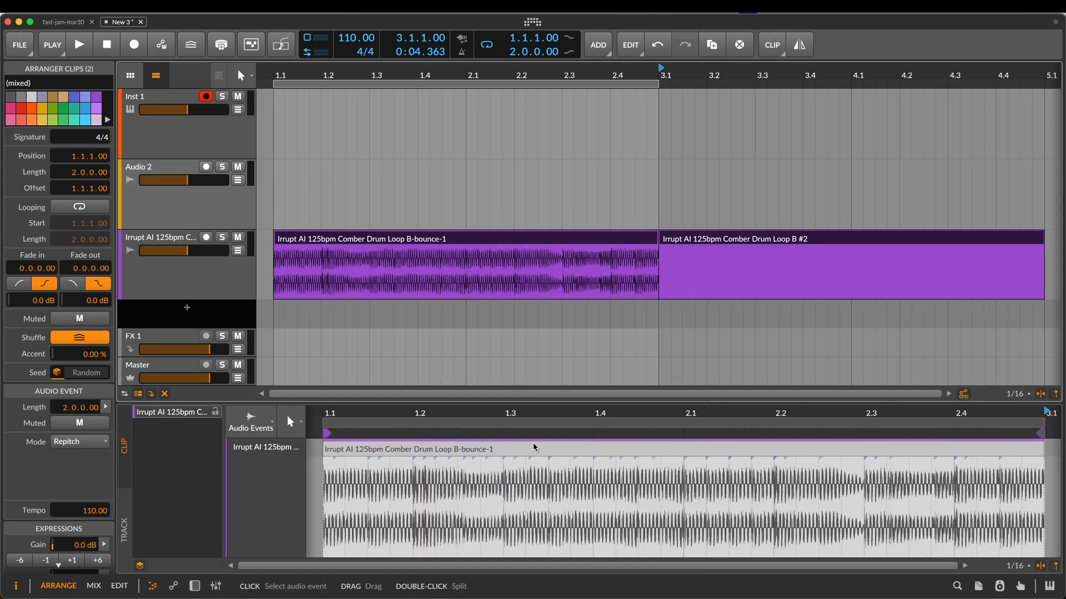
{"action": "scroll", "coordinate": [534, 448], "scroll_direction": "right", "scroll_amount": 2}
{"action": "left_click", "coordinate": [618, 239]}
{"action": "left_click", "coordinate": [703, 242], "text": "shift"}
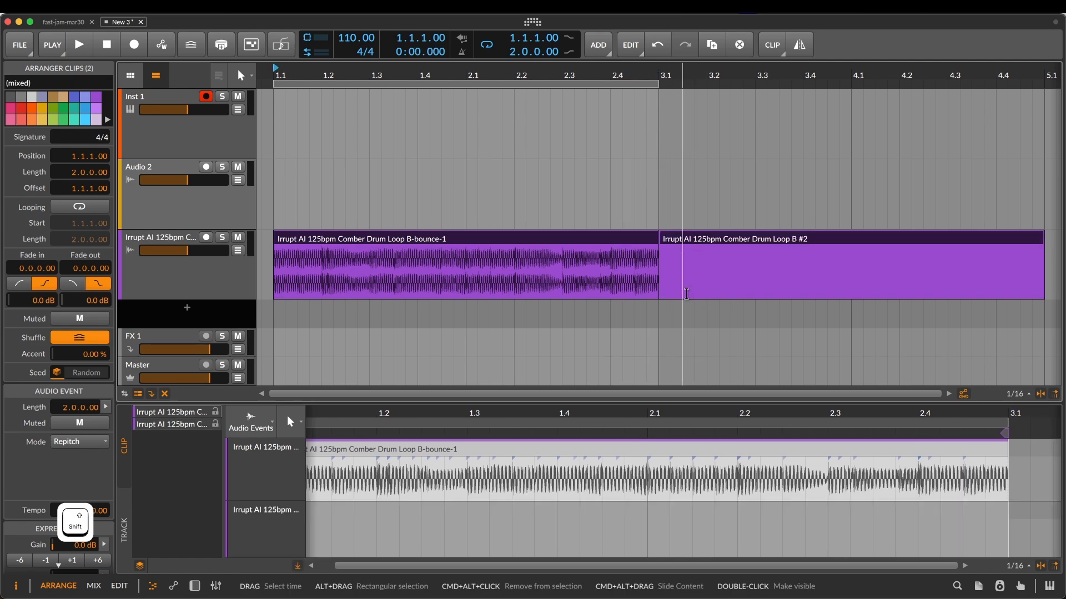
{"action": "scroll", "coordinate": [579, 440], "scroll_direction": "left", "scroll_amount": 2}
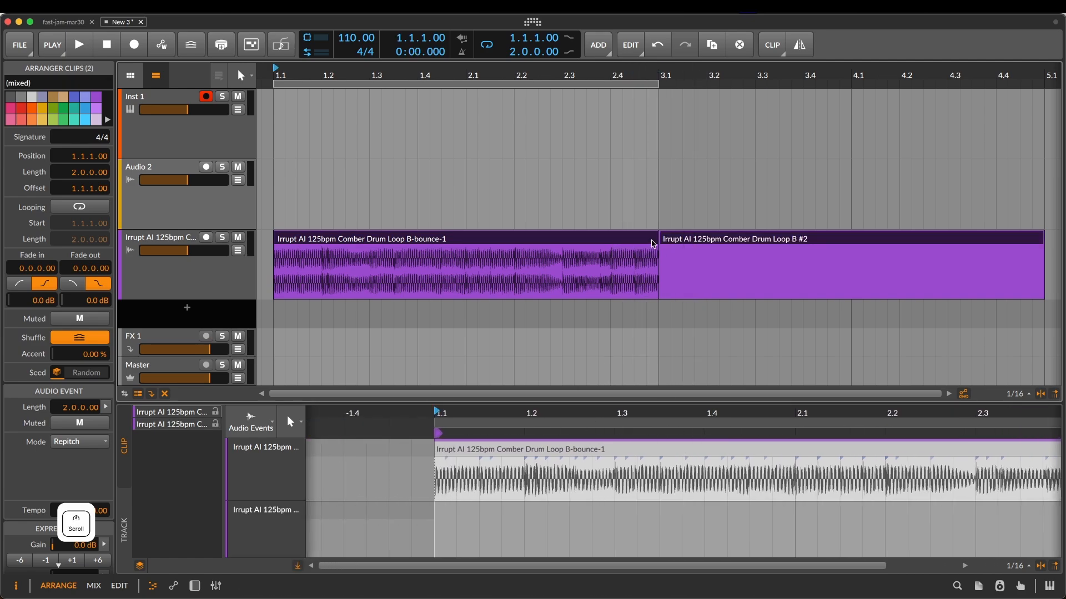
{"action": "left_click", "coordinate": [631, 240]}
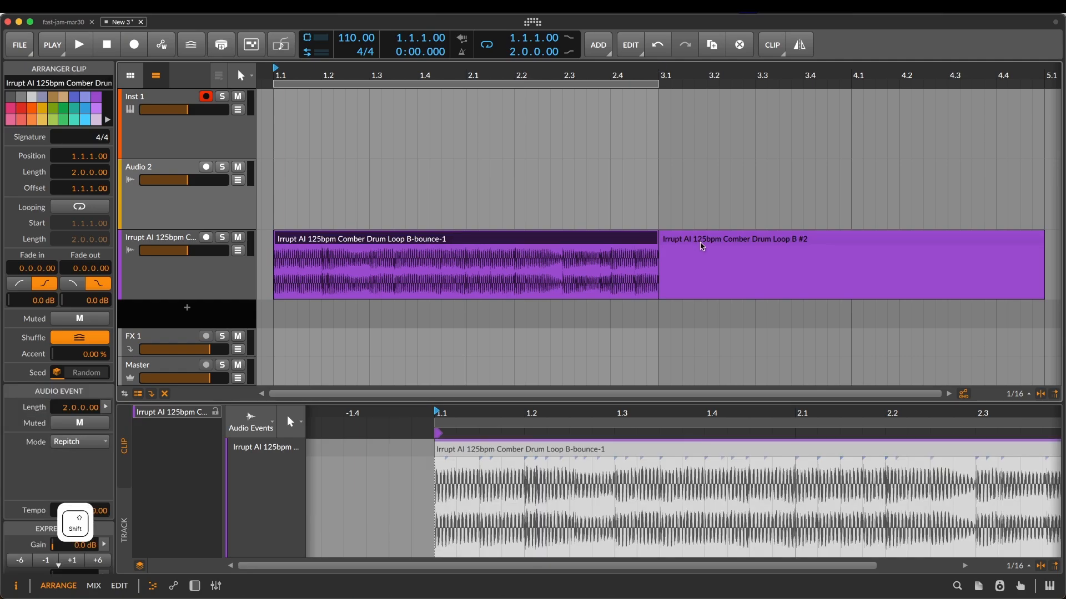
{"action": "left_click", "coordinate": [702, 241], "text": "shift"}
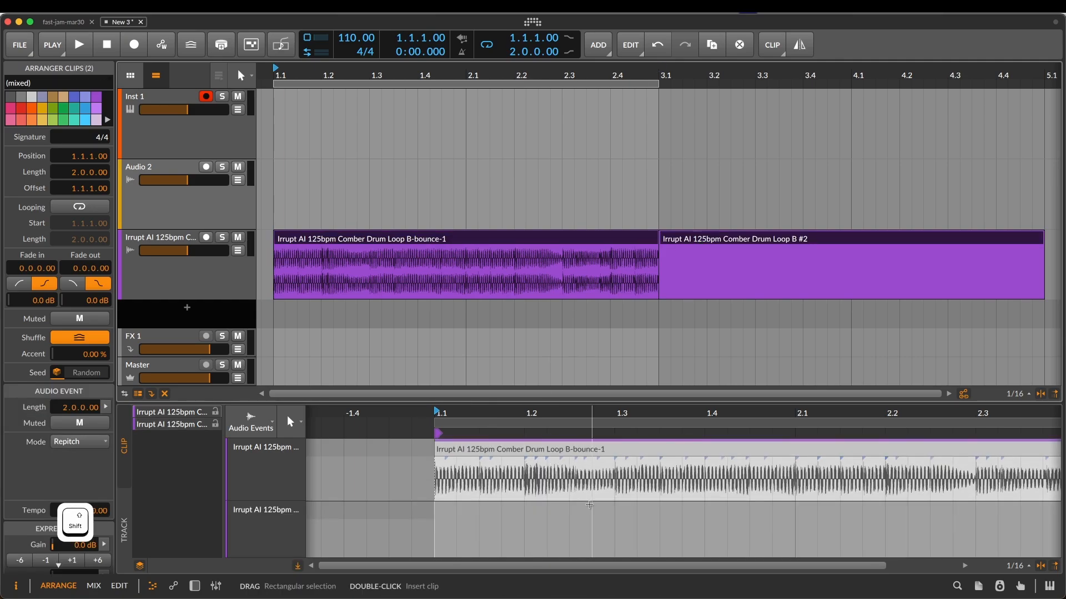
{"action": "left_click", "coordinate": [600, 242]}
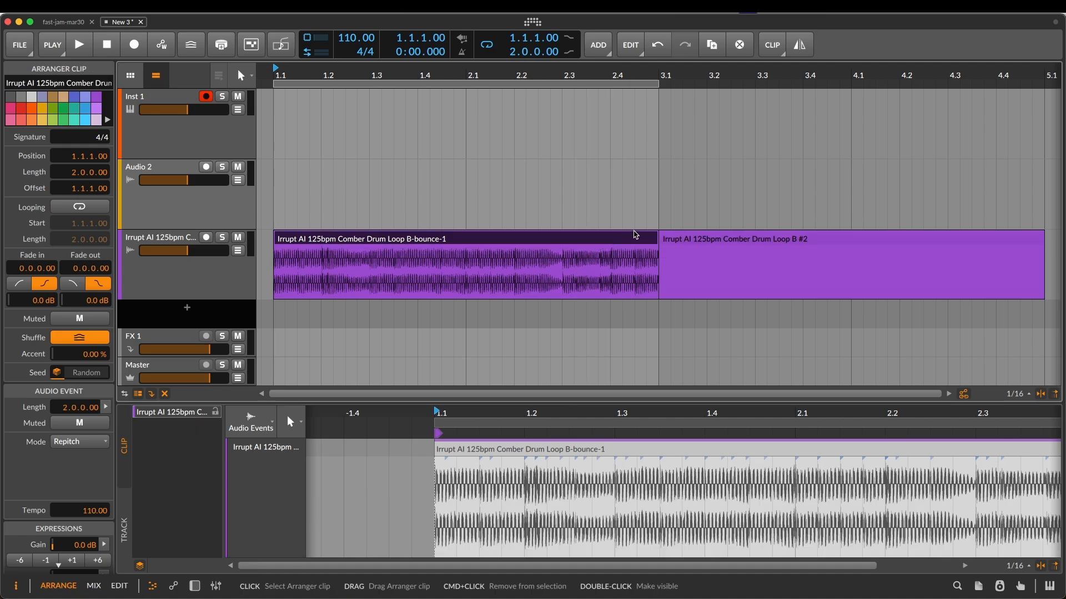
{"action": "left_click", "coordinate": [693, 241], "text": "shift"}
{"action": "left_click", "coordinate": [694, 241]}
{"action": "left_click", "coordinate": [616, 243], "text": "shift"}
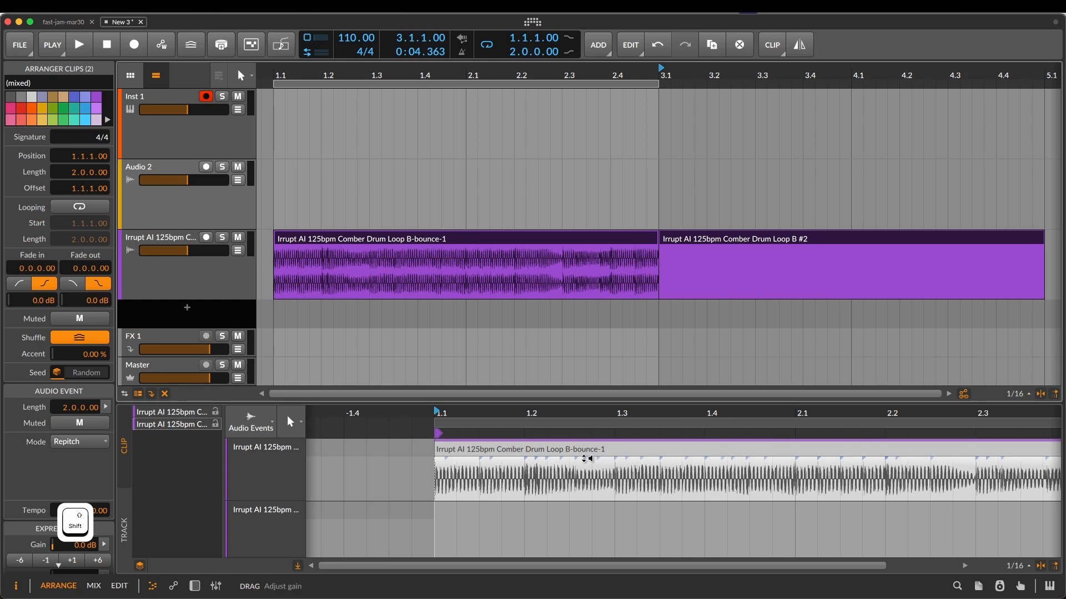
- Open the two layered clips in the Edit view and briefly audition the bounced event from 1.1
{"action": "key", "text": "shift+Tab"}
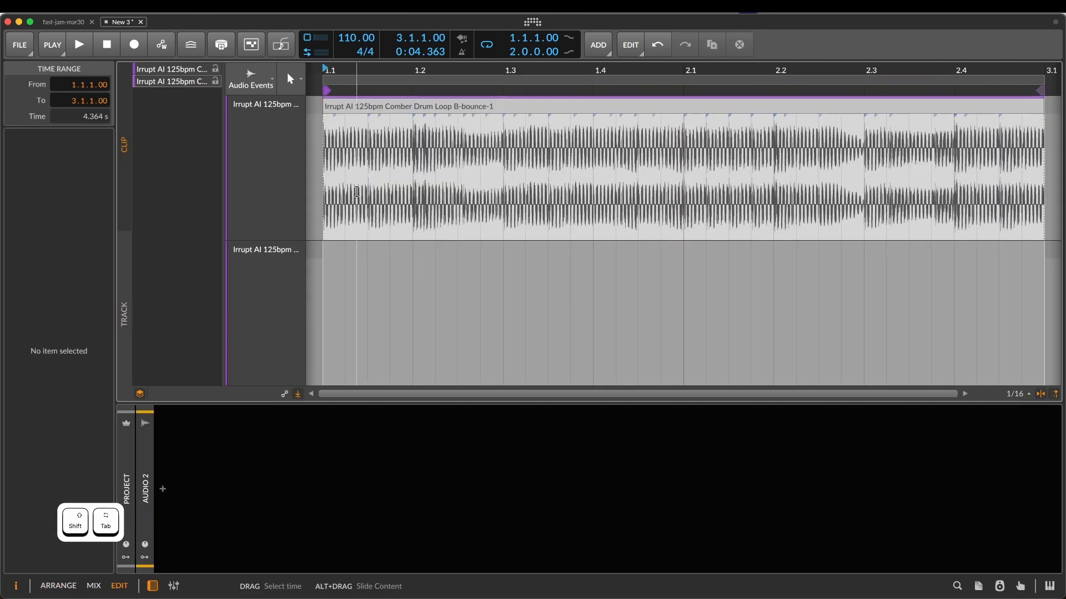
{"action": "key", "text": "space"}
{"action": "left_click", "coordinate": [409, 108]}
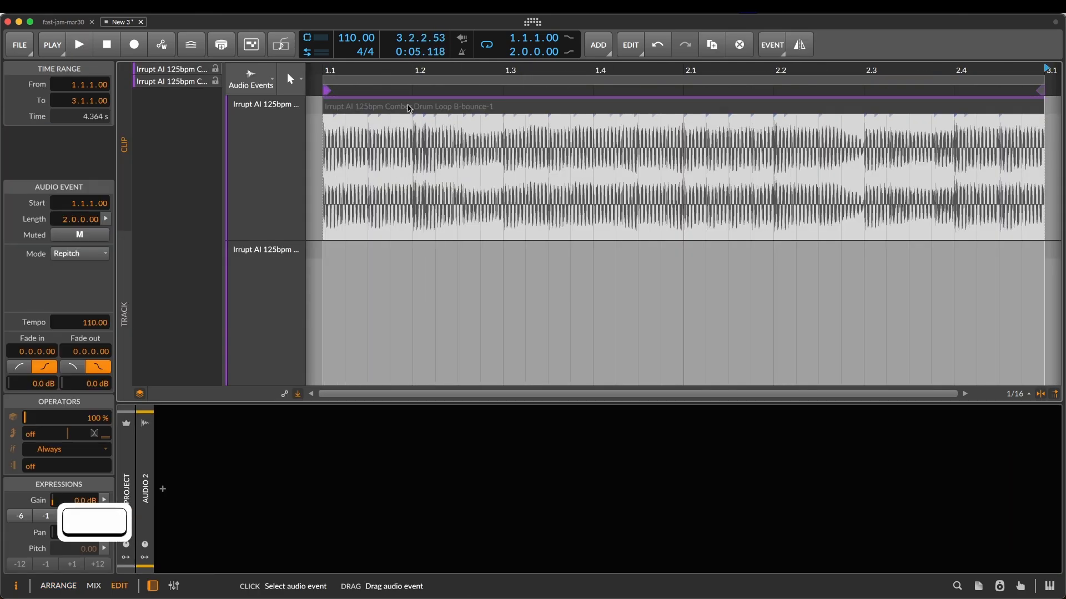
{"action": "left_click", "coordinate": [328, 67]}
{"action": "key", "text": "space"}
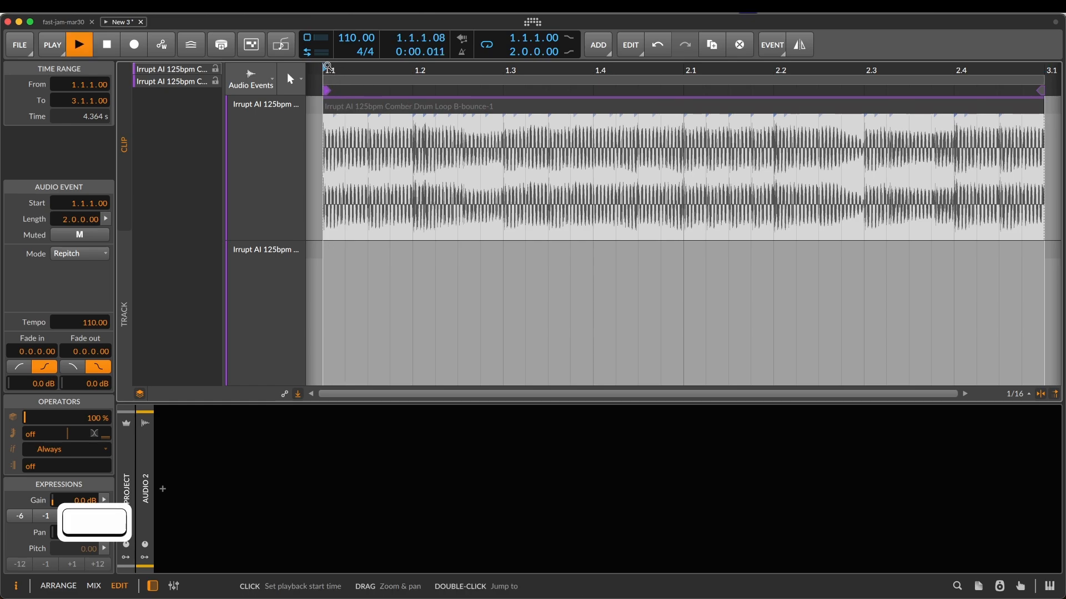
{"action": "key", "text": "space"}
- Return to the Arrange view and set the loop range to both selected clips, starting at 1.1.1.00 with length 4.0.0.00
{"action": "key", "text": "Tab"}
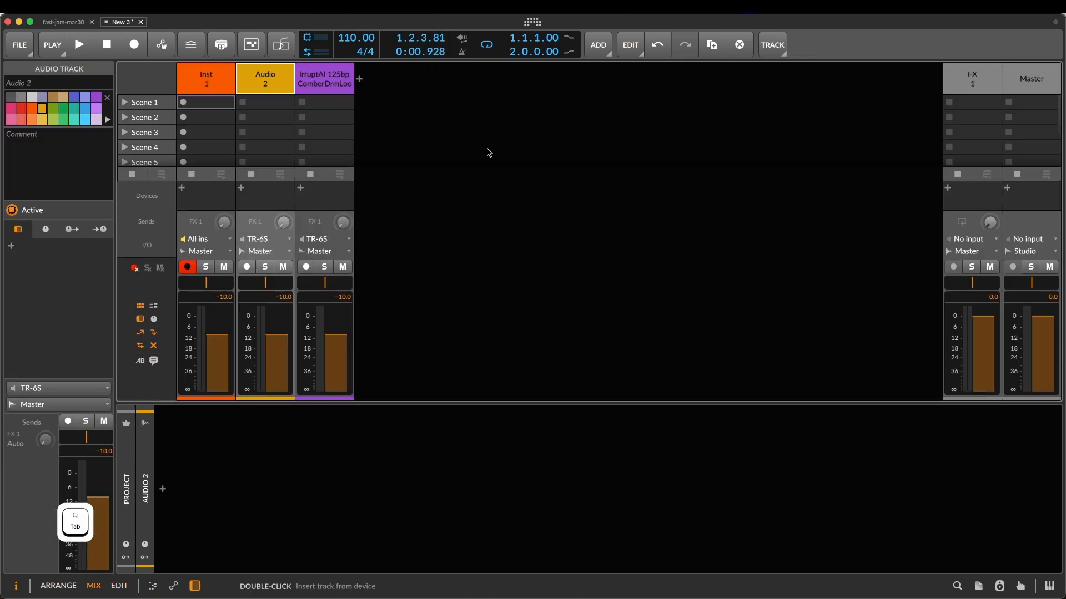
{"action": "key", "text": "Tab"}
{"action": "key", "text": "super+k"}
{"action": "key", "text": "super+l"}
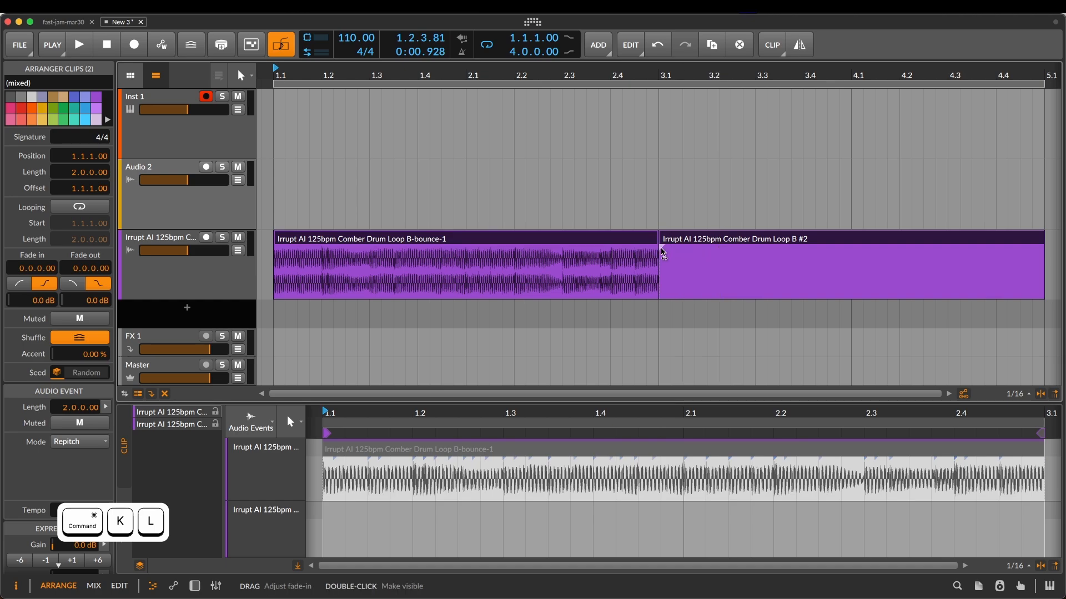
- Toggle between the Mix and Arrange views, then reopen the layered clips in the Edit view and audition them briefly
{"action": "key", "text": "Tab"}
{"action": "key", "text": "Tab"}
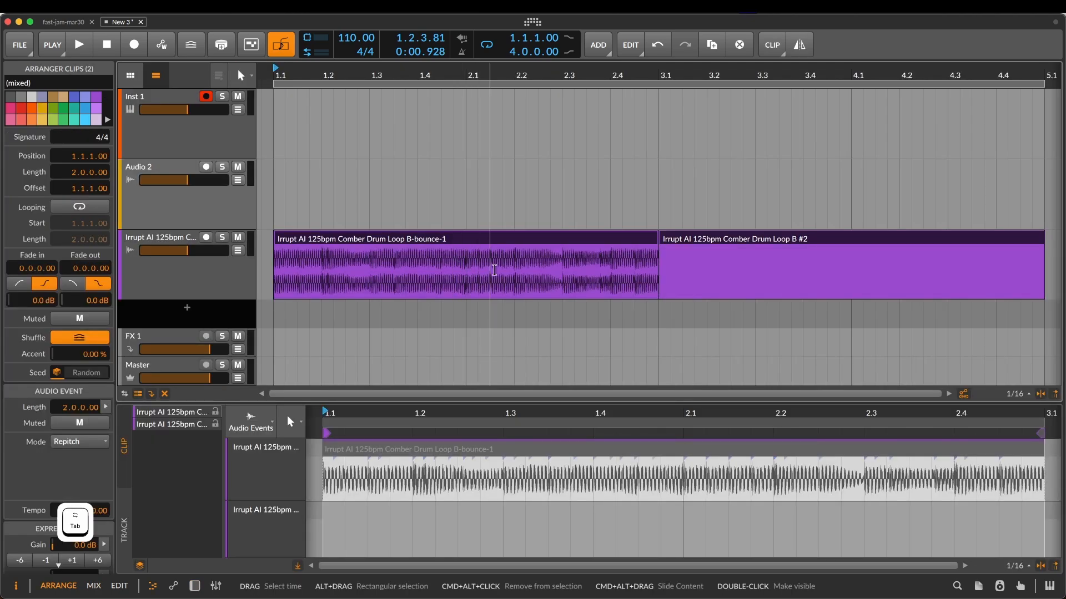
{"action": "key", "text": "Tab"}
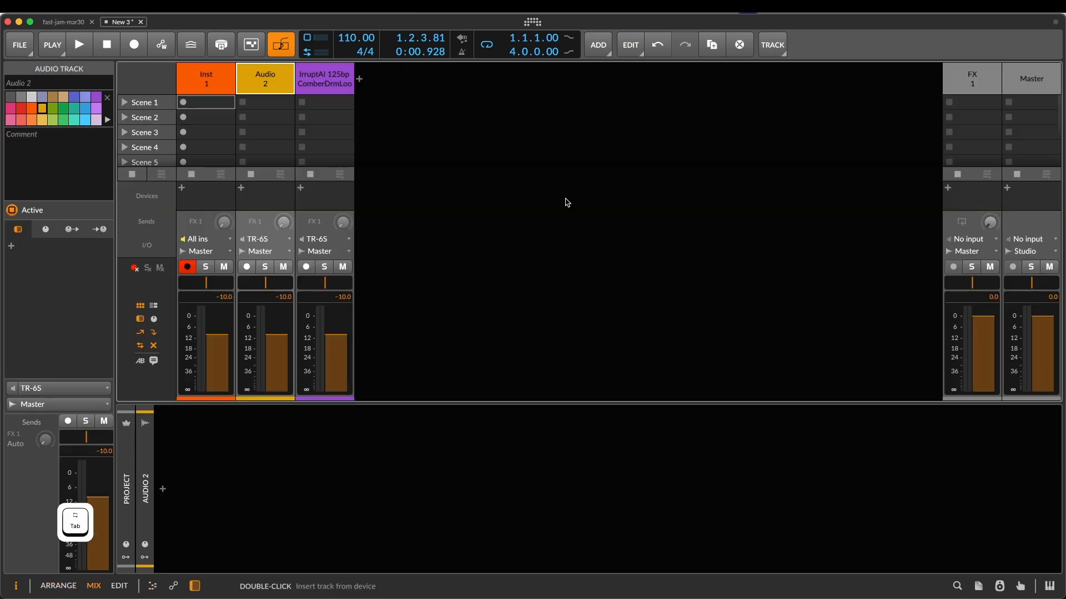
{"action": "key", "text": "Tab"}
{"action": "key", "text": "shift+Tab"}
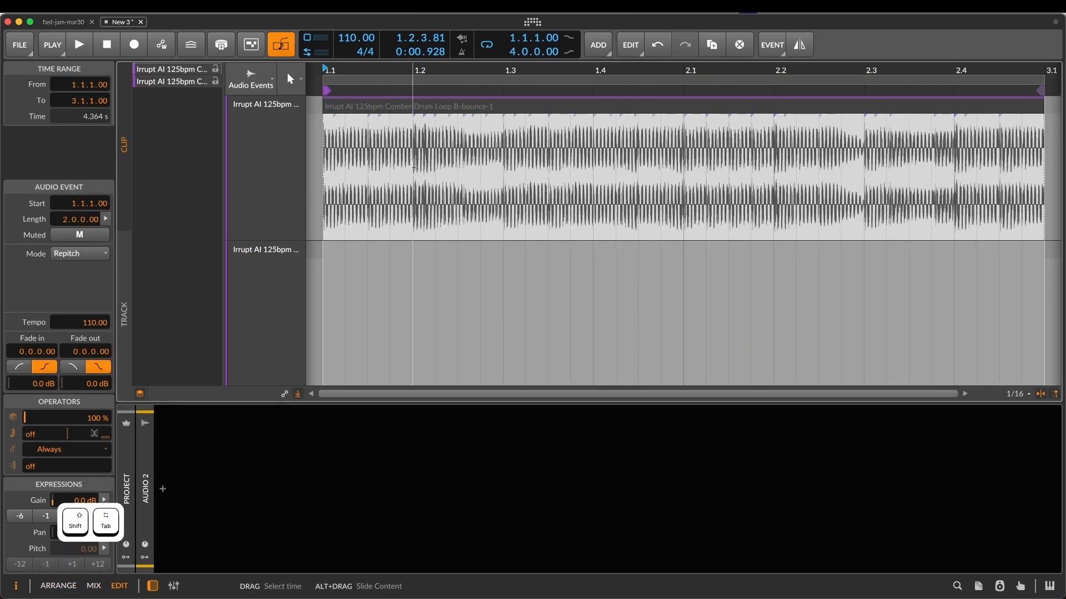
{"action": "key", "text": "space"}
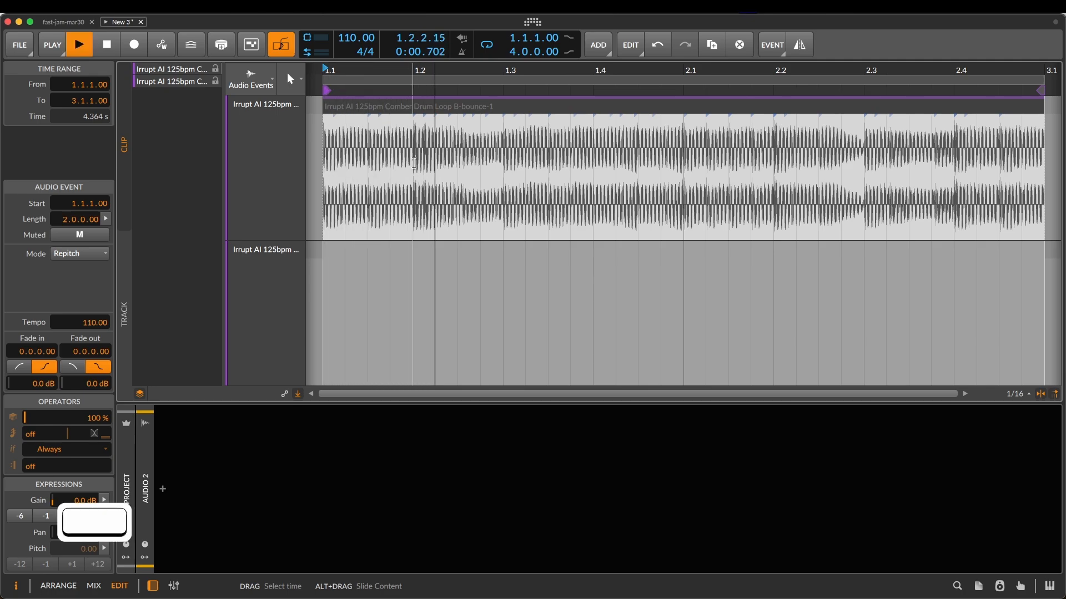
{"action": "key", "text": "space"}
- Copy the upper layer's time range from 1.3.1.00 to 2.1.1.00 onto the lower layer, starting at 1.1.1.00
{"action": "left_click_drag", "start_coordinate": [506, 175], "coordinate": [683, 175]}
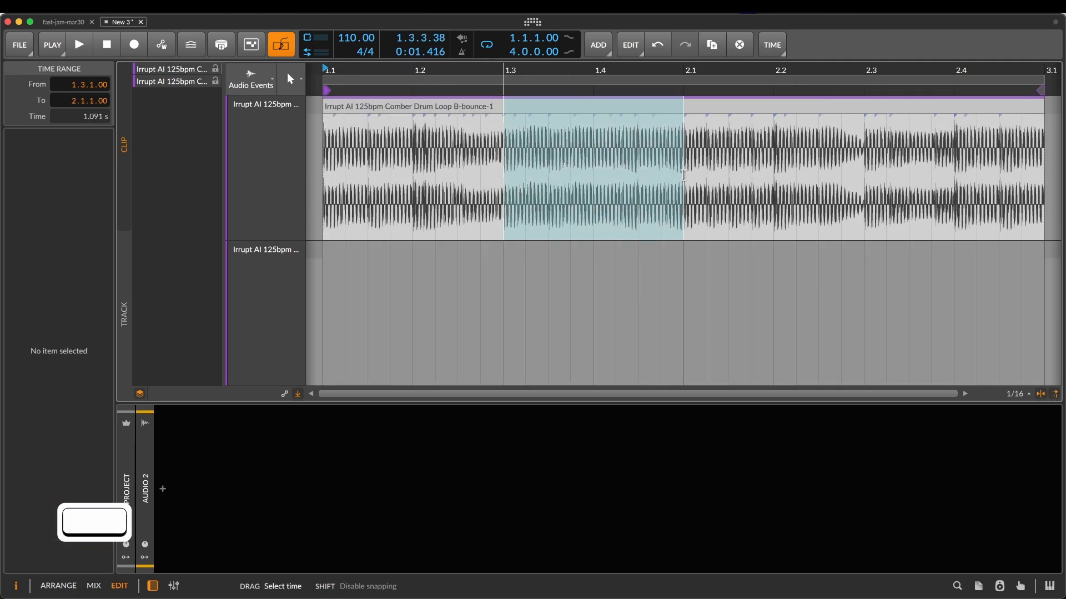
{"action": "key", "text": "alt"}
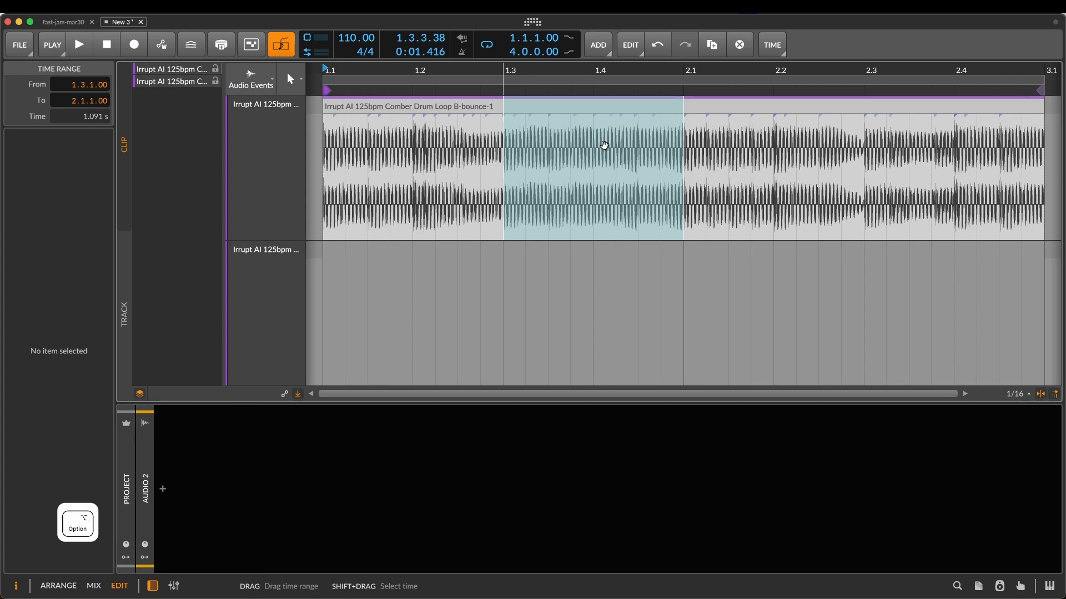
{"action": "left_click_drag", "start_coordinate": [605, 144], "coordinate": [422, 304]}
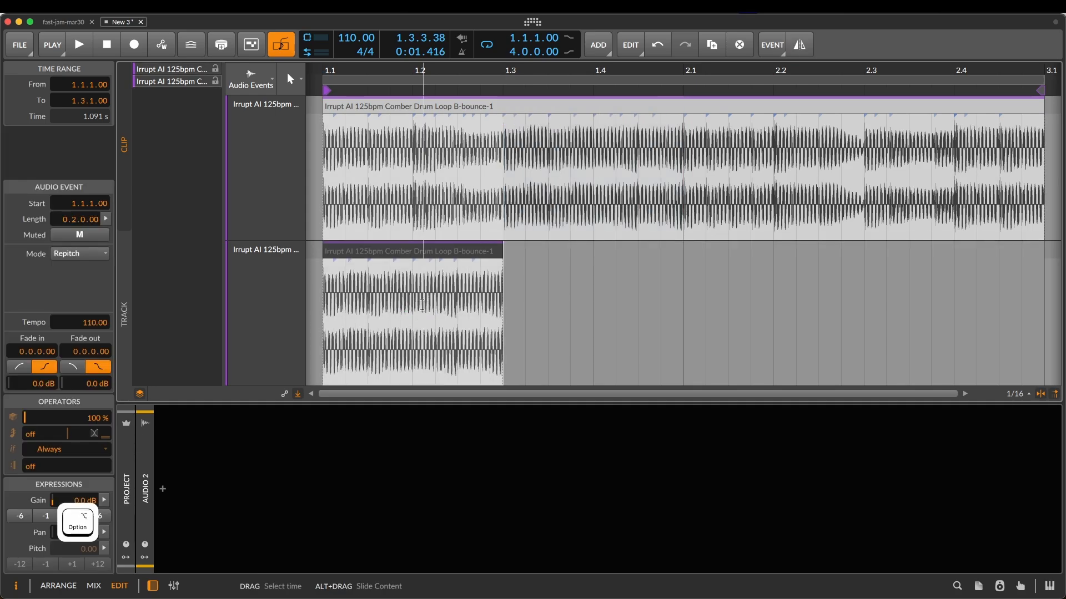
- Try moving a short range between about 2.1.2 and 2.2 from the upper layer to 1.3.4.15 on the lower layer, and undo it
{"action": "left_click_drag", "start_coordinate": [706, 164], "coordinate": [786, 163]}
{"action": "mouse_move", "coordinate": [783, 163]}
{"action": "left_mouse_down"}
{"action": "mouse_move", "coordinate": [625, 289]}
{"action": "mouse_move", "coordinate": [619, 327]}
{"action": "left_mouse_up"}
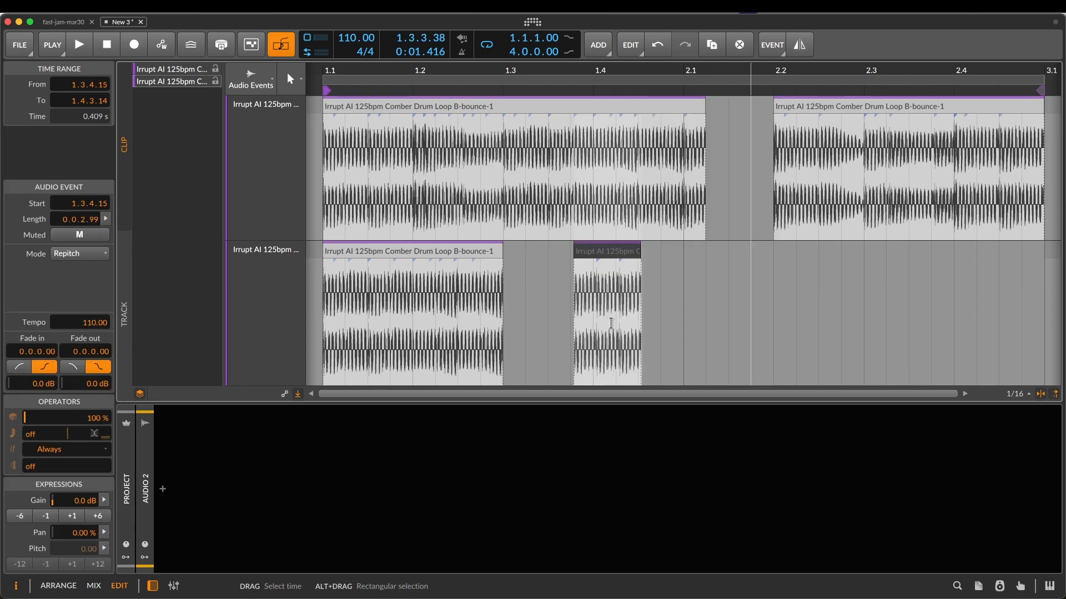
{"action": "left_click", "coordinate": [666, 110]}
{"action": "left_click", "coordinate": [809, 107]}
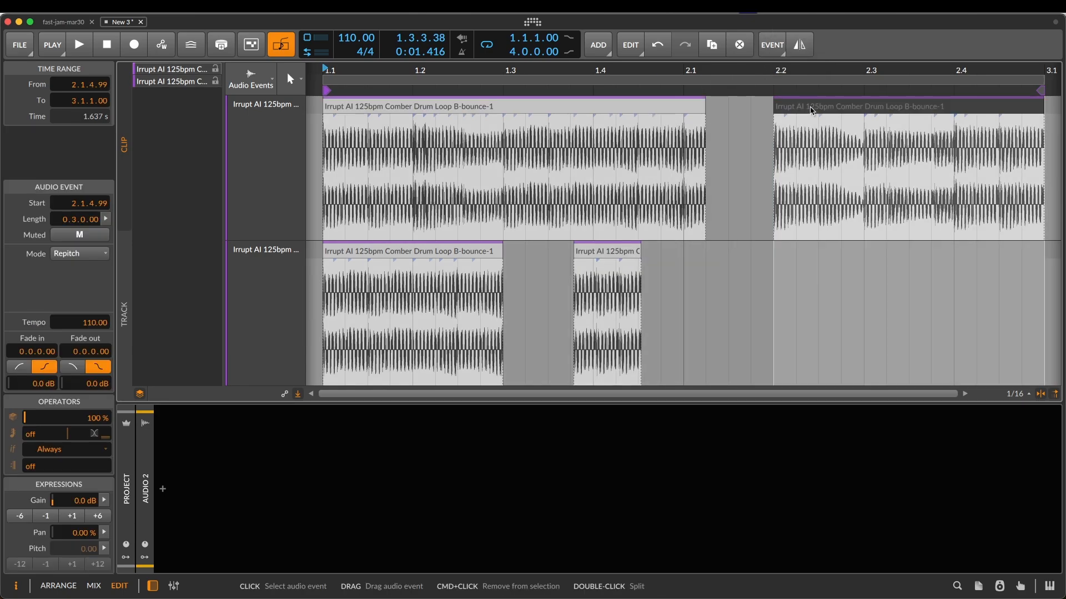
{"action": "left_click", "coordinate": [631, 255]}
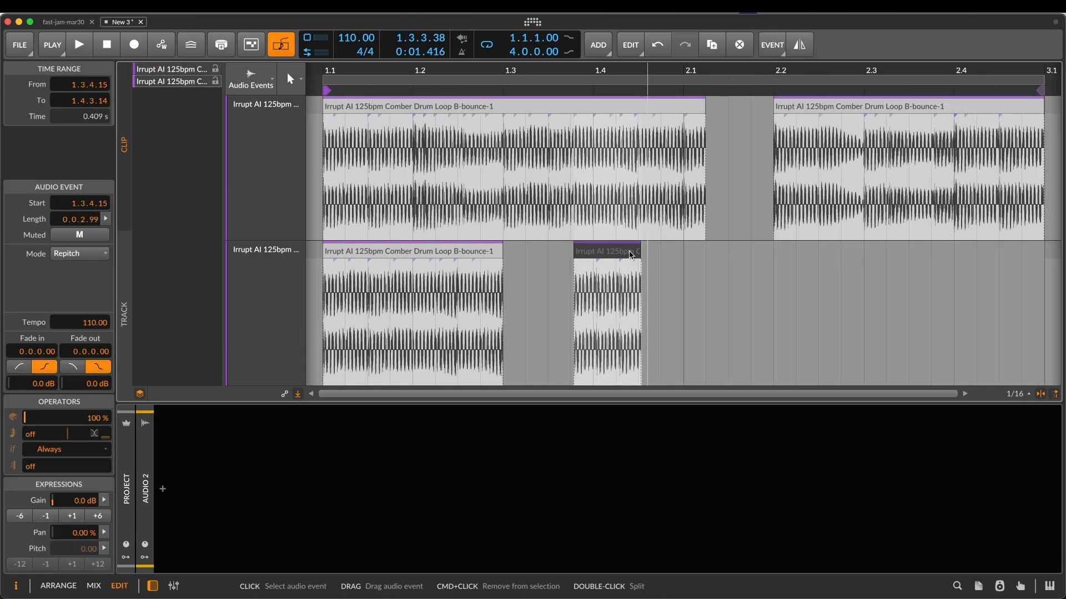
{"action": "key", "text": "ctrl+z"}
- Split the upper layer's audio event around the time range from 1.4.3.00 to 2.2.1.47
{"action": "left_click", "coordinate": [714, 158]}
{"action": "left_click_drag", "start_coordinate": [645, 168], "coordinate": [785, 164]}
{"action": "key", "text": "super+e"}
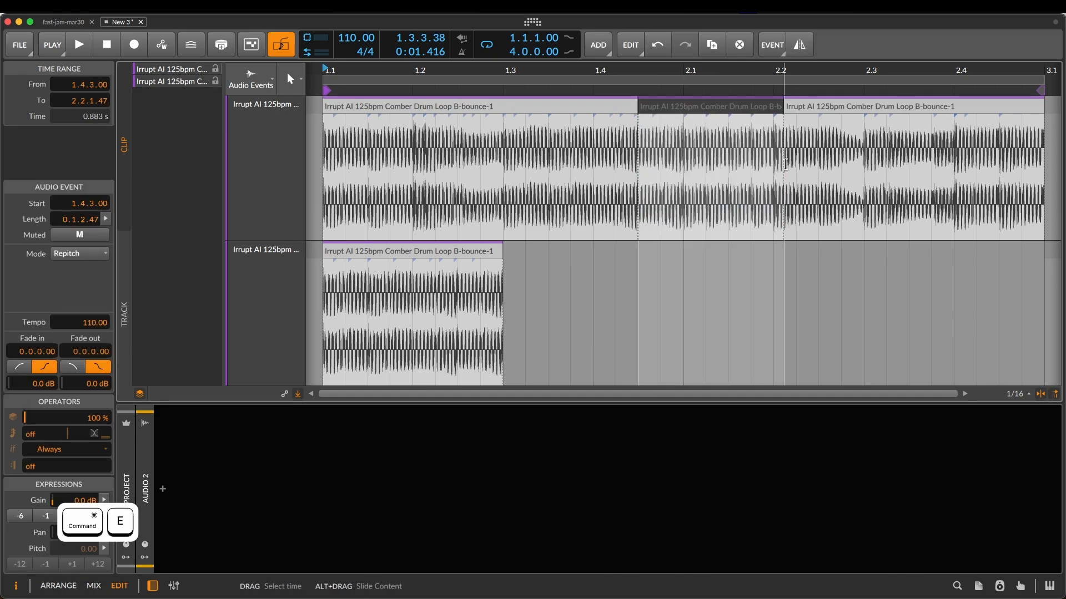
- Try copying the split upper event to 1.3.1.00 on the lower layer, and undo the last two edits
{"action": "left_click_drag", "start_coordinate": [704, 107], "coordinate": [578, 332]}
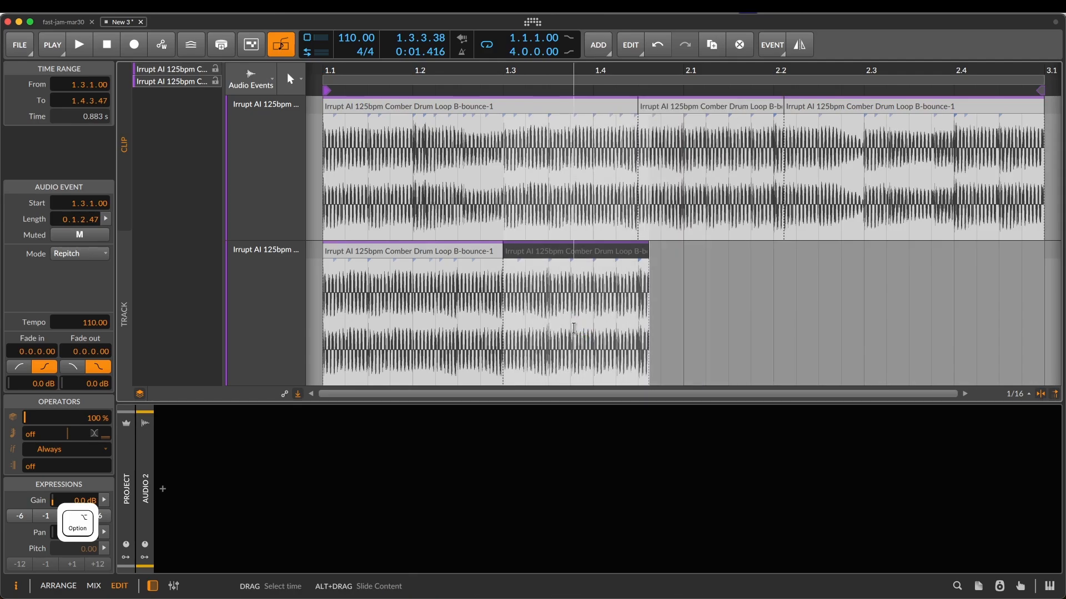
{"action": "left_click_drag", "start_coordinate": [730, 185], "coordinate": [716, 294]}
{"action": "key", "text": "super+z"}
{"action": "key", "text": "super+z"}
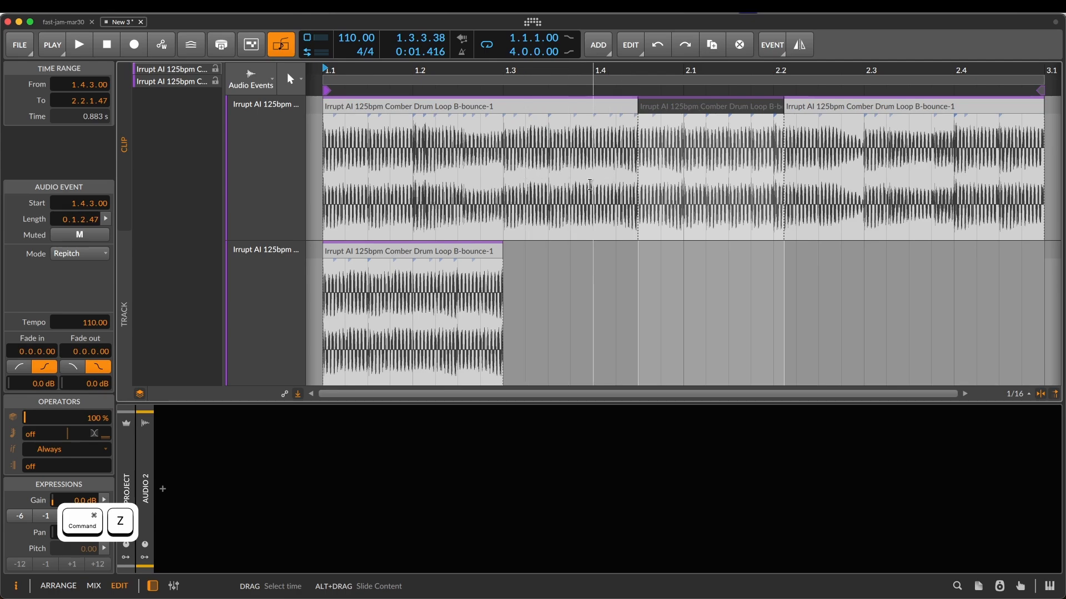
- Move the upper layer's 1.4.1 to 1.4.3 range to 1.3.1.00 on the lower layer, and copy a nearly one-beat range to 1.3.3.00
{"action": "left_click_drag", "start_coordinate": [591, 191], "coordinate": [538, 360]}
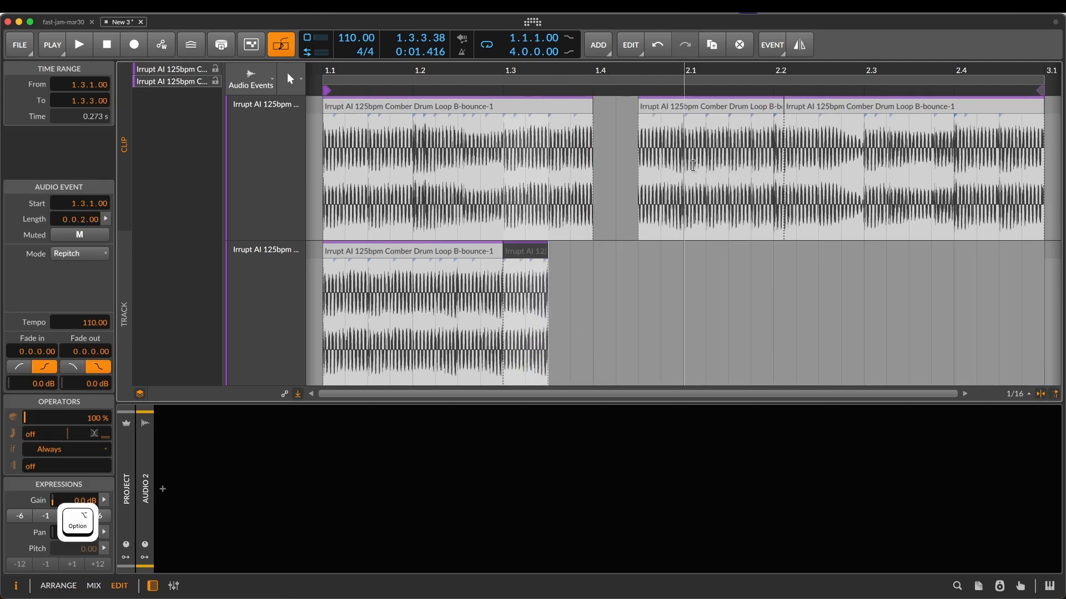
{"action": "left_click_drag", "start_coordinate": [683, 175], "coordinate": [595, 357]}
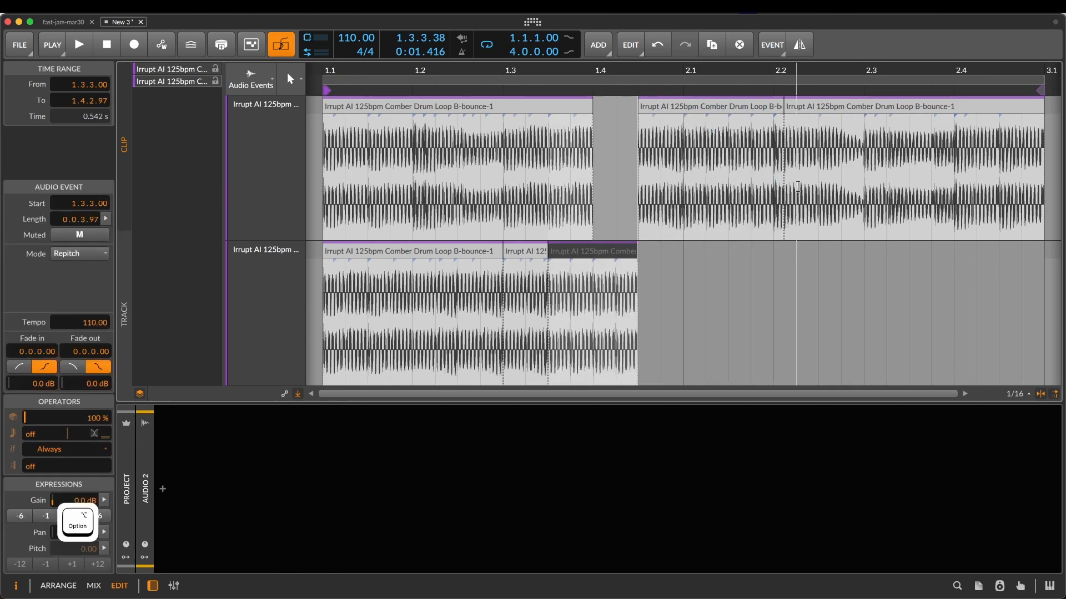
{"action": "left_click", "coordinate": [730, 310]}
- Turn off layered editing with the lower clip's first event selected, and return to the Arrange view
{"action": "left_click", "coordinate": [475, 251]}
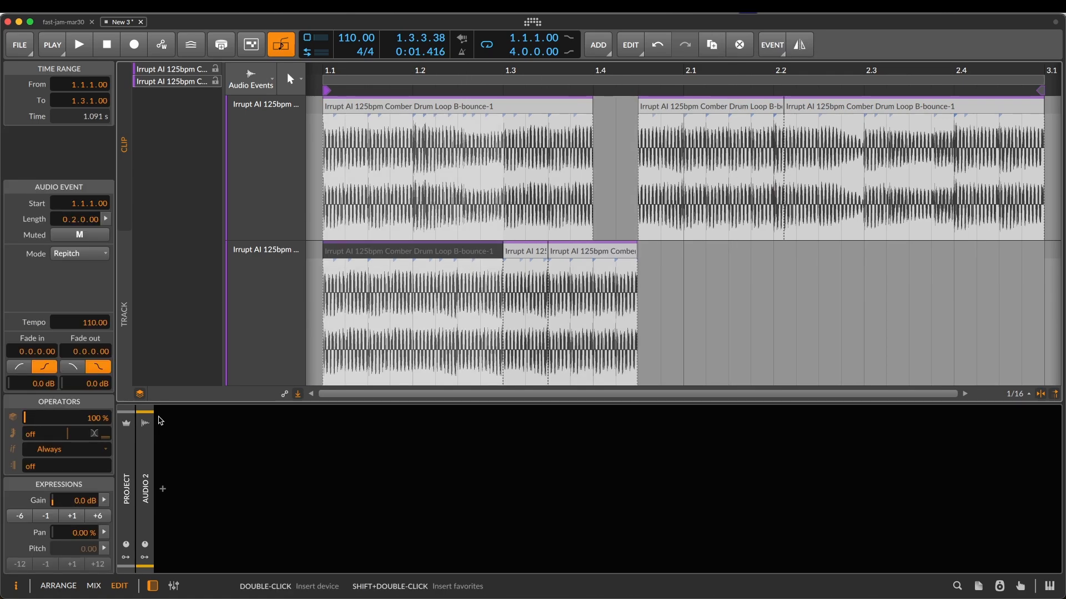
{"action": "left_click", "coordinate": [140, 394]}
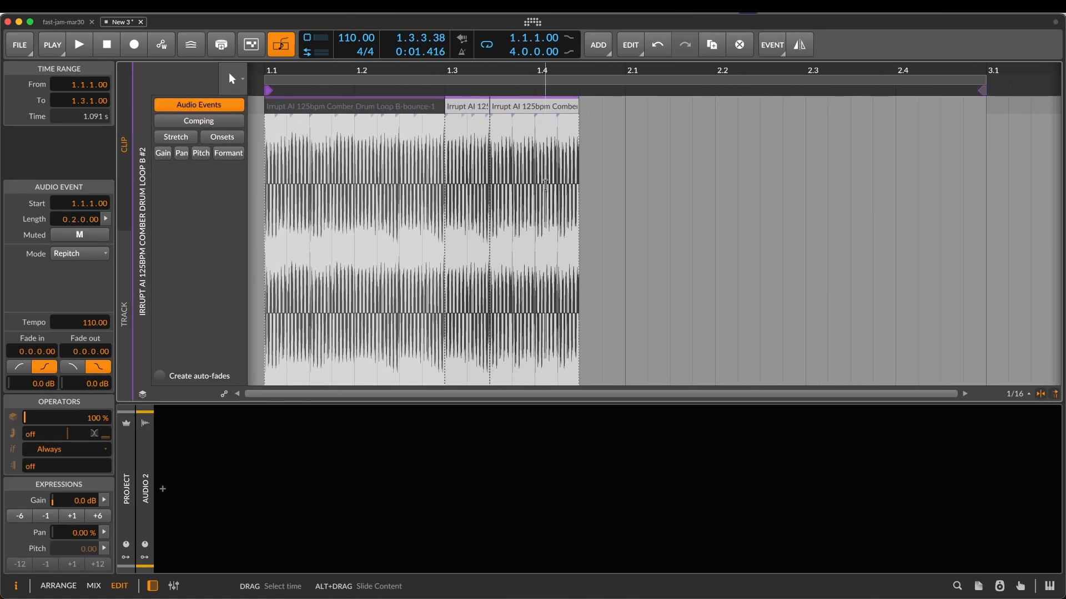
{"action": "key", "text": "Tab"}
{"action": "key", "text": "Tab"}
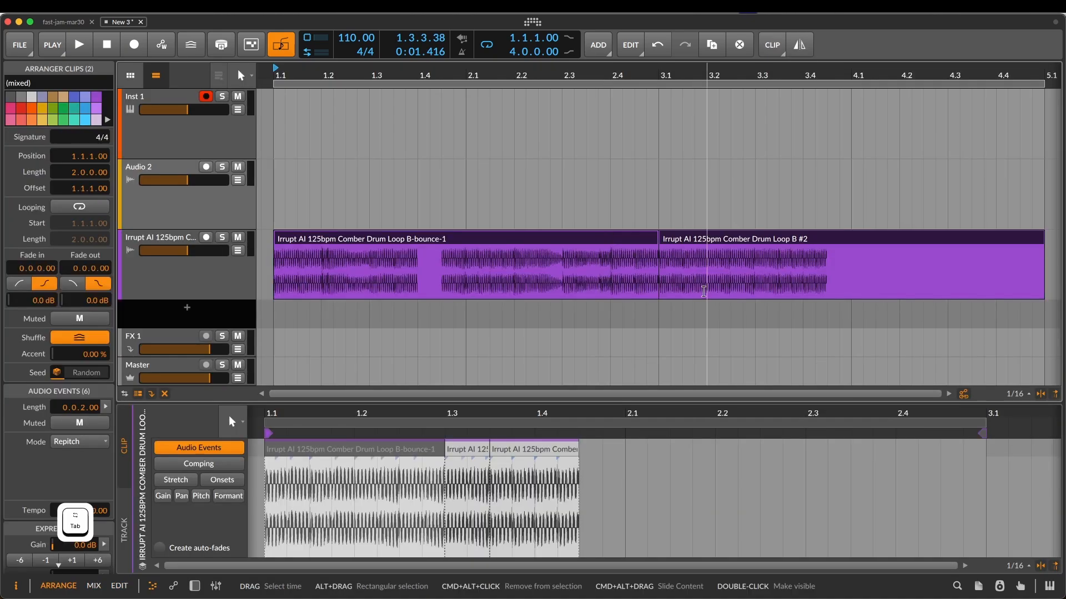
- Delete the Comber Drum Loop B #2 clip from the arrangement and select the remaining bounced clip
{"action": "left_click", "coordinate": [709, 239]}
{"action": "key", "text": "Delete"}
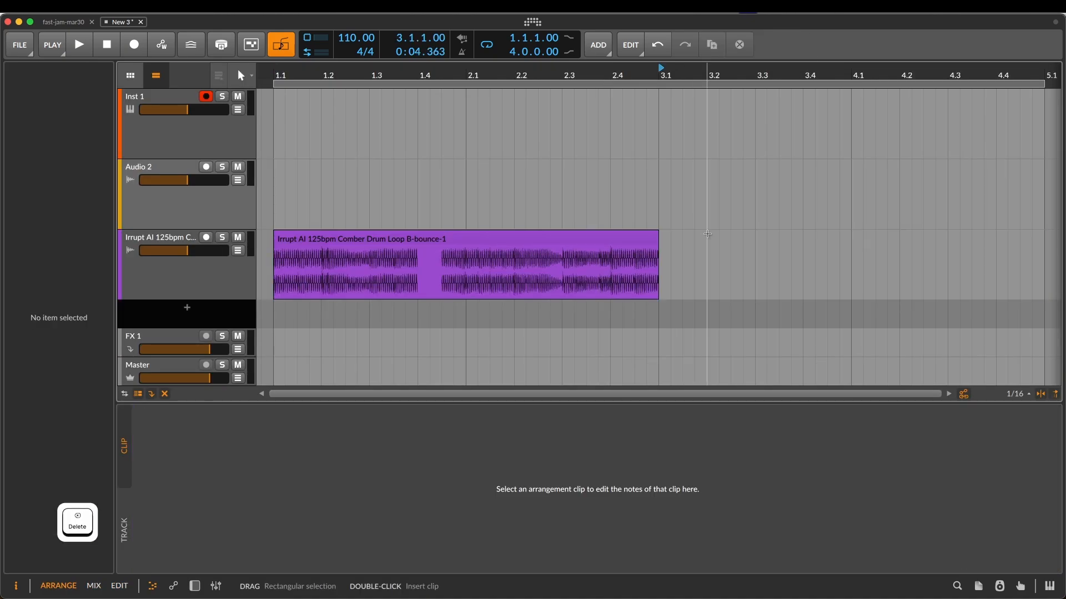
{"action": "left_click", "coordinate": [580, 240]}
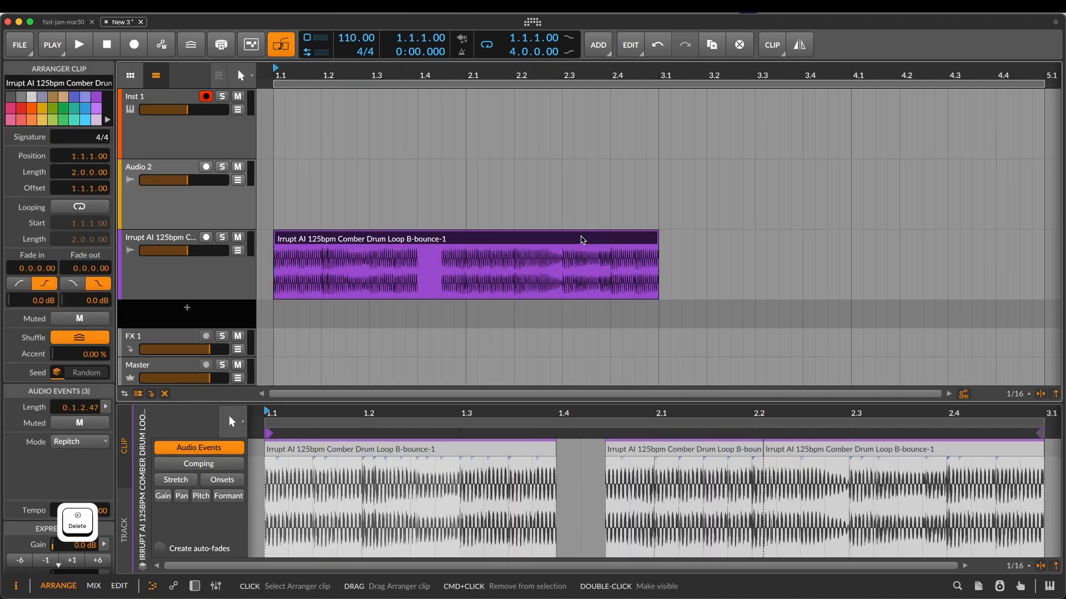
- Add Irrupt AI 125bpm Distill Drum Loop A from the browser at 3.1.1.00 and set the loop range to it
{"action": "key", "text": "alt+b"}
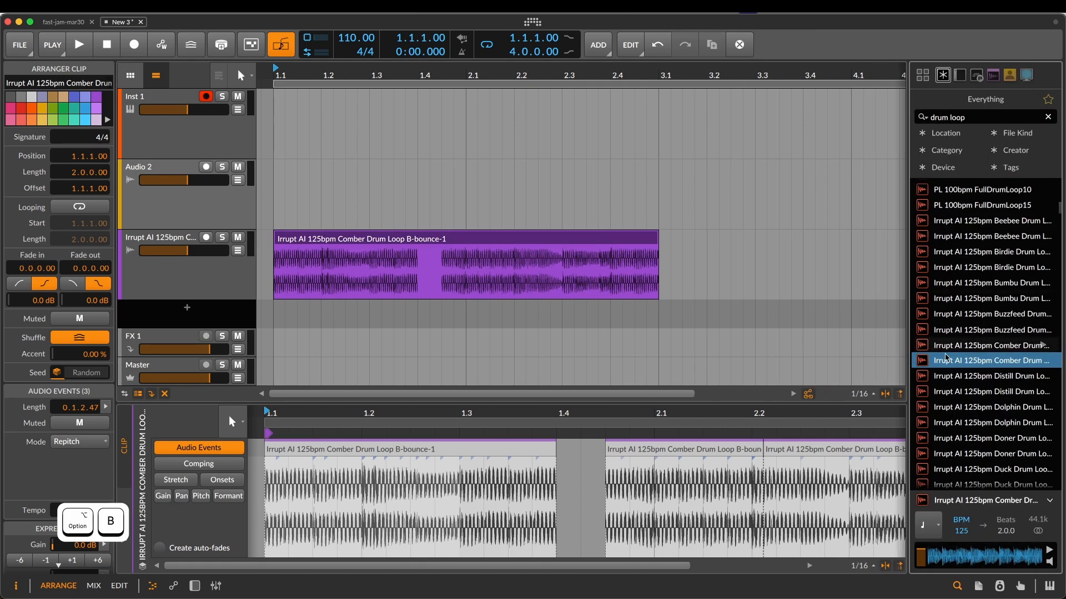
{"action": "left_click", "coordinate": [1021, 377]}
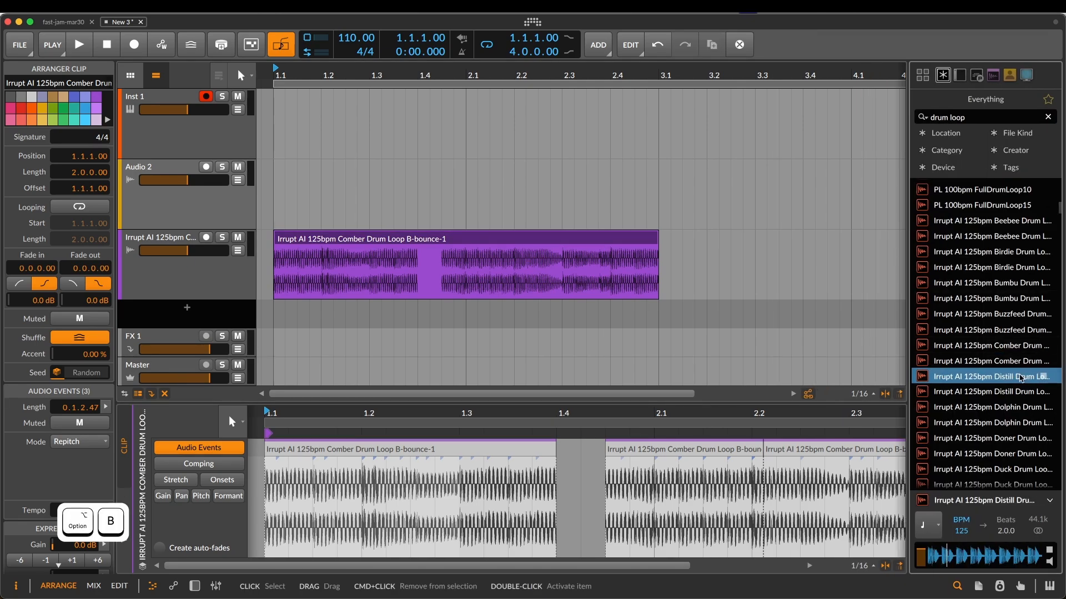
{"action": "left_click_drag", "start_coordinate": [1022, 377], "coordinate": [661, 269]}
{"action": "left_click", "coordinate": [696, 239]}
{"action": "key", "text": "super+l"}
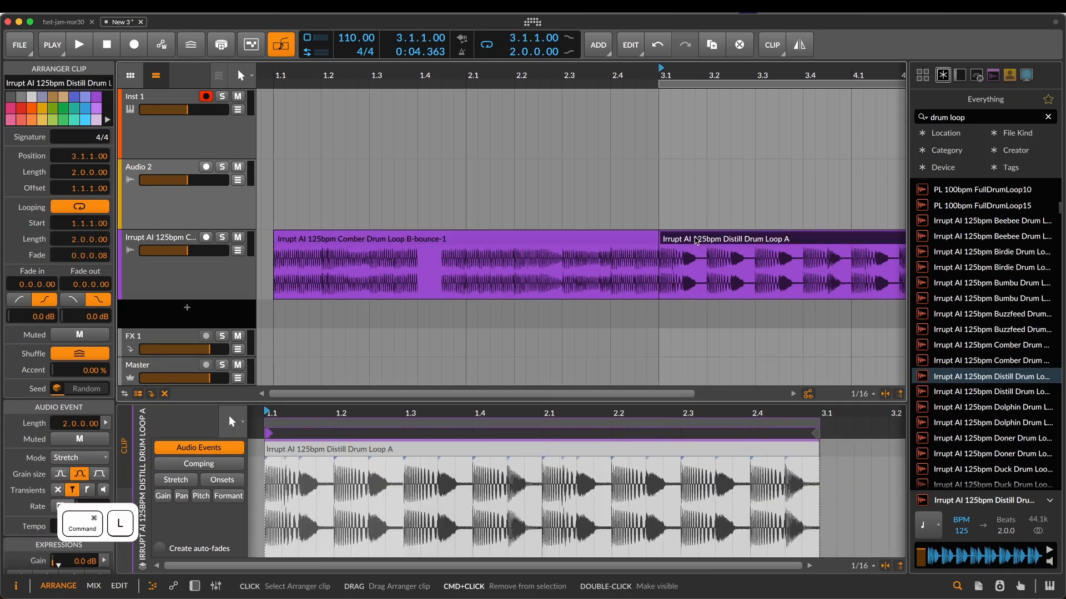
- Open the Distill Drum Loop A clip in the Edit view with its audio event selected
{"action": "scroll", "coordinate": [697, 240], "scroll_direction": "right", "scroll_amount": 5}
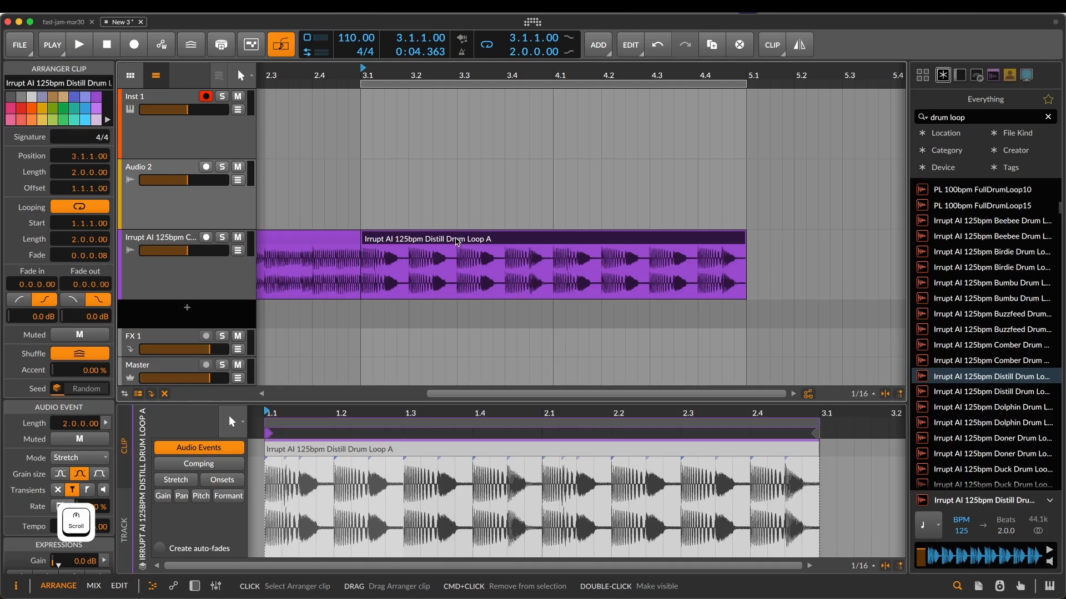
{"action": "double_click", "coordinate": [456, 242]}
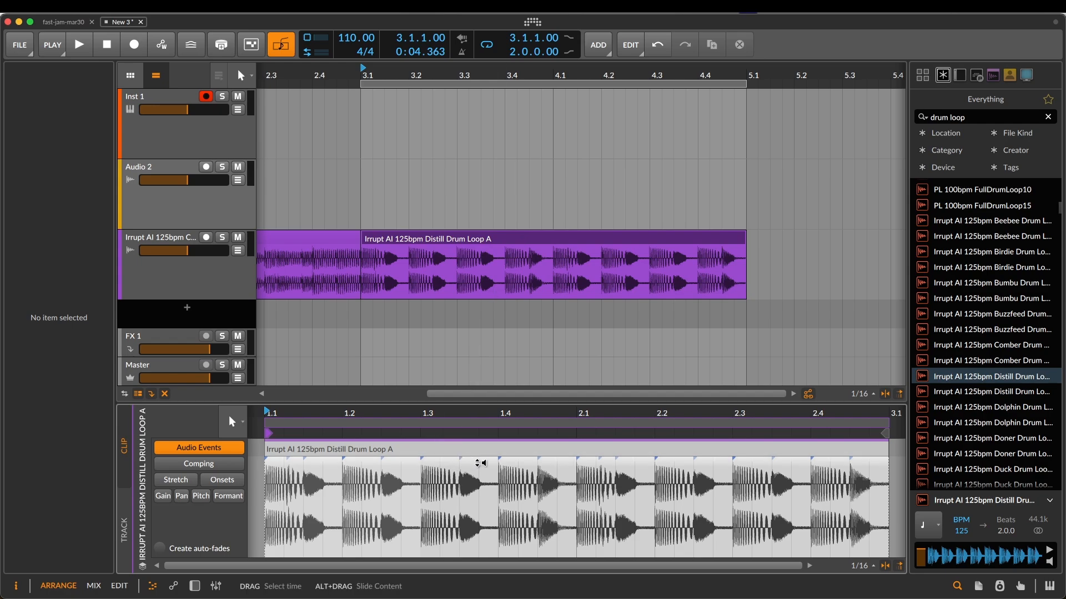
{"action": "left_click", "coordinate": [484, 451]}
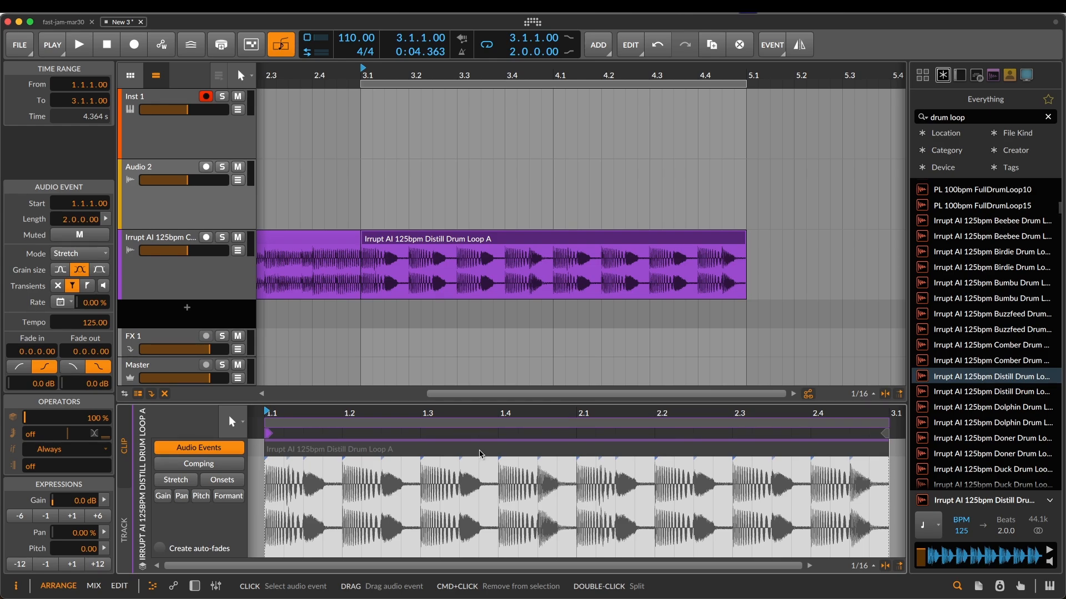
{"action": "key", "text": "shift+Tab"}
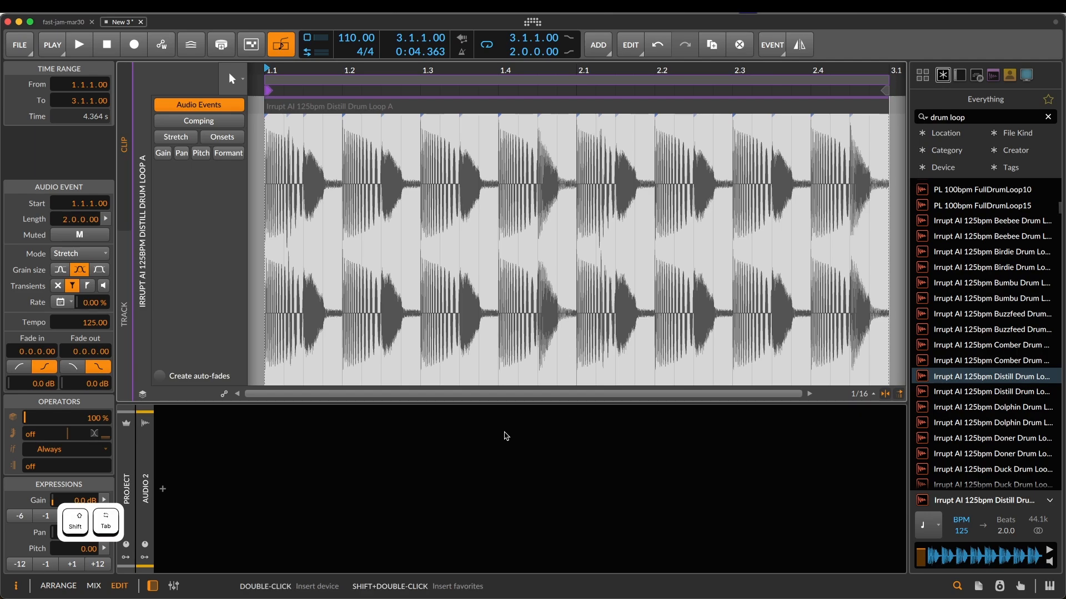
- Try slicing the audio event with the Knife tool between about 1.1.2 and 1.4.4, undo it, and return to the Pointer tool
{"action": "key", "text": "5"}
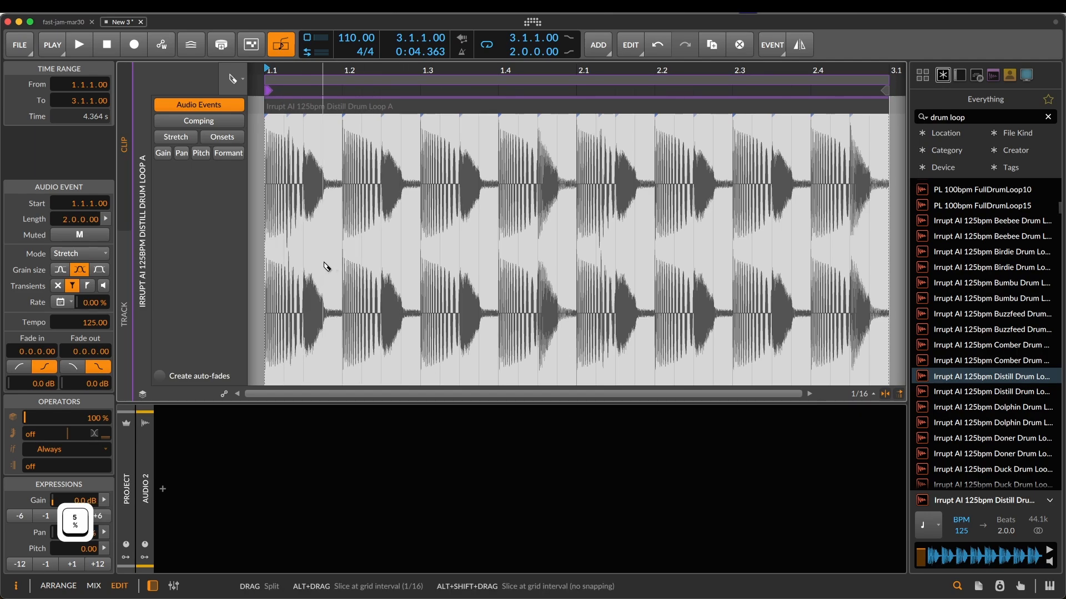
{"action": "left_click_drag", "start_coordinate": [283, 253], "coordinate": [558, 259]}
{"action": "key", "text": "super+z"}
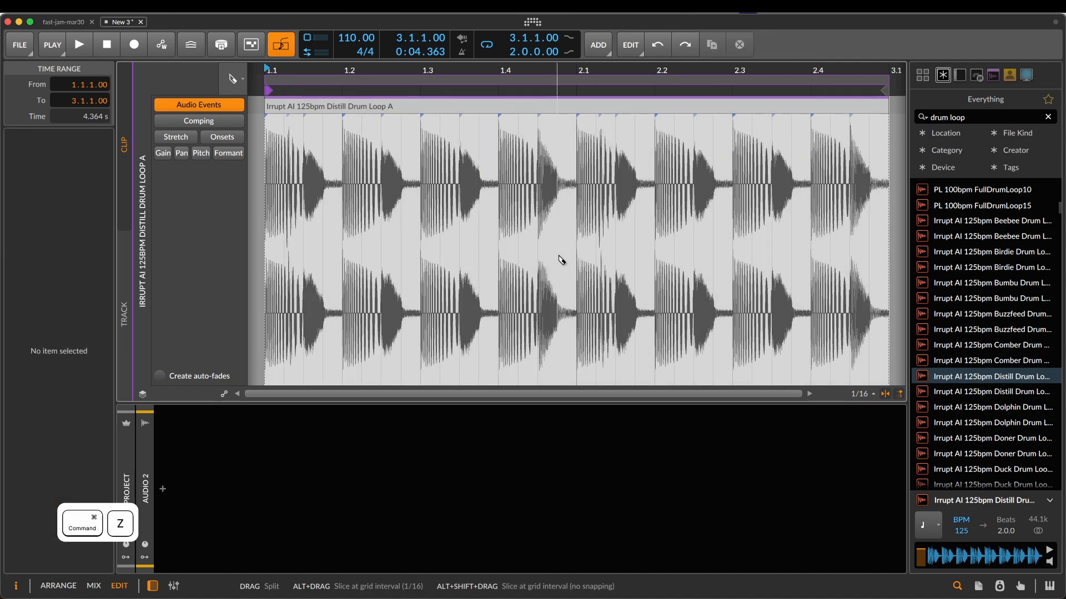
{"action": "key", "text": "1"}
- Slice the Distill Drum Loop A audio event in place at its onsets with a 0 % onset threshold
{"action": "right_click", "coordinate": [499, 113]}
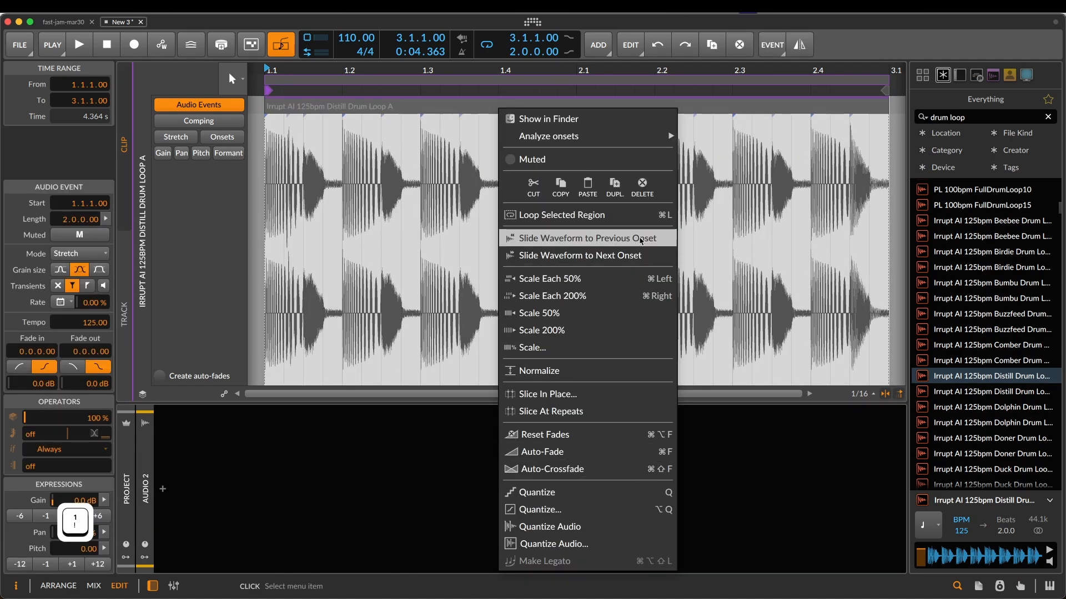
{"action": "left_click", "coordinate": [639, 401]}
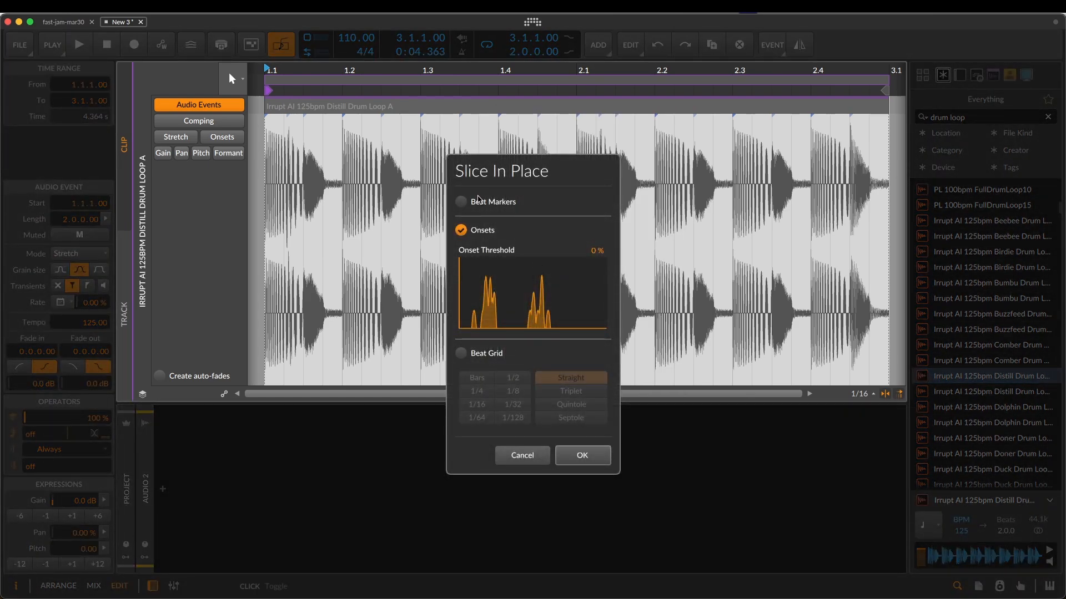
{"action": "left_click", "coordinate": [575, 455]}
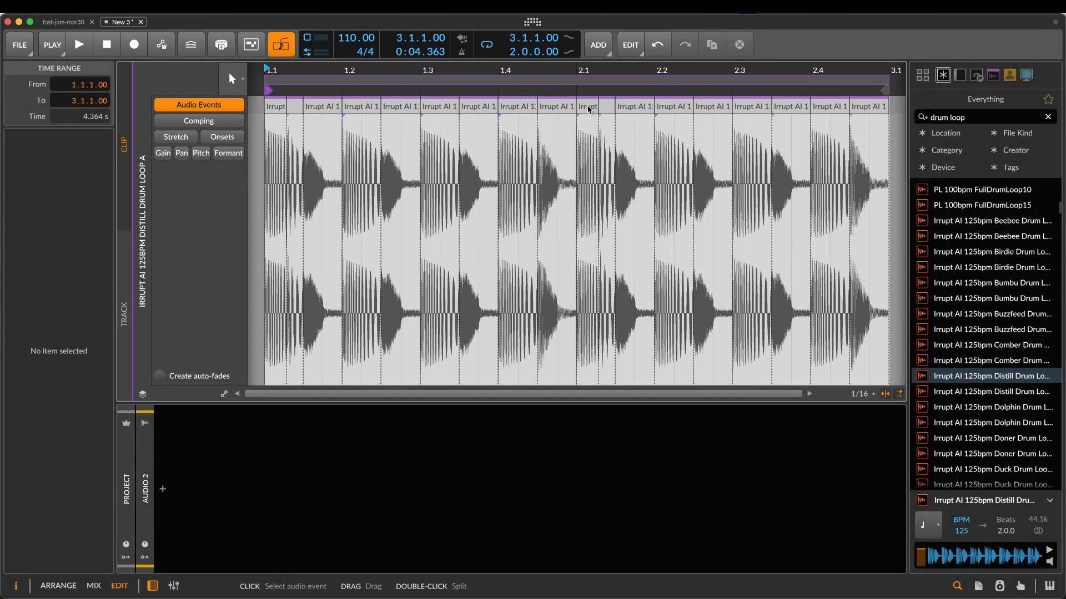
- Select the slice starting at 1.1.2.99, and switch the selection to the slice from 1.2.2.99 to 1.3.1.00
{"action": "left_click", "coordinate": [319, 106]}
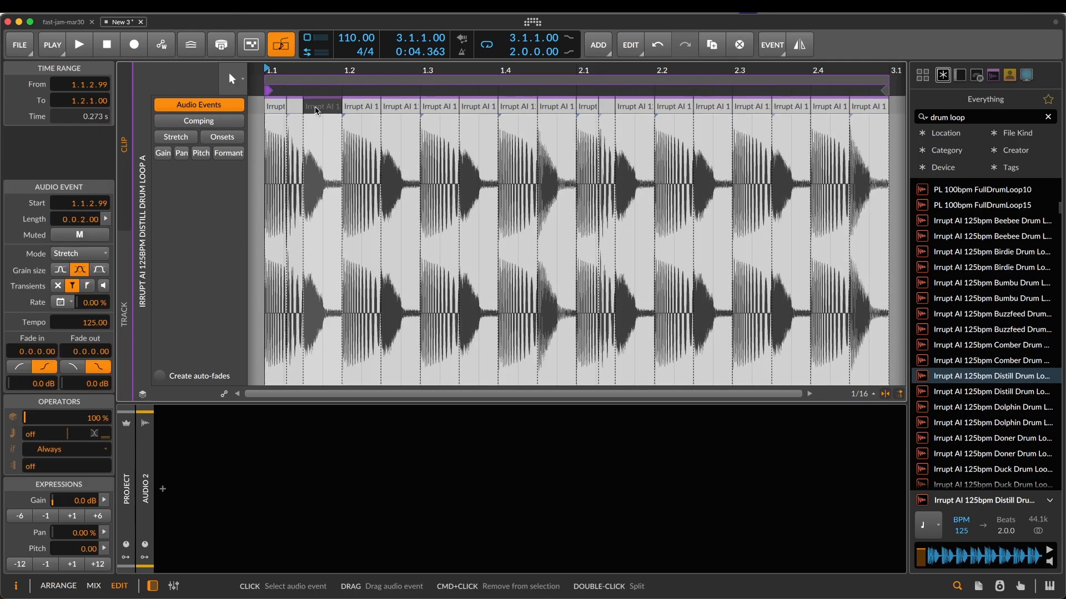
{"action": "left_click", "coordinate": [409, 105]}
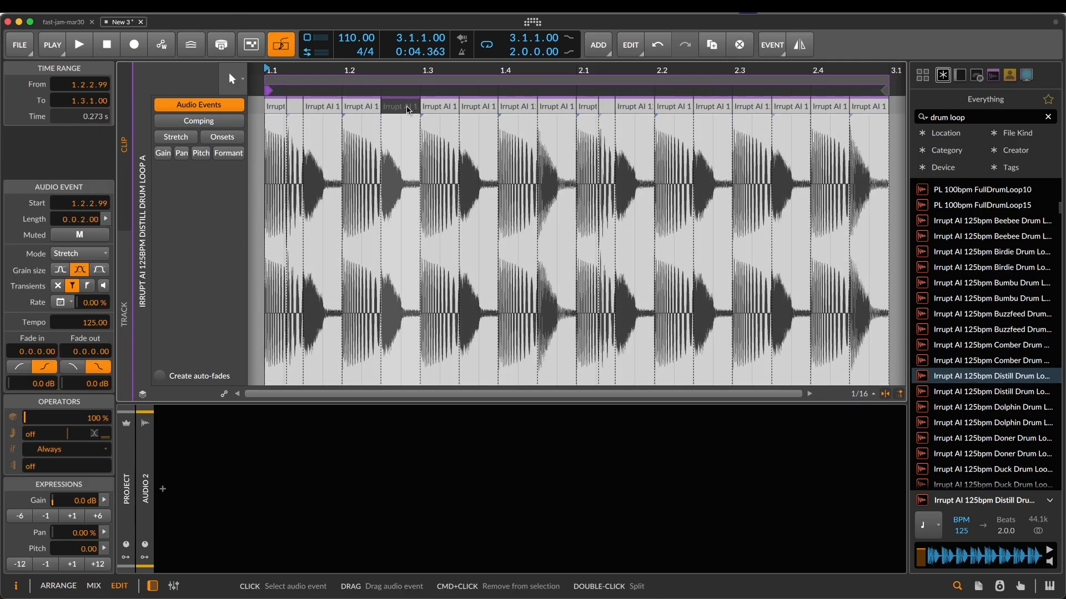
{"action": "scroll", "coordinate": [107, 239], "scroll_direction": "down", "scroll_amount": 1}
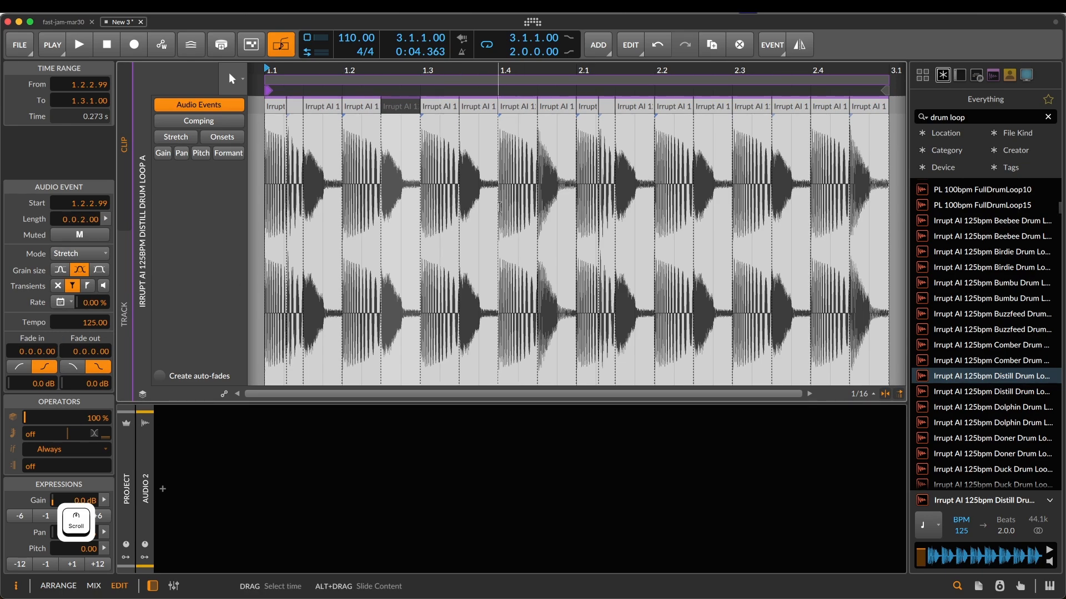
- Set the stretch mode of all 18 audio events in the clip to Elastique Pro and play the loop briefly
{"action": "left_click", "coordinate": [482, 211]}
{"action": "left_click", "coordinate": [271, 108]}
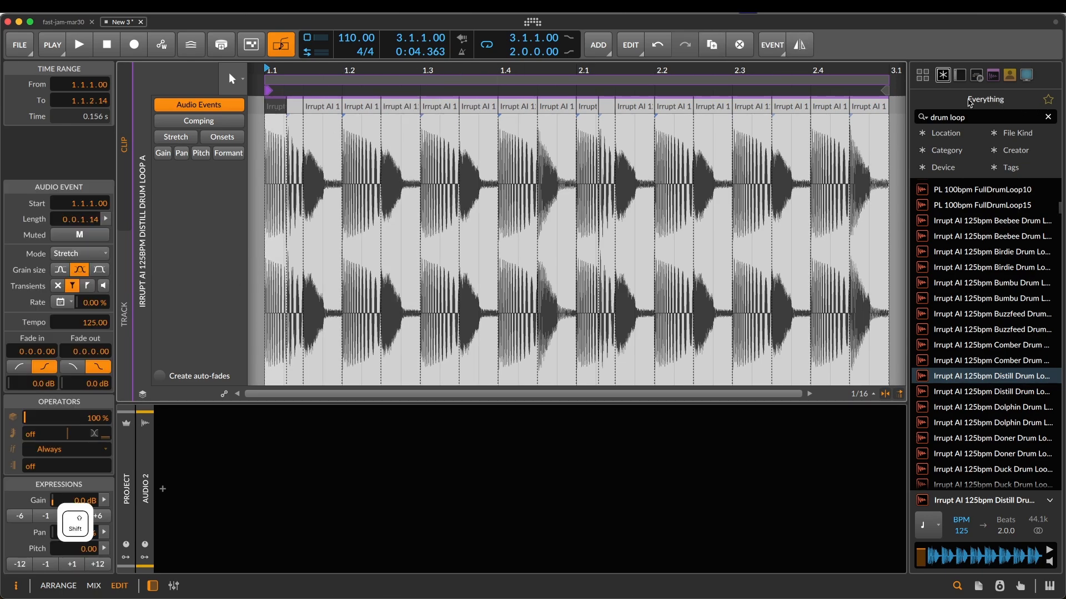
{"action": "left_click", "coordinate": [870, 107], "text": "shift"}
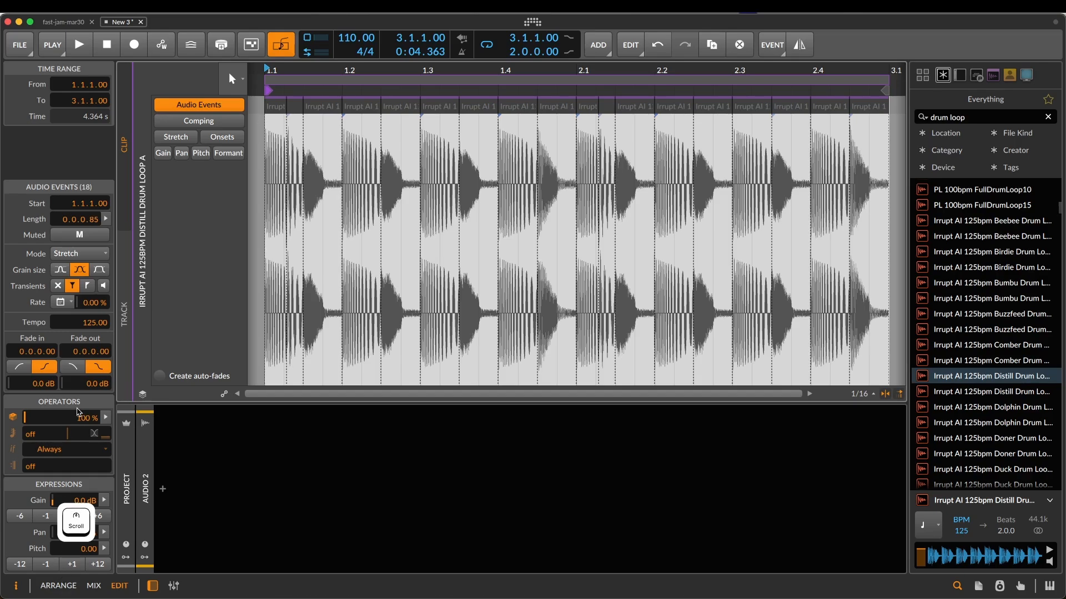
{"action": "left_click", "coordinate": [79, 253]}
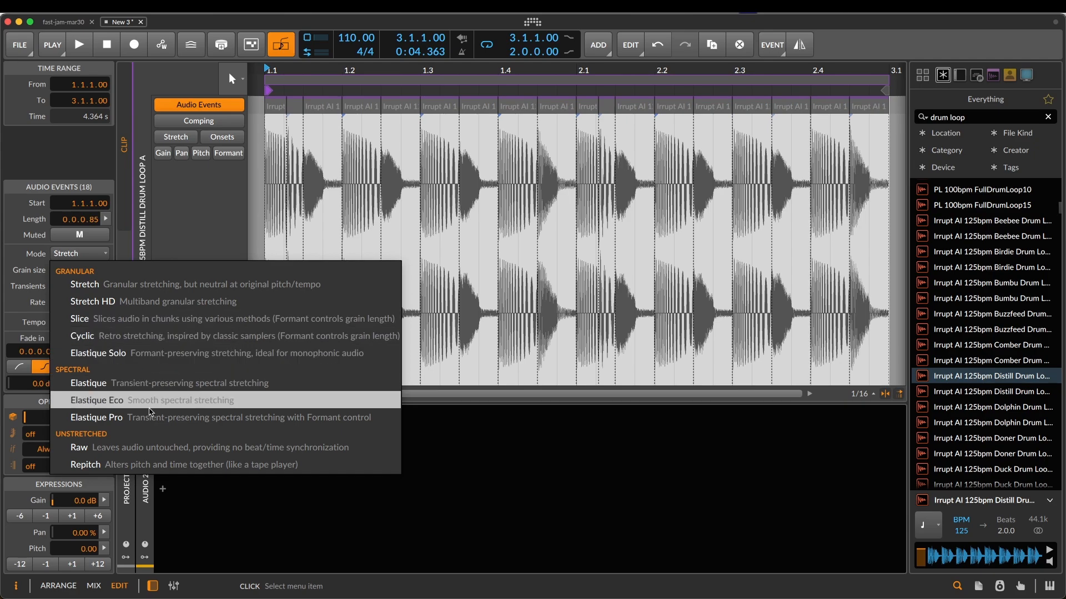
{"action": "left_click", "coordinate": [147, 418]}
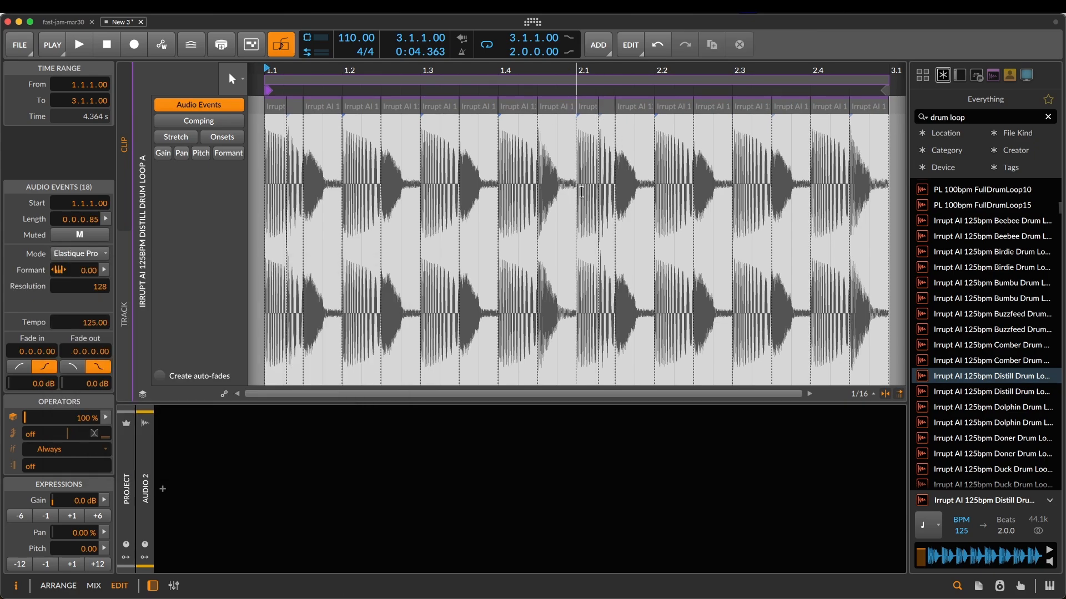
{"action": "left_click", "coordinate": [576, 195]}
{"action": "key", "text": "space"}
{"action": "key", "text": "space"}
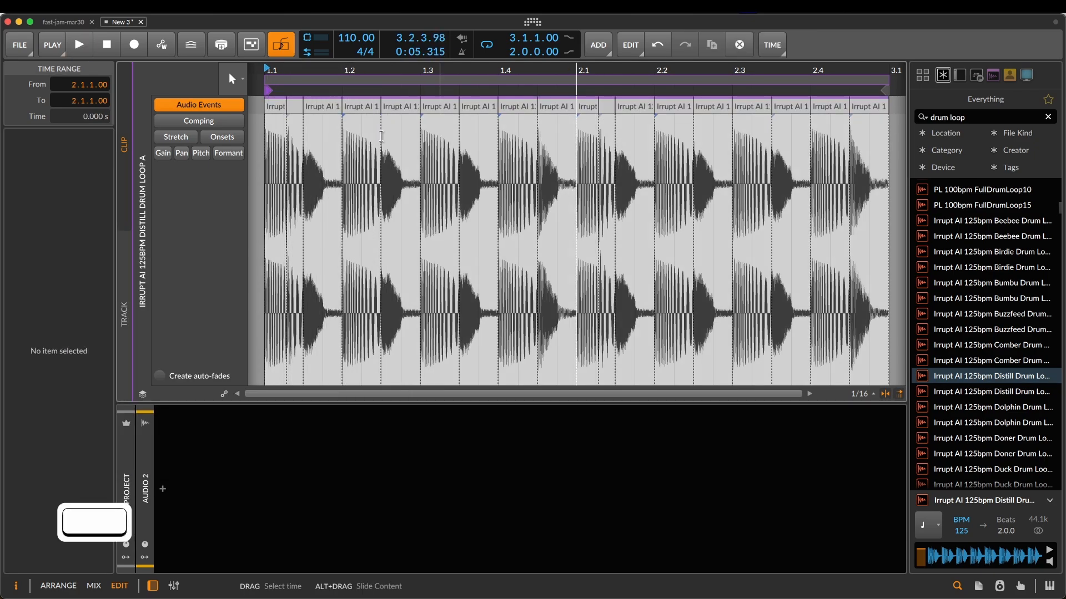
- Raise the pitch of all audio events in the clip to 7.00 semitones while auditioning the loop
{"action": "left_click", "coordinate": [319, 110]}
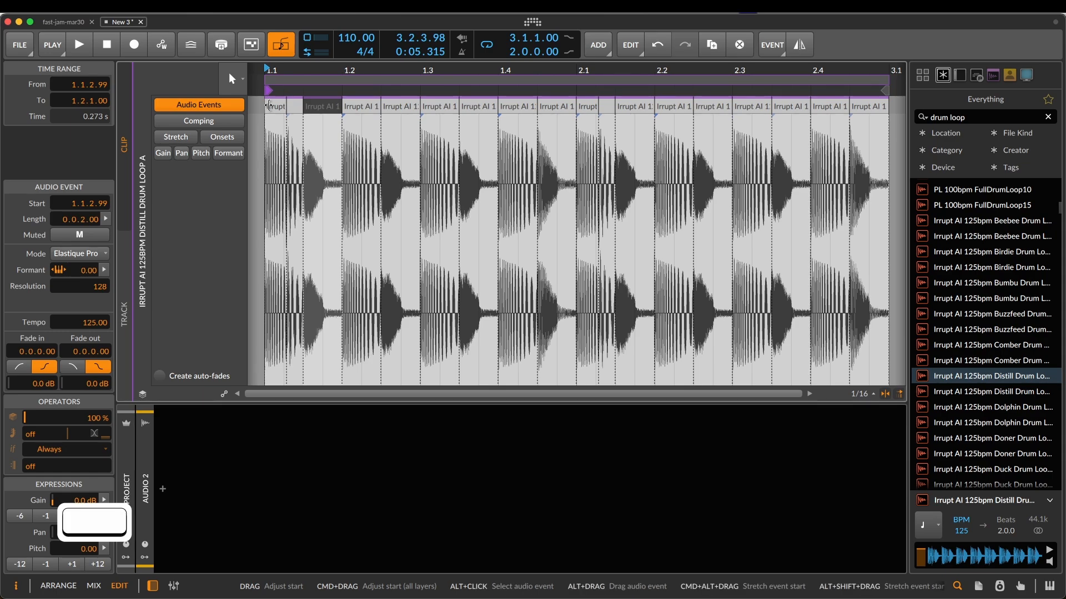
{"action": "left_click", "coordinate": [276, 110]}
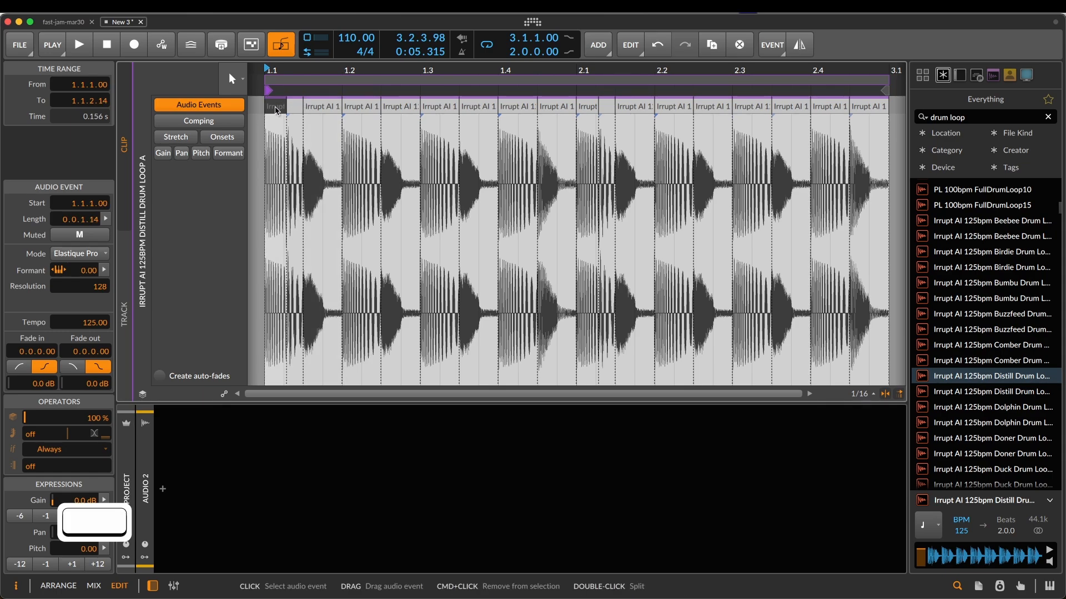
{"action": "left_click", "coordinate": [850, 108], "text": "shift"}
{"action": "left_click", "coordinate": [72, 564]}
{"action": "left_click", "coordinate": [70, 566]}
{"action": "left_click", "coordinate": [70, 566]}
{"action": "left_click", "coordinate": [70, 566]}
{"action": "key", "text": "space"}
{"action": "left_click", "coordinate": [69, 566]}
{"action": "left_click", "coordinate": [47, 565]}
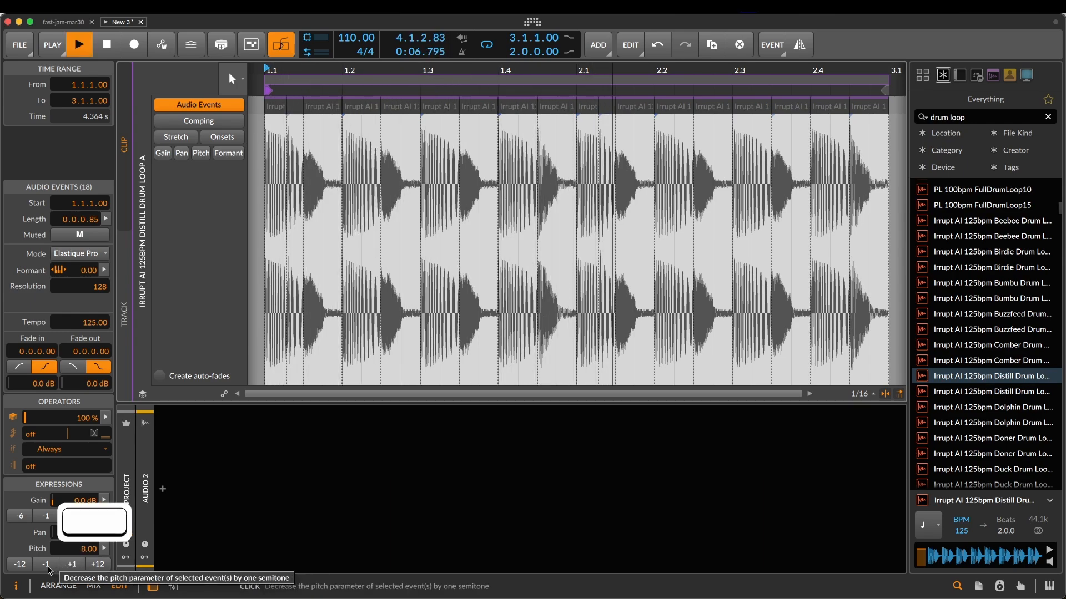
{"action": "key", "text": "space"}
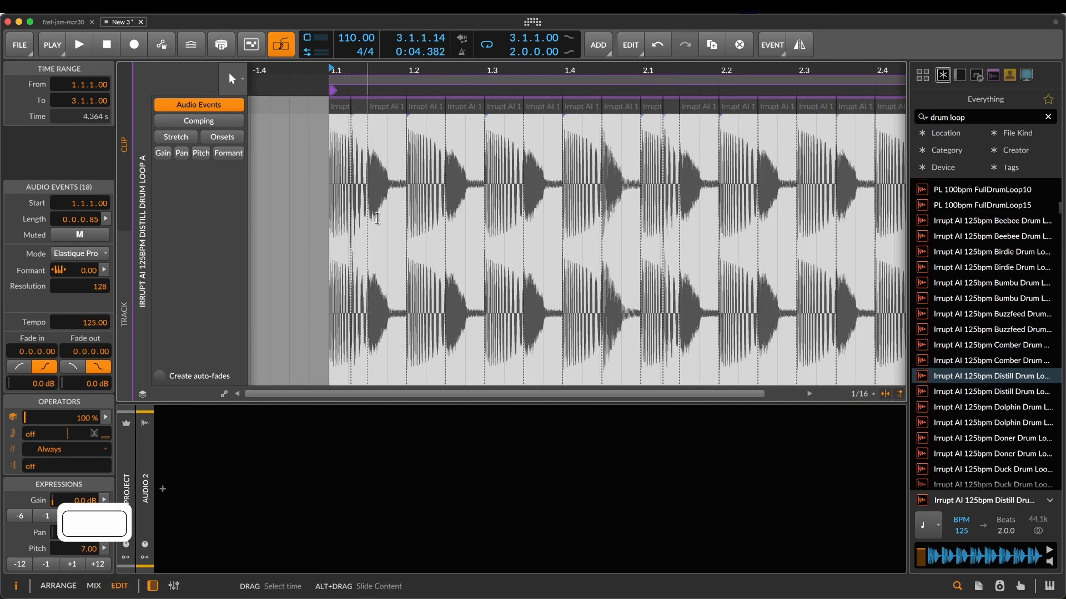
- Set the stretch mode of the audio event running from 2.2.2.99 to 2.3.1.00 to Cyclic
{"action": "scroll", "coordinate": [416, 173], "scroll_direction": "right", "scroll_amount": 5}
{"action": "scroll", "coordinate": [417, 173], "scroll_direction": "right", "scroll_amount": 2}
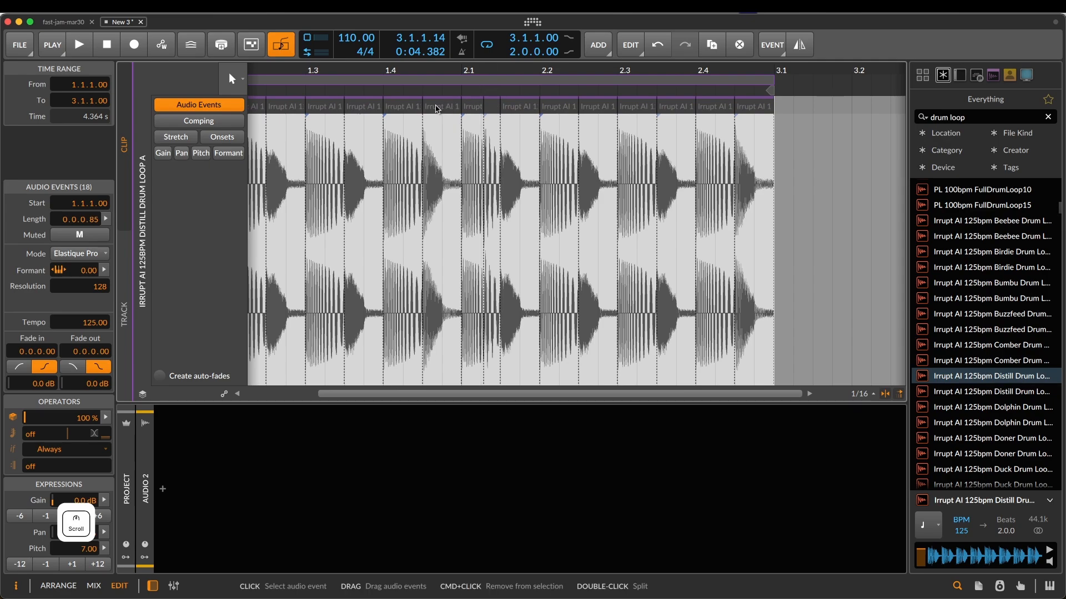
{"action": "left_click", "coordinate": [436, 109]}
{"action": "left_click", "coordinate": [556, 109]}
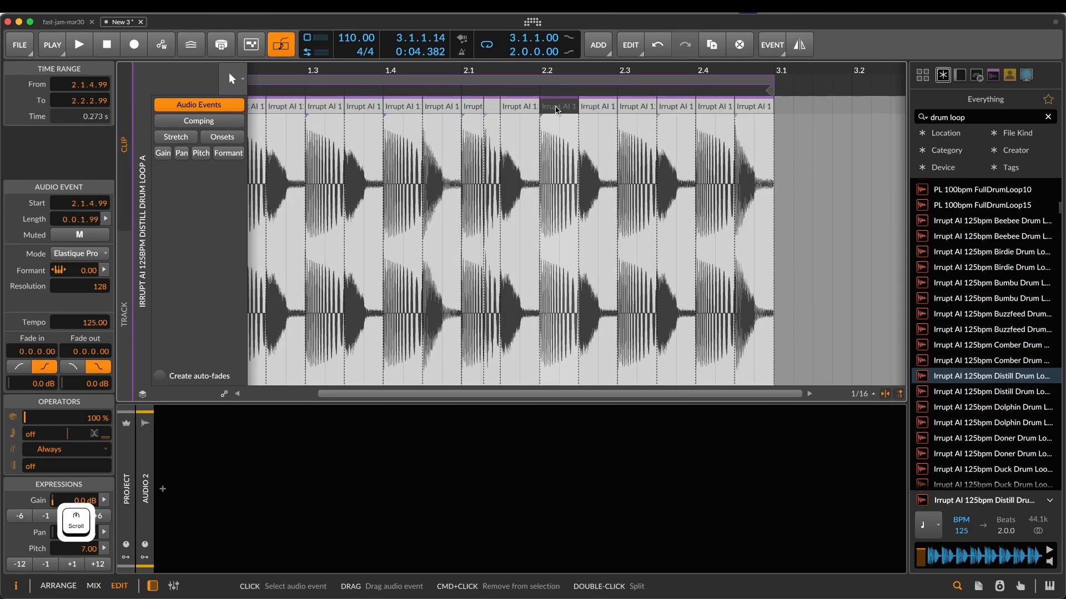
{"action": "left_click", "coordinate": [594, 108]}
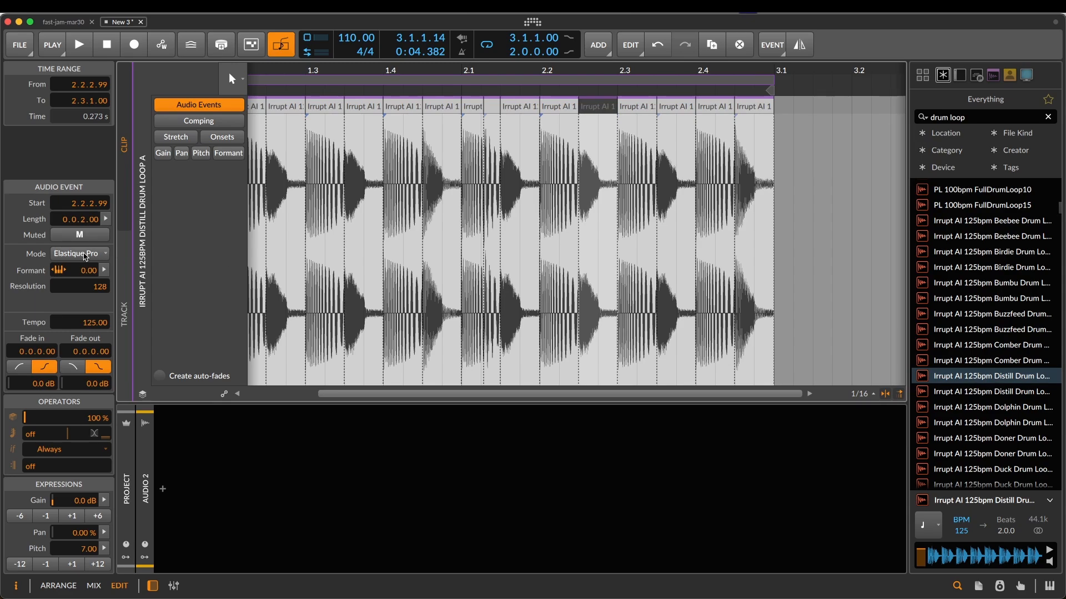
{"action": "left_click", "coordinate": [79, 253]}
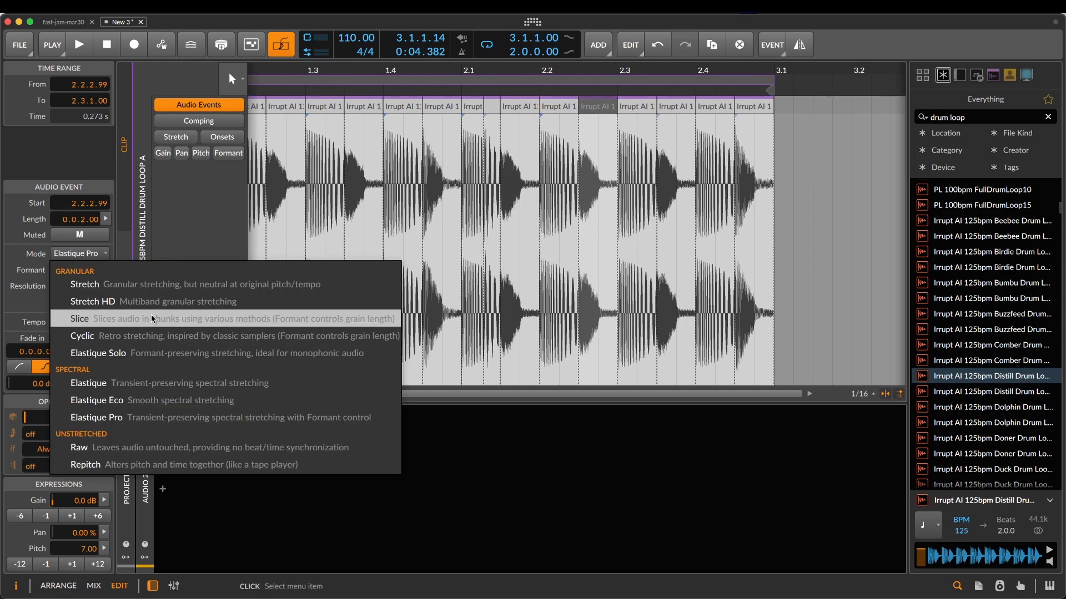
{"action": "left_click", "coordinate": [148, 336]}
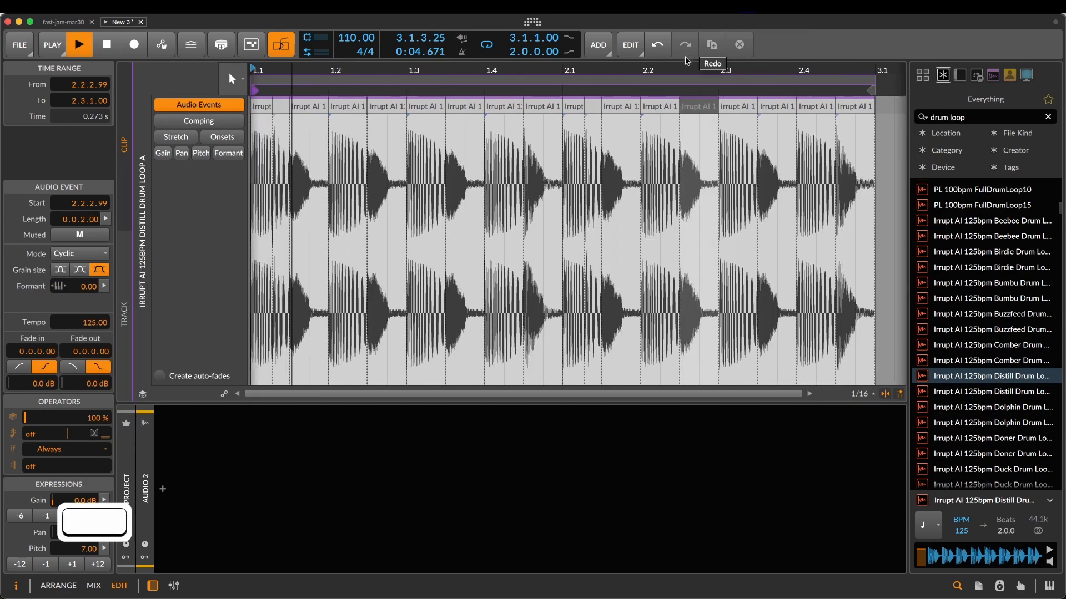
- Delete the four audio events between 2.3.1.00 and the clip's end at 3.1.1.00
{"action": "left_click", "coordinate": [735, 103]}
{"action": "left_click", "coordinate": [858, 110], "text": "shift"}
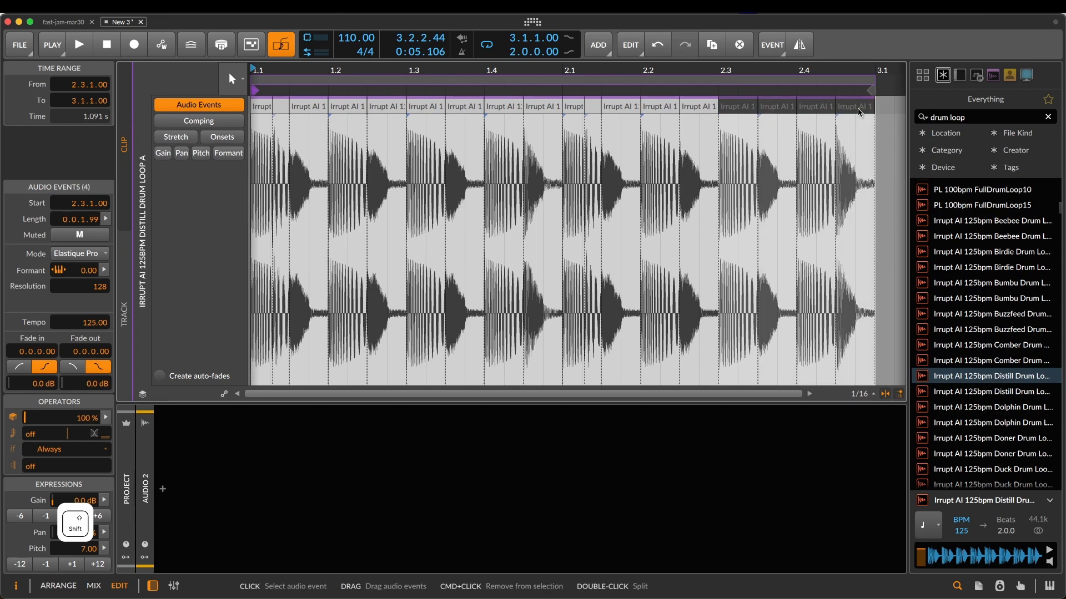
{"action": "key", "text": "Delete"}
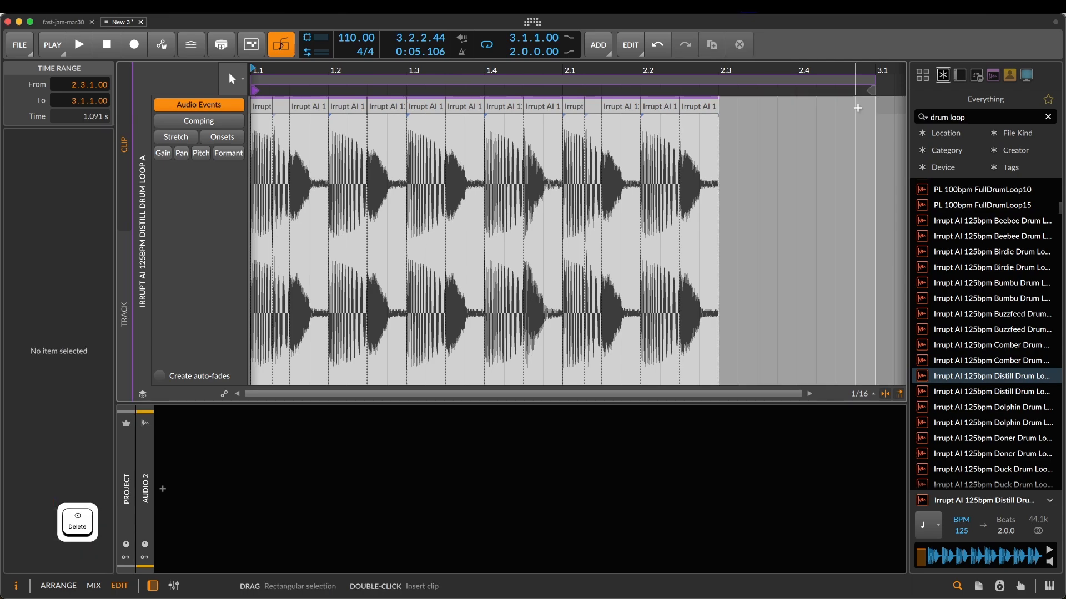
- Time-stretch the final Cyclic event so it ends at 3.1.1.00, and audition the loop
{"action": "left_click", "coordinate": [715, 107]}
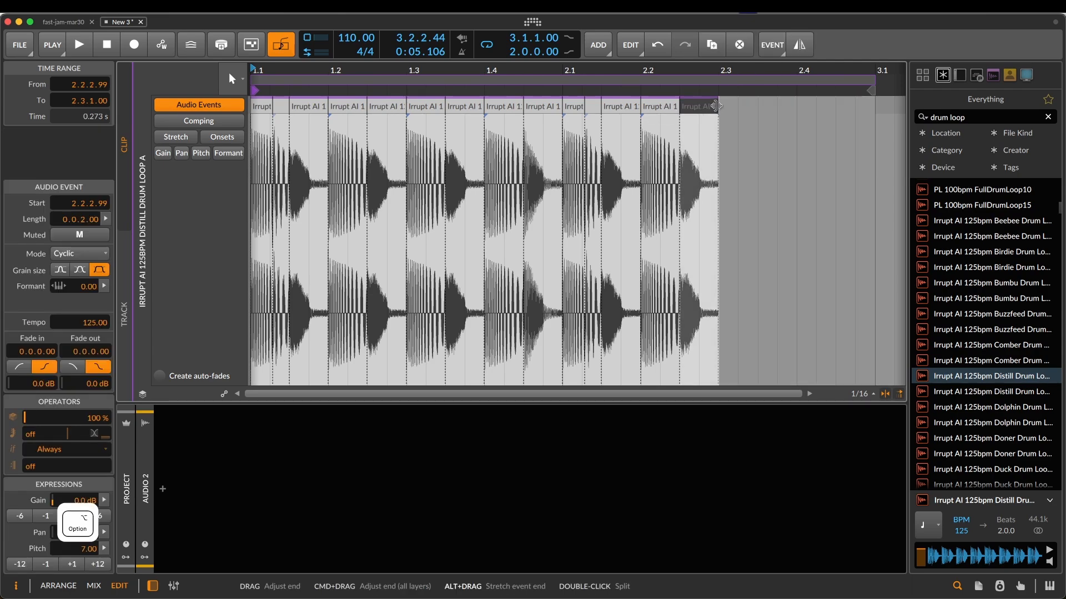
{"action": "key", "text": "space"}
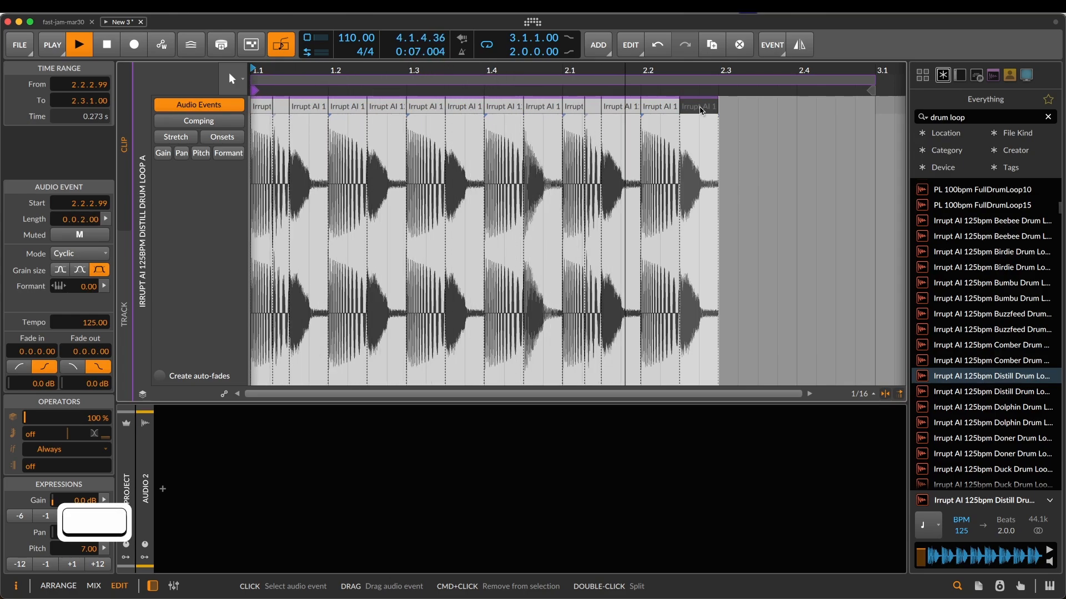
{"action": "key", "text": "space"}
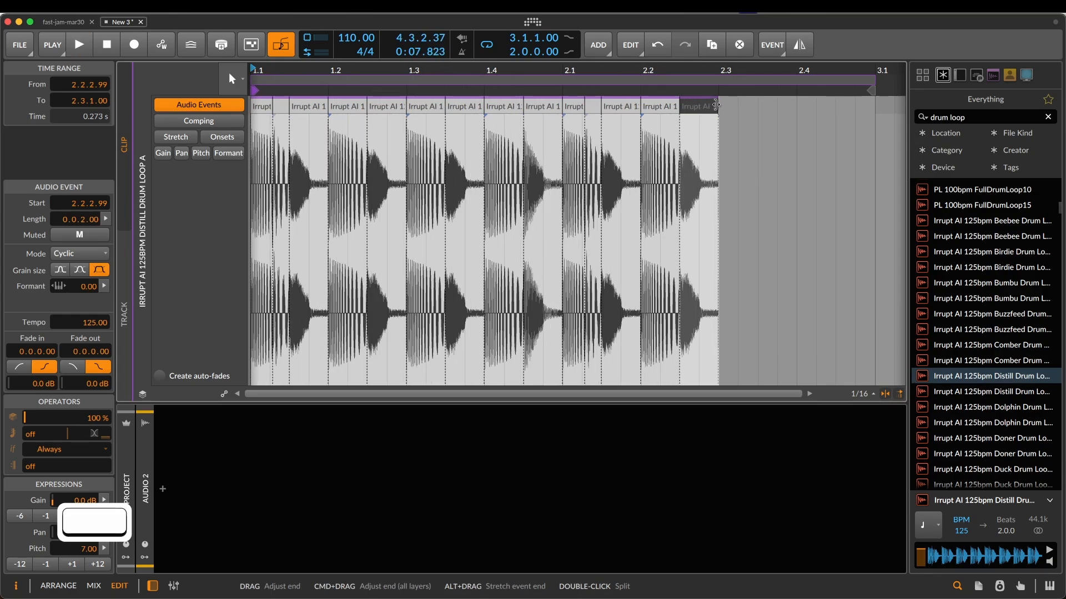
{"action": "key", "text": "alt"}
{"action": "left_click_drag", "start_coordinate": [716, 104], "coordinate": [866, 104]}
{"action": "key", "text": "space"}
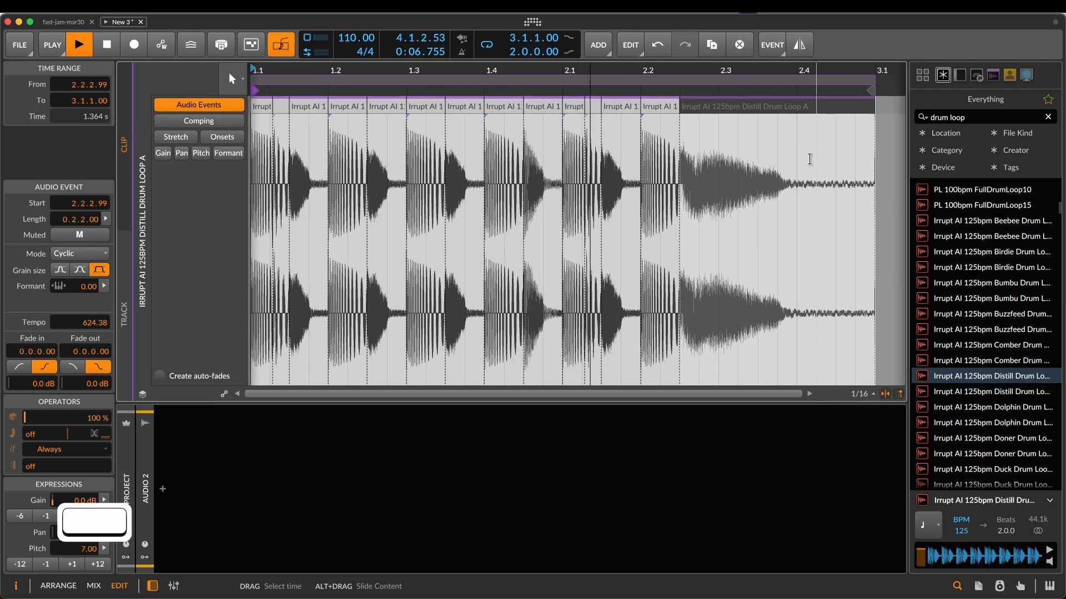
{"action": "key", "text": "space"}
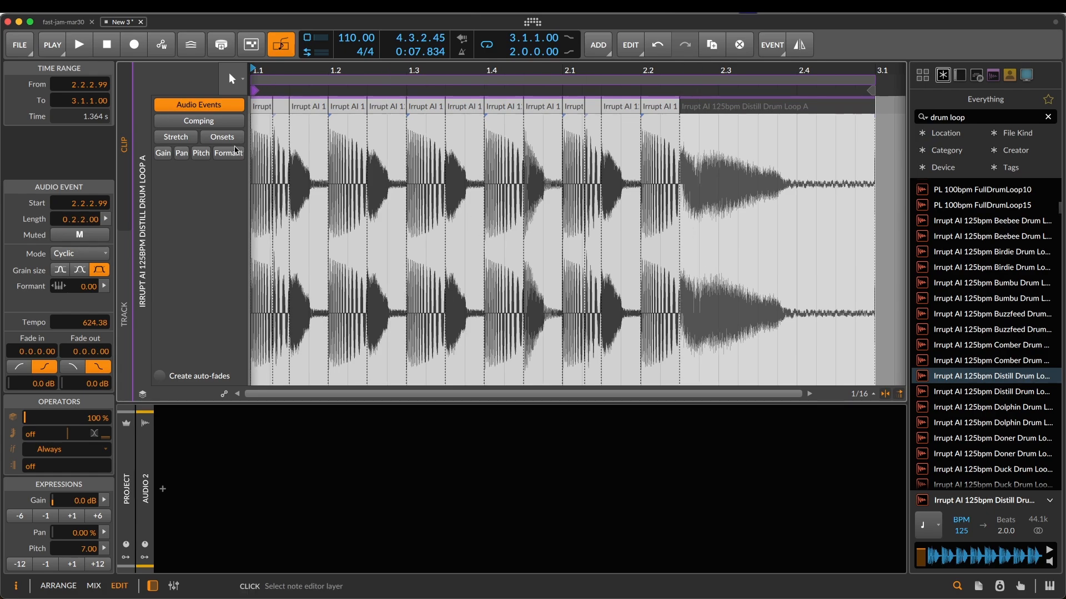
- Show the formant expression and add a formant point with value 22.00 at the start of the stretched last event
{"action": "left_click", "coordinate": [222, 154]}
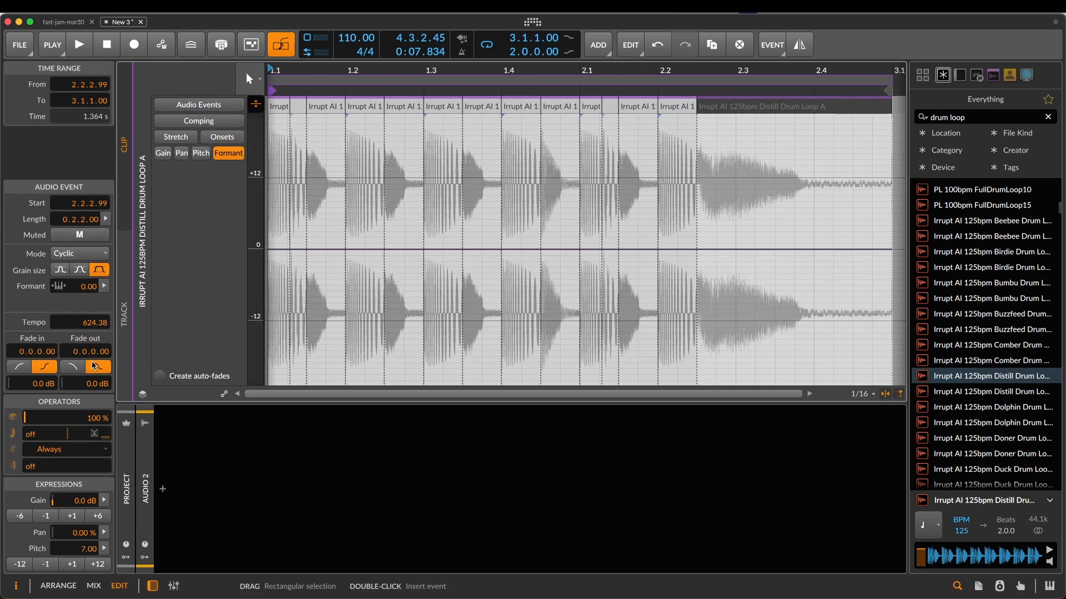
{"action": "left_click", "coordinate": [88, 257]}
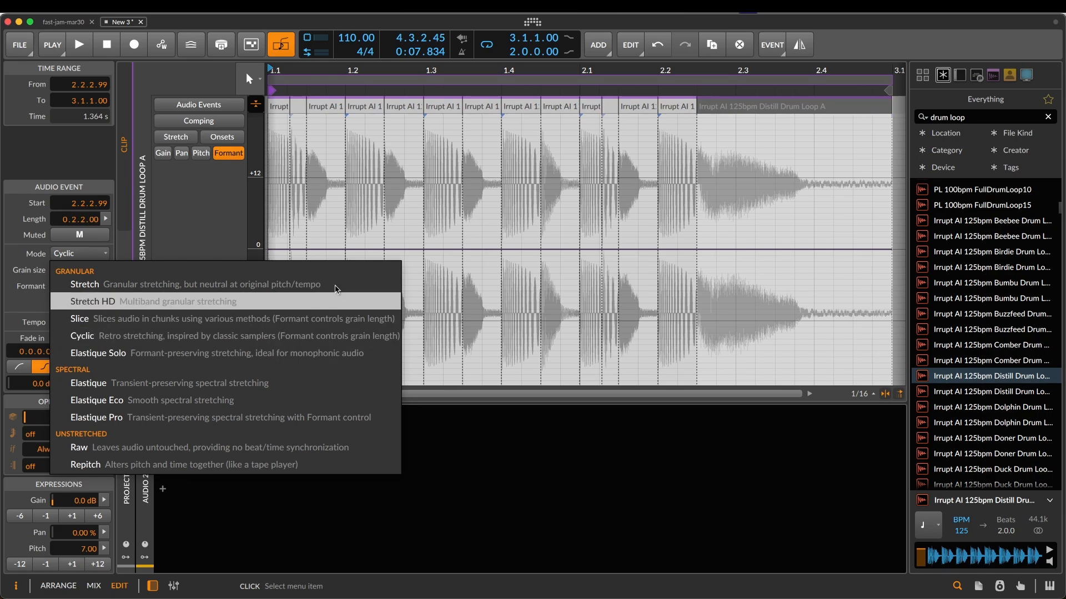
{"action": "left_click", "coordinate": [784, 241]}
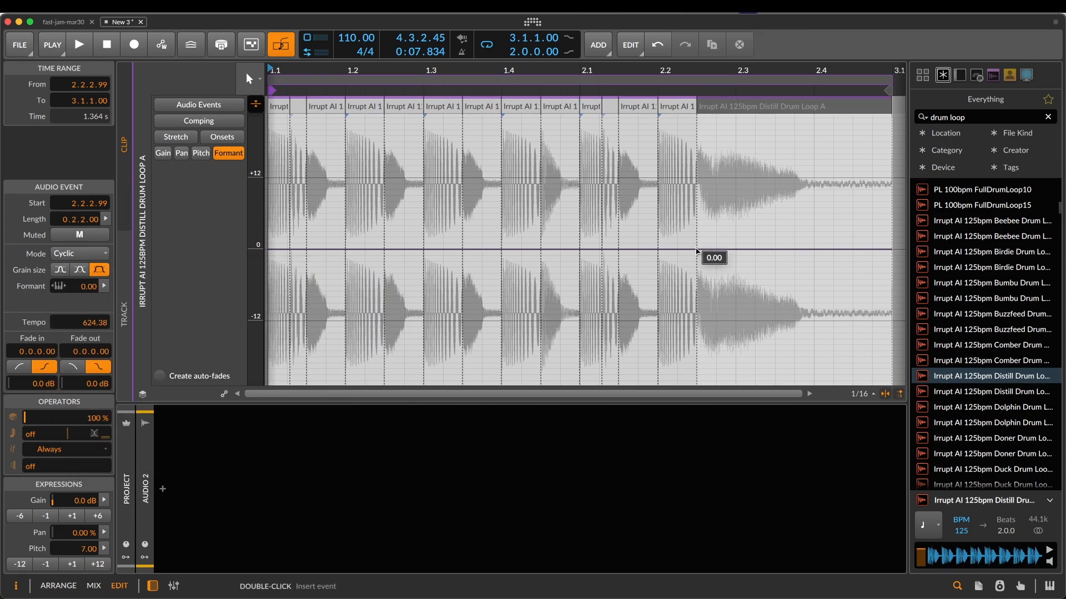
{"action": "left_click", "coordinate": [703, 146]}
{"action": "left_click_drag", "start_coordinate": [698, 145], "coordinate": [698, 118]}
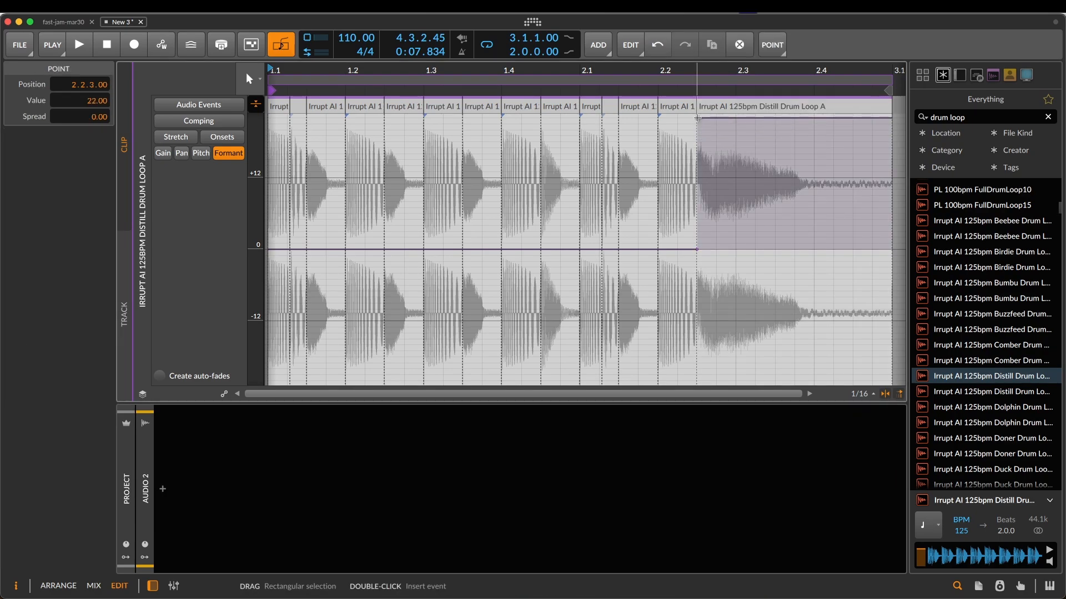
- Add a formant point below -12 at the last event's end, bend the line into a steep falling curve, and audition it
{"action": "left_click", "coordinate": [885, 360]}
{"action": "left_click", "coordinate": [885, 361]}
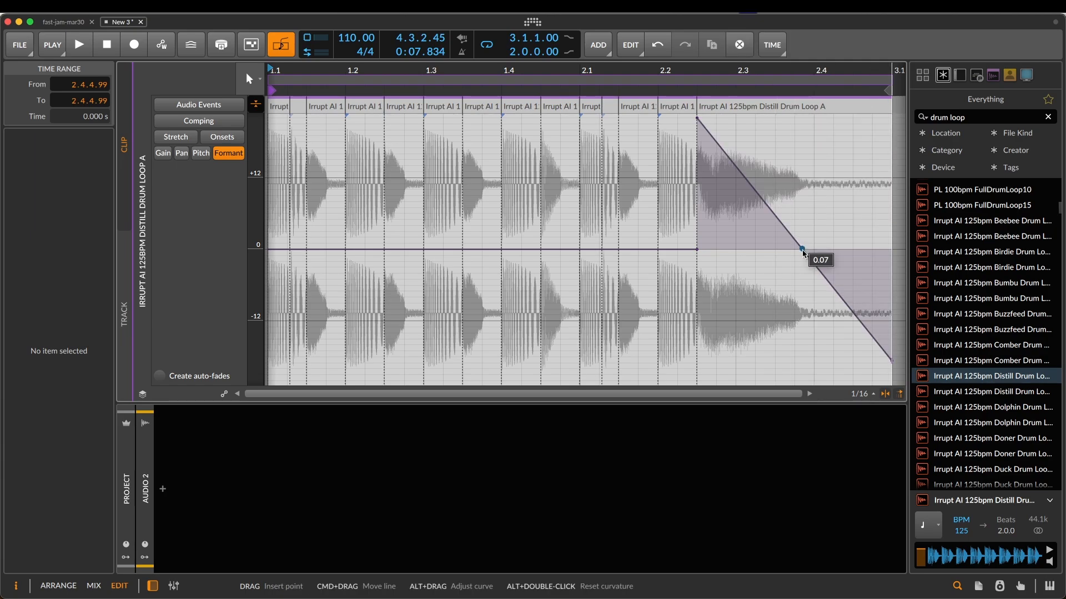
{"action": "left_click_drag", "start_coordinate": [802, 249], "coordinate": [802, 327]}
{"action": "key", "text": "space"}
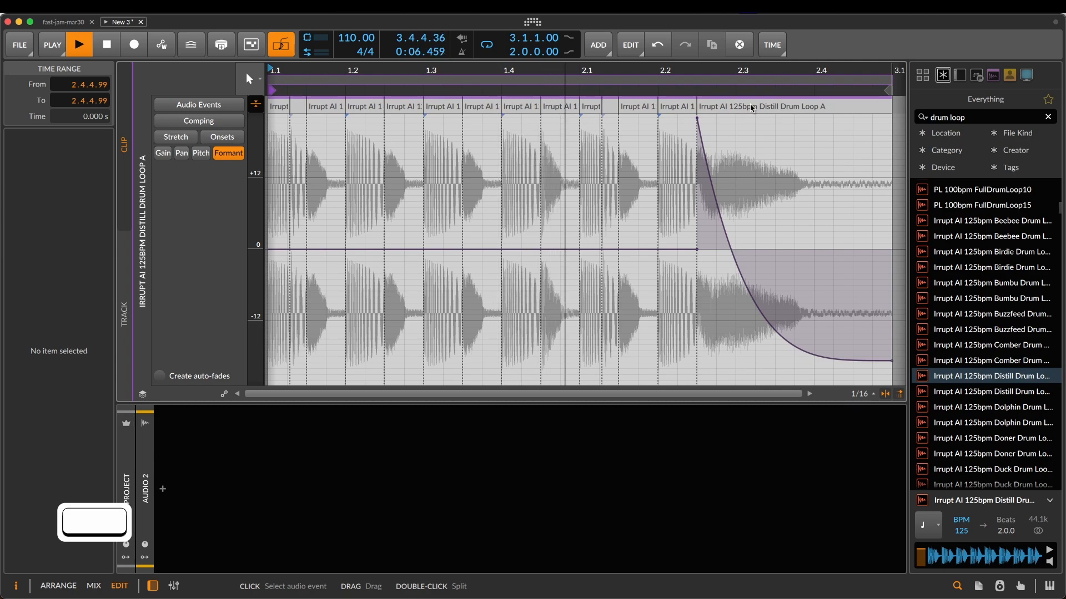
{"action": "key", "text": "space"}
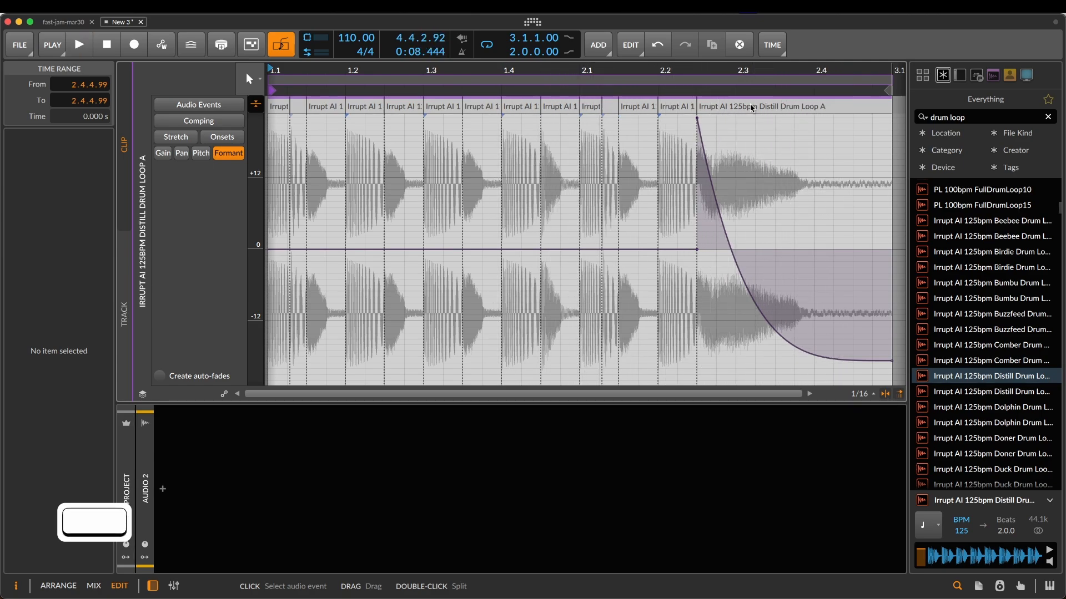
- Delete the nine audio events between 1.2.2.99 and the stretched last event at 2.2.2.99
{"action": "left_click", "coordinate": [749, 104]}
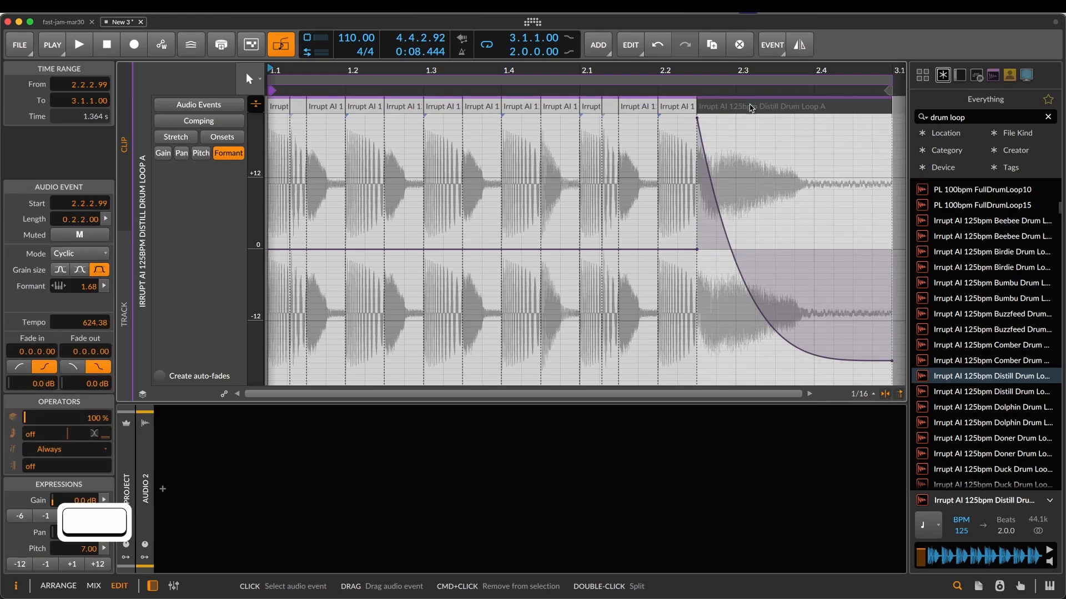
{"action": "scroll", "coordinate": [415, 150], "scroll_direction": "left", "scroll_amount": 5}
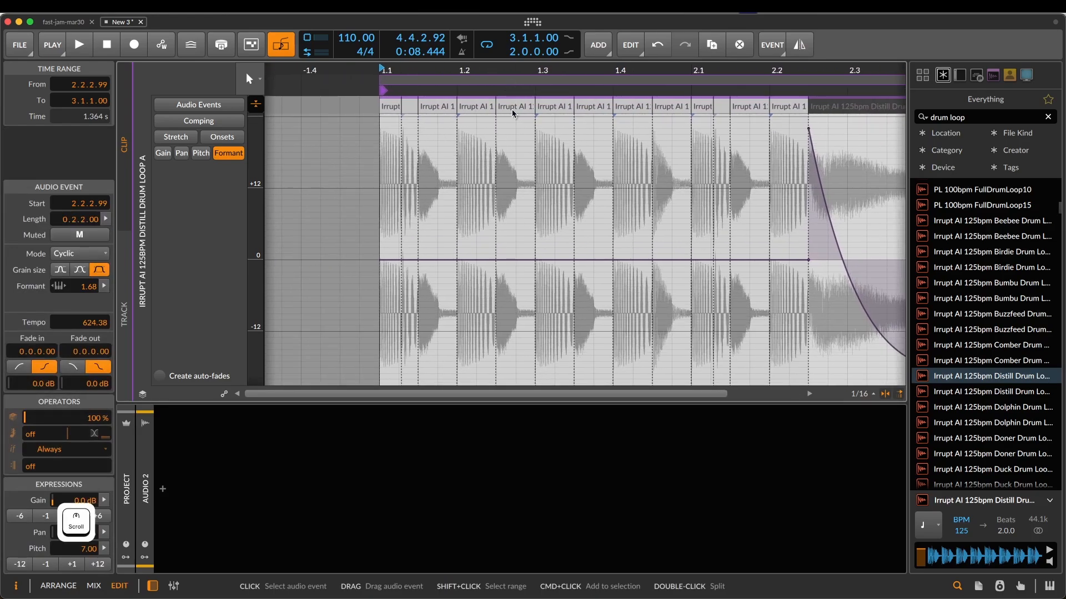
{"action": "left_click", "coordinate": [512, 106]}
{"action": "left_click", "coordinate": [792, 108], "text": "shift"}
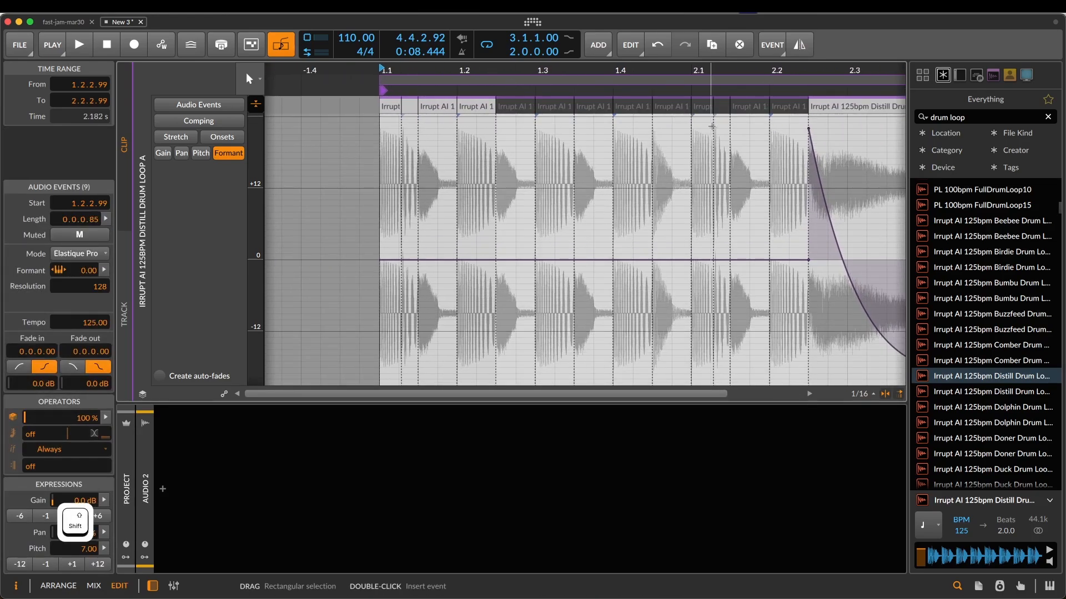
{"action": "key", "text": "Delete"}
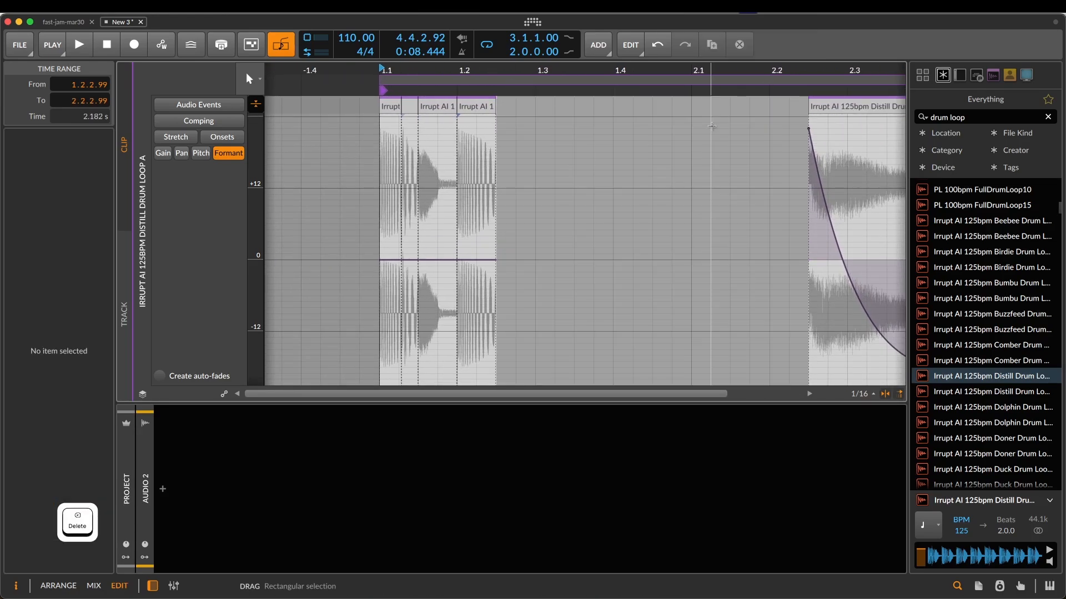
- Lengthen the audio event starting at 1.2.1.00 so that it ends at 2.2.1.00
{"action": "left_click", "coordinate": [480, 110]}
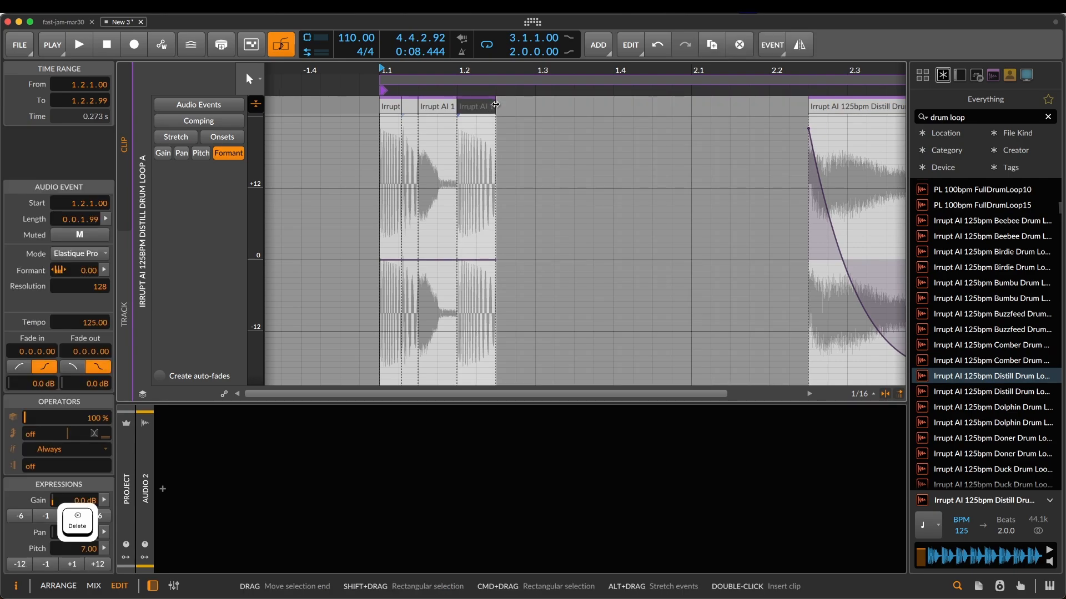
{"action": "left_click_drag", "start_coordinate": [495, 104], "coordinate": [774, 92]}
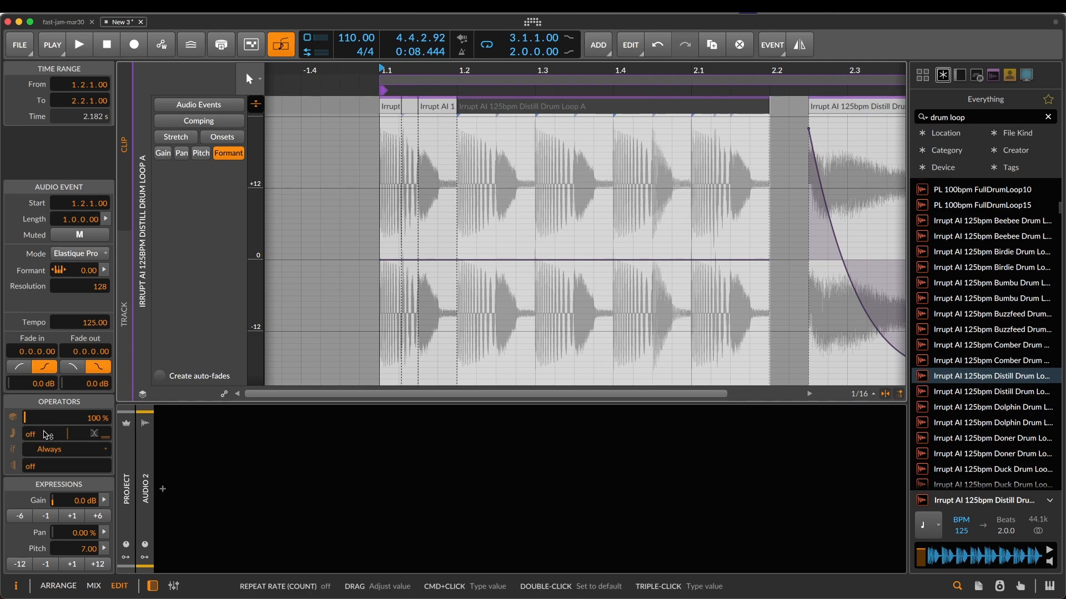
- Set the extended event to 8 repeats, curved from short to progressively longer repeats, and audition the loop
{"action": "left_click_drag", "start_coordinate": [58, 435], "coordinate": [49, 435]}
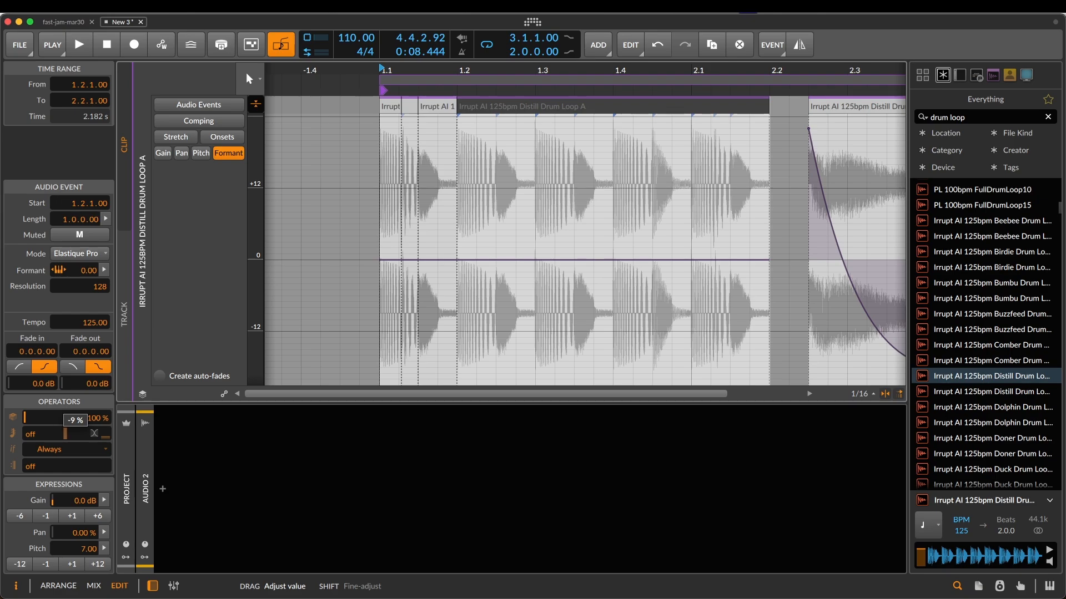
{"action": "key", "text": "super+z"}
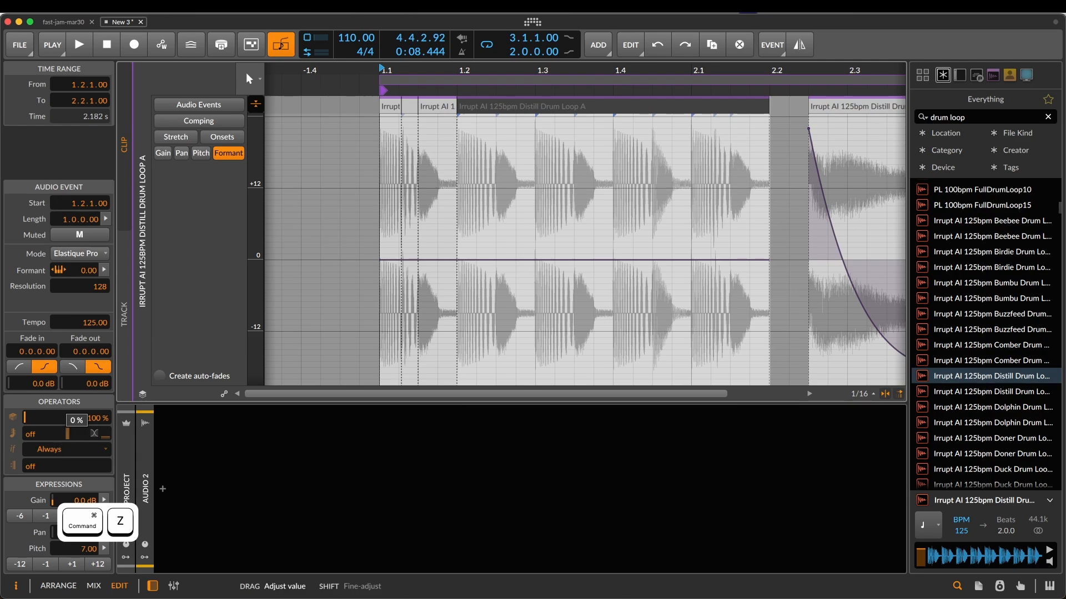
{"action": "left_click_drag", "start_coordinate": [32, 435], "coordinate": [67, 478]}
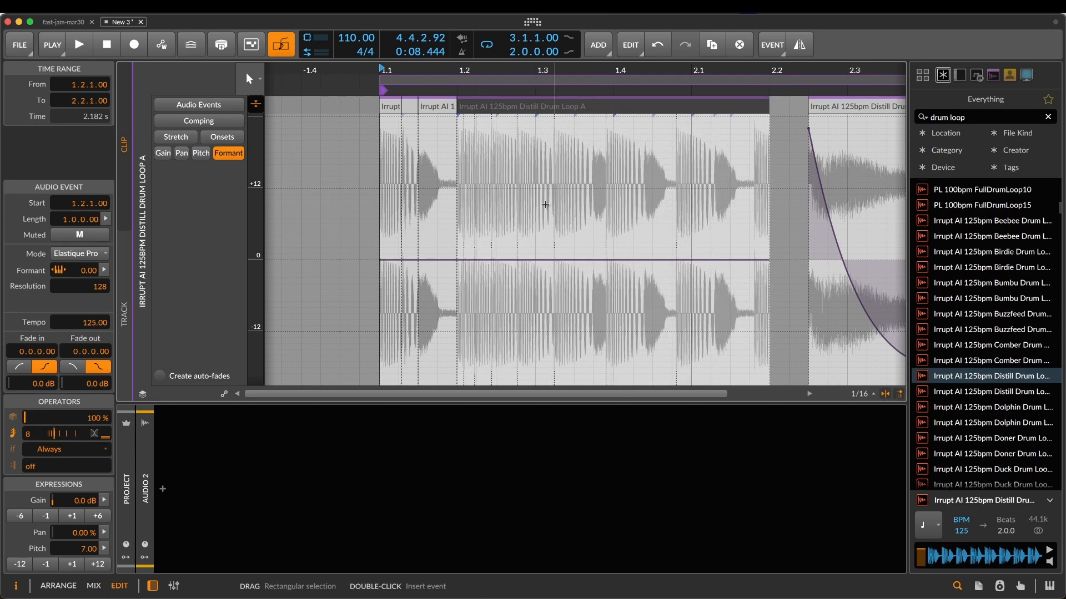
{"action": "key", "text": "space"}
{"action": "key", "text": "space"}
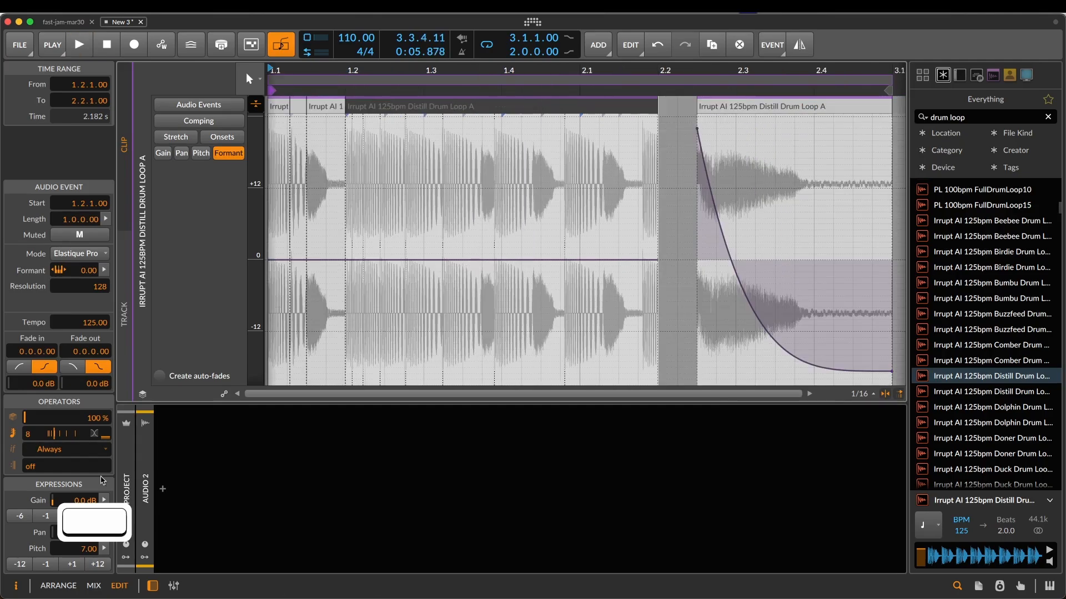
{"action": "left_click_drag", "start_coordinate": [57, 436], "coordinate": [57, 443]}
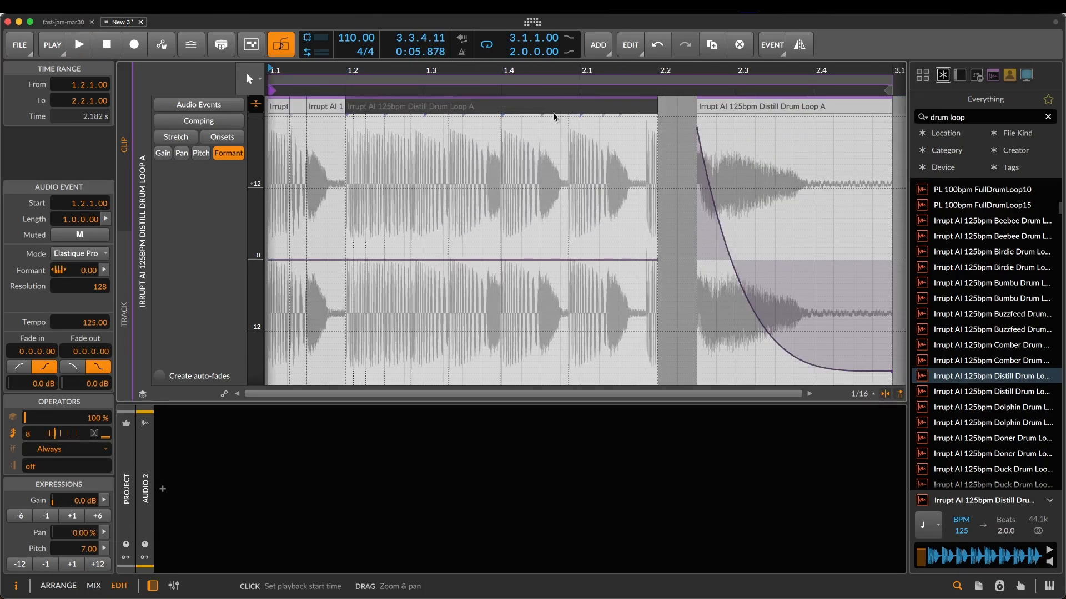
- Slice the repeating event at its repeats and select one of the resulting slices
{"action": "right_click", "coordinate": [456, 107]}
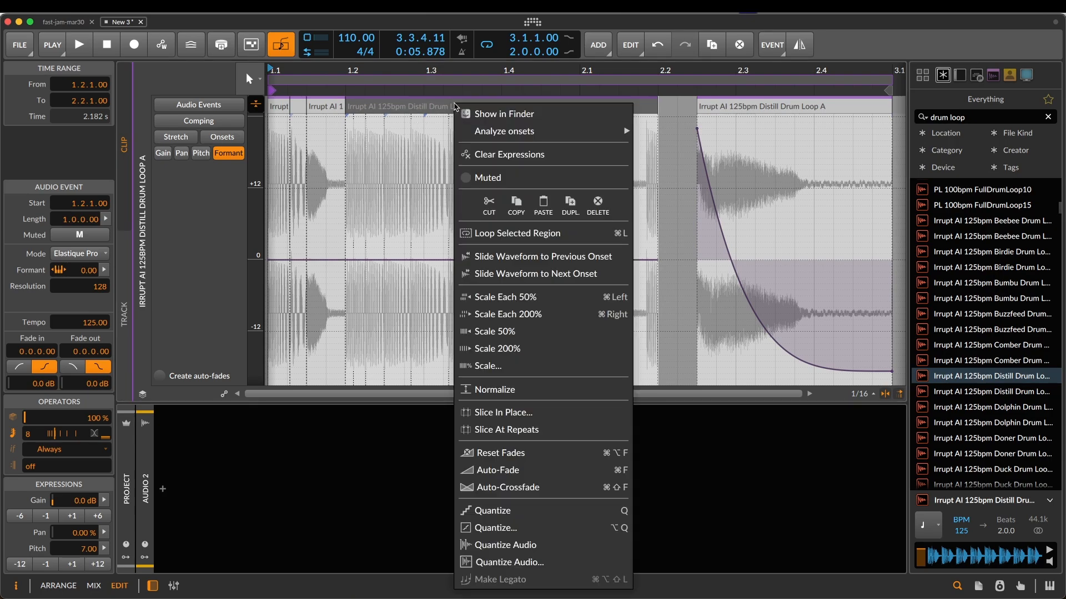
{"action": "left_click", "coordinate": [563, 430]}
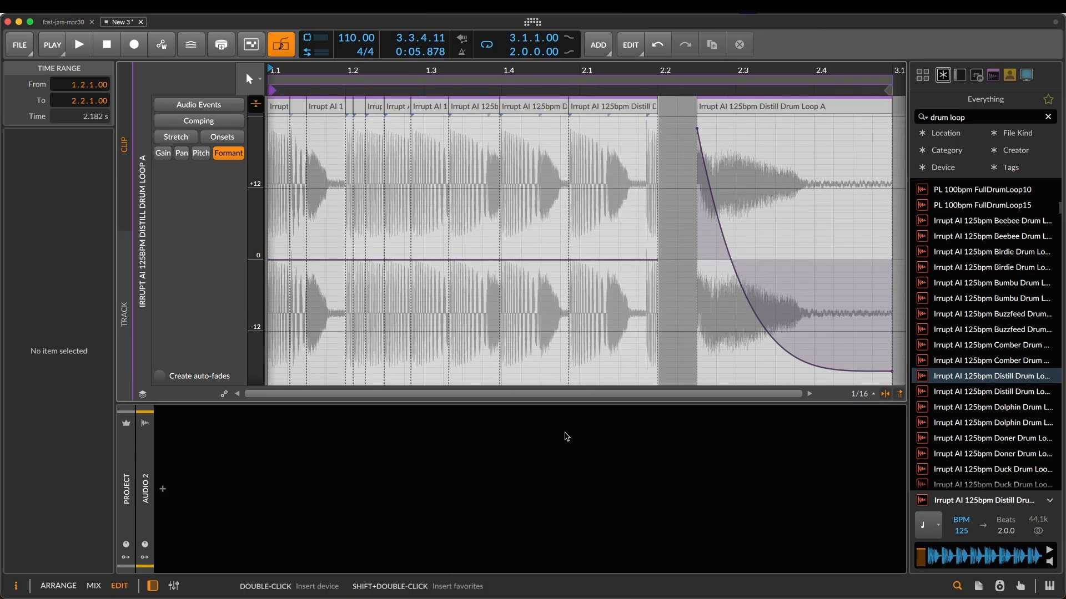
{"action": "left_click", "coordinate": [535, 110]}
{"action": "left_click", "coordinate": [425, 114]}
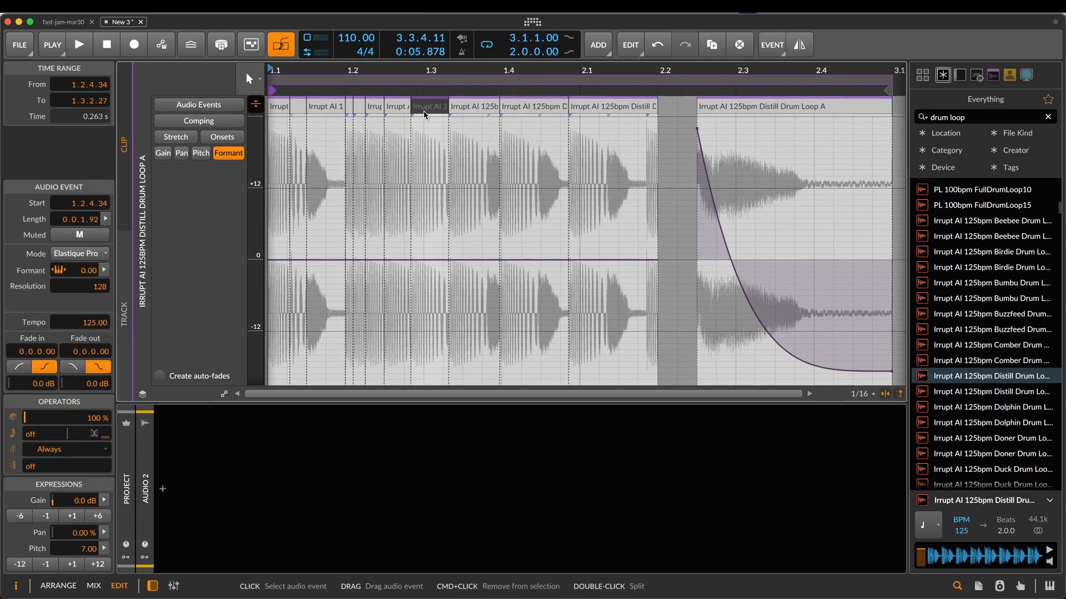
- Shorten the ends of the nine events starting from 1.1.2.99 together so the last ends at 2.1.4.83, and audition the gaps
{"action": "left_click", "coordinate": [340, 108]}
{"action": "left_click", "coordinate": [604, 111], "text": "shift"}
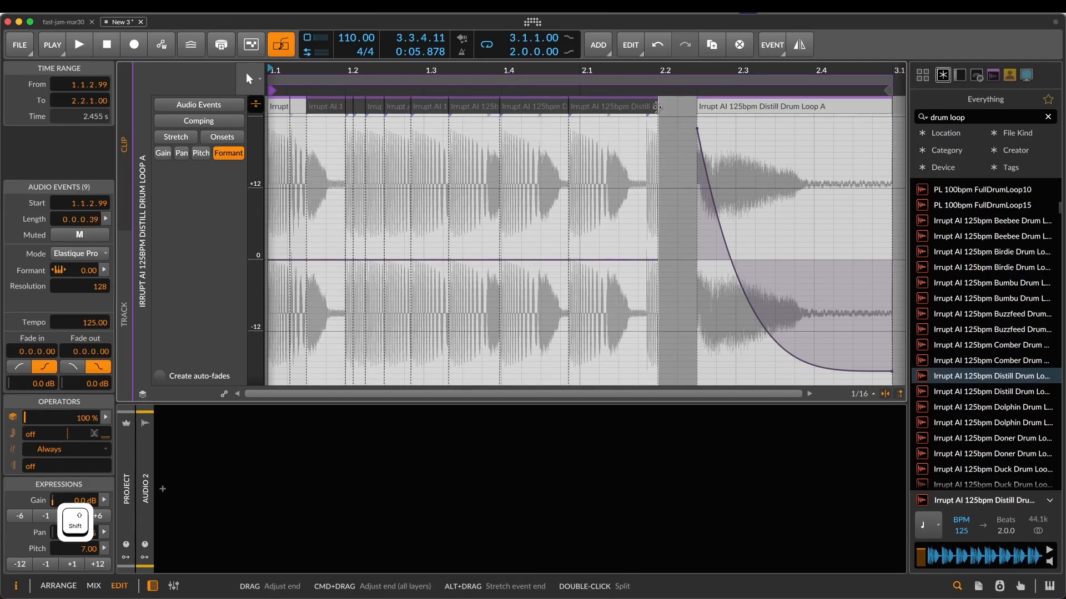
{"action": "left_click_drag", "start_coordinate": [656, 107], "coordinate": [655, 105]}
{"action": "key", "text": "space"}
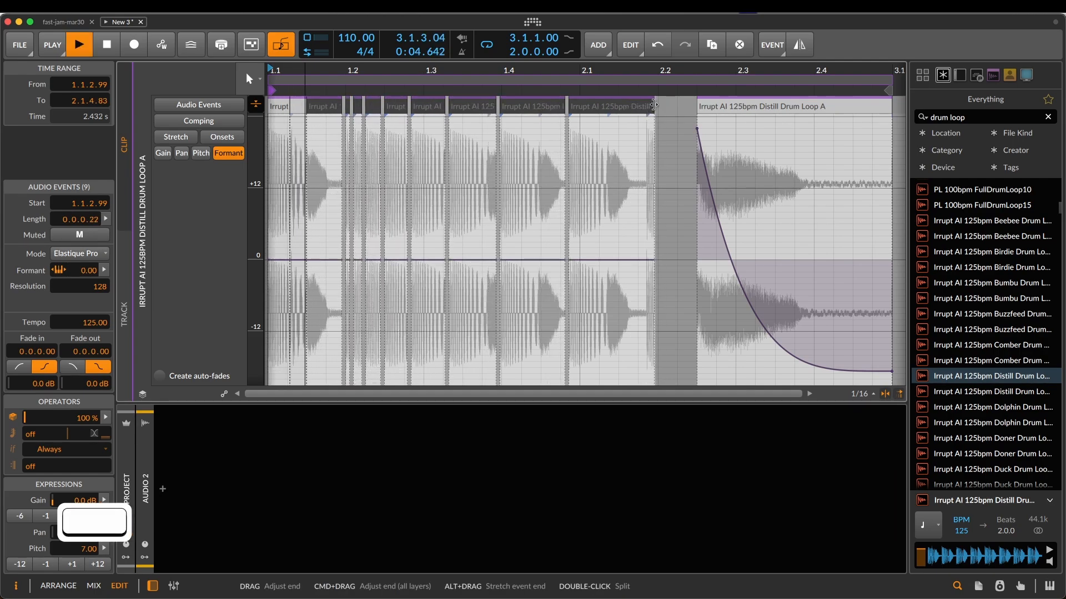
{"action": "key", "text": "space"}
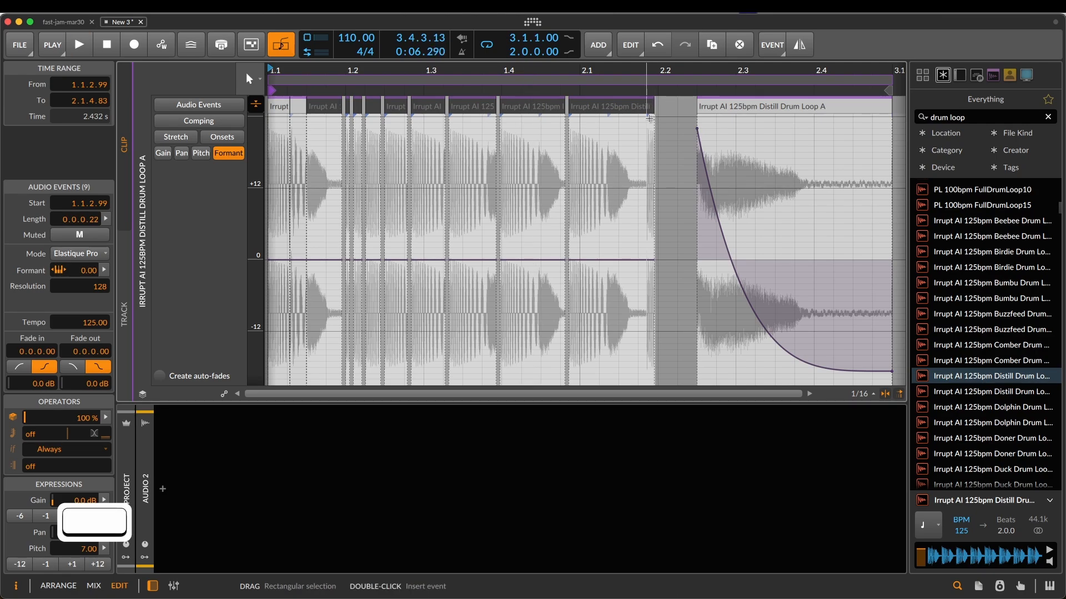
- Select the last slice before the gap at 2.2 and switch the clip editor from the formant expression to audio events
{"action": "mouse_move", "coordinate": [651, 117]}
{"action": "left_mouse_down"}
{"action": "mouse_move", "coordinate": [625, 117]}
{"action": "mouse_move", "coordinate": [651, 115]}
{"action": "left_mouse_up"}
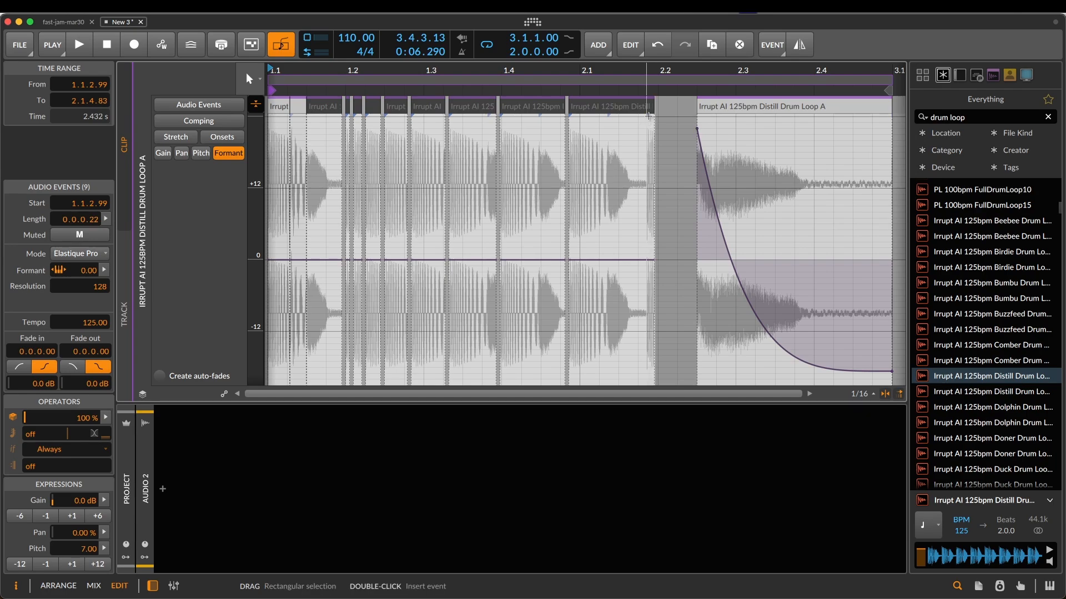
{"action": "scroll", "coordinate": [648, 116], "scroll_direction": "up", "scroll_amount": 2}
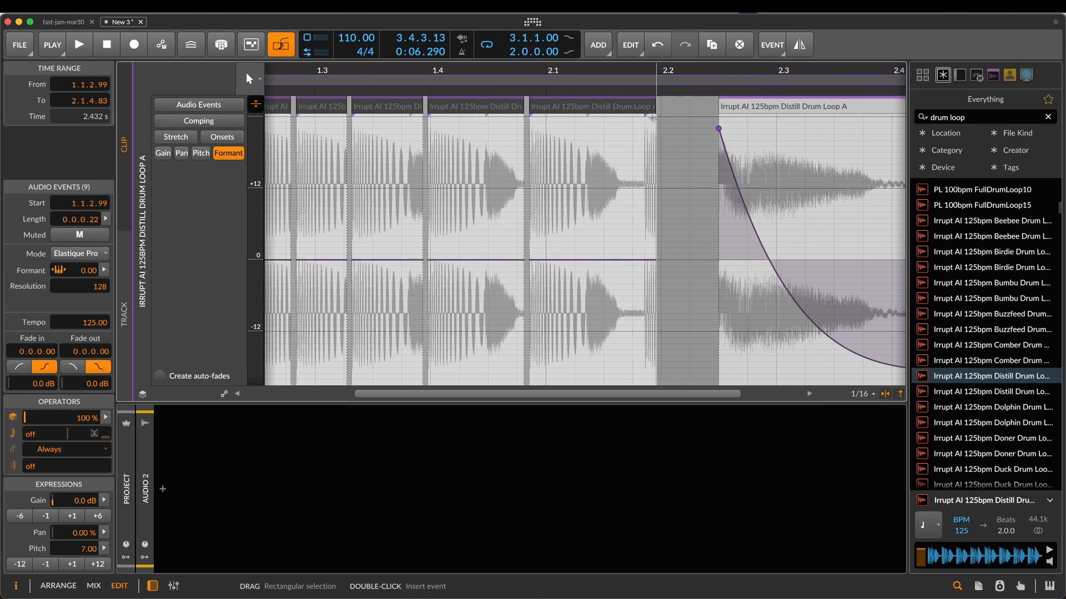
{"action": "scroll", "coordinate": [652, 117], "scroll_direction": "up", "scroll_amount": 5}
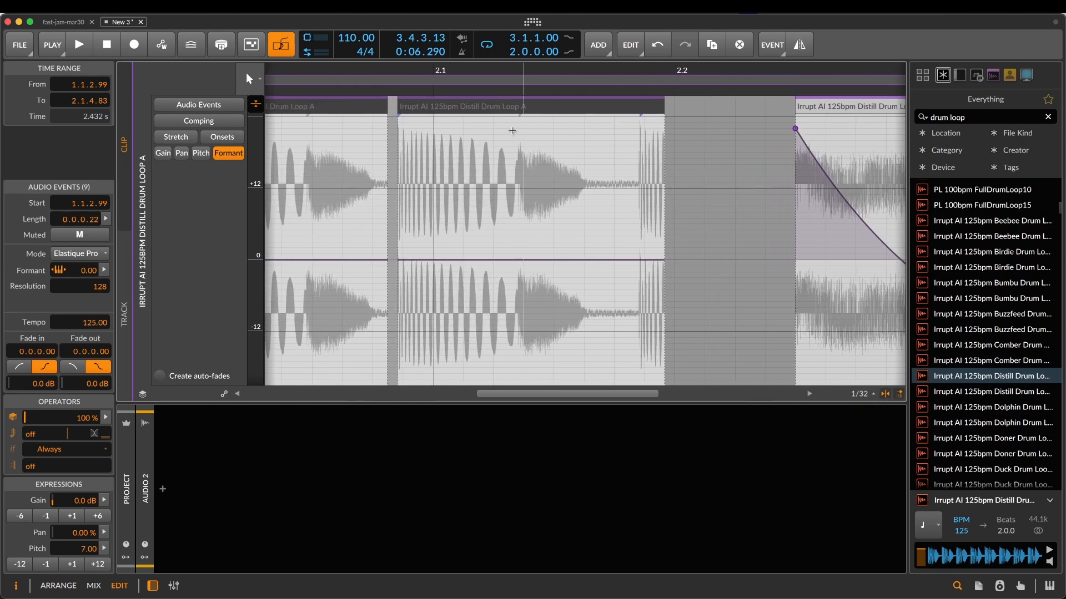
{"action": "left_click", "coordinate": [639, 115]}
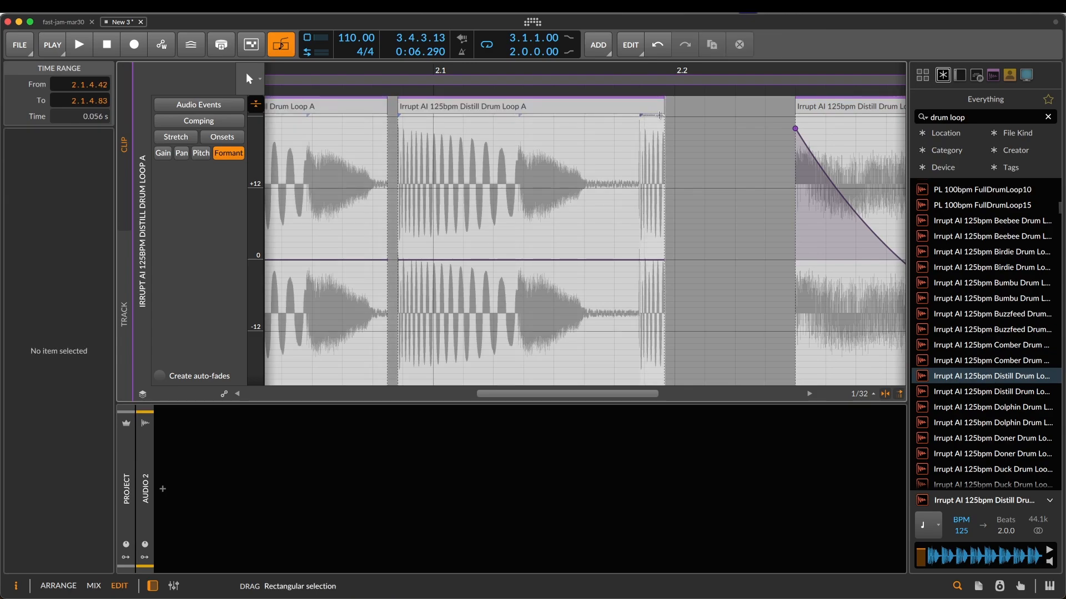
{"action": "left_click", "coordinate": [618, 105]}
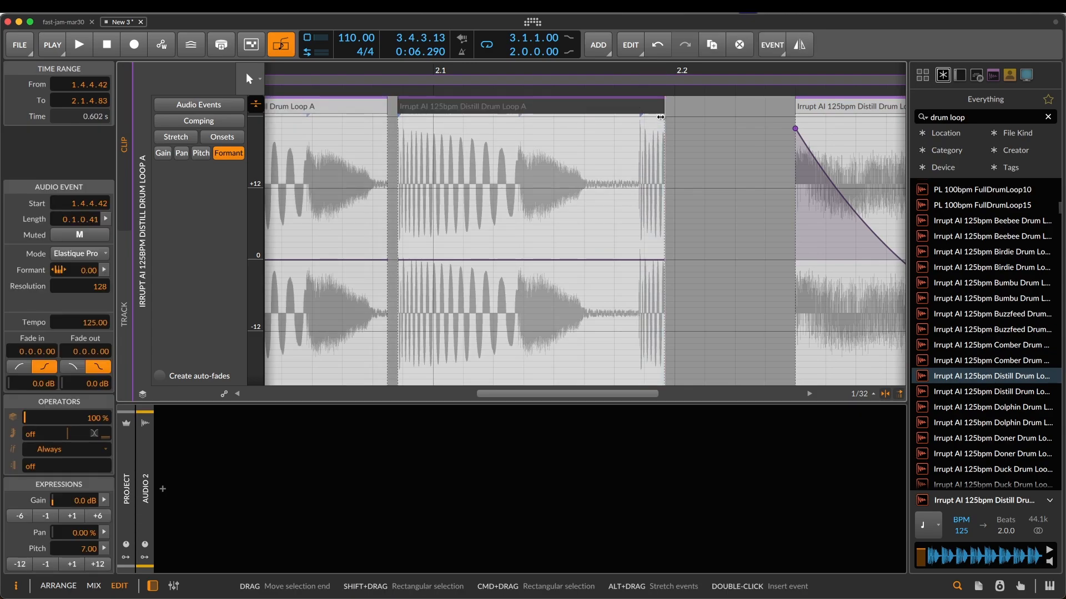
{"action": "left_click", "coordinate": [191, 105]}
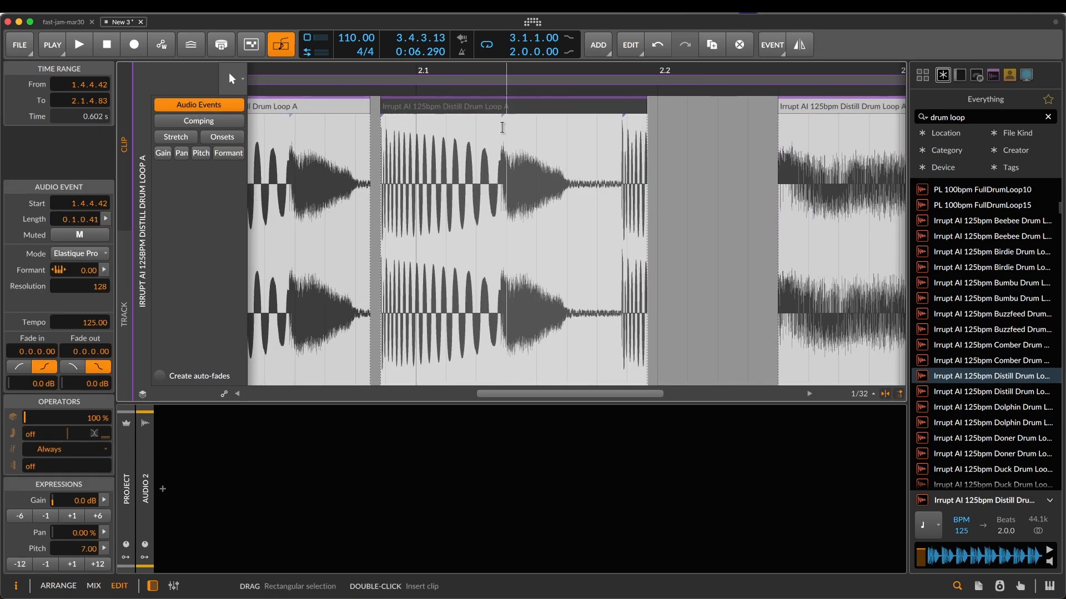
- Apply a 0.0.0.93 fade-out to the eight slices between 1.2.1.00 and 2.1.4.83, and audition the loop
{"action": "scroll", "coordinate": [499, 127], "scroll_direction": "down", "scroll_amount": 3}
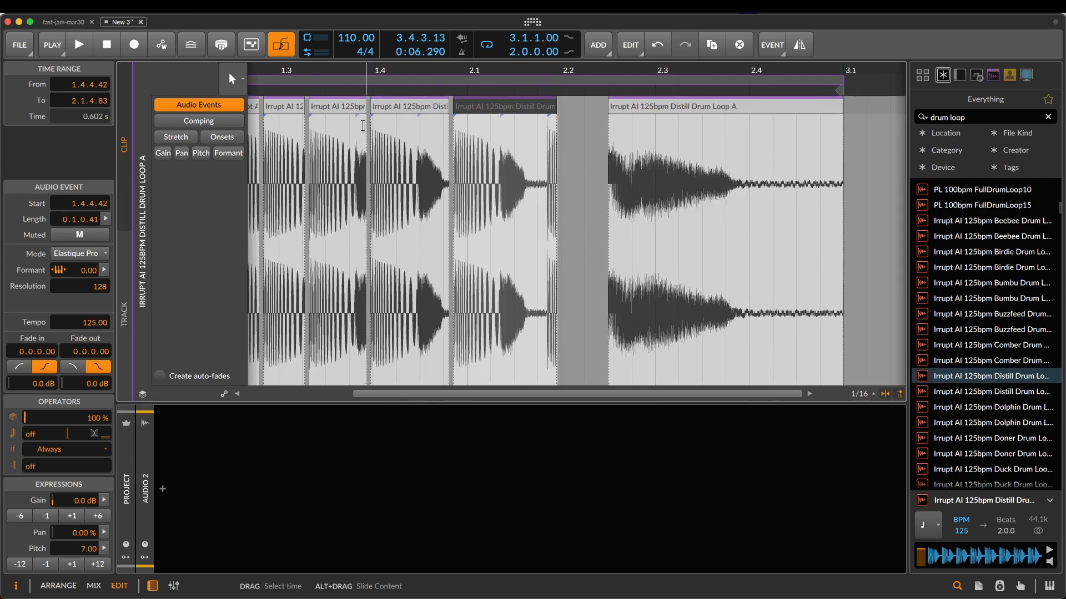
{"action": "scroll", "coordinate": [362, 126], "scroll_direction": "down", "scroll_amount": 4}
{"action": "scroll", "coordinate": [363, 125], "scroll_direction": "left", "scroll_amount": 3}
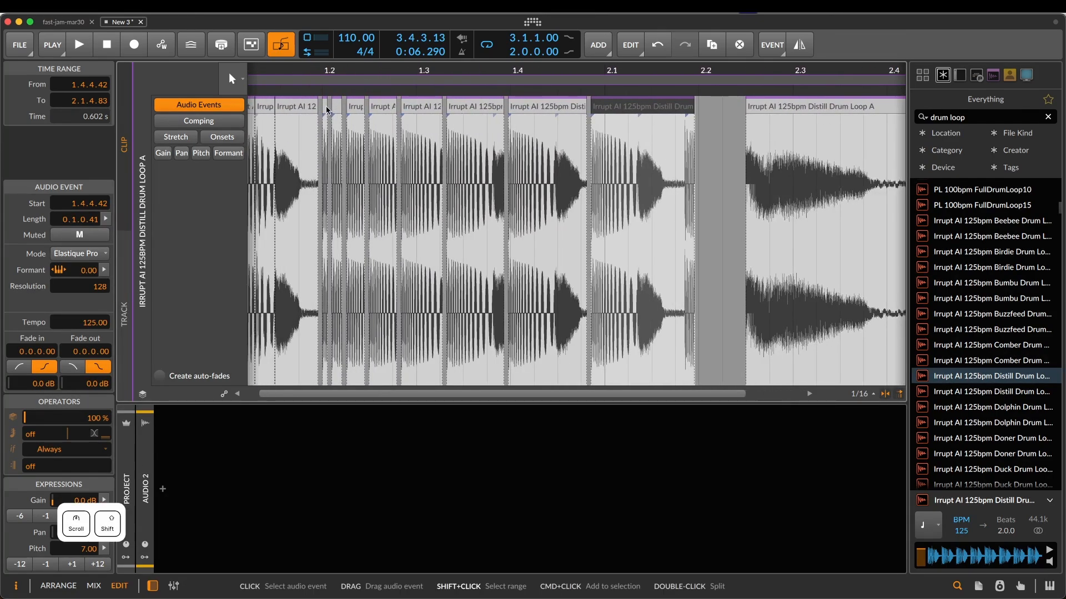
{"action": "left_click", "coordinate": [651, 117], "text": "shift"}
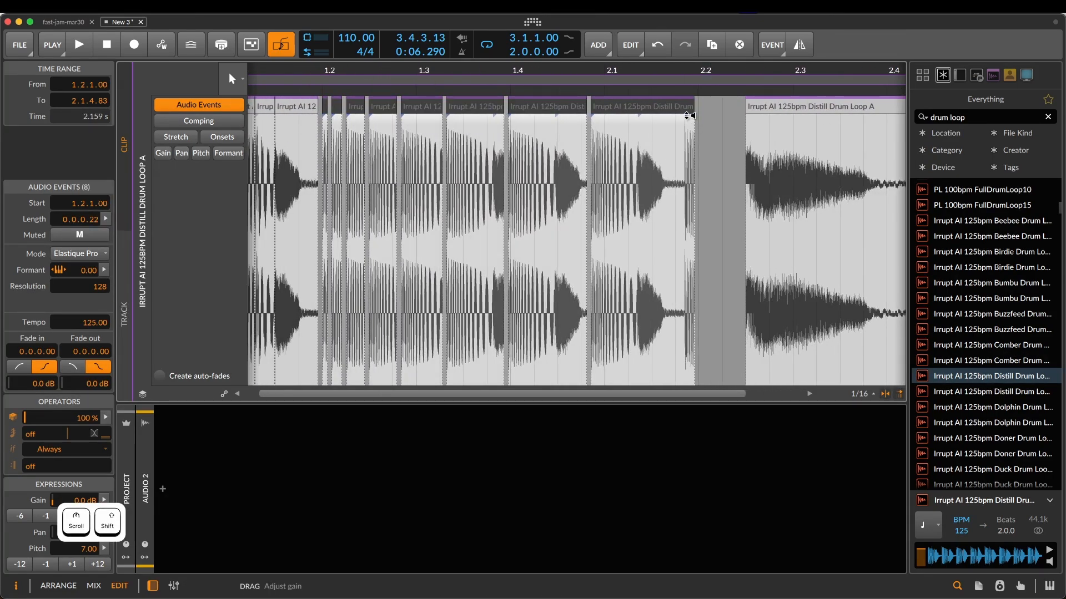
{"action": "left_click_drag", "start_coordinate": [690, 126], "coordinate": [666, 124]}
{"action": "key", "text": "space"}
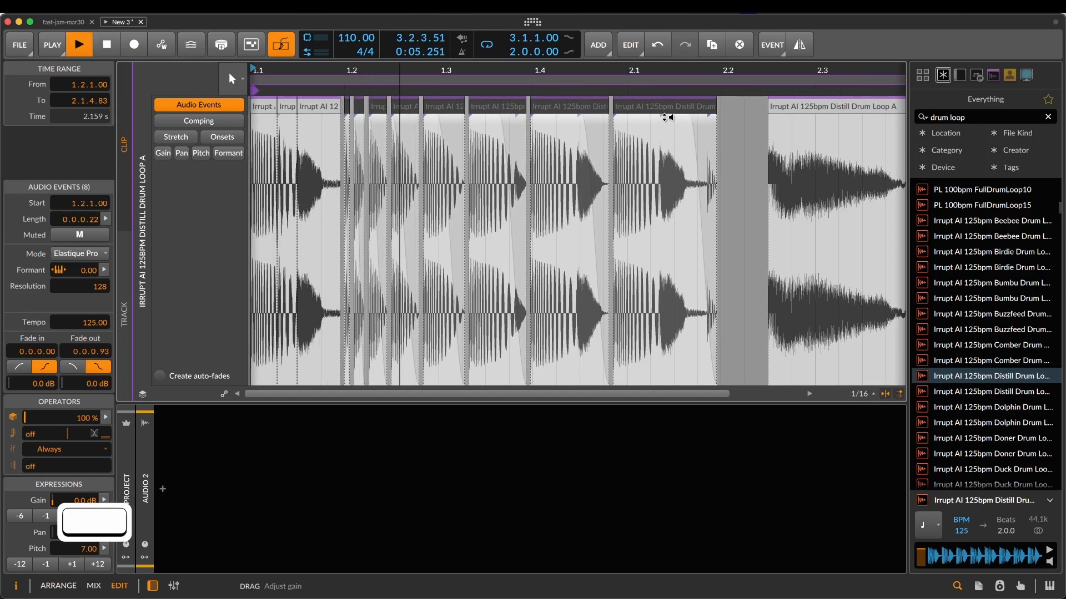
{"action": "key", "text": "space"}
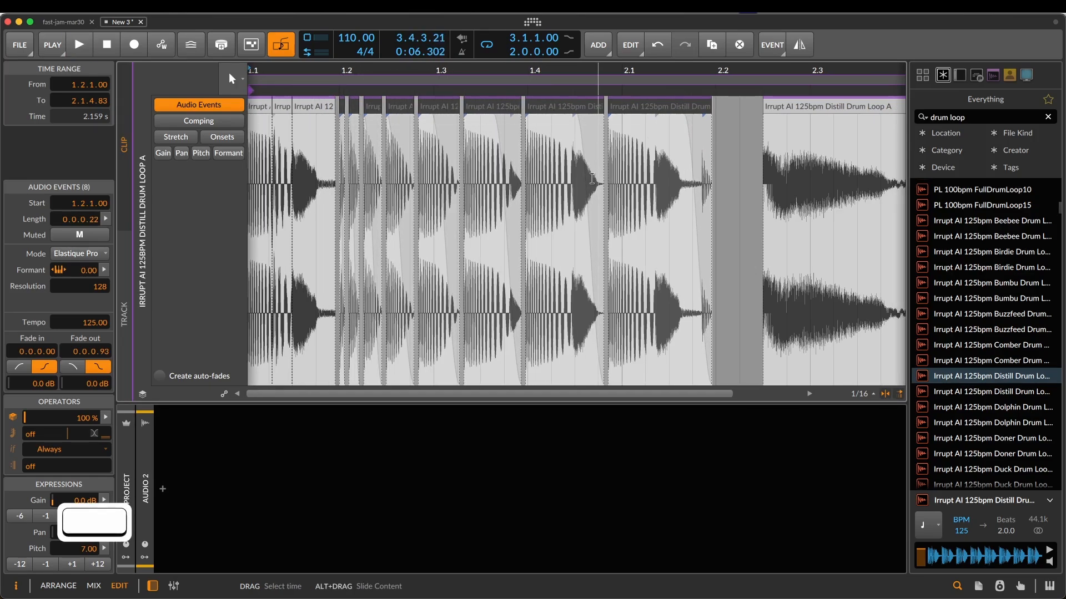
- Select the stretched event at 2.2.2.99 and review its available stretch modes without changing Cyclic
{"action": "scroll", "coordinate": [578, 184], "scroll_direction": "right", "scroll_amount": 5}
{"action": "left_click", "coordinate": [578, 185]}
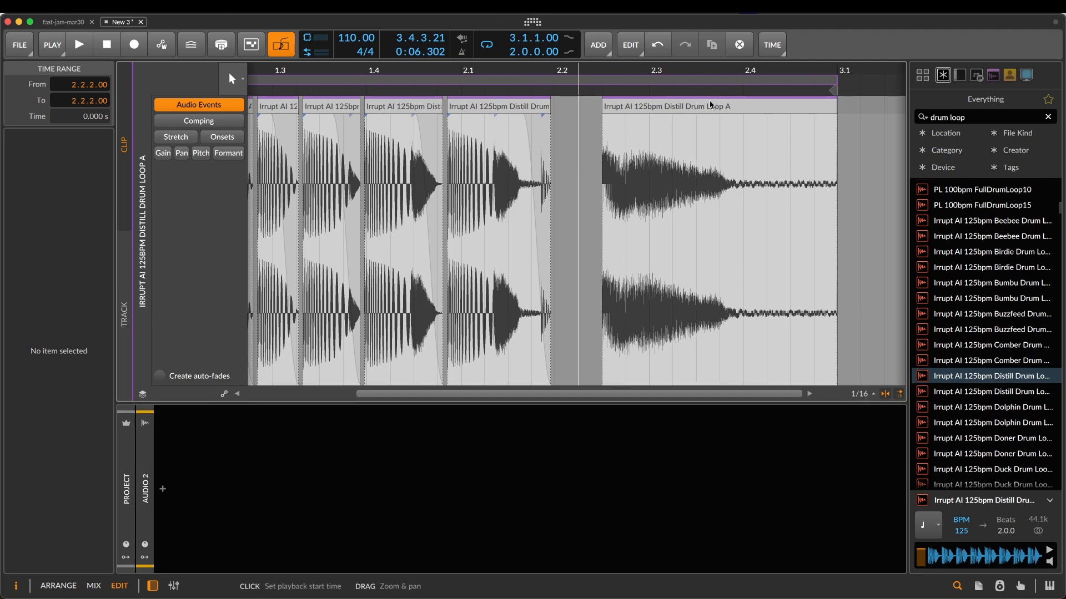
{"action": "left_click", "coordinate": [679, 108]}
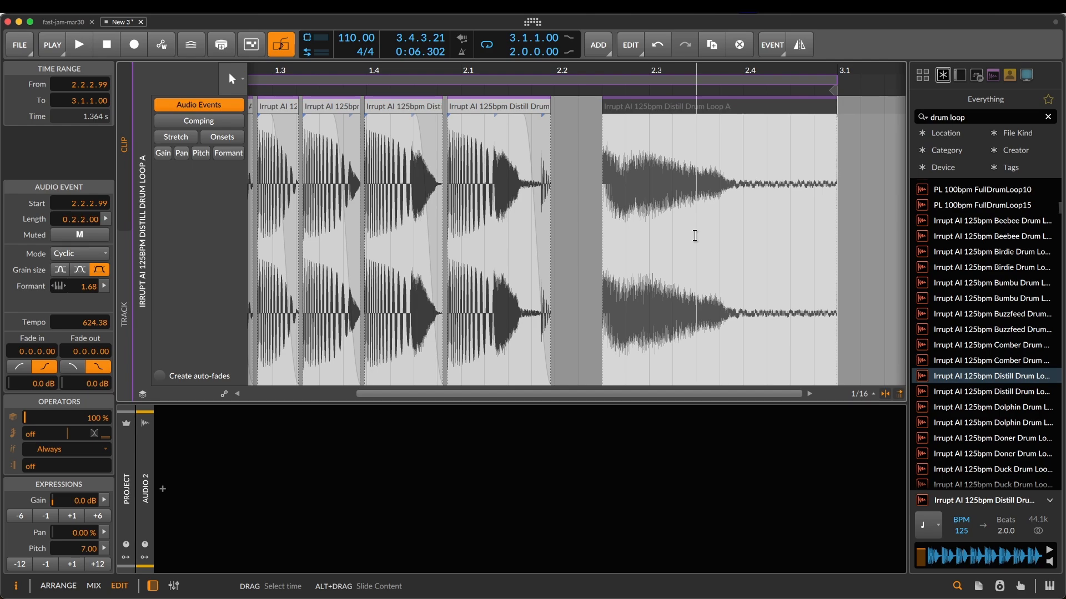
{"action": "scroll", "coordinate": [988, 356], "scroll_direction": "down", "scroll_amount": 10}
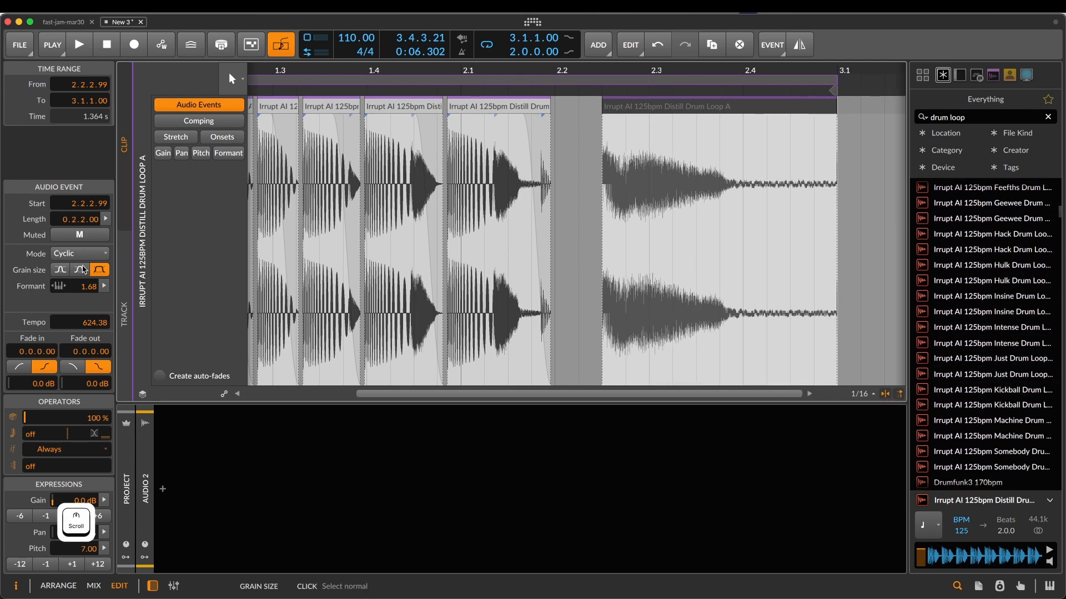
{"action": "left_click", "coordinate": [67, 254]}
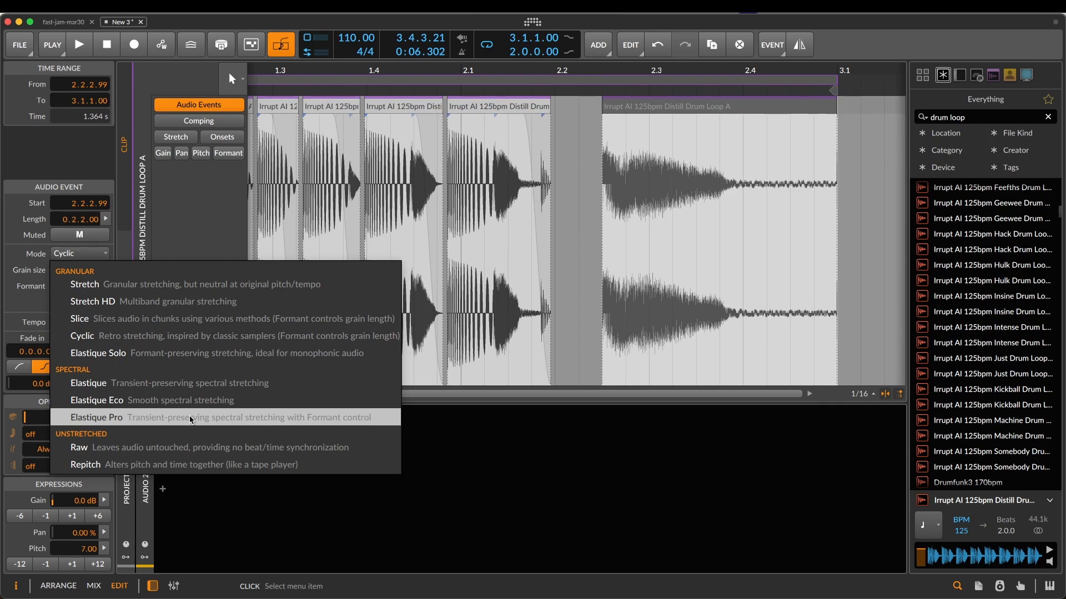
{"action": "left_click", "coordinate": [522, 457]}
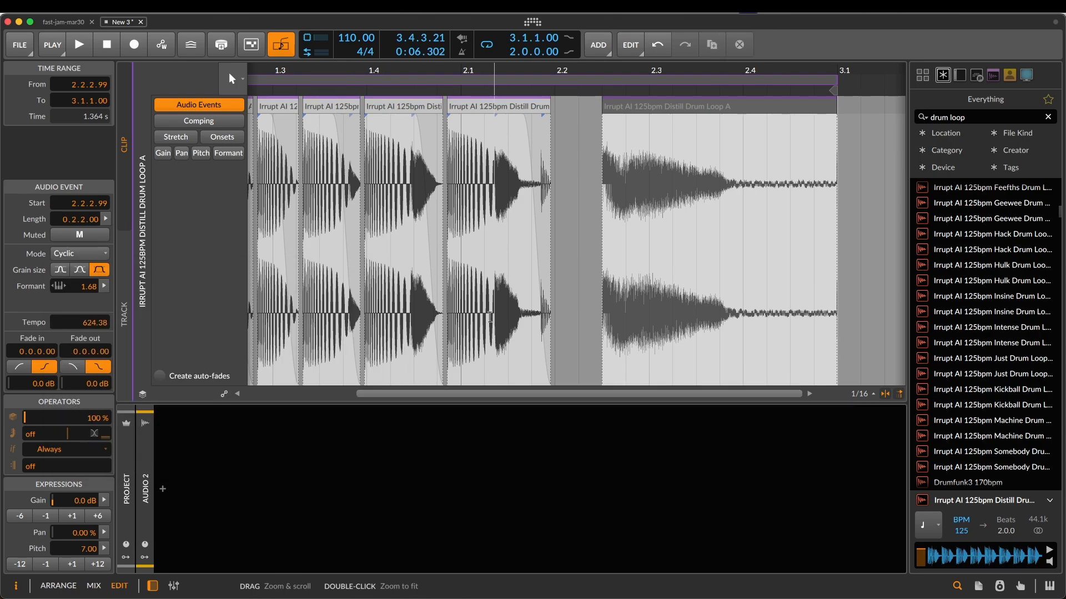
{"action": "scroll", "coordinate": [489, 317], "scroll_direction": "left", "scroll_amount": 5}
{"action": "scroll", "coordinate": [489, 317], "scroll_direction": "right", "scroll_amount": 3}
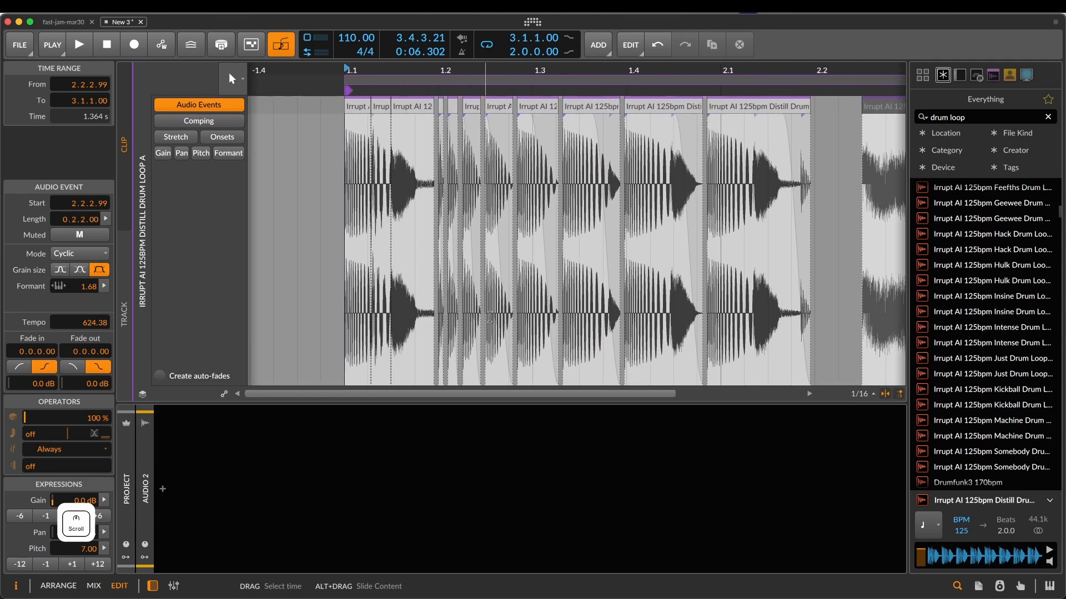
{"action": "scroll", "coordinate": [489, 317], "scroll_direction": "right", "scroll_amount": 5}
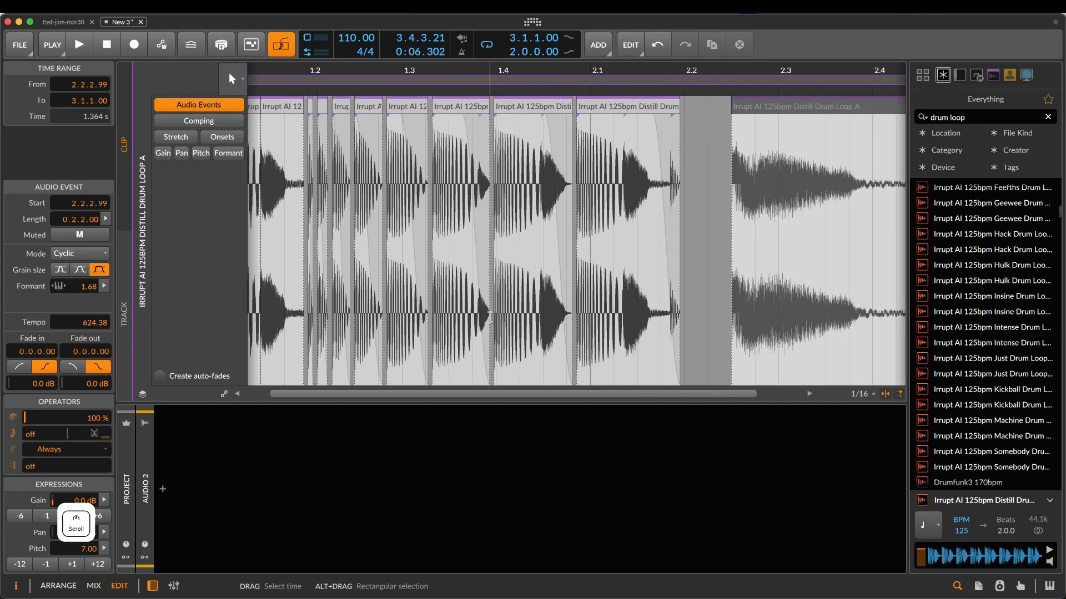
{"action": "left_click", "coordinate": [464, 497]}
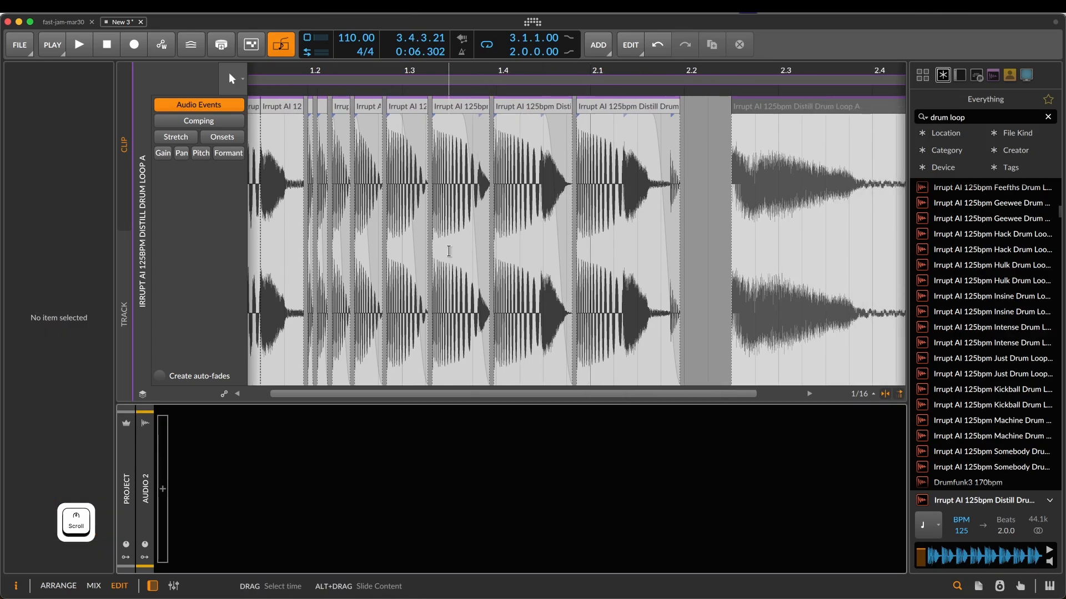
- Return to the arrangement and select the audio track holding the drum loop clip
{"action": "key", "text": "Tab"}
{"action": "key", "text": "Tab"}
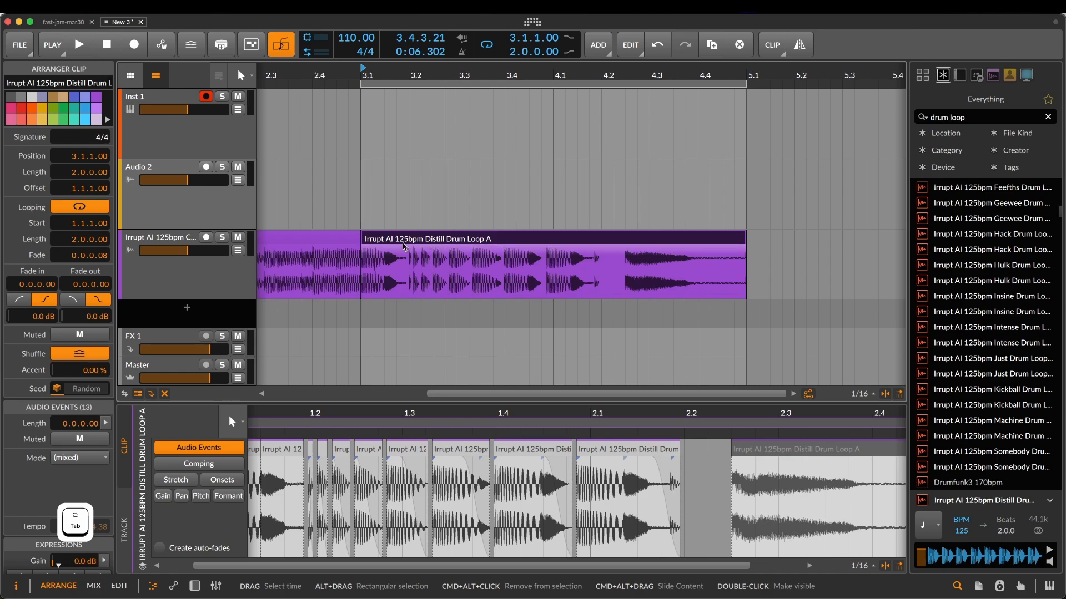
{"action": "left_click", "coordinate": [186, 294]}
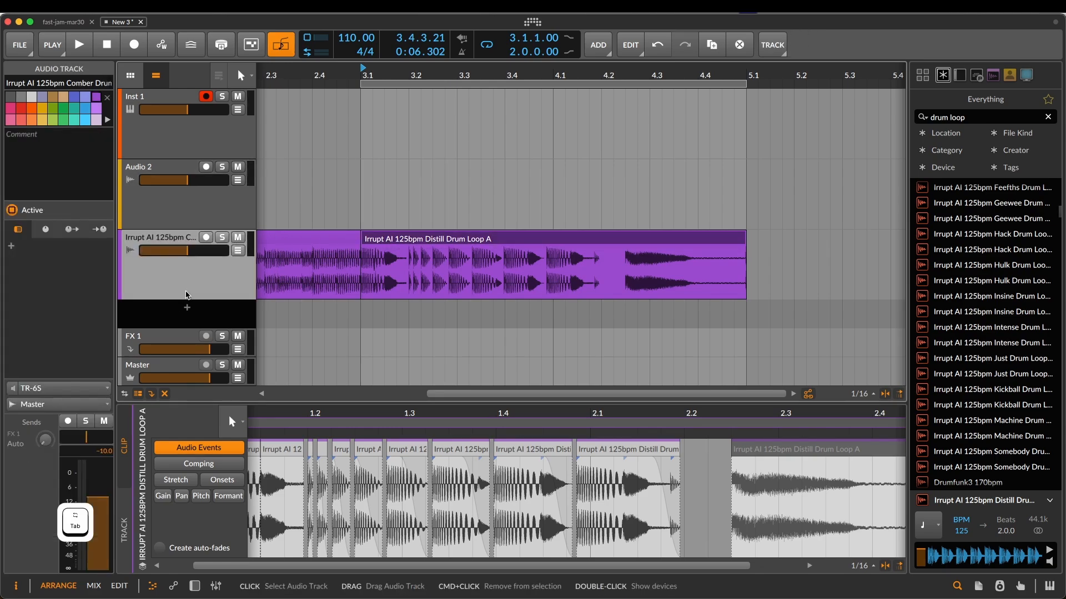
{"action": "mouse_move", "coordinate": [186, 301]}
{"action": "left_mouse_down"}
{"action": "mouse_move", "coordinate": [184, 266]}
{"action": "mouse_move", "coordinate": [186, 302]}
{"action": "left_mouse_up"}
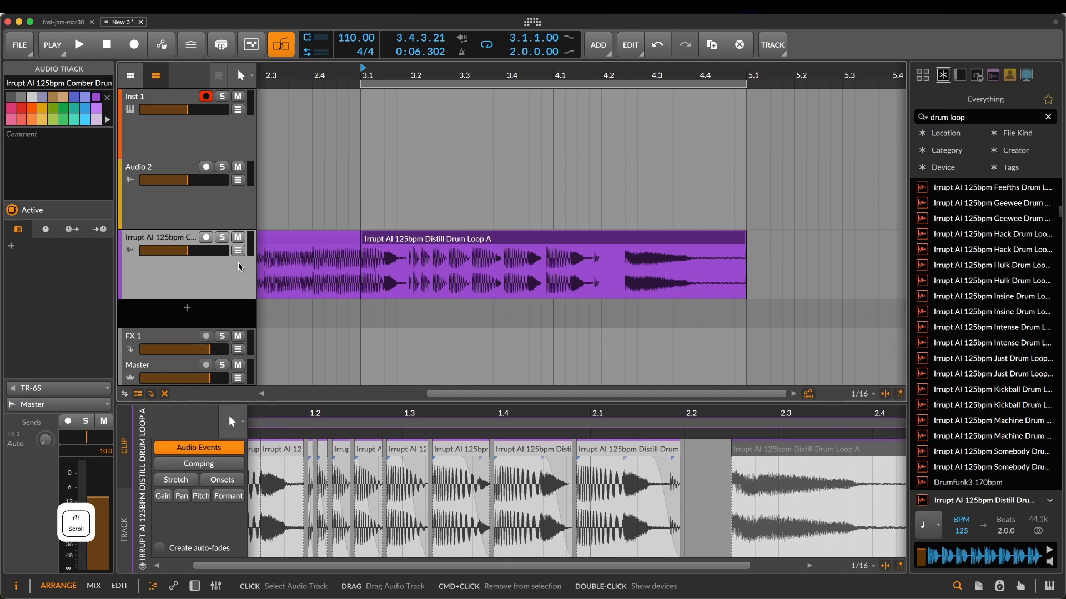
- Show the volume automation lane of the drum loop audio track in the arrangement
{"action": "left_click", "coordinate": [484, 236]}
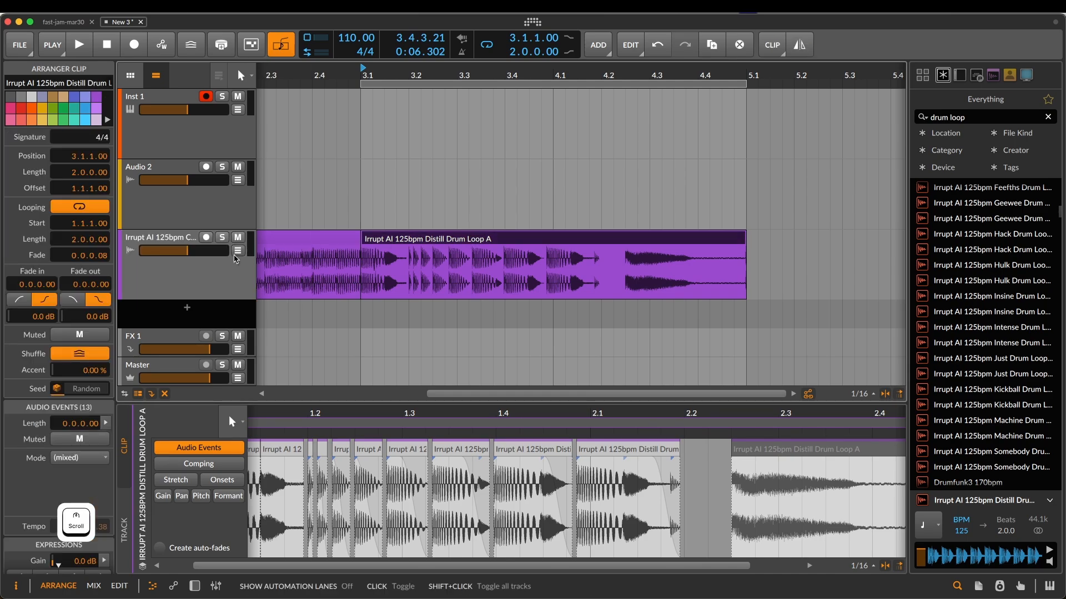
{"action": "left_click", "coordinate": [238, 251]}
{"action": "scroll", "coordinate": [237, 256], "scroll_direction": "down", "scroll_amount": 2}
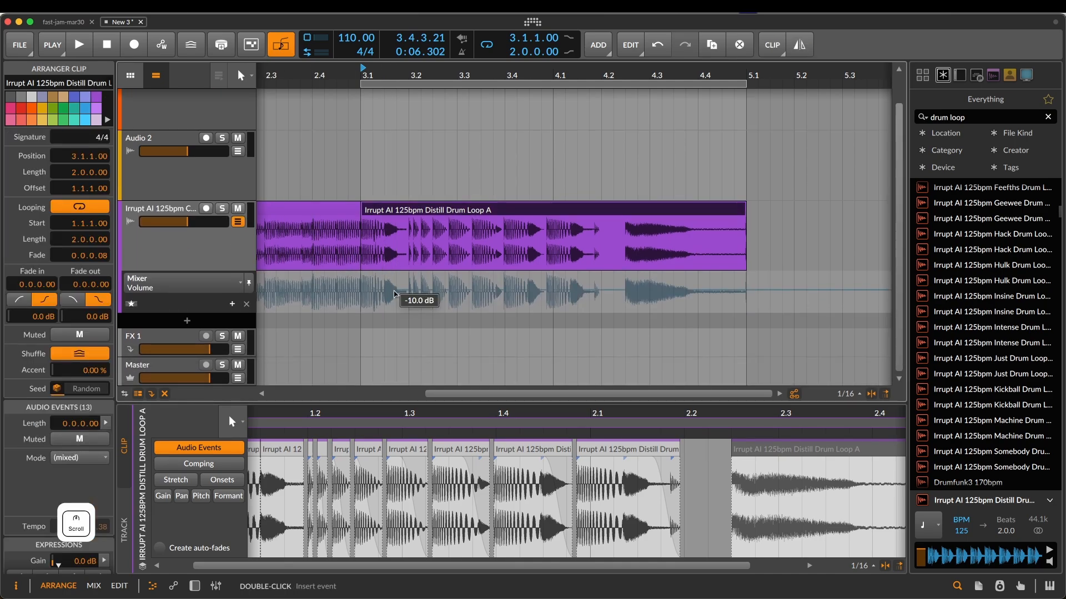
- Select both the Comber and Distill drum loop clips and set the arranger loop to their full four-bar span
{"action": "scroll", "coordinate": [365, 306], "scroll_direction": "left", "scroll_amount": 5}
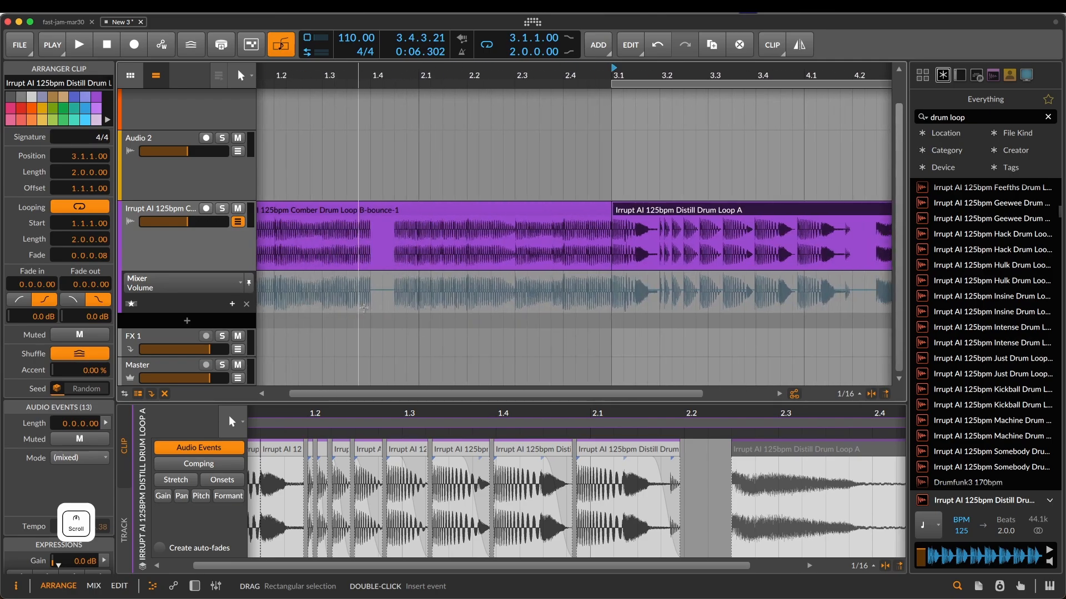
{"action": "scroll", "coordinate": [364, 308], "scroll_direction": "down", "scroll_amount": 3}
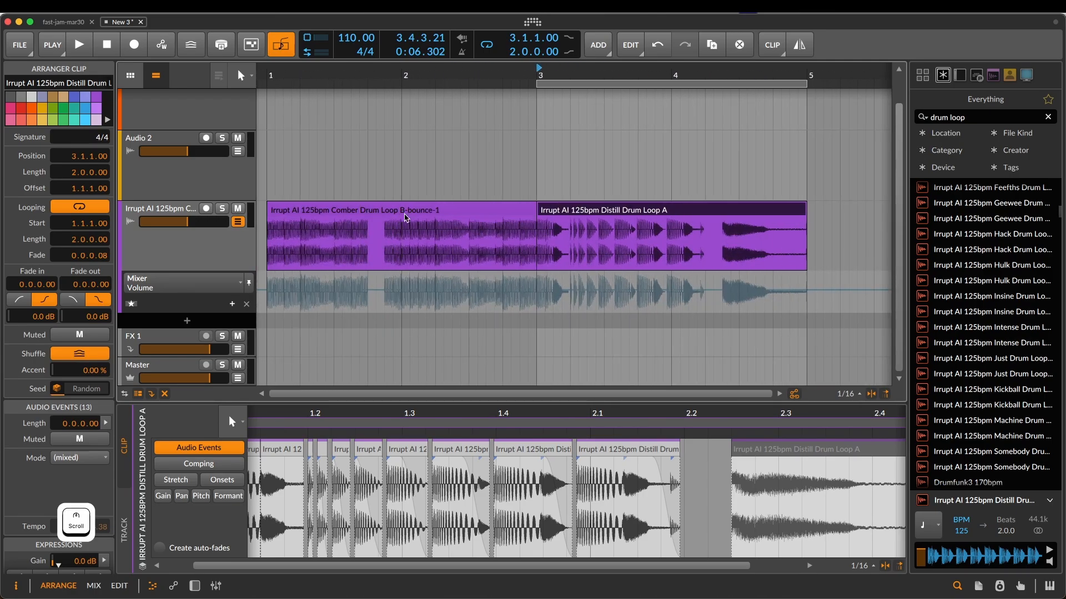
{"action": "left_click", "coordinate": [406, 216], "text": "shift"}
{"action": "key", "text": "super+l"}
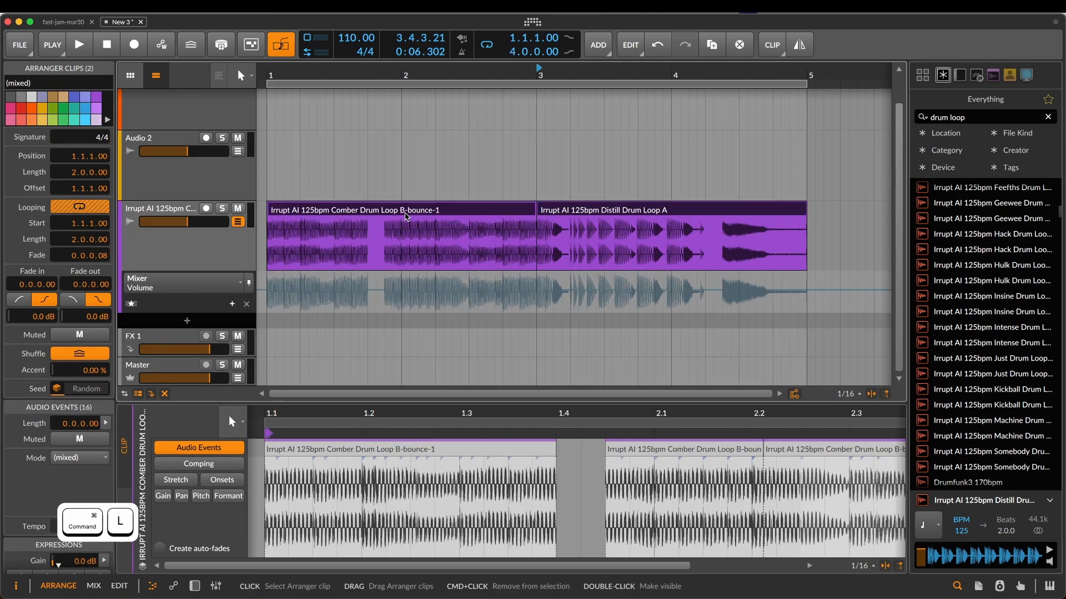
- Ramp the track volume from -Inf dB at 1.1.1.00 to +3.1 dB at 5.1.1.00, and stop automation from following moved clips
{"action": "double_click", "coordinate": [267, 309]}
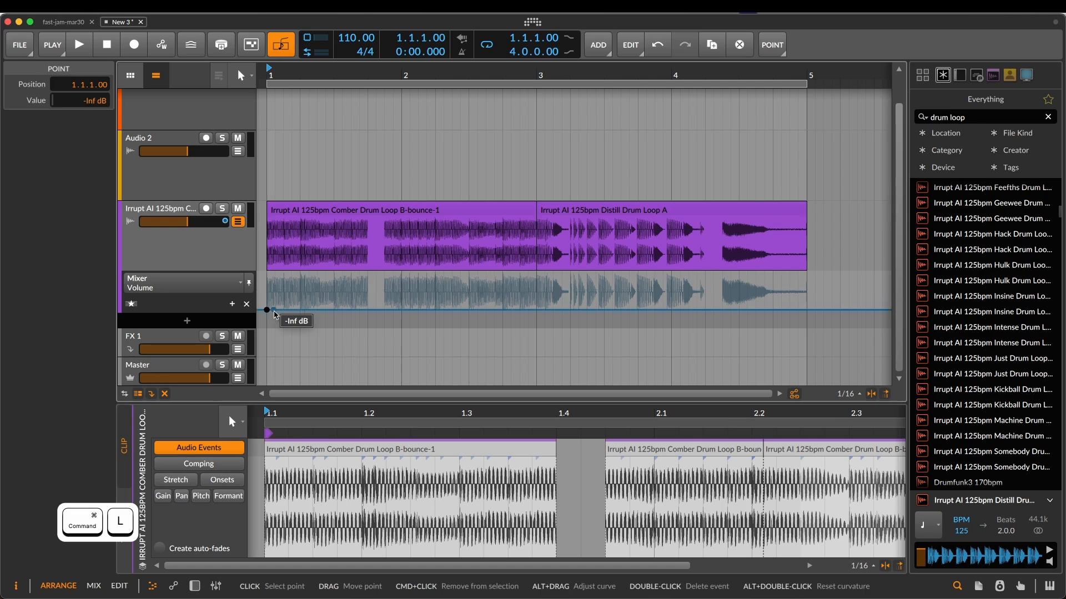
{"action": "double_click", "coordinate": [806, 277]}
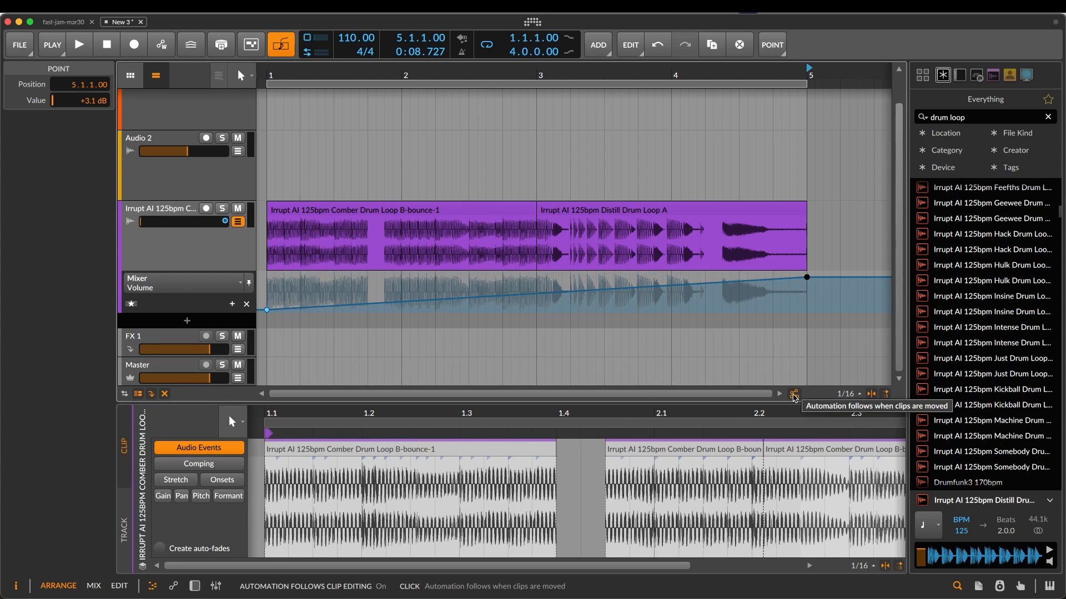
{"action": "left_click", "coordinate": [794, 395]}
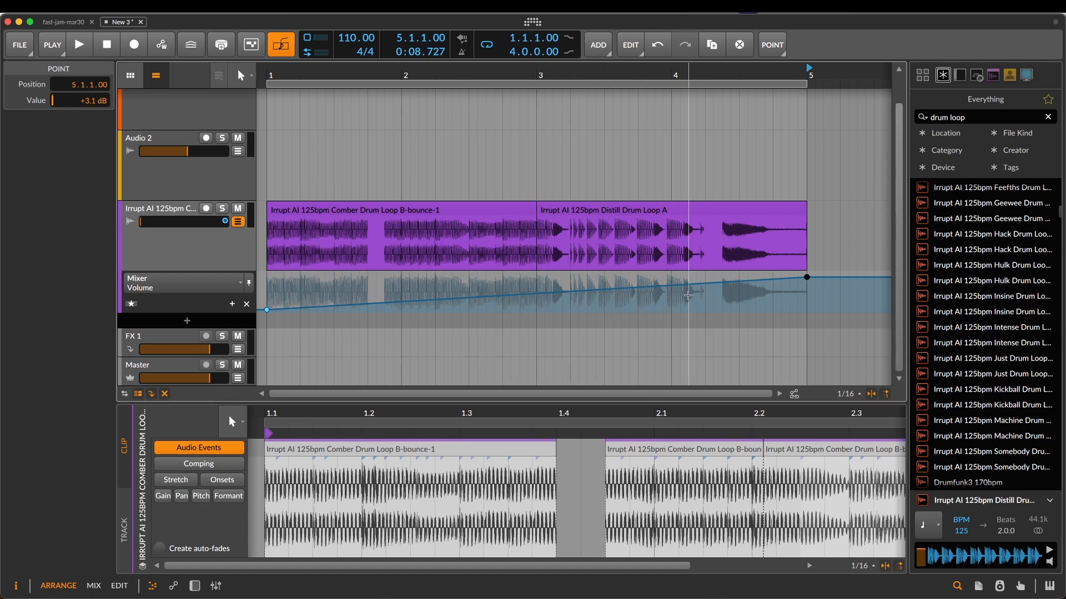
- Play the arrangement from the start and raise the first volume automation point to -56.2 dB
{"action": "left_click", "coordinate": [588, 227]}
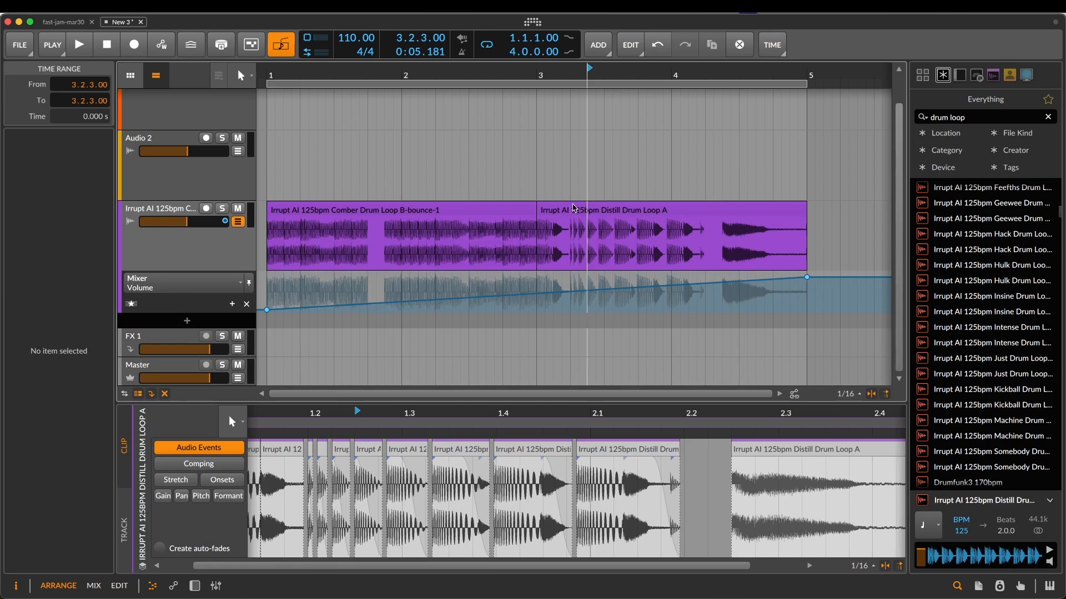
{"action": "left_click", "coordinate": [474, 214]}
{"action": "key", "text": "space"}
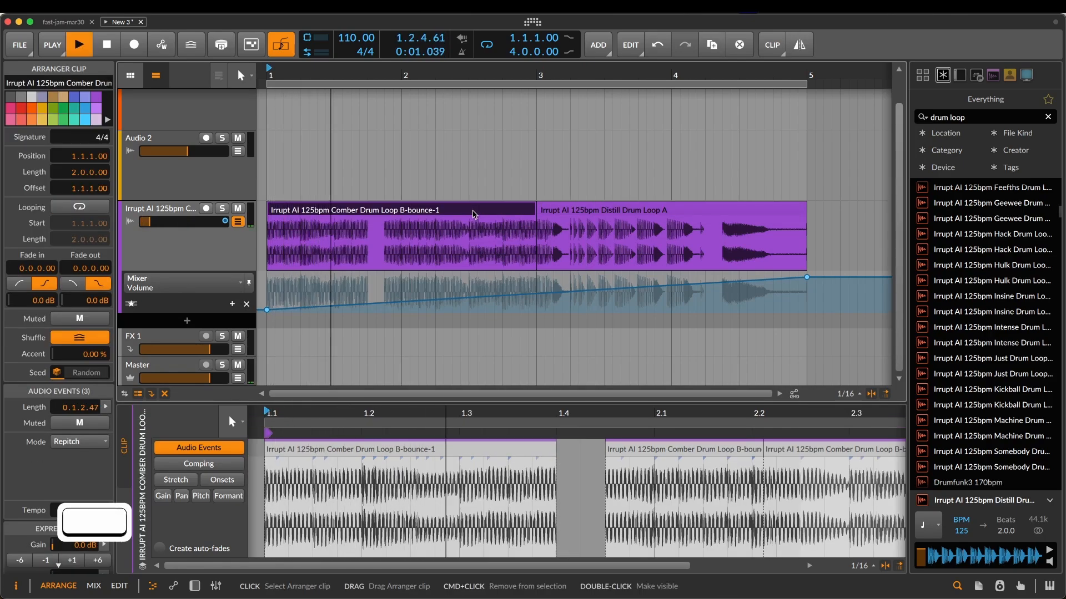
{"action": "left_click_drag", "start_coordinate": [266, 309], "coordinate": [267, 306]}
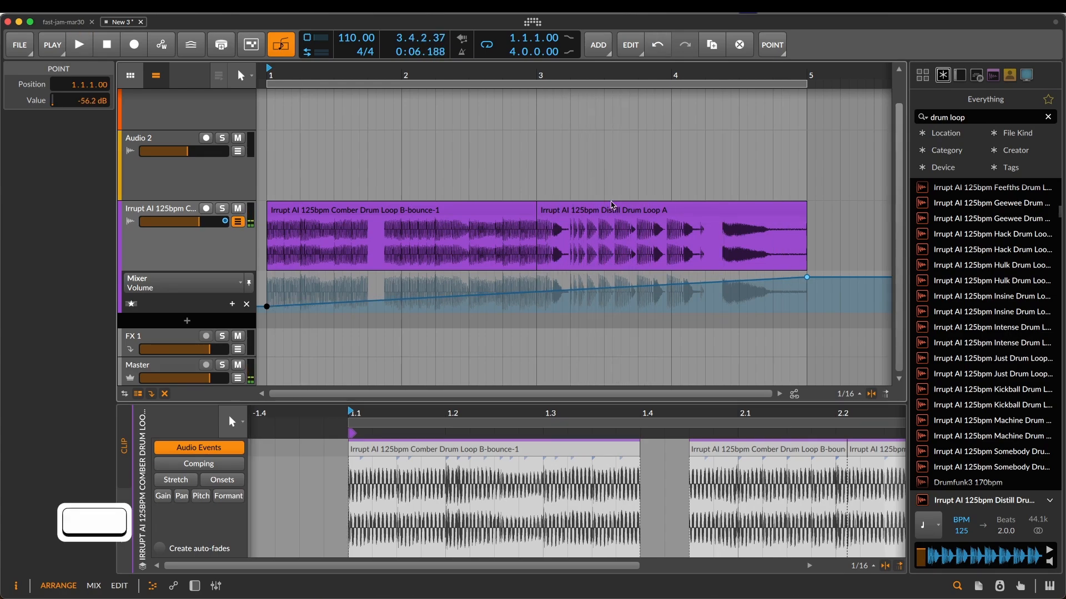
{"action": "left_click", "coordinate": [605, 217]}
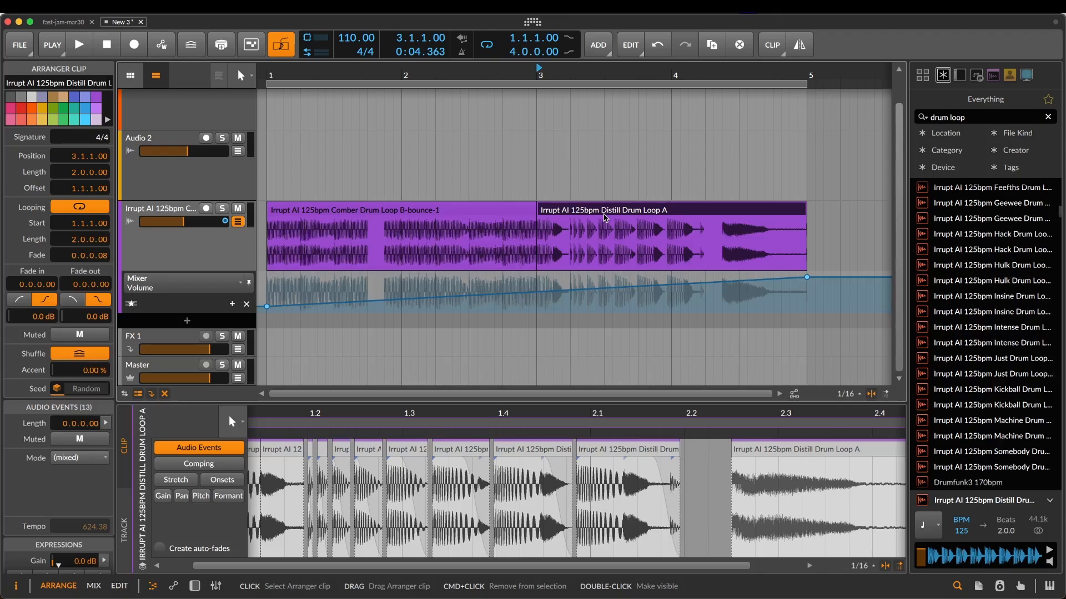
{"action": "key", "text": "a"}
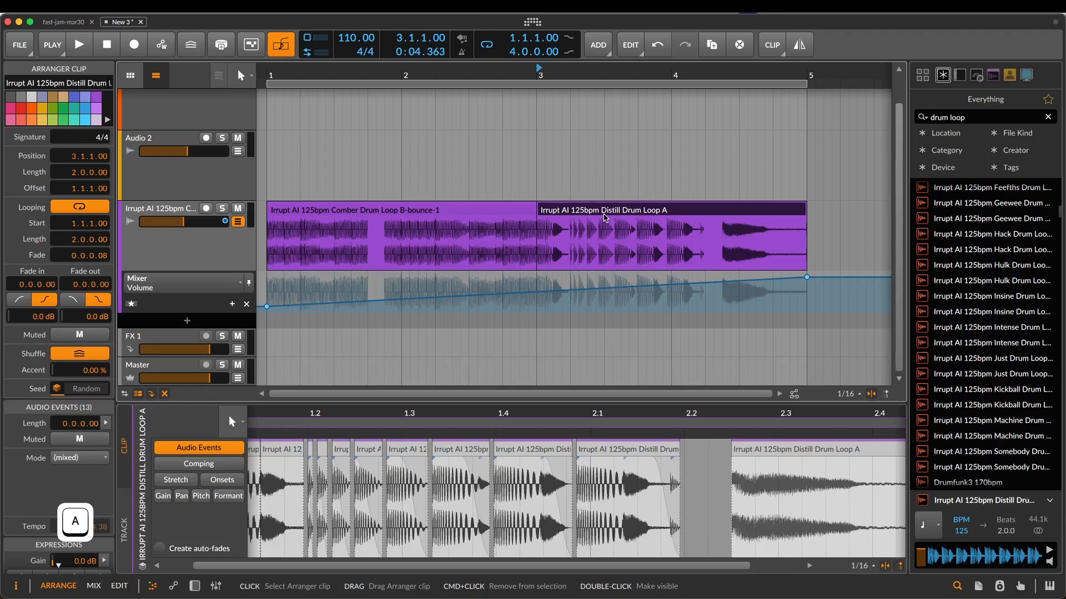
{"action": "left_click", "coordinate": [611, 307]}
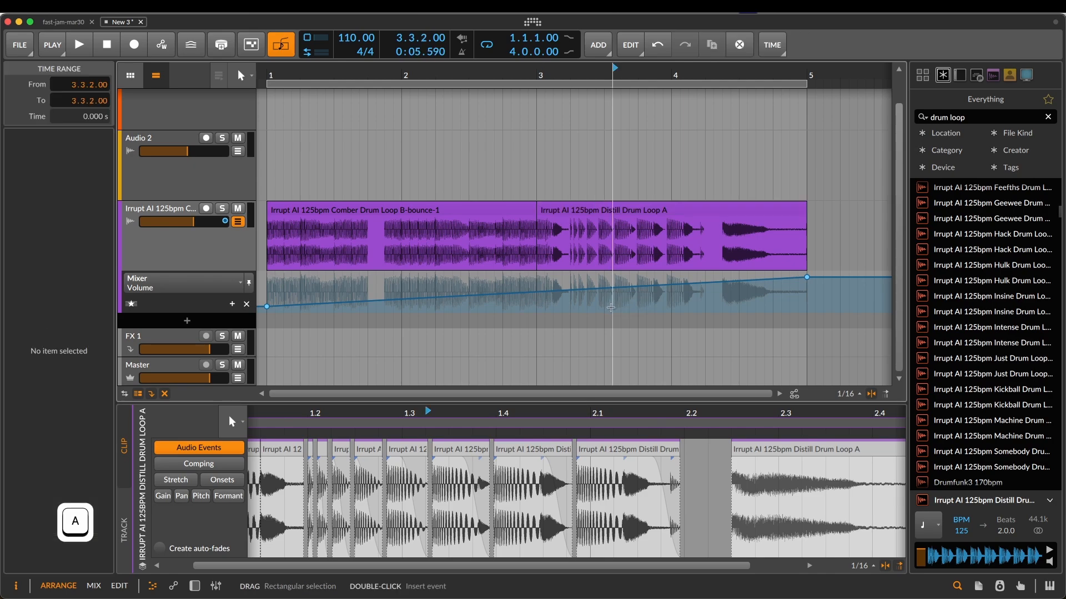
{"action": "left_click", "coordinate": [622, 212]}
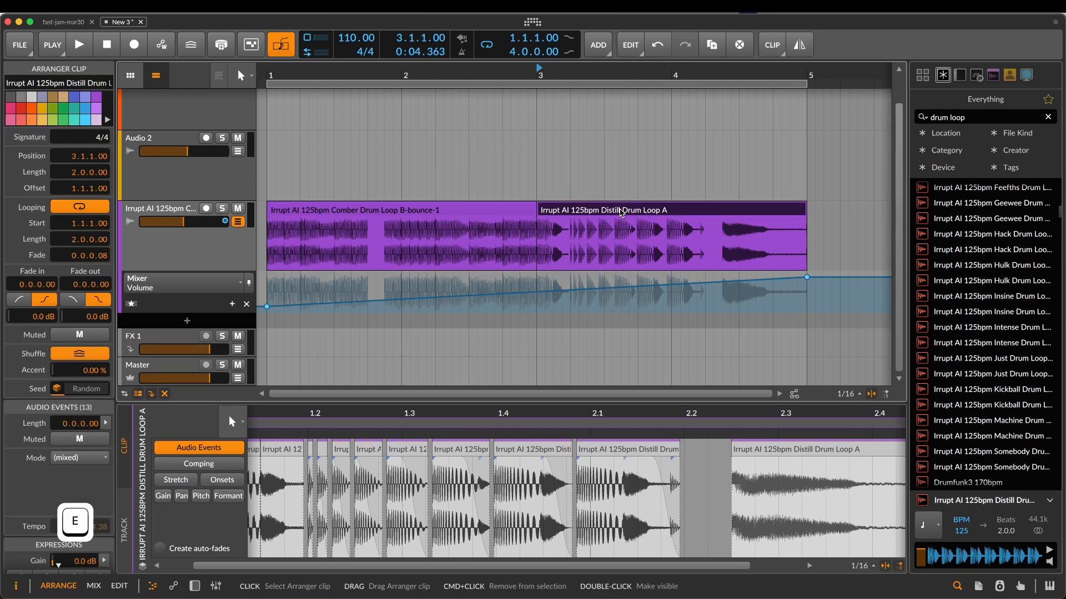
{"action": "key", "text": "super"}
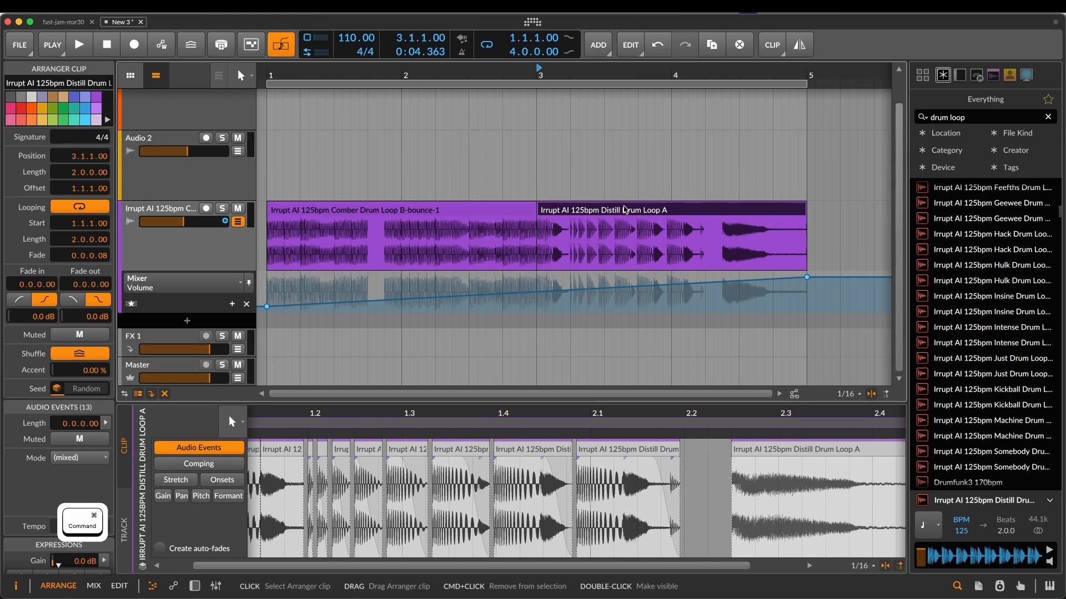
{"action": "key", "text": "Escape"}
{"action": "key", "text": "a"}
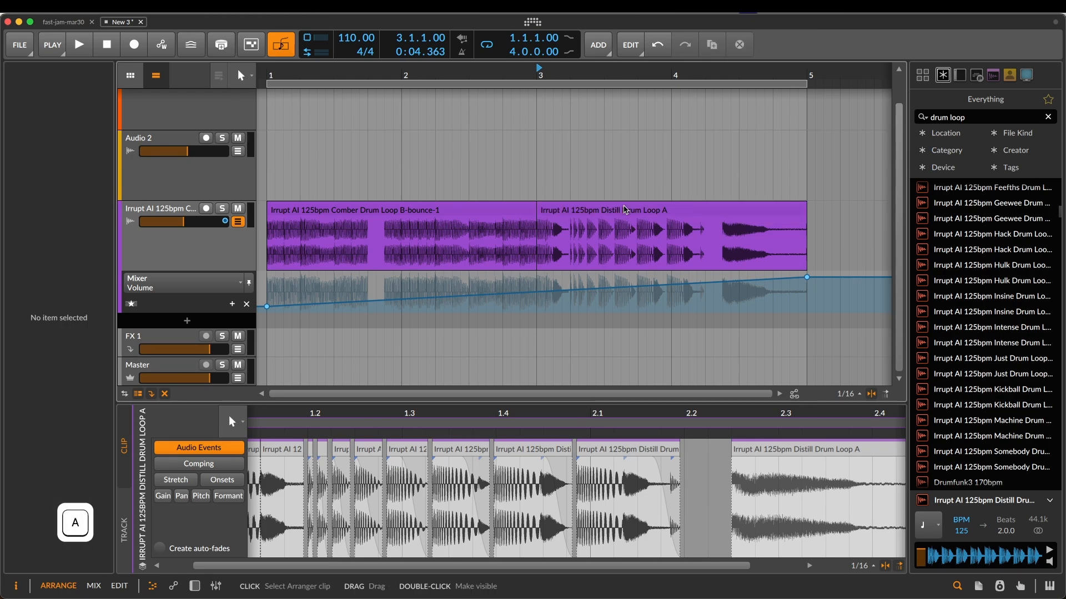
- Open the Distill Drum Loop A clip in the full edit view and show its volume automation below the audio events
{"action": "left_click", "coordinate": [624, 209]}
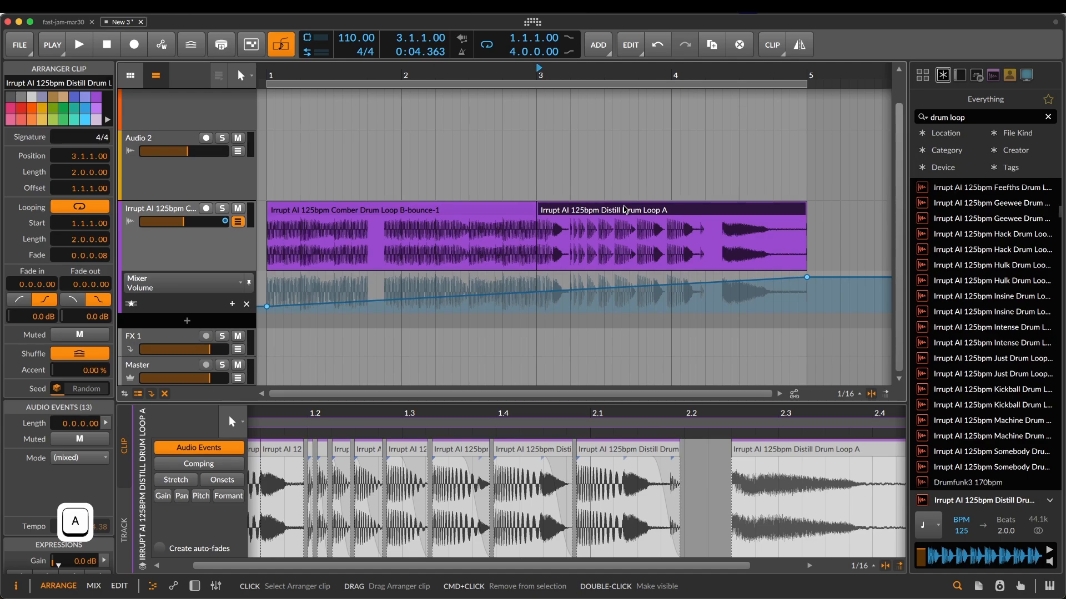
{"action": "key", "text": "shift+Tab"}
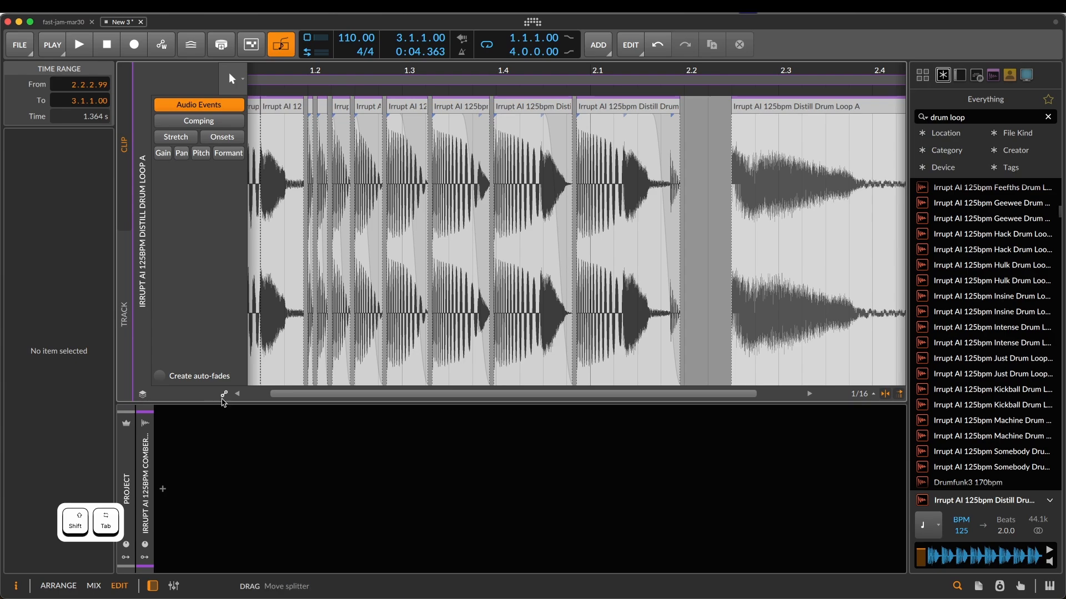
{"action": "left_click", "coordinate": [224, 395]}
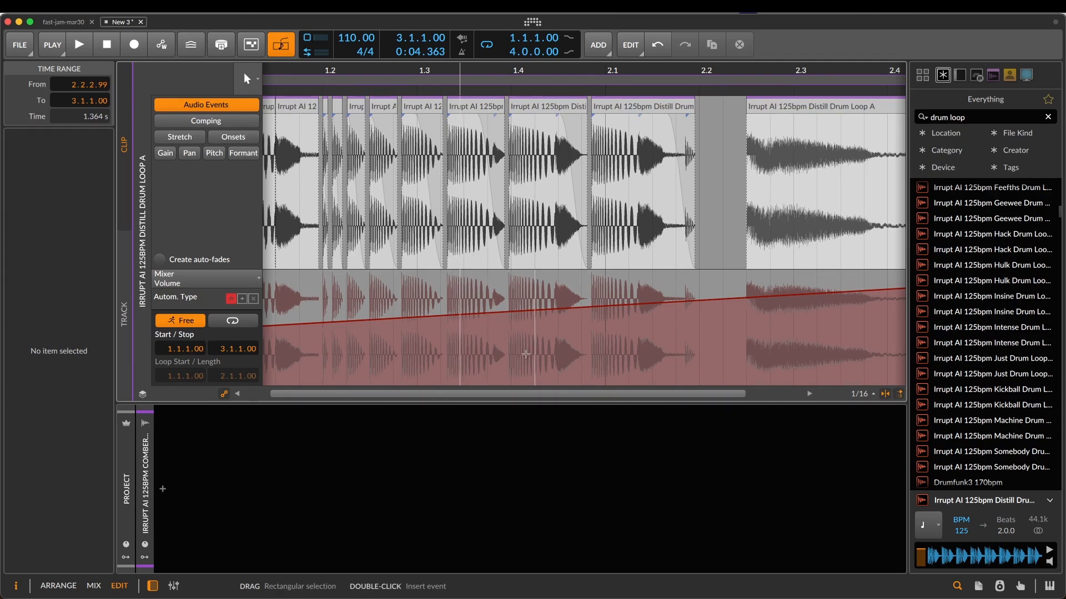
- Switch the clip's volume automation to the additive type and add a -30.9 % point at 1.1.1.00
{"action": "left_click", "coordinate": [242, 299]}
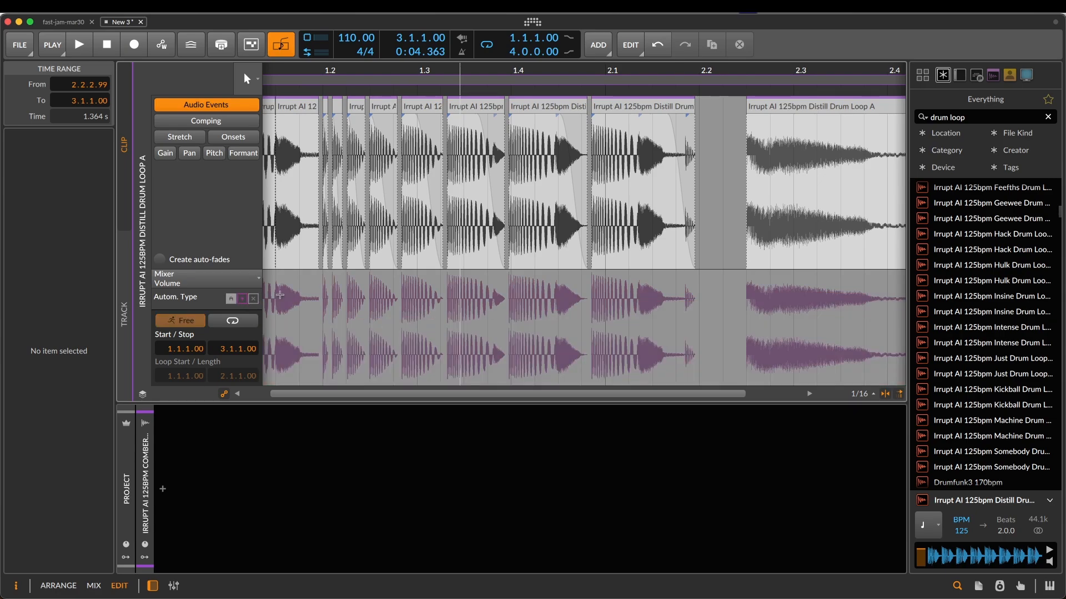
{"action": "scroll", "coordinate": [385, 337], "scroll_direction": "left", "scroll_amount": 5}
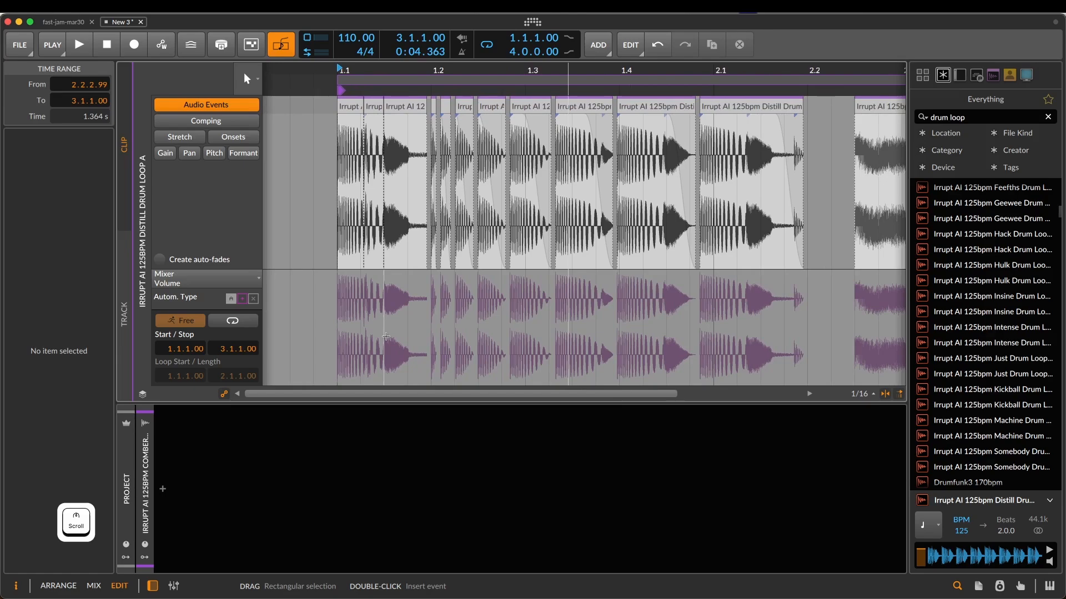
{"action": "scroll", "coordinate": [385, 337], "scroll_direction": "left", "scroll_amount": 3}
{"action": "scroll", "coordinate": [661, 328], "scroll_direction": "right", "scroll_amount": 10}
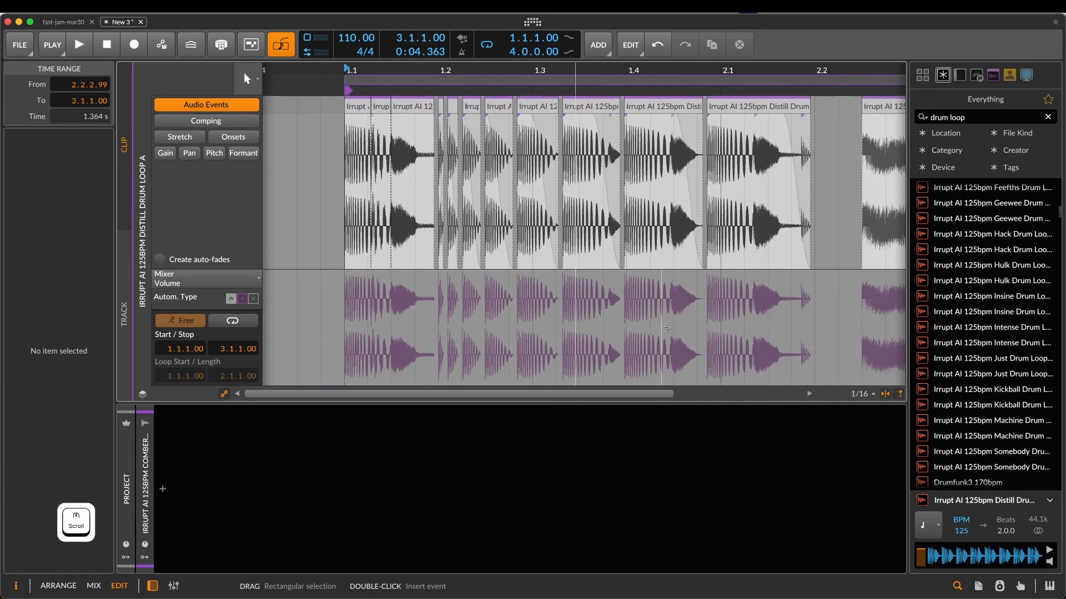
{"action": "scroll", "coordinate": [660, 328], "scroll_direction": "left", "scroll_amount": 12}
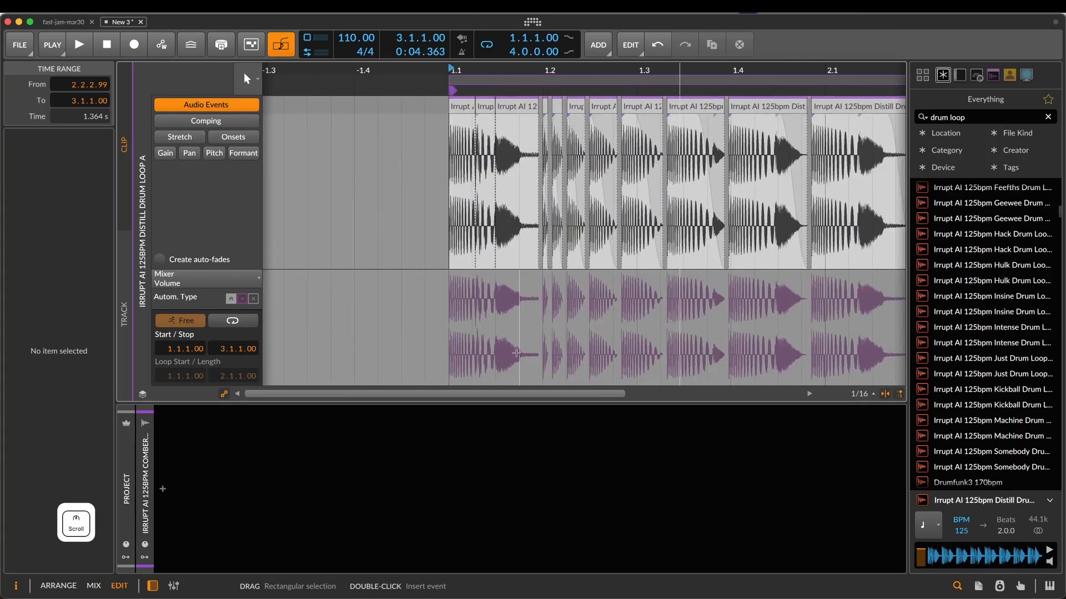
{"action": "left_click", "coordinate": [449, 362]}
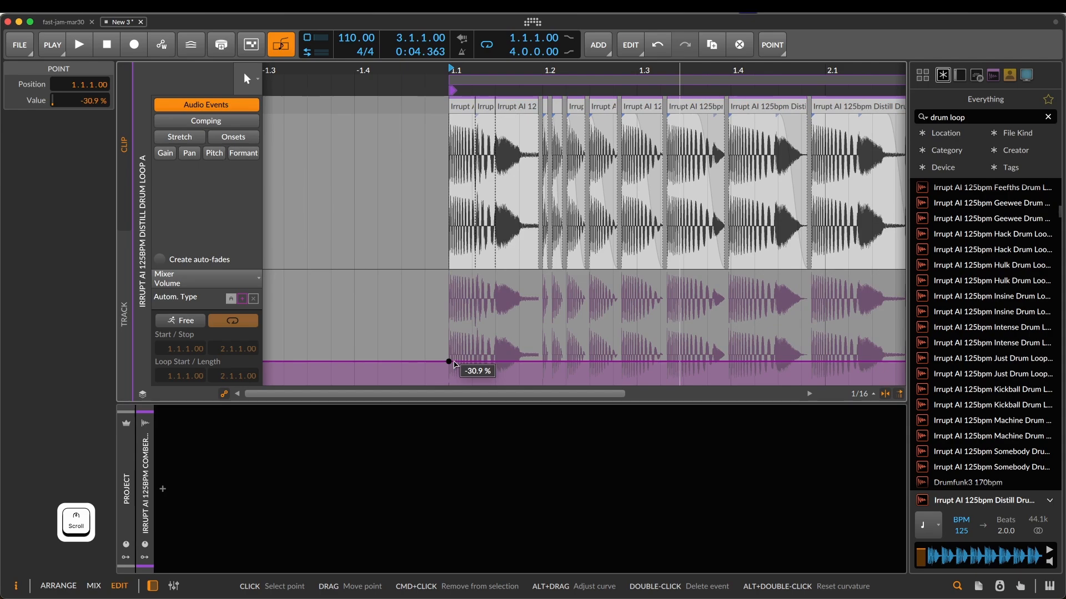
- Draw a wavy freehand additive volume curve with several peaks and dips from the clip start to just before 2.2
{"action": "key", "text": "3"}
{"action": "mouse_move", "coordinate": [453, 359]}
{"action": "left_mouse_down"}
{"action": "mouse_move", "coordinate": [524, 304]}
{"action": "mouse_move", "coordinate": [622, 309]}
{"action": "mouse_move", "coordinate": [733, 337]}
{"action": "left_mouse_up"}
{"action": "scroll", "coordinate": [633, 340], "scroll_direction": "right", "scroll_amount": 5}
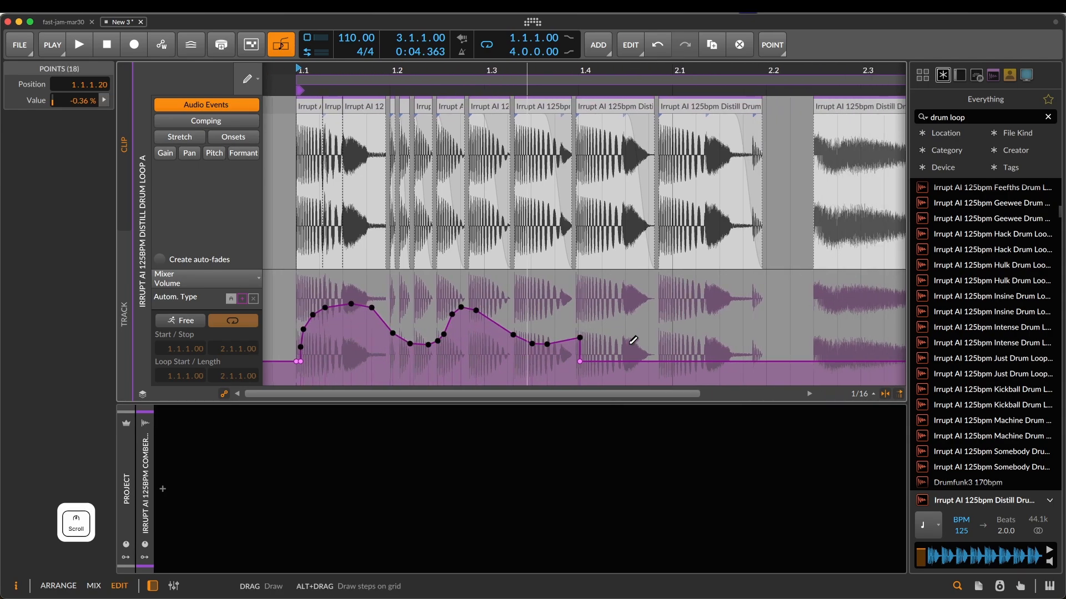
{"action": "scroll", "coordinate": [633, 340], "scroll_direction": "left", "scroll_amount": 2}
{"action": "mouse_move", "coordinate": [550, 352]}
{"action": "left_mouse_down"}
{"action": "mouse_move", "coordinate": [560, 325]}
{"action": "mouse_move", "coordinate": [697, 358]}
{"action": "mouse_move", "coordinate": [826, 331]}
{"action": "left_mouse_up"}
{"action": "scroll", "coordinate": [828, 333], "scroll_direction": "right", "scroll_amount": 3}
{"action": "scroll", "coordinate": [828, 333], "scroll_direction": "left", "scroll_amount": 5}
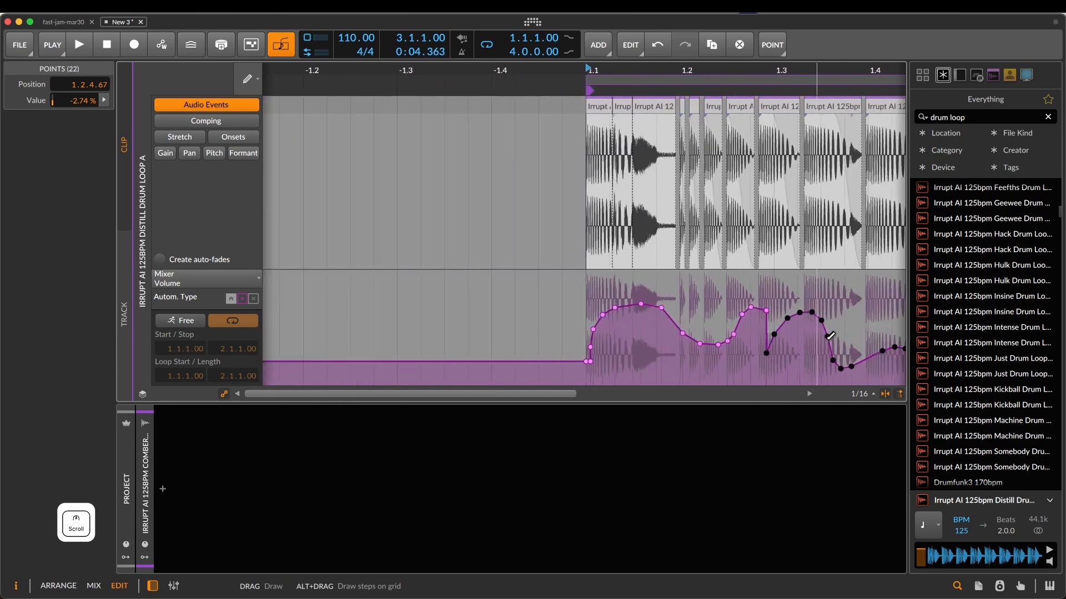
- Duplicate the automation section ending at 1.4.4.00 twice so the curve repeats through to 3.1.2.00
{"action": "scroll", "coordinate": [831, 336], "scroll_direction": "right", "scroll_amount": 4}
{"action": "key", "text": "3"}
{"action": "key", "text": "2"}
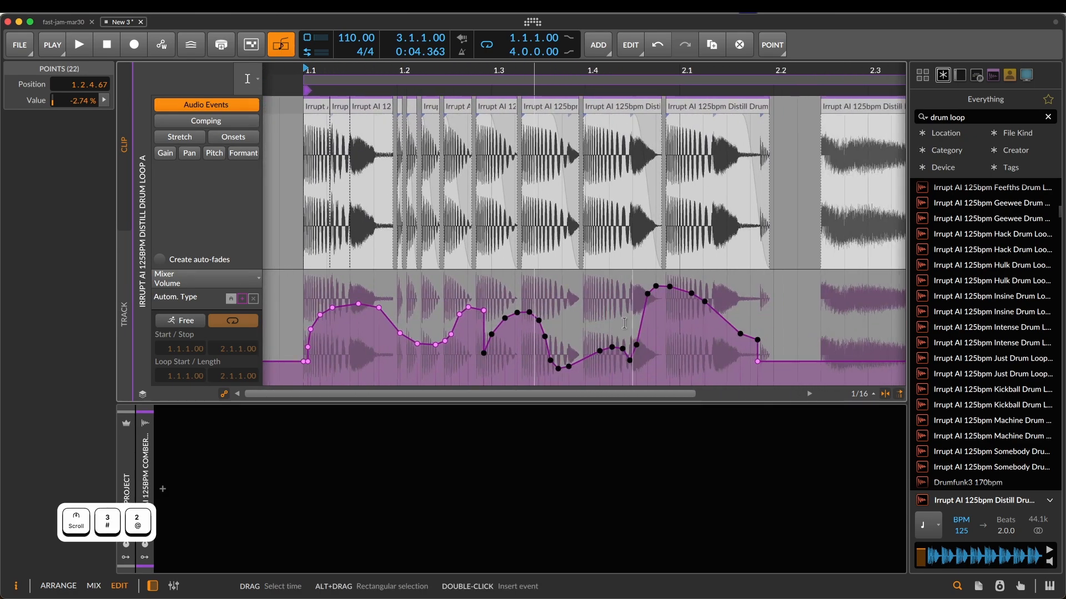
{"action": "left_click_drag", "start_coordinate": [649, 328], "coordinate": [453, 325]}
{"action": "key", "text": "super+d"}
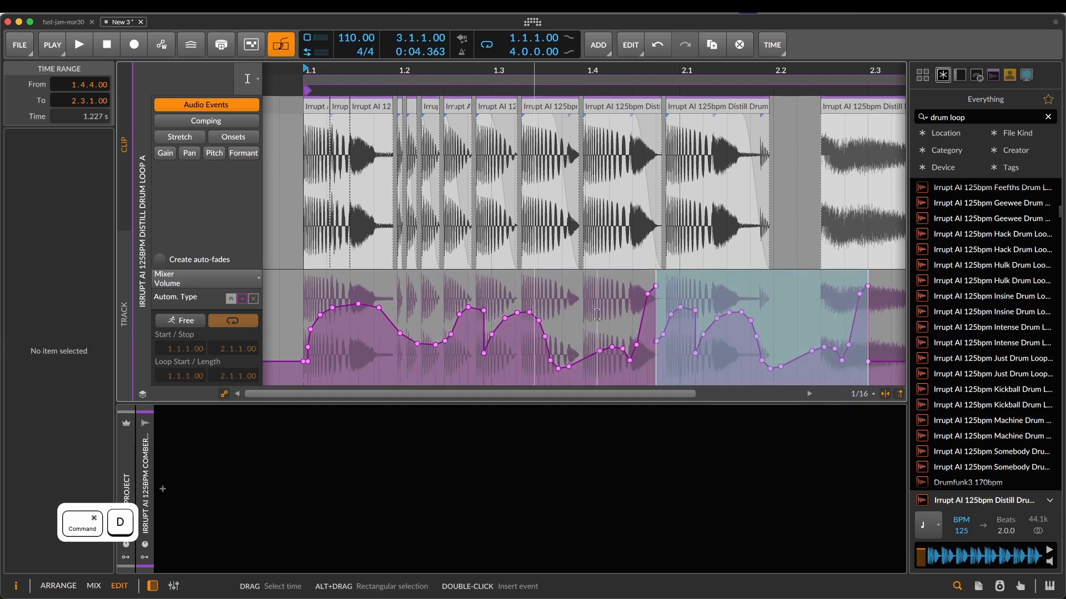
{"action": "scroll", "coordinate": [598, 317], "scroll_direction": "right", "scroll_amount": 4}
{"action": "key", "text": "super+d"}
{"action": "scroll", "coordinate": [598, 316], "scroll_direction": "right", "scroll_amount": 5}
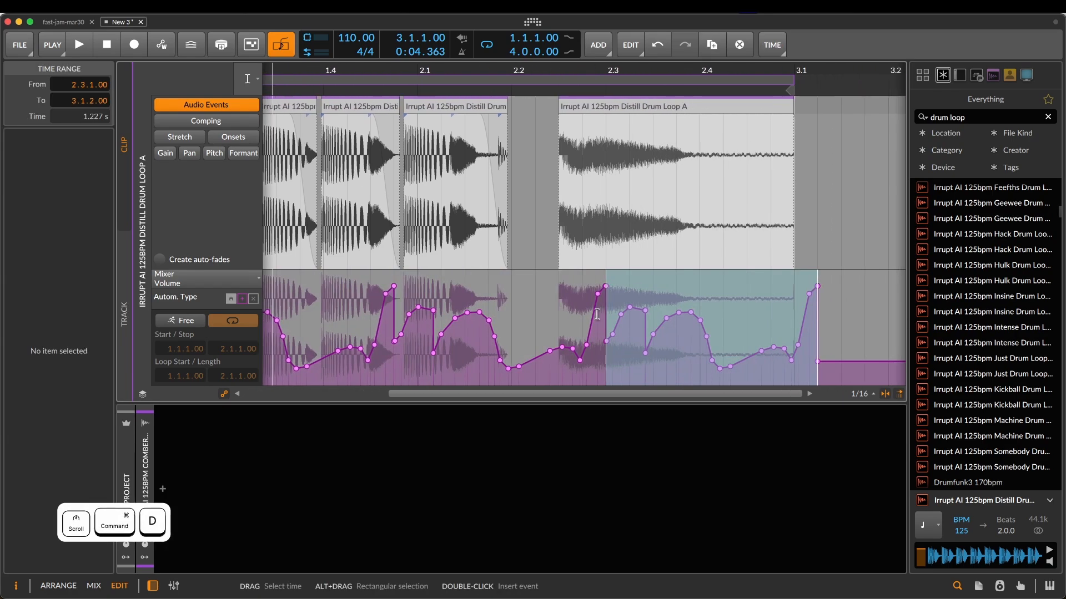
- Erase the duplicated volume automation past the clip end and try to clear the range from 3.1.1.00 to 3.2.1.00
{"action": "left_click", "coordinate": [654, 301]}
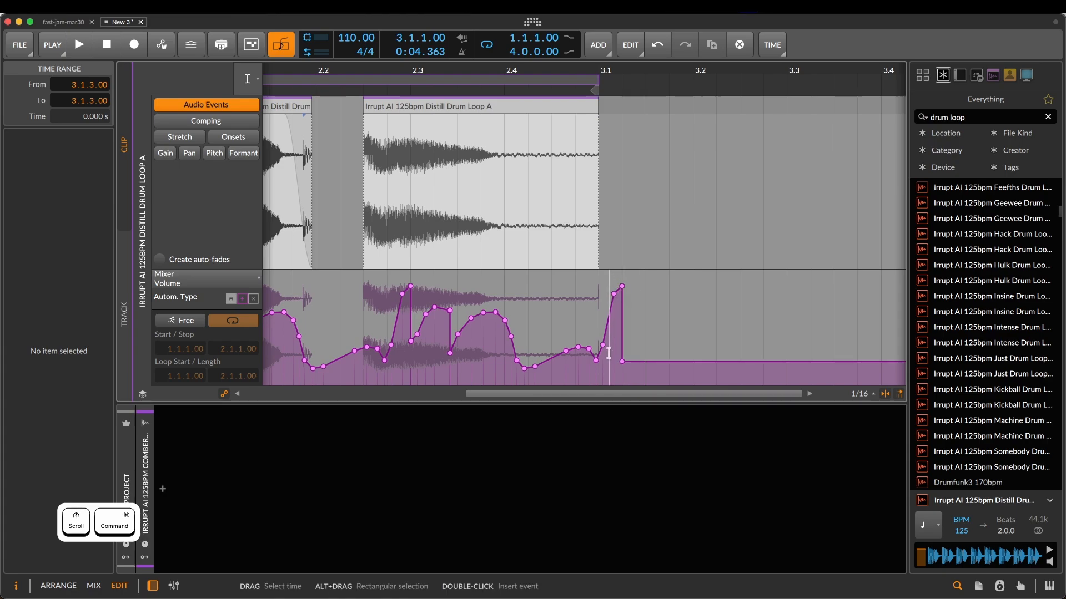
{"action": "key", "text": "4"}
{"action": "left_click_drag", "start_coordinate": [603, 346], "coordinate": [671, 351]}
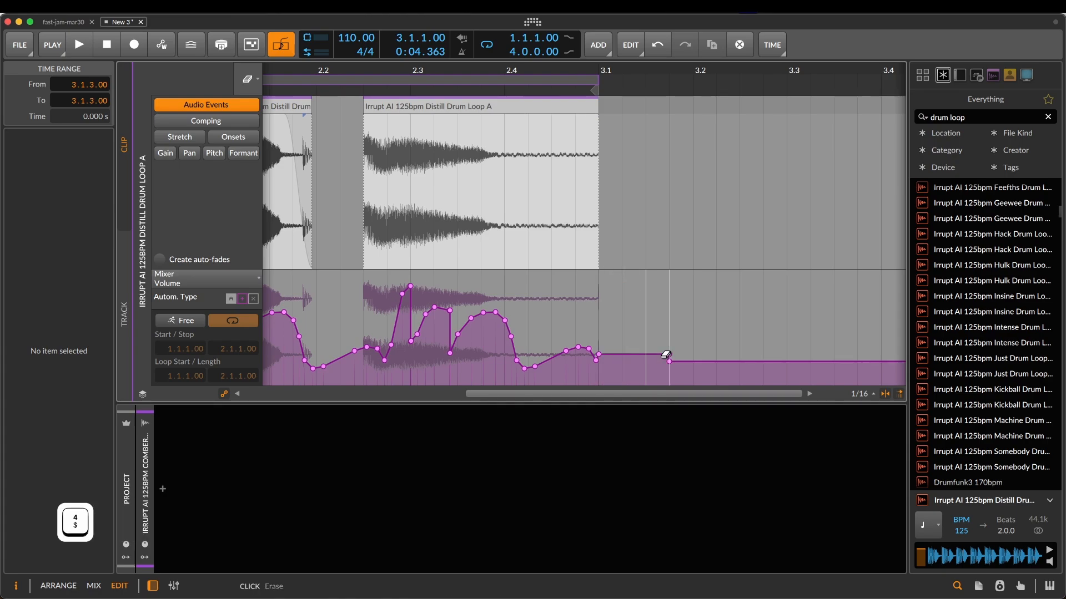
{"action": "left_click_drag", "start_coordinate": [599, 362], "coordinate": [698, 363]}
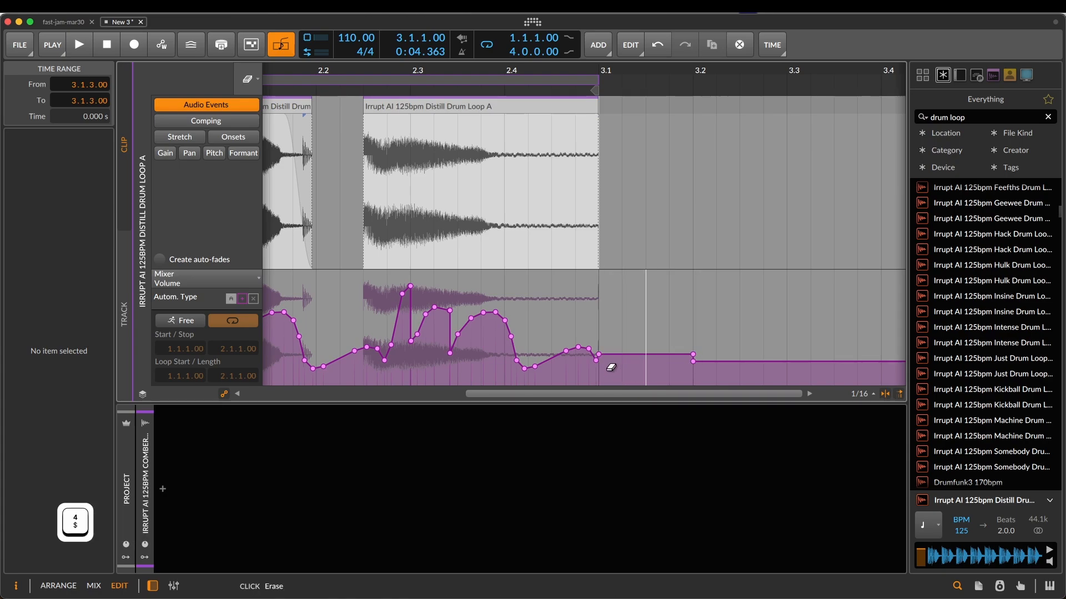
{"action": "key", "text": "2"}
{"action": "left_click_drag", "start_coordinate": [598, 346], "coordinate": [694, 358]}
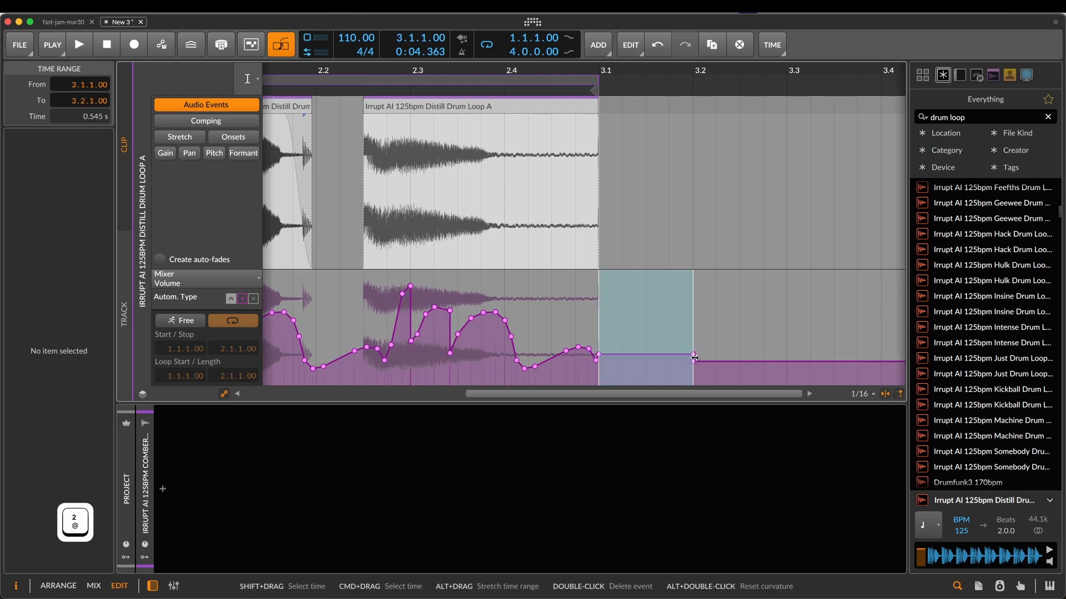
{"action": "key", "text": "Delete"}
{"action": "left_click", "coordinate": [695, 356]}
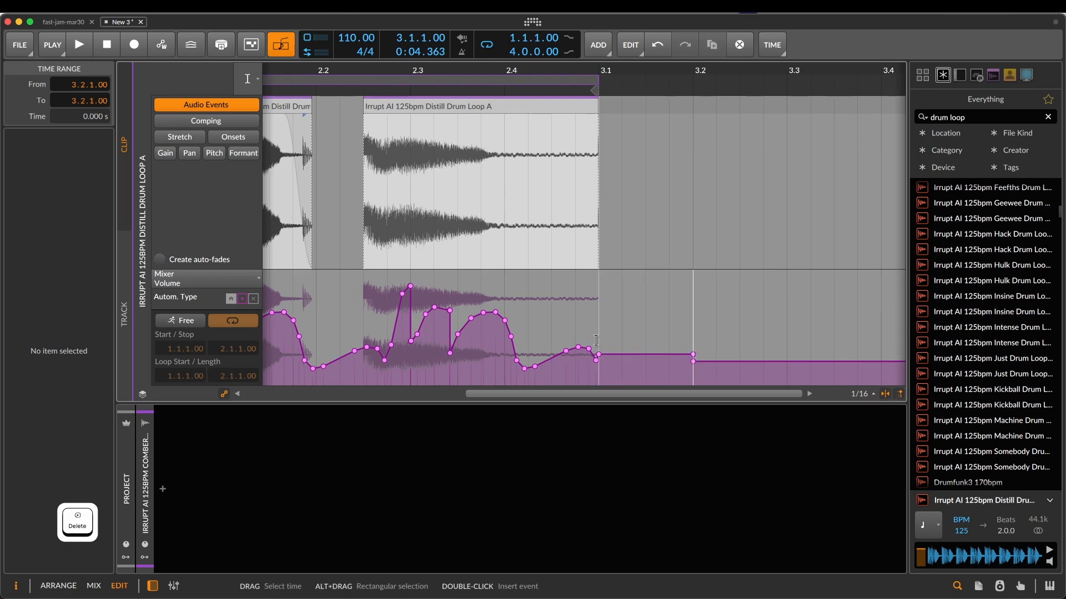
- Delete the leftover volume automation points between the clip end at 3.1 and 3.2
{"action": "key", "text": "x"}
{"action": "key", "text": "1"}
{"action": "left_click_drag", "start_coordinate": [593, 343], "coordinate": [733, 372]}
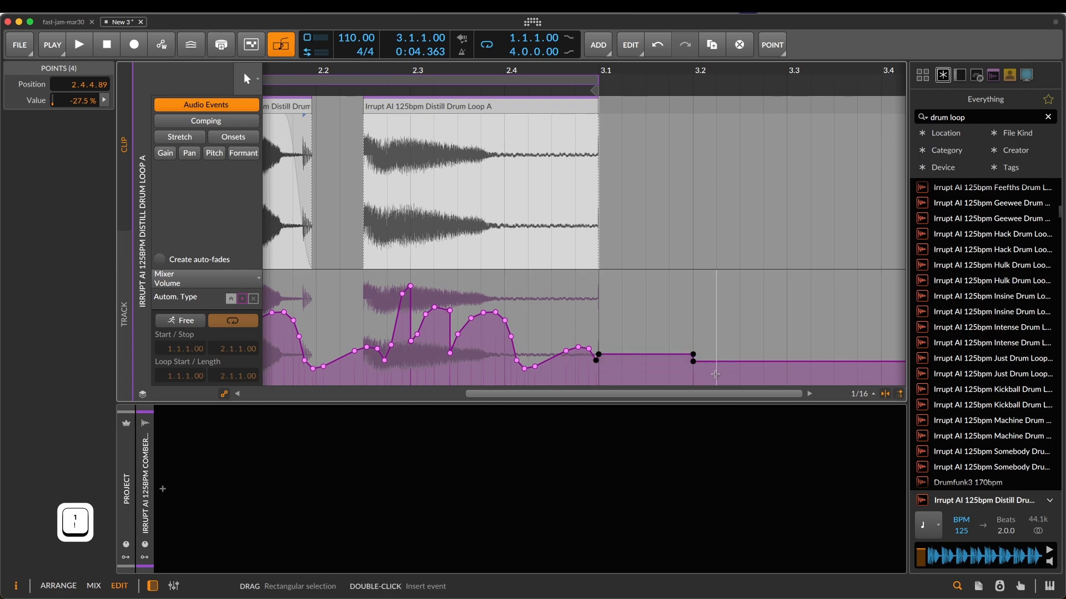
{"action": "key", "text": "Delete"}
- Switch the clip's volume automation to the multiplicative type and draw a wavy freehand curve from about 1.3.4 to 2.1.3
{"action": "scroll", "coordinate": [715, 375], "scroll_direction": "left", "scroll_amount": 3}
{"action": "scroll", "coordinate": [715, 375], "scroll_direction": "left", "scroll_amount": 6}
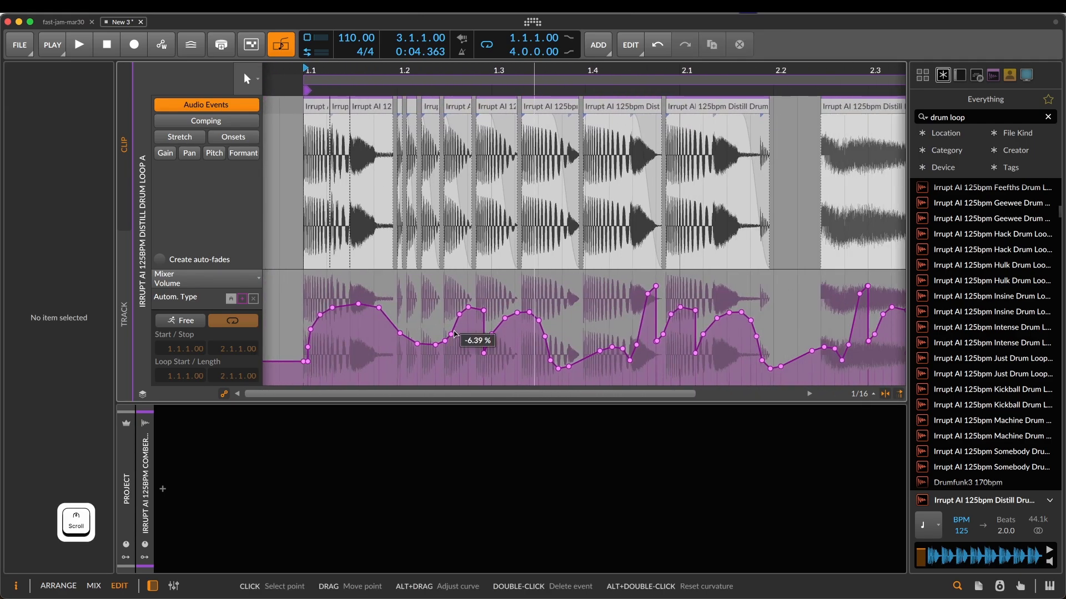
{"action": "left_click", "coordinate": [255, 301]}
{"action": "key", "text": "2"}
{"action": "left_click", "coordinate": [428, 333]}
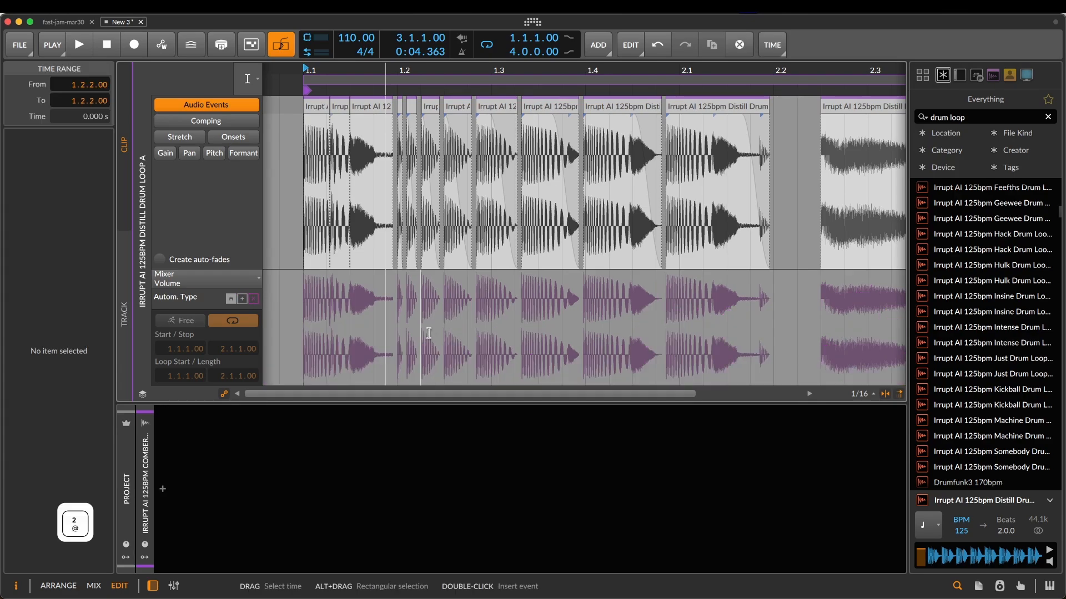
{"action": "key", "text": "3"}
{"action": "mouse_move", "coordinate": [567, 332]}
{"action": "left_mouse_down"}
{"action": "mouse_move", "coordinate": [649, 328]}
{"action": "mouse_move", "coordinate": [729, 293]}
{"action": "left_mouse_up"}
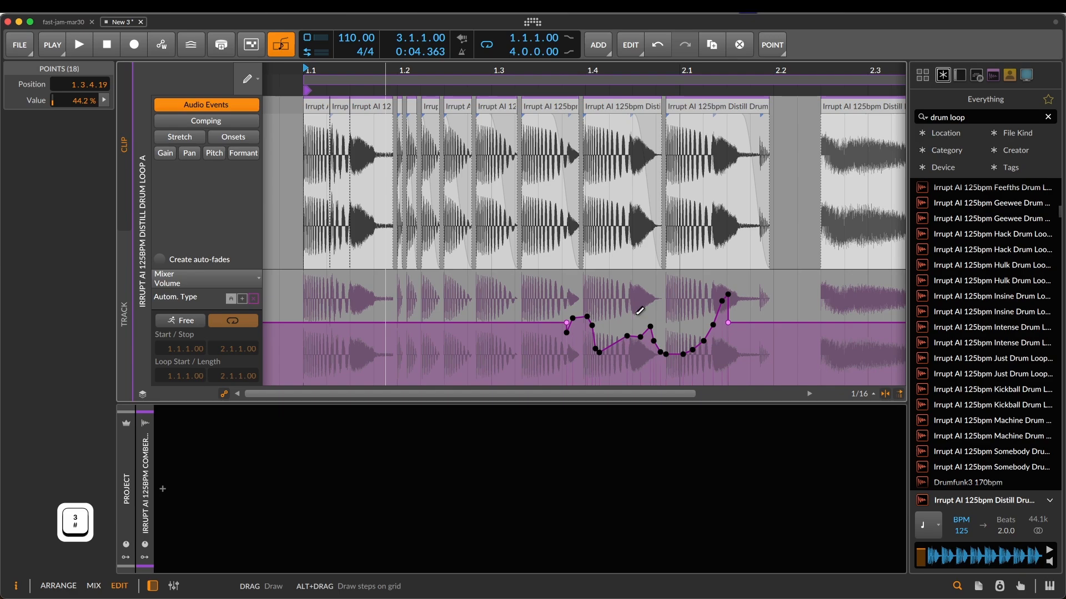
- Compare the absolute and additive volume automation types, then examine the absolute curve inside and beyond the clip
{"action": "left_click", "coordinate": [229, 300]}
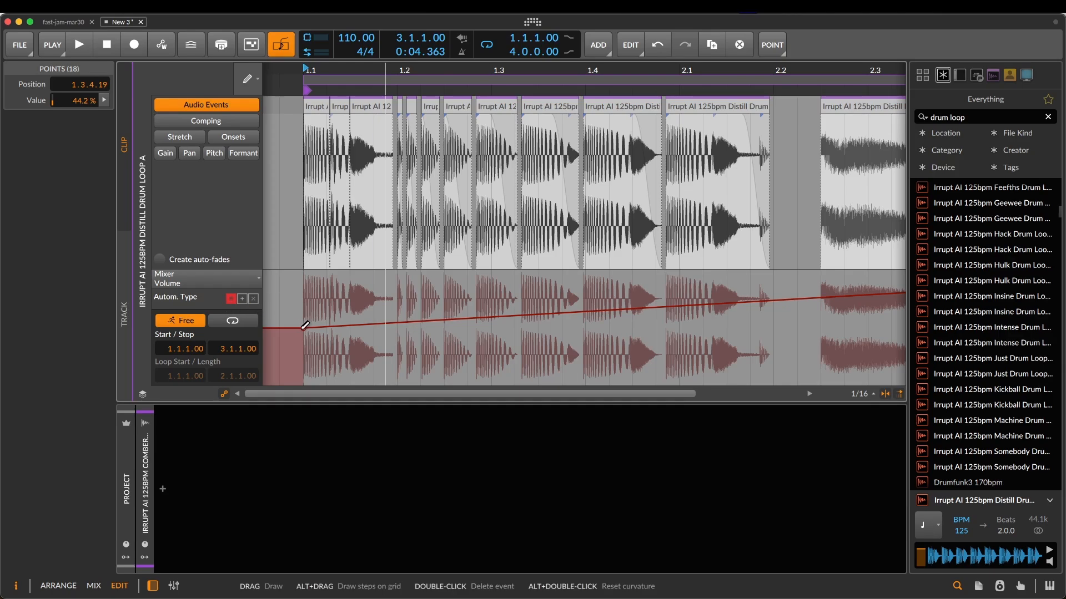
{"action": "left_click", "coordinate": [242, 303]}
{"action": "left_click", "coordinate": [231, 299]}
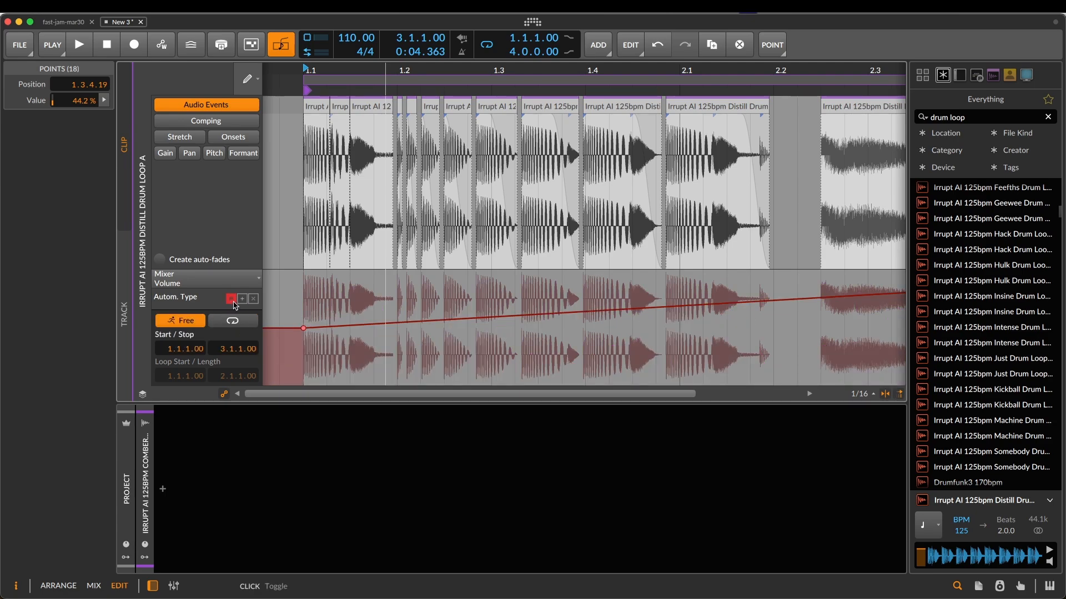
{"action": "left_click", "coordinate": [243, 303]}
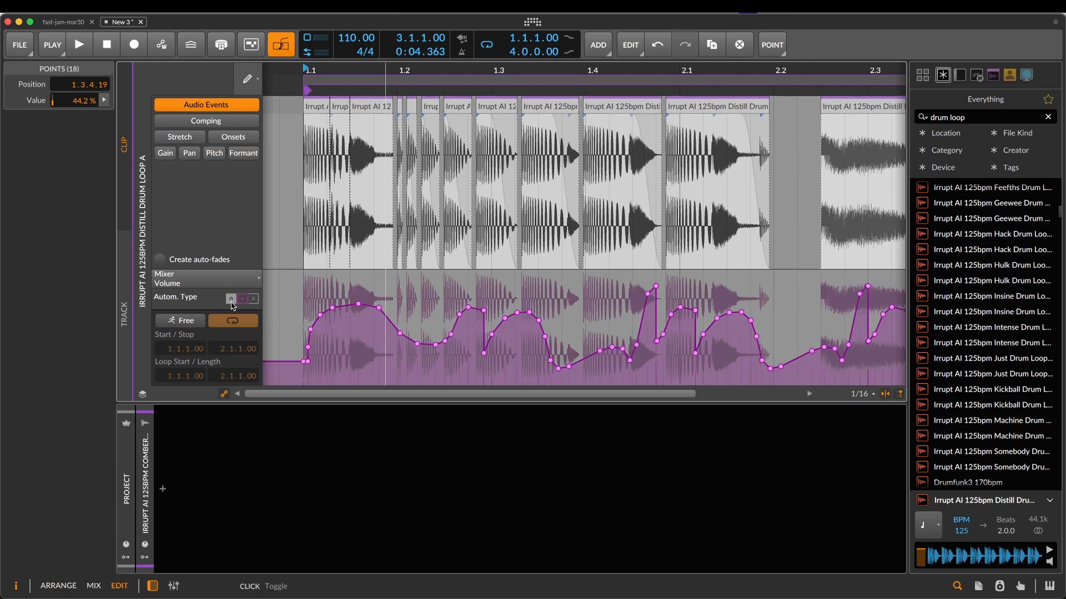
{"action": "left_click", "coordinate": [231, 300]}
{"action": "scroll", "coordinate": [548, 316], "scroll_direction": "right", "scroll_amount": 5}
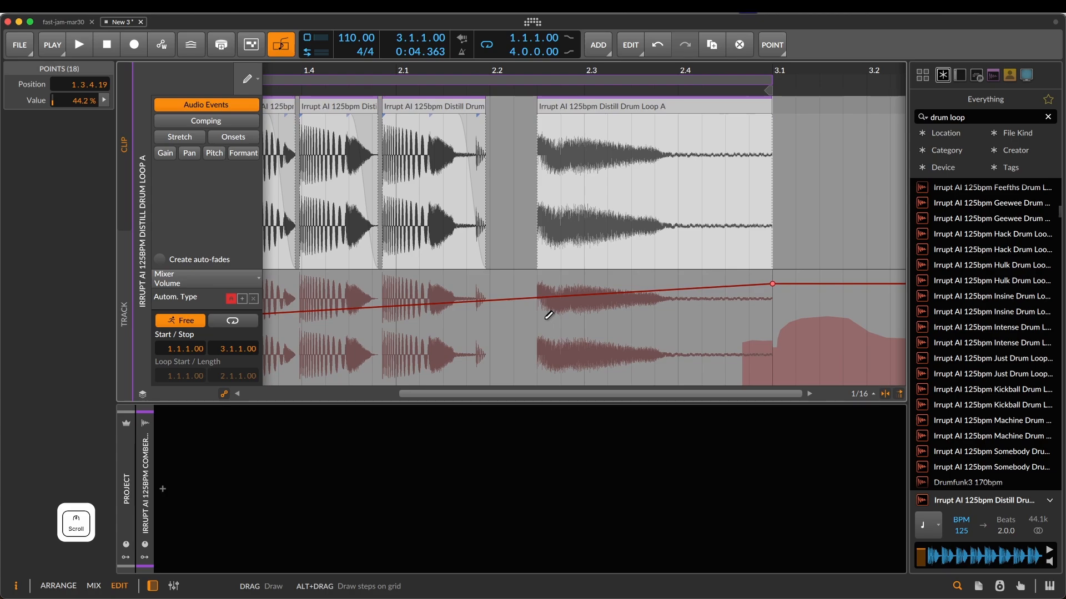
{"action": "scroll", "coordinate": [548, 315], "scroll_direction": "right", "scroll_amount": 5}
{"action": "scroll", "coordinate": [548, 315], "scroll_direction": "left", "scroll_amount": 10}
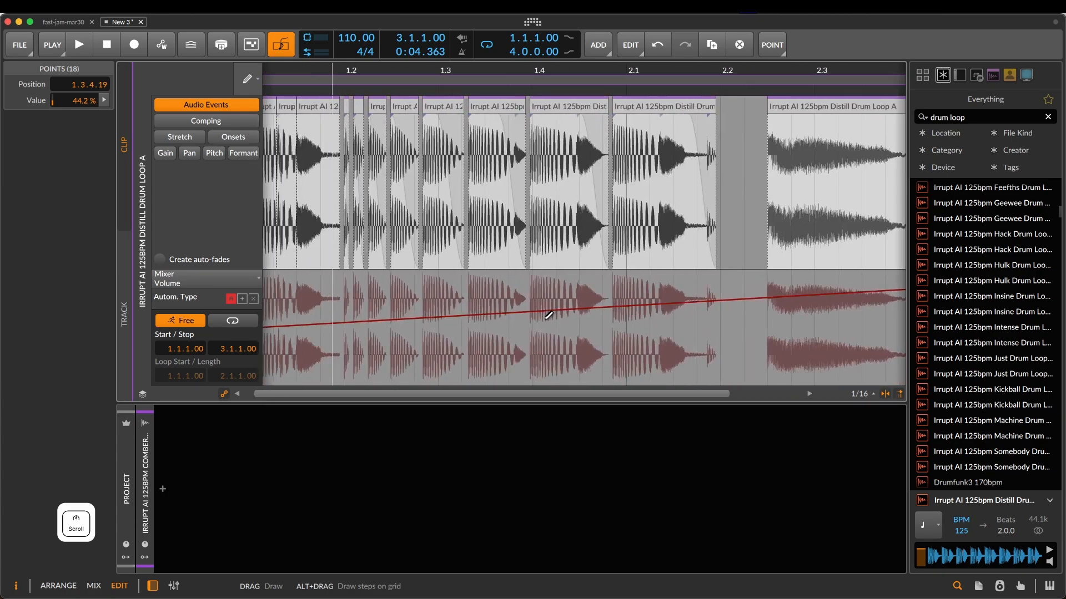
{"action": "scroll", "coordinate": [548, 315], "scroll_direction": "right", "scroll_amount": 8}
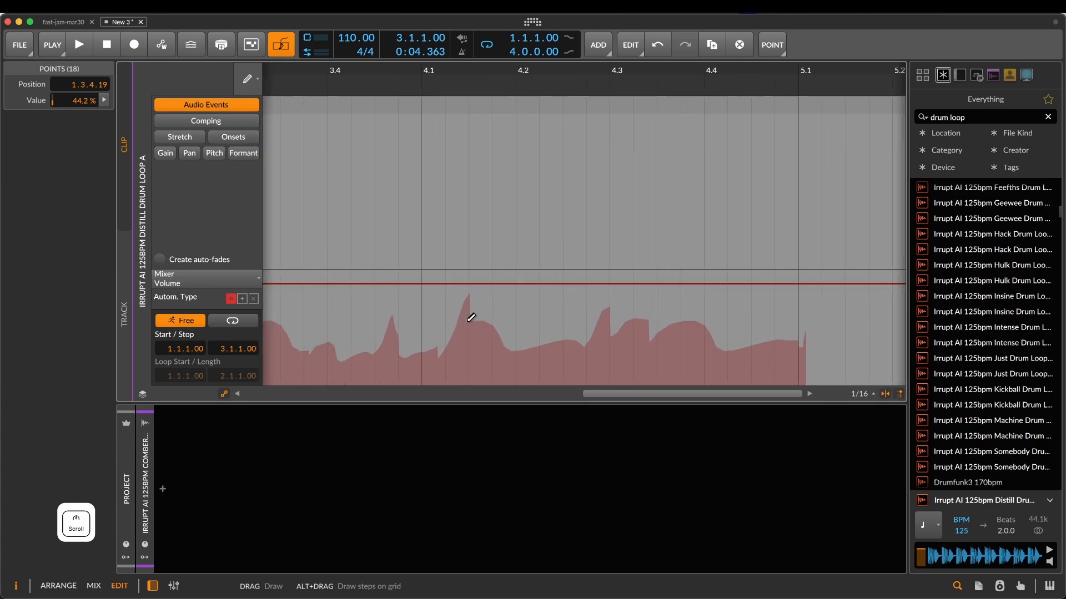
{"action": "scroll", "coordinate": [470, 318], "scroll_direction": "left", "scroll_amount": 10}
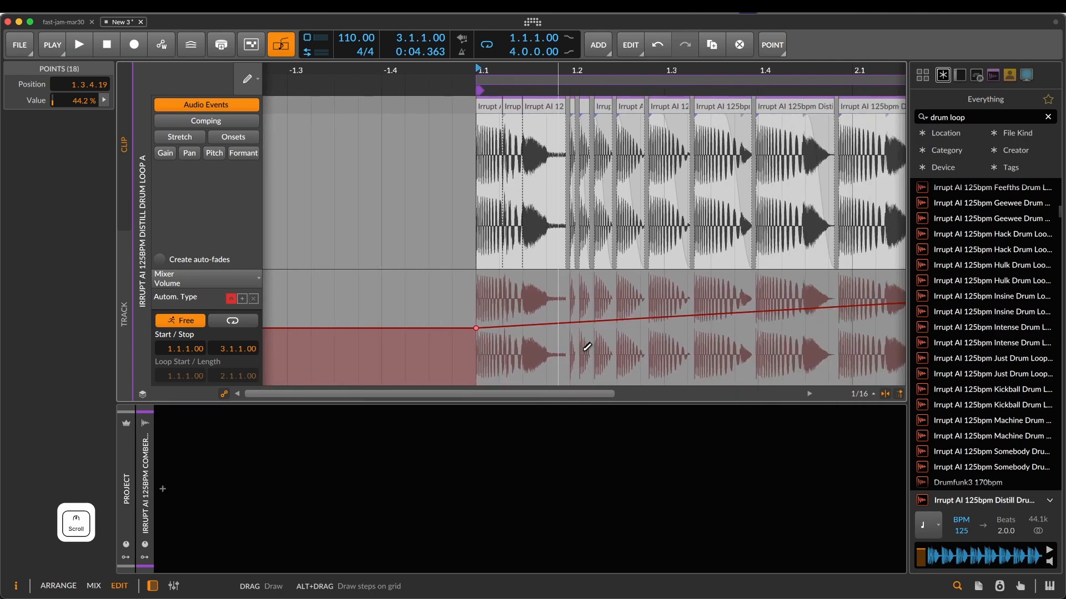
{"action": "scroll", "coordinate": [587, 347], "scroll_direction": "up", "scroll_amount": 5}
{"action": "scroll", "coordinate": [584, 350], "scroll_direction": "down", "scroll_amount": 5}
- Return to the arrangement and examine how the clip-based volume automation shapes the track's rising volume ramp across both clips
{"action": "key", "text": "Tab"}
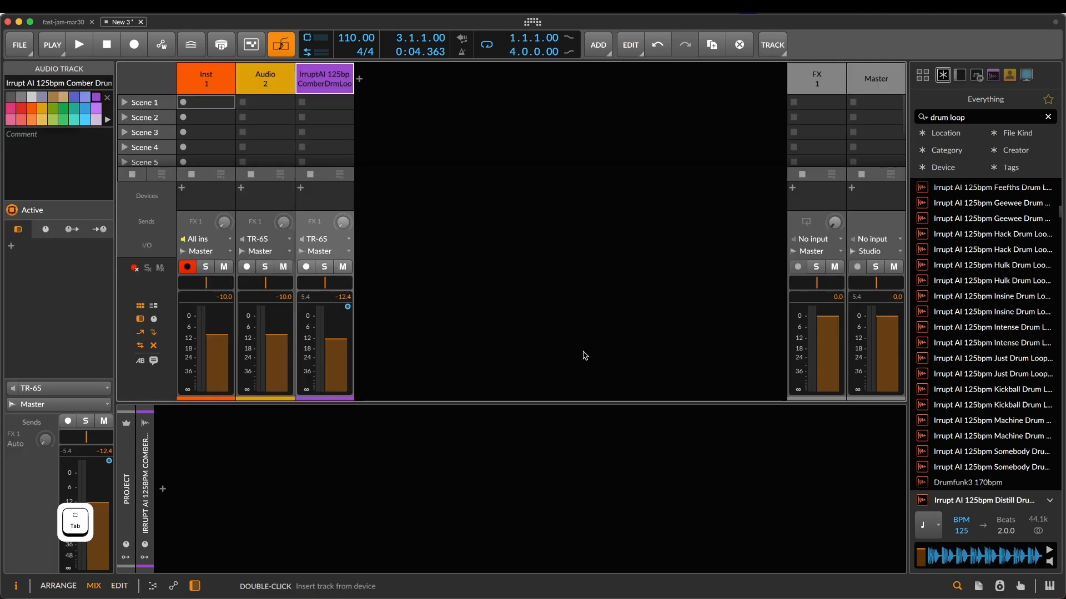
{"action": "key", "text": "Tab"}
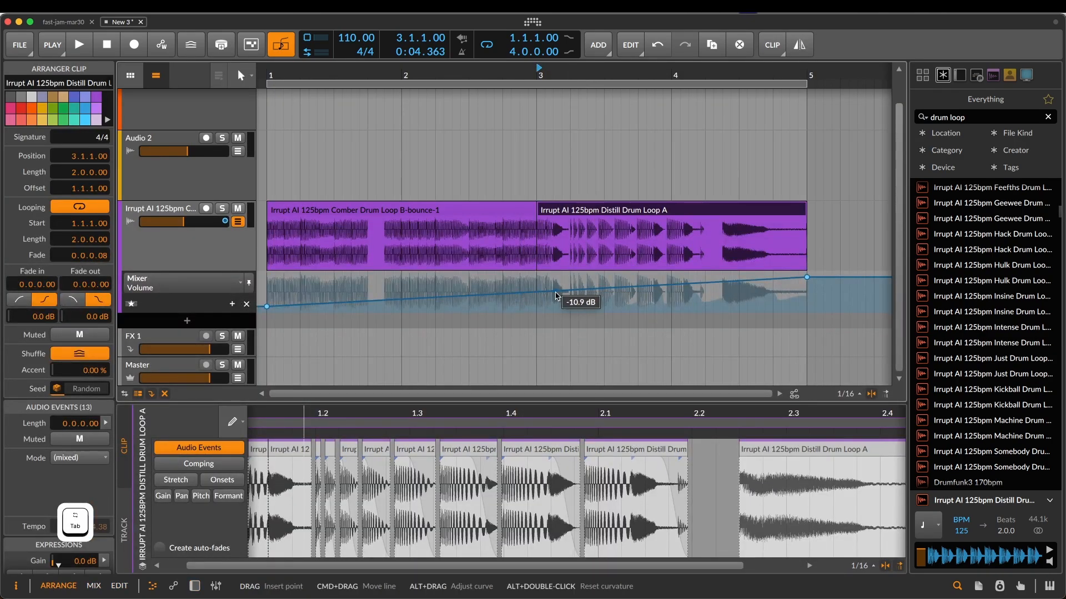
{"action": "scroll", "coordinate": [557, 294], "scroll_direction": "down", "scroll_amount": 4}
{"action": "scroll", "coordinate": [555, 291], "scroll_direction": "up", "scroll_amount": 5}
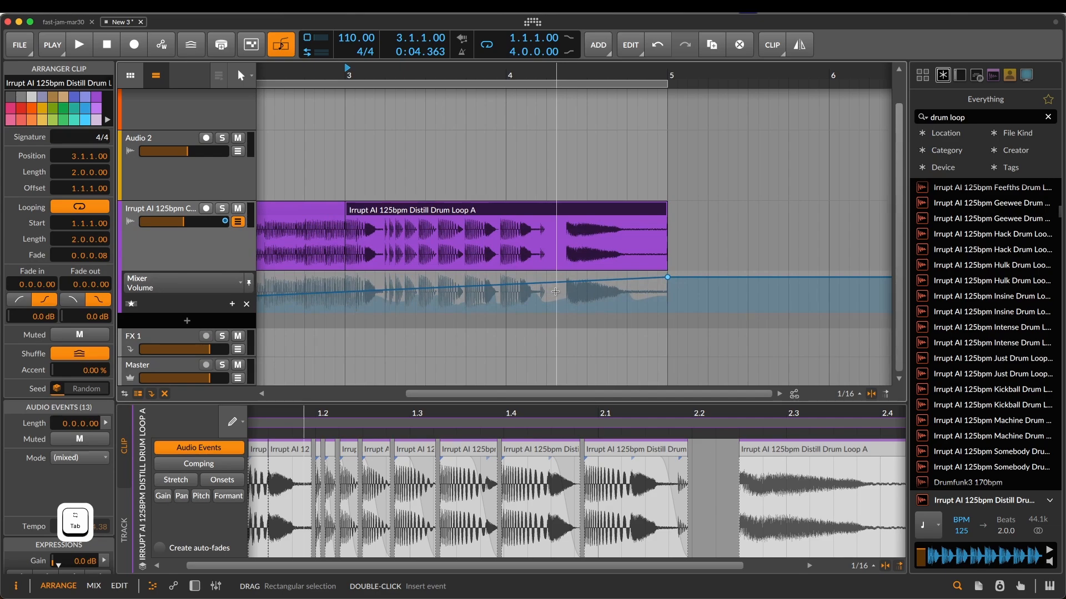
{"action": "scroll", "coordinate": [556, 291], "scroll_direction": "up", "scroll_amount": 3}
{"action": "scroll", "coordinate": [553, 298], "scroll_direction": "left", "scroll_amount": 6}
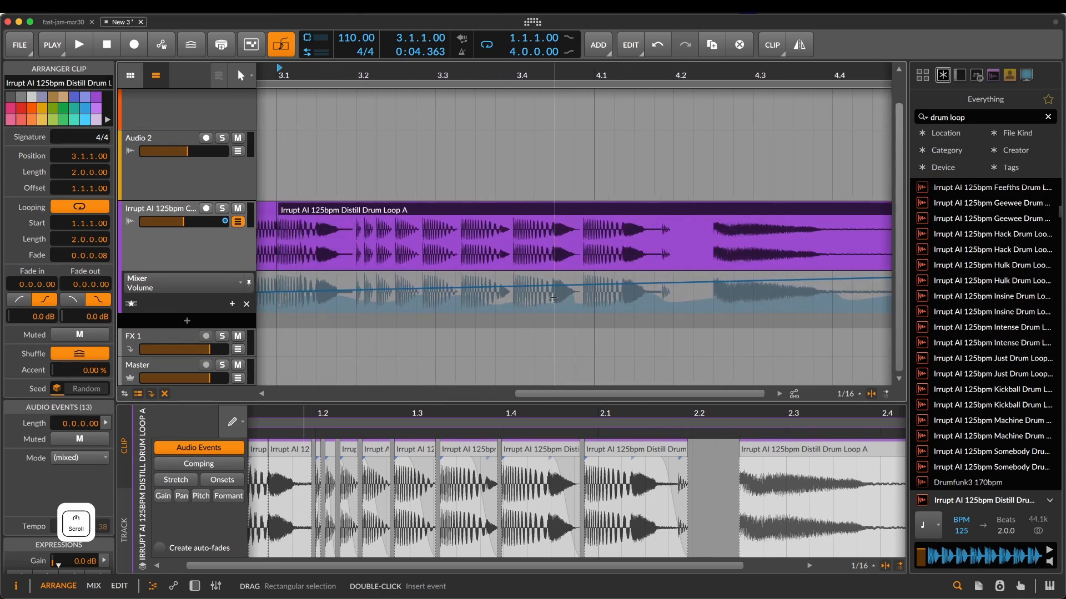
{"action": "scroll", "coordinate": [553, 297], "scroll_direction": "up", "scroll_amount": 4}
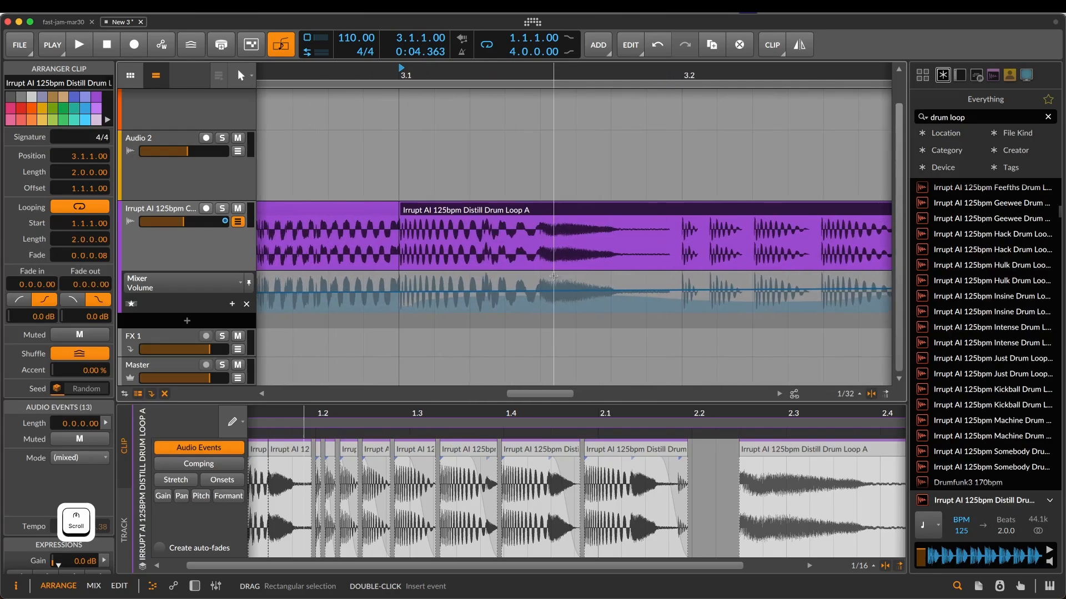
{"action": "scroll", "coordinate": [556, 292], "scroll_direction": "right", "scroll_amount": 3}
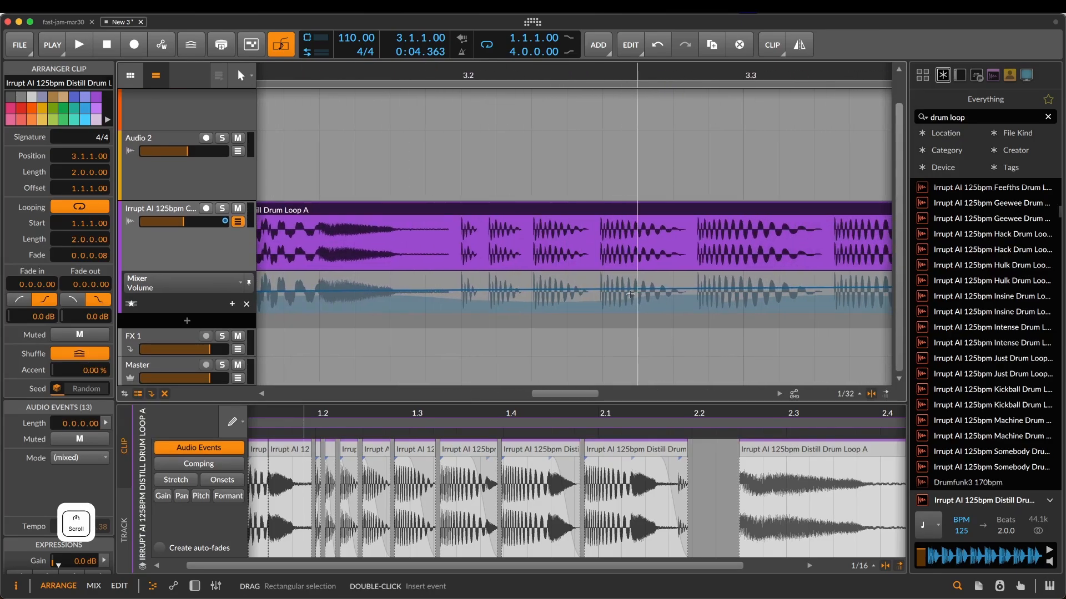
{"action": "scroll", "coordinate": [716, 310], "scroll_direction": "right", "scroll_amount": 4}
{"action": "scroll", "coordinate": [794, 319], "scroll_direction": "right", "scroll_amount": 5}
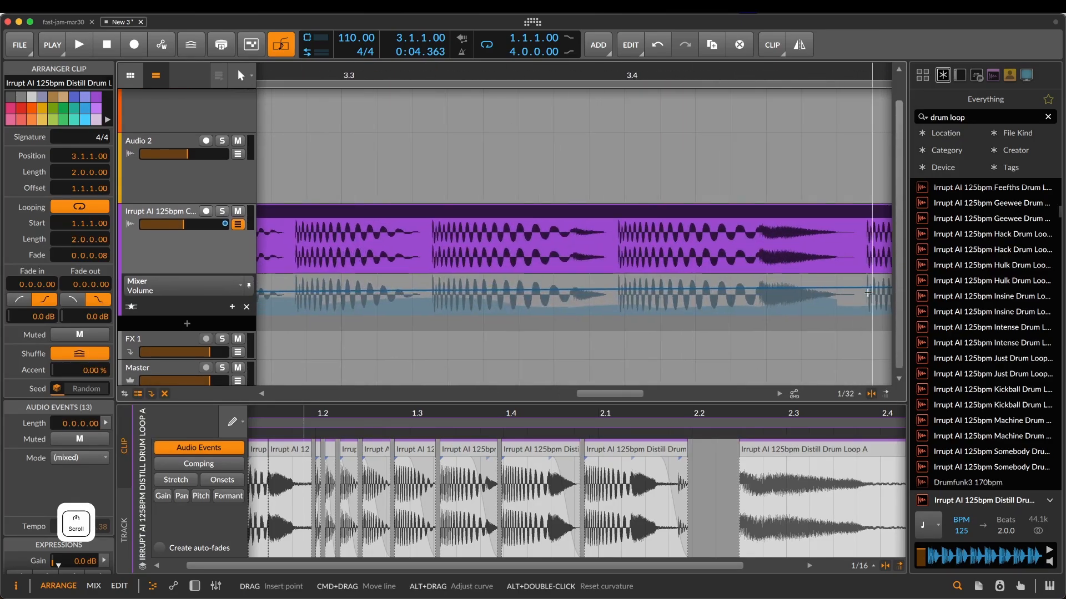
{"action": "scroll", "coordinate": [738, 294], "scroll_direction": "right", "scroll_amount": 3}
{"action": "scroll", "coordinate": [740, 294], "scroll_direction": "right", "scroll_amount": 5}
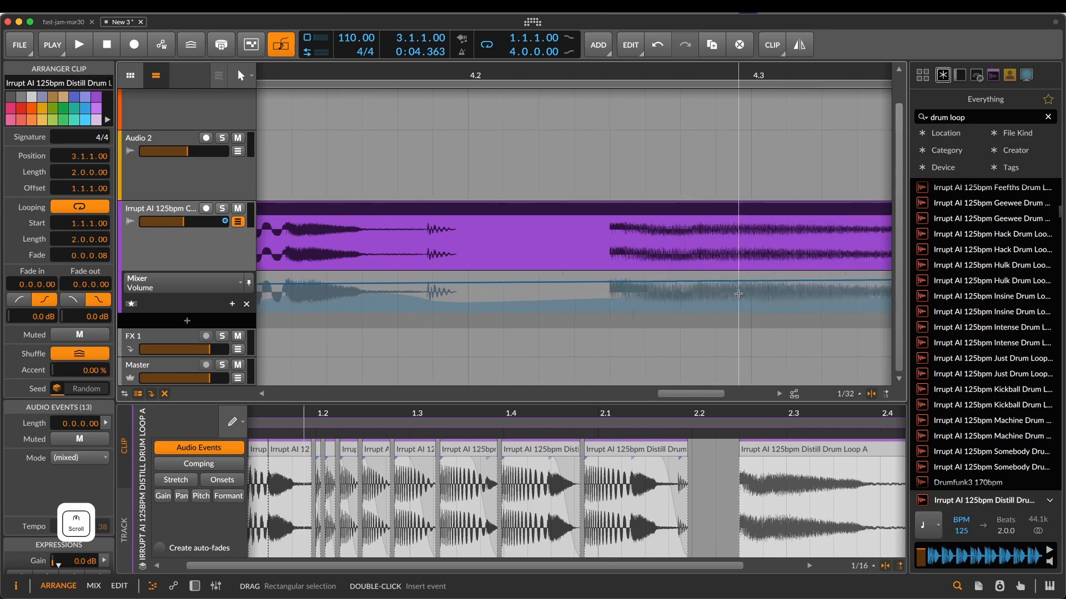
{"action": "scroll", "coordinate": [738, 294], "scroll_direction": "down", "scroll_amount": 3}
{"action": "scroll", "coordinate": [692, 314], "scroll_direction": "down", "scroll_amount": 3}
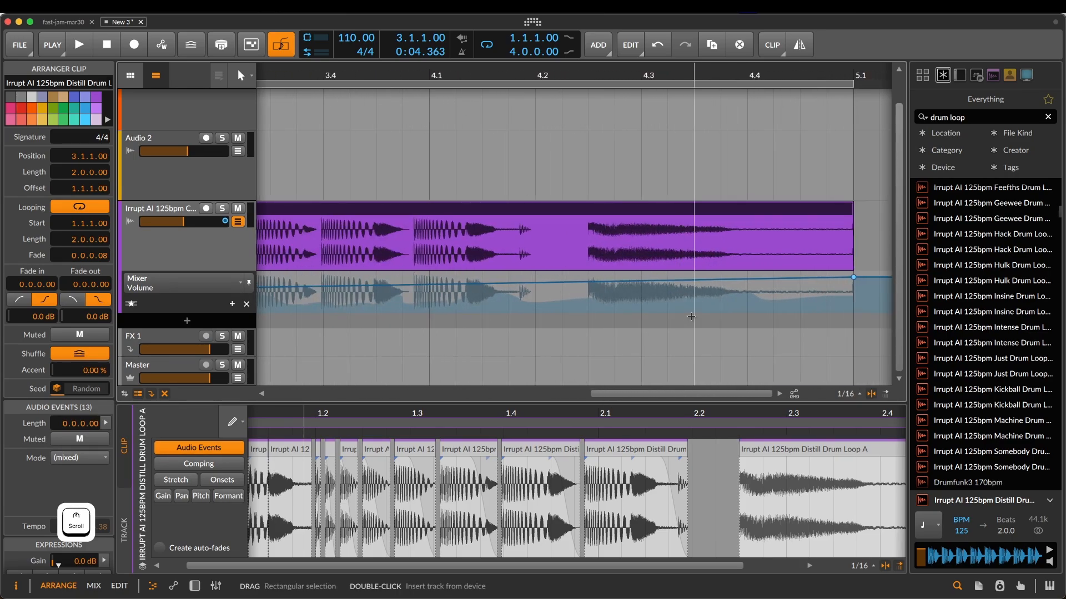
{"action": "scroll", "coordinate": [693, 333], "scroll_direction": "down", "scroll_amount": 2}
{"action": "scroll", "coordinate": [761, 310], "scroll_direction": "up", "scroll_amount": 2}
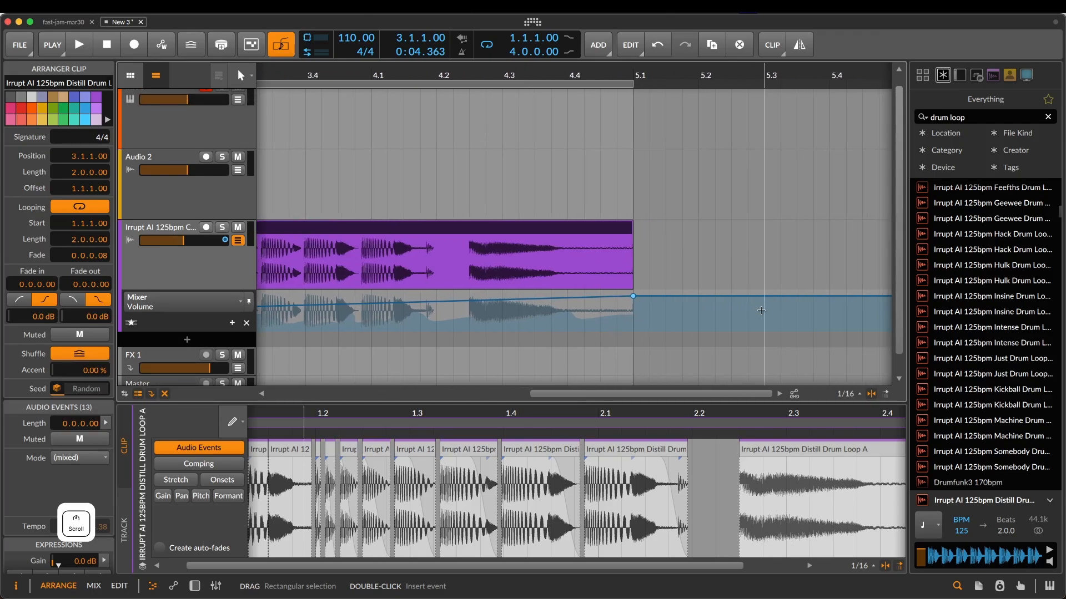
{"action": "scroll", "coordinate": [762, 314], "scroll_direction": "left", "scroll_amount": 3}
{"action": "scroll", "coordinate": [762, 315], "scroll_direction": "down", "scroll_amount": 2}
{"action": "scroll", "coordinate": [762, 315], "scroll_direction": "right", "scroll_amount": 1}
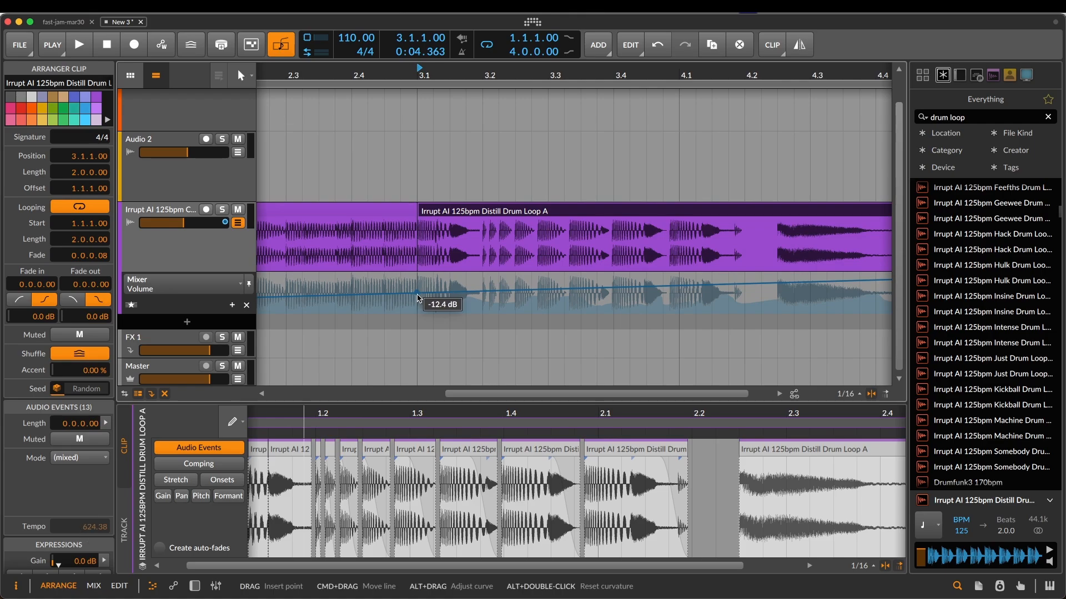
{"action": "scroll", "coordinate": [418, 298], "scroll_direction": "right", "scroll_amount": 3}
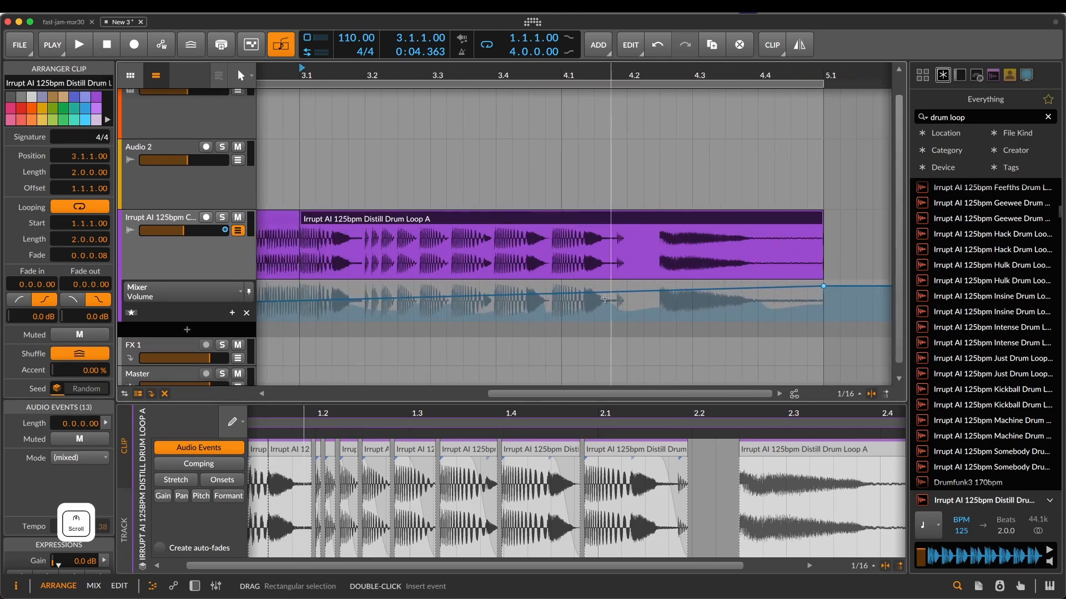
{"action": "scroll", "coordinate": [604, 299], "scroll_direction": "left", "scroll_amount": 7}
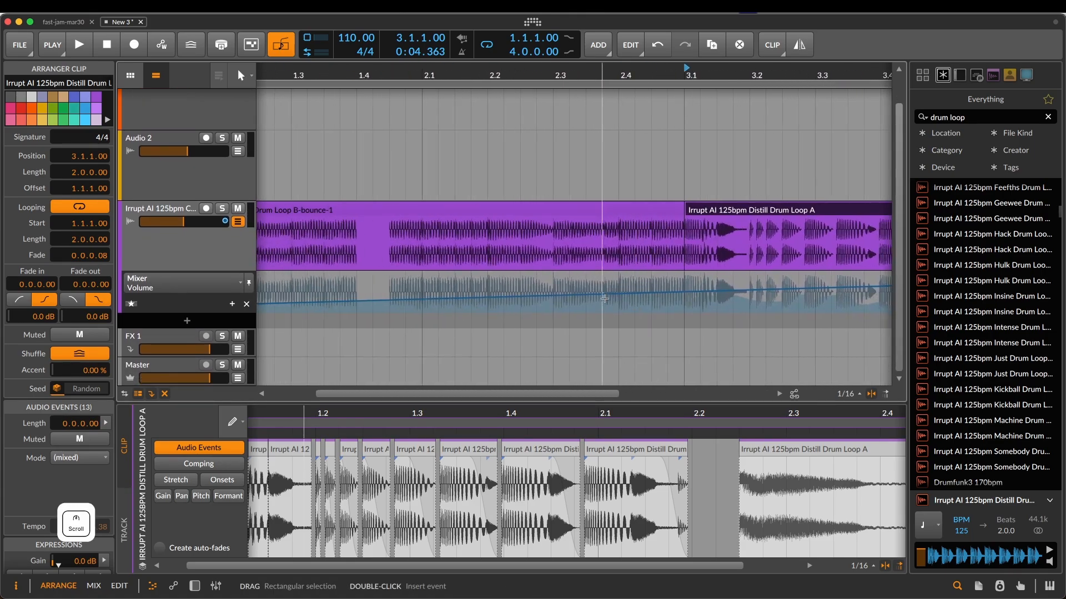
{"action": "scroll", "coordinate": [604, 299], "scroll_direction": "left", "scroll_amount": 2}
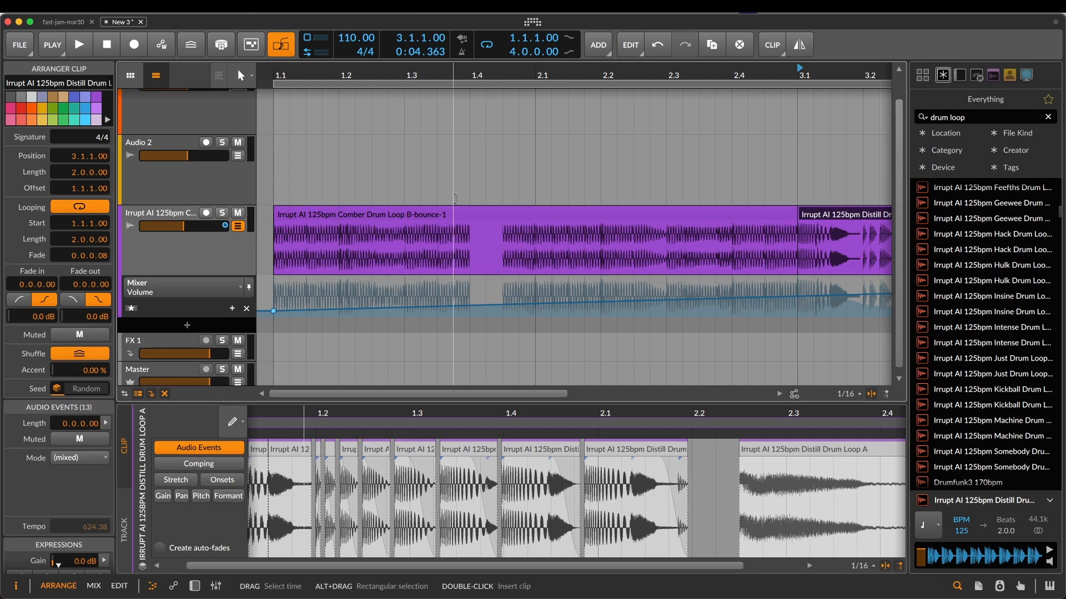
- Duplicate the Distill Drum Loop A clip to 5.1.1.00 and set the arranger loop to the copy's two-bar length
{"action": "scroll", "coordinate": [455, 199], "scroll_direction": "right", "scroll_amount": 5}
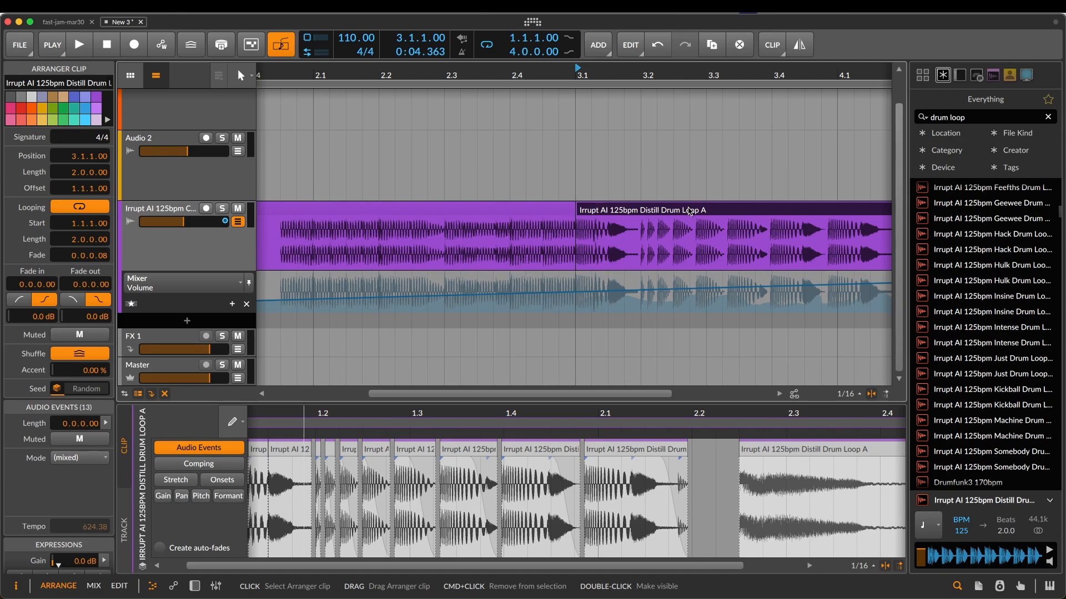
{"action": "scroll", "coordinate": [689, 211], "scroll_direction": "right", "scroll_amount": 6}
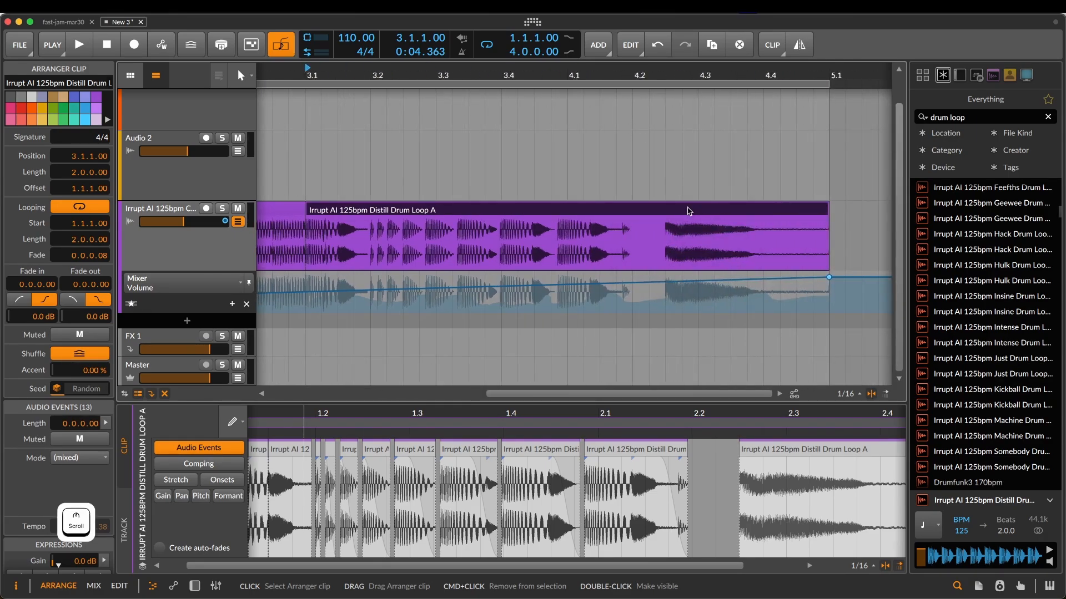
{"action": "scroll", "coordinate": [689, 211], "scroll_direction": "right", "scroll_amount": 5}
{"action": "key", "text": "super+d"}
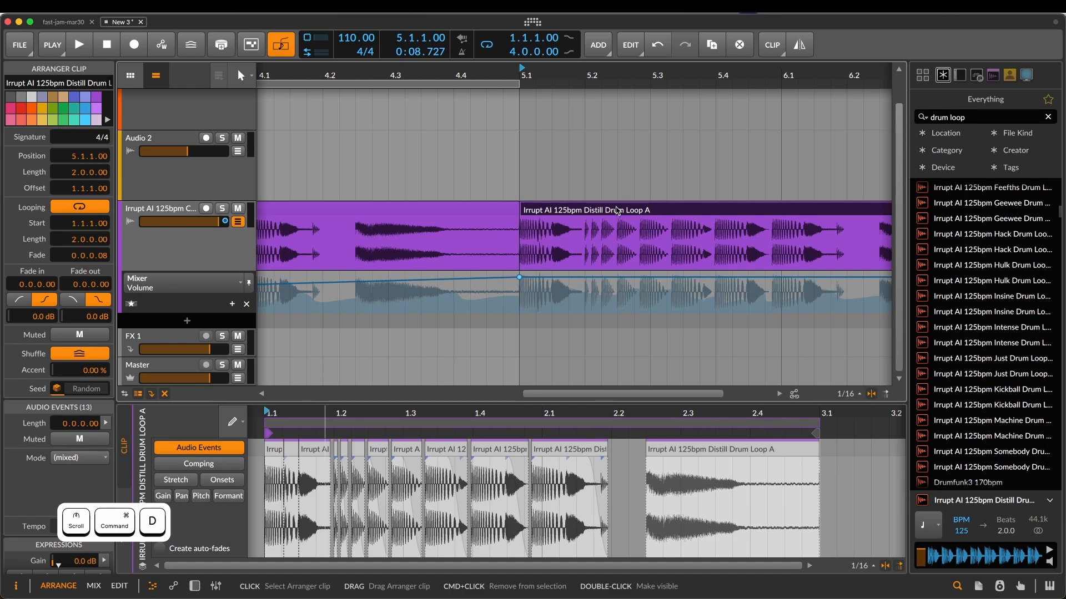
{"action": "key", "text": "super+l"}
{"action": "scroll", "coordinate": [616, 212], "scroll_direction": "right", "scroll_amount": 3}
{"action": "scroll", "coordinate": [616, 210], "scroll_direction": "right", "scroll_amount": 1}
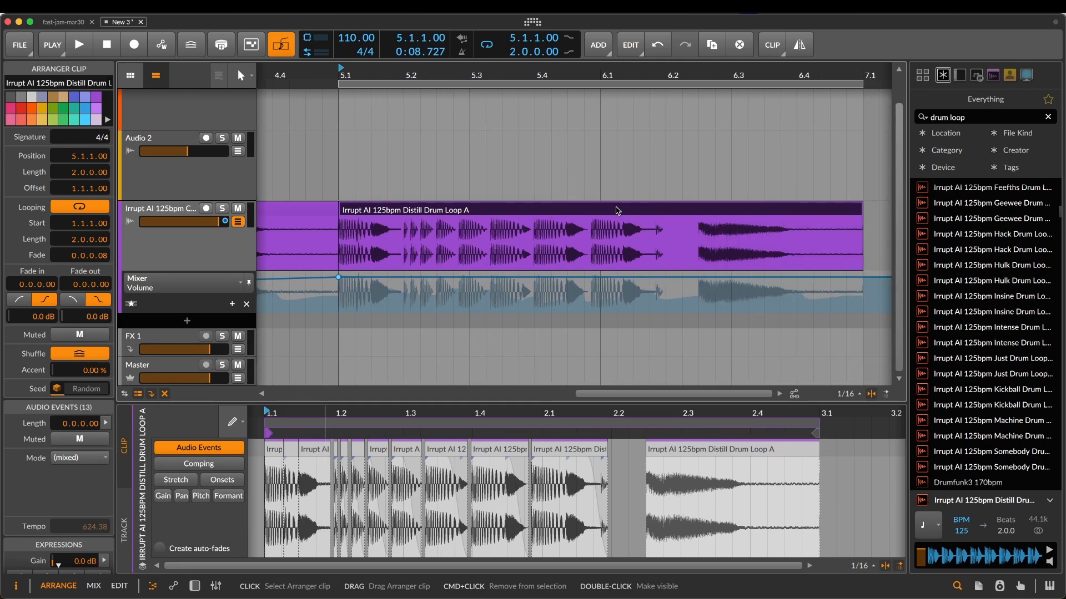
{"action": "key", "text": "Left"}
{"action": "key", "text": "Right"}
{"action": "scroll", "coordinate": [611, 222], "scroll_direction": "up", "scroll_amount": 2}
{"action": "scroll", "coordinate": [603, 252], "scroll_direction": "left", "scroll_amount": 2}
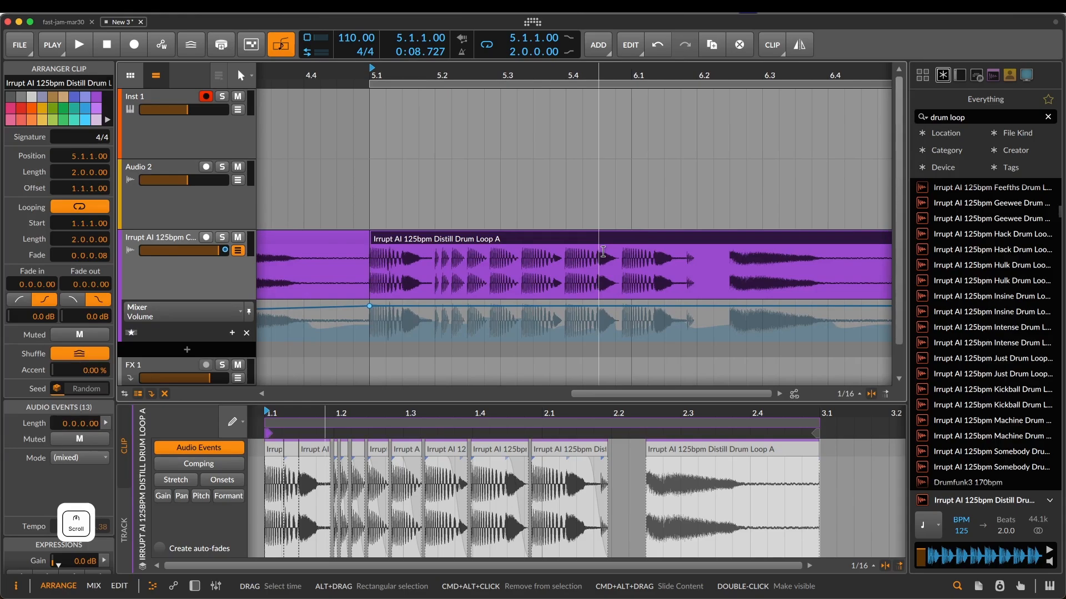
{"action": "scroll", "coordinate": [603, 252], "scroll_direction": "down", "scroll_amount": 1}
{"action": "scroll", "coordinate": [532, 211], "scroll_direction": "right", "scroll_amount": 1}
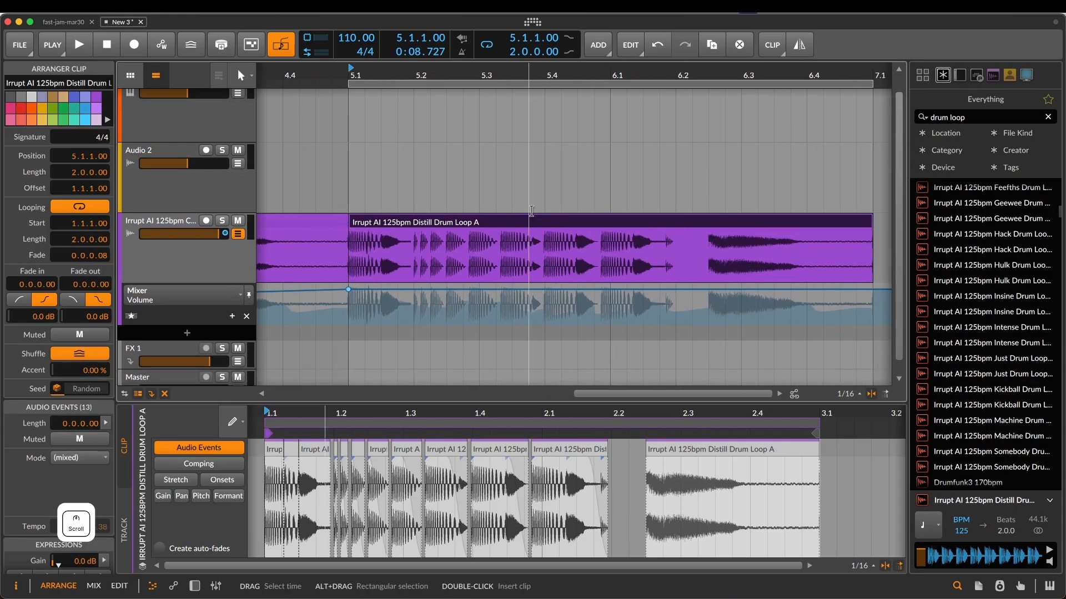
{"action": "scroll", "coordinate": [530, 216], "scroll_direction": "down", "scroll_amount": 1}
{"action": "scroll", "coordinate": [546, 374], "scroll_direction": "right", "scroll_amount": 1}
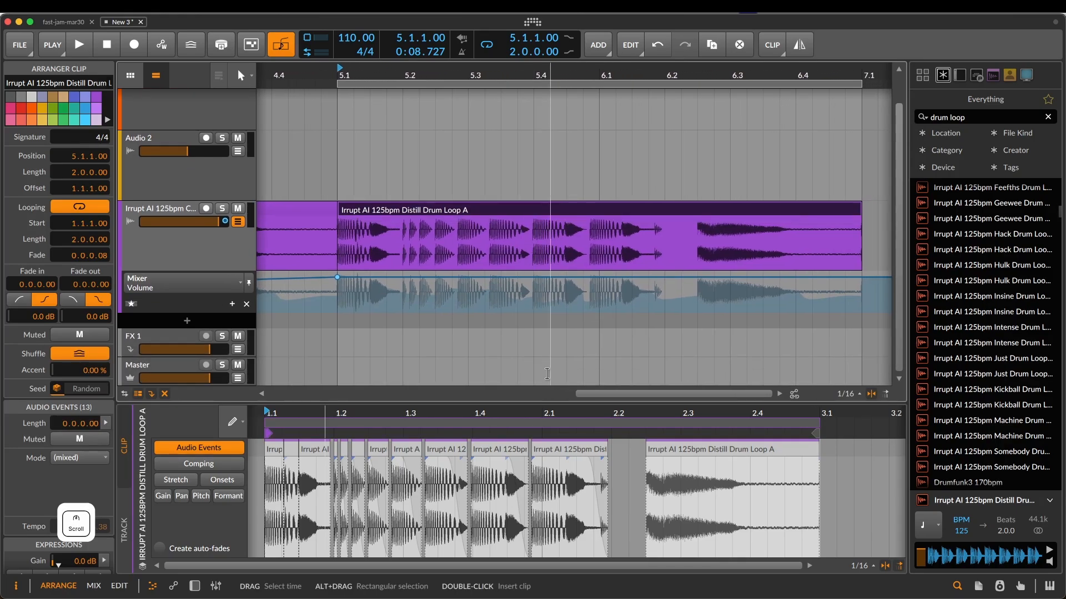
- Turn off the highlighted toggle in the transport
{"action": "key", "text": "e"}
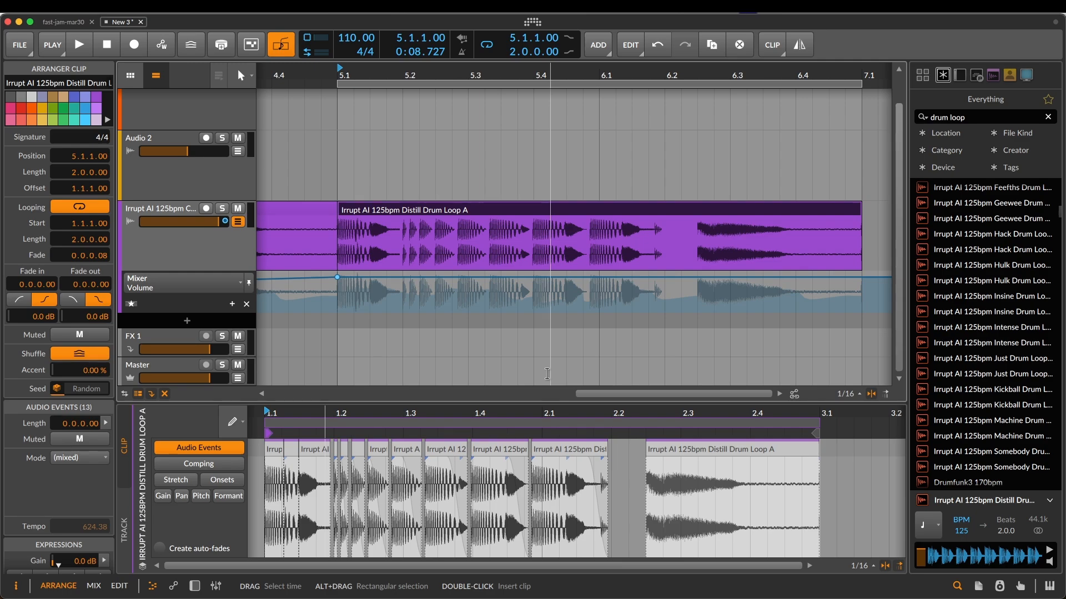
{"action": "key", "text": "super"}
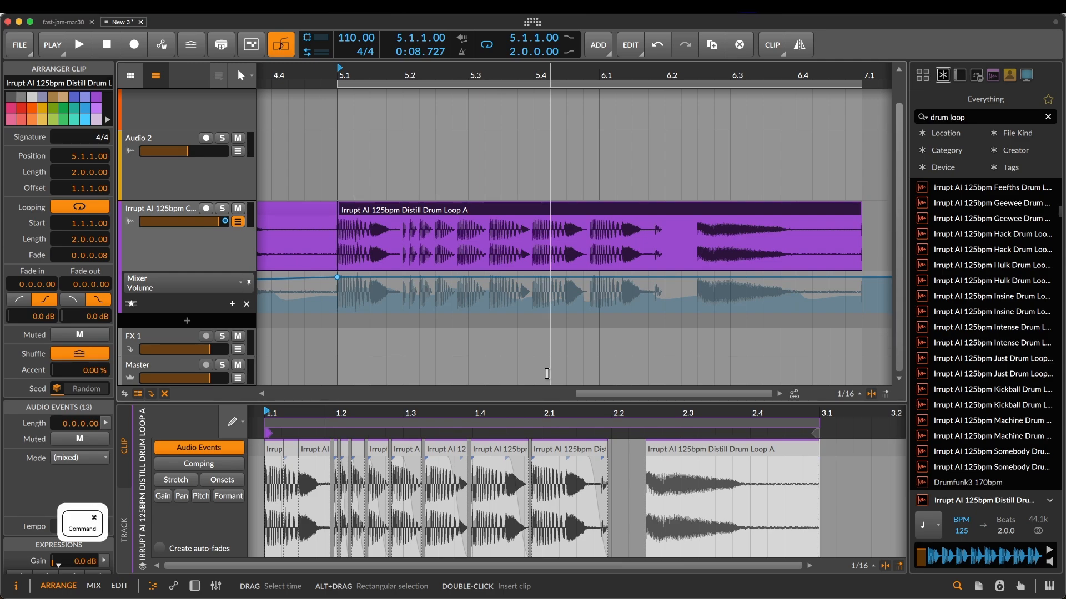
{"action": "key", "text": "super+k"}
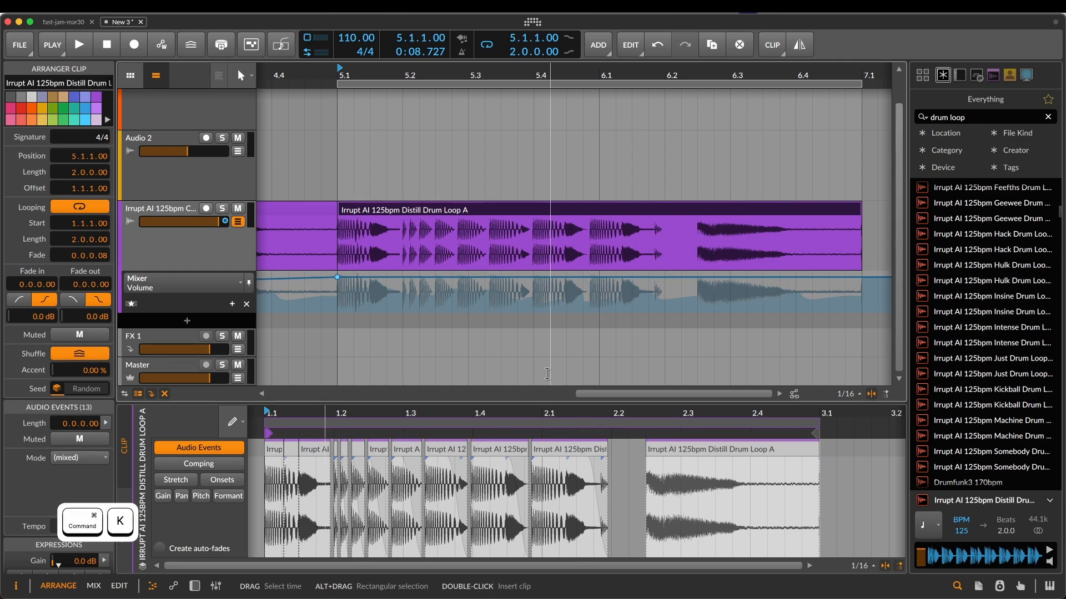
- Select all audio events in the clip editor and nudge them back and forth by one grid step, ending at 1.1.1.00
{"action": "key", "text": "e"}
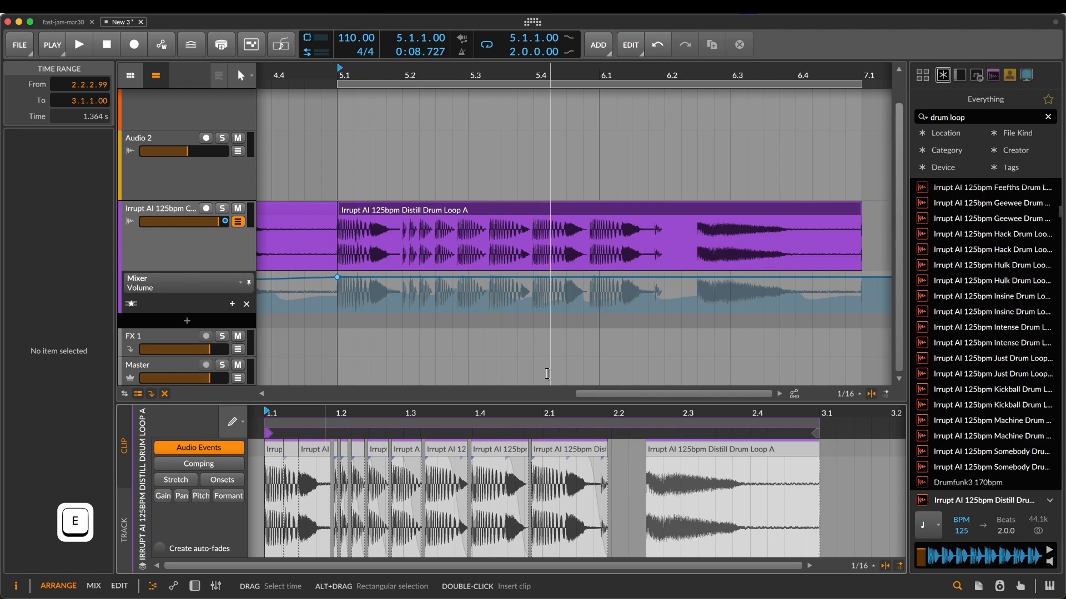
{"action": "key", "text": "super"}
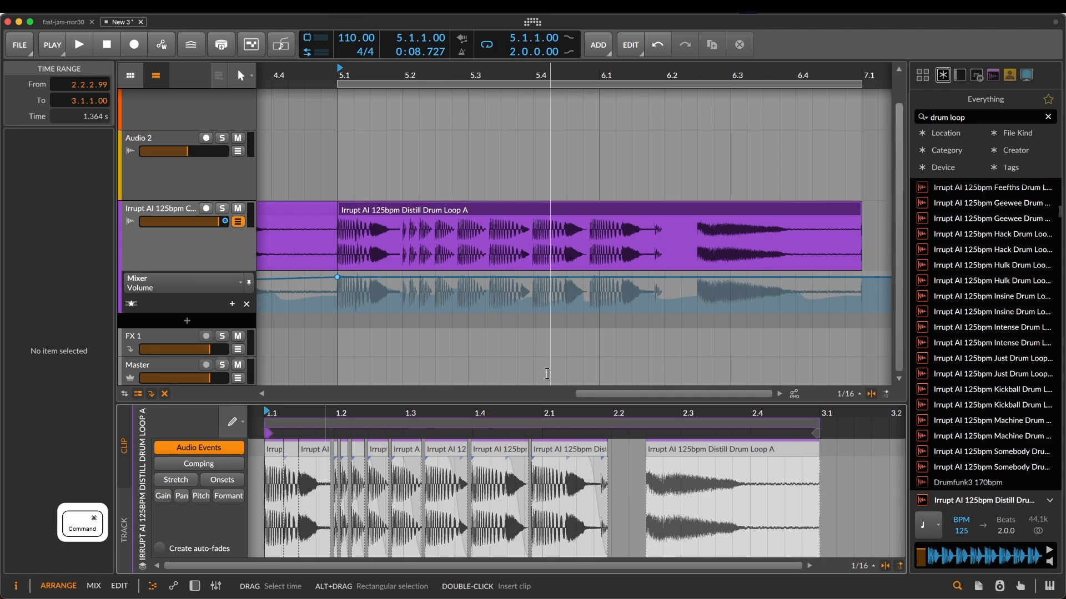
{"action": "key", "text": "super+a"}
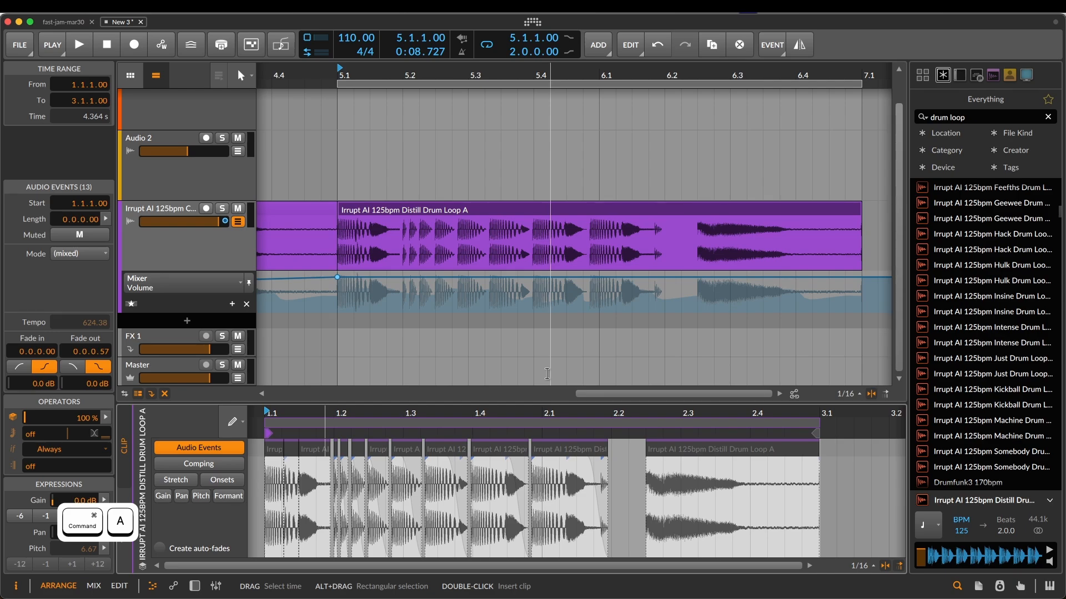
{"action": "key", "text": "Right"}
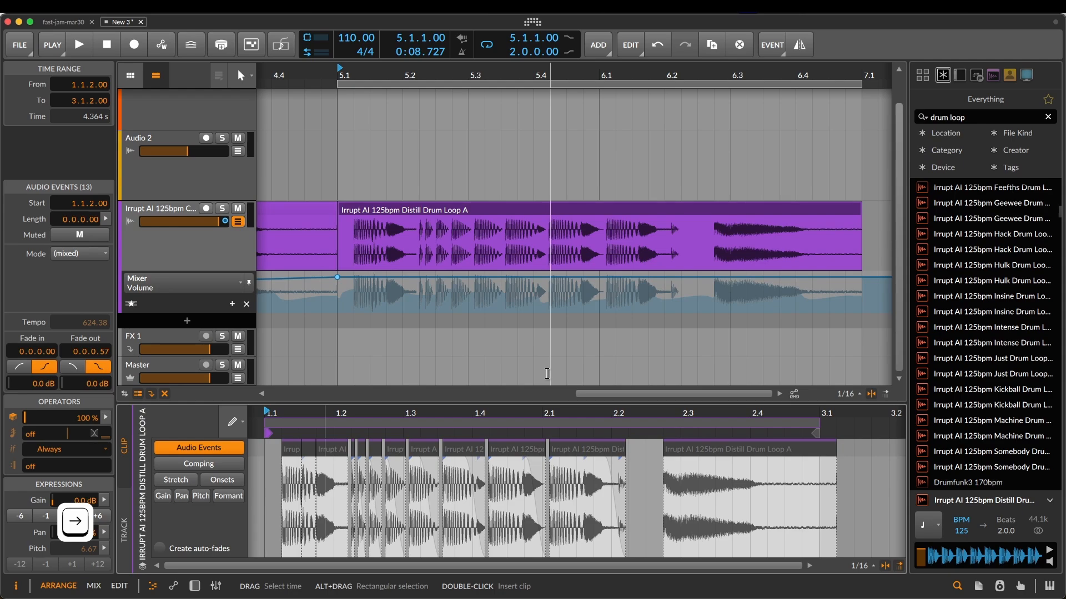
{"action": "key", "text": "Left"}
{"action": "key", "text": "Right"}
{"action": "key", "text": "Right"}
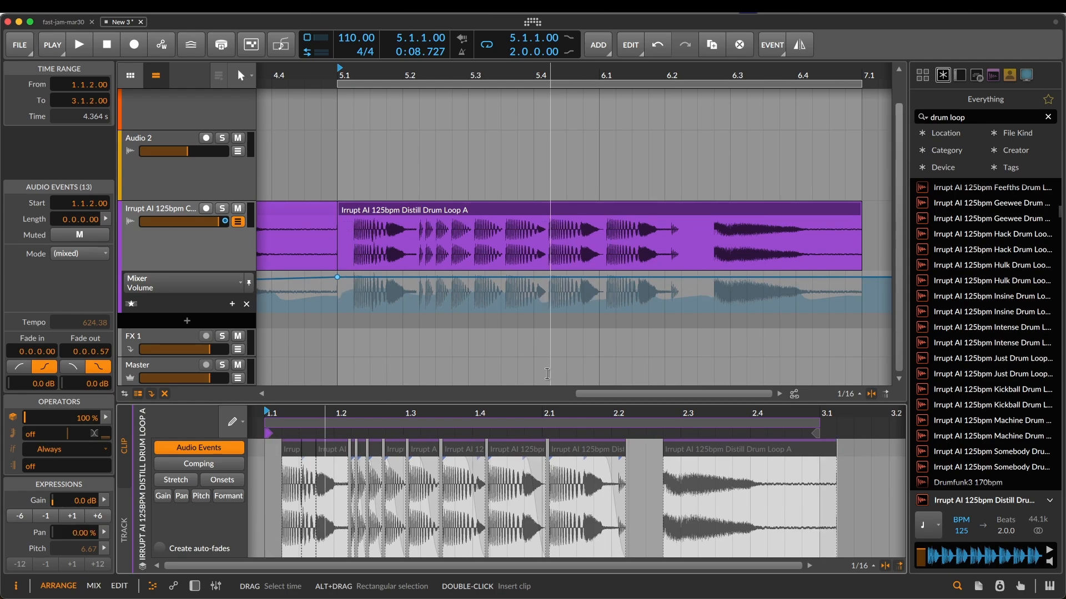
{"action": "key", "text": "Left"}
{"action": "key", "text": "Left"}
{"action": "key", "text": "Right"}
{"action": "key", "text": "Left"}
{"action": "key", "text": "Right"}
{"action": "key", "text": "Left"}
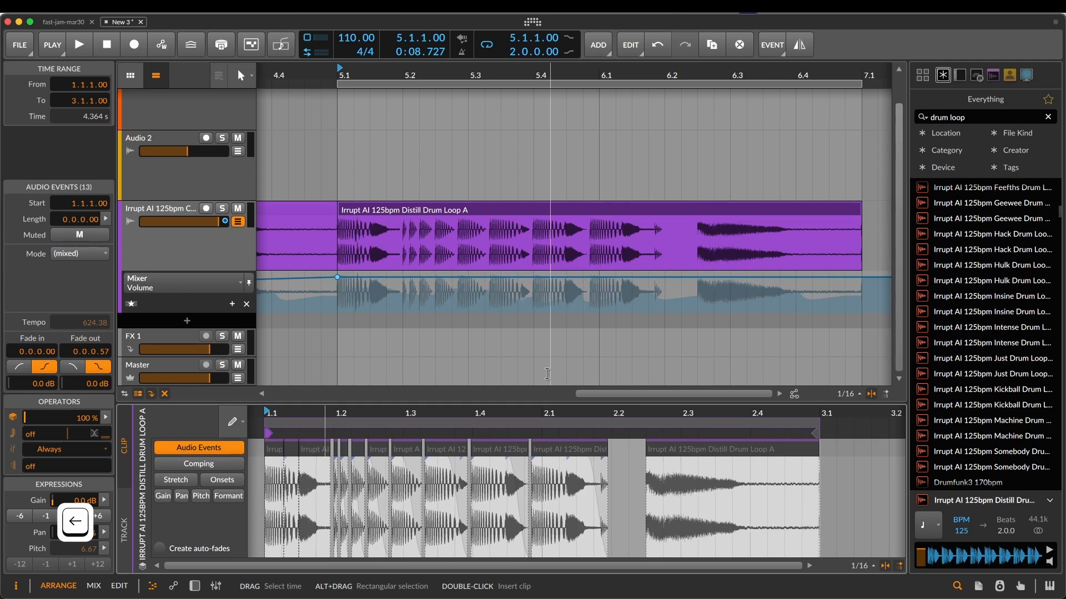
{"action": "key", "text": "Right"}
{"action": "key", "text": "Right"}
{"action": "key", "text": "Left"}
{"action": "key", "text": "Left"}
{"action": "key", "text": "Right"}
{"action": "key", "text": "Right"}
{"action": "key", "text": "Left"}
{"action": "key", "text": "Left"}
{"action": "key", "text": "Left"}
{"action": "key", "text": "Right"}
{"action": "key", "text": "Right"}
{"action": "key", "text": "Left"}
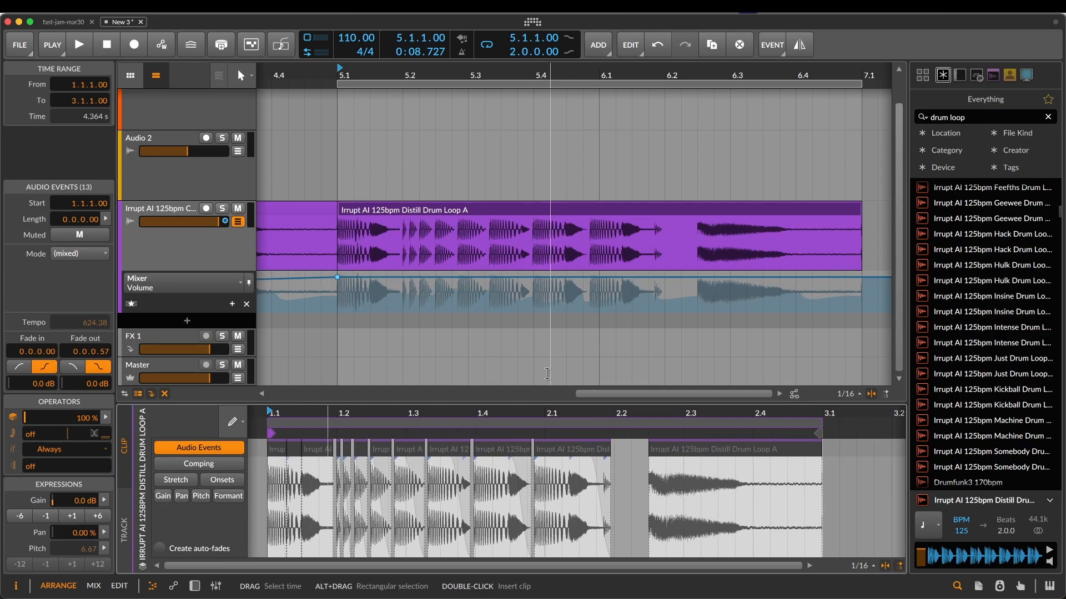
- Step the selection through the audio events to the last one and move it two sixteenths earlier, to 2.1.4.99
{"action": "key", "text": "alt+Right"}
{"action": "key", "text": "alt+Left"}
{"action": "key", "text": "alt+Left"}
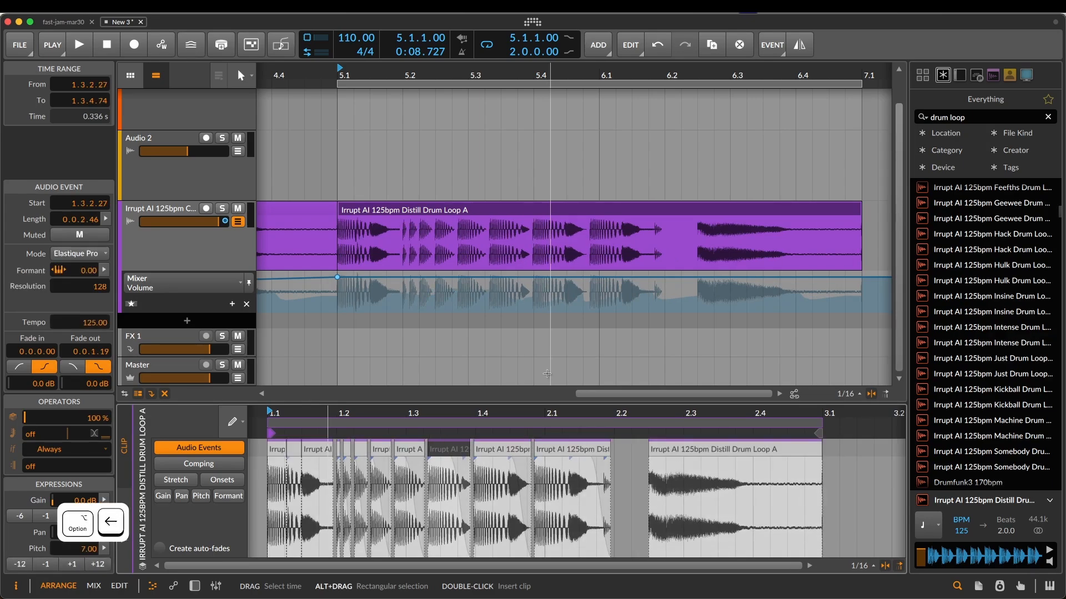
{"action": "key", "text": "alt+Right"}
{"action": "key", "text": "alt+Right"}
{"action": "key", "text": "alt+Right"}
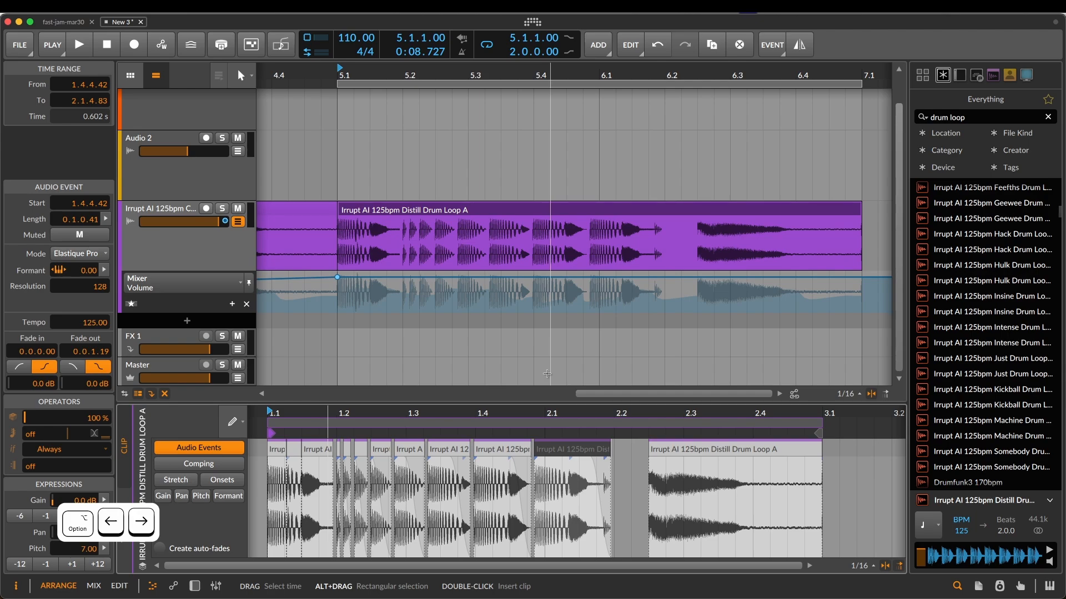
{"action": "key", "text": "alt+Right"}
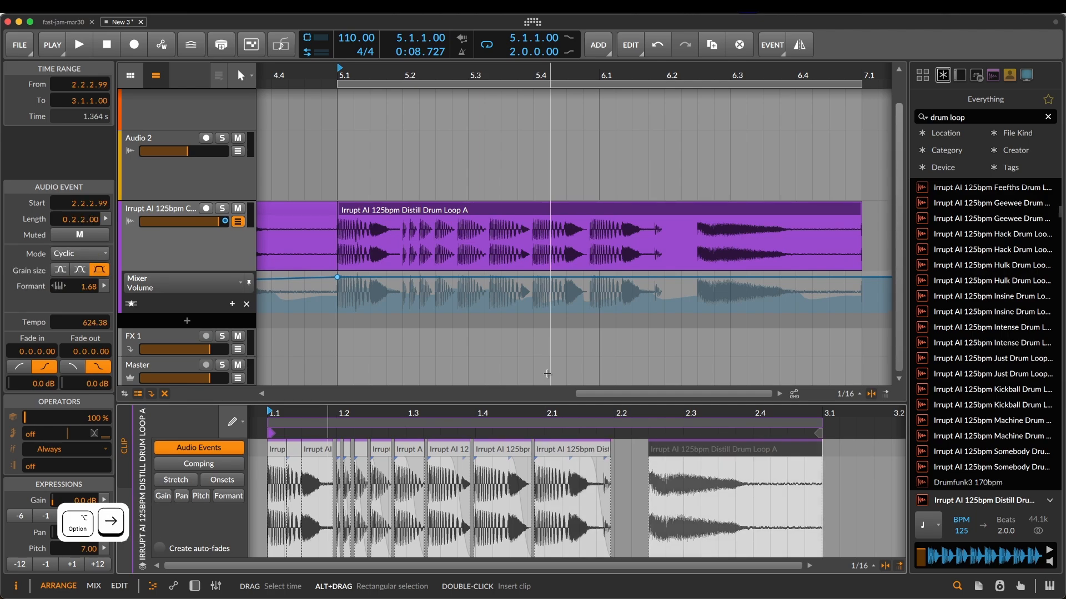
{"action": "key", "text": "alt+Left"}
{"action": "key", "text": "alt+Right"}
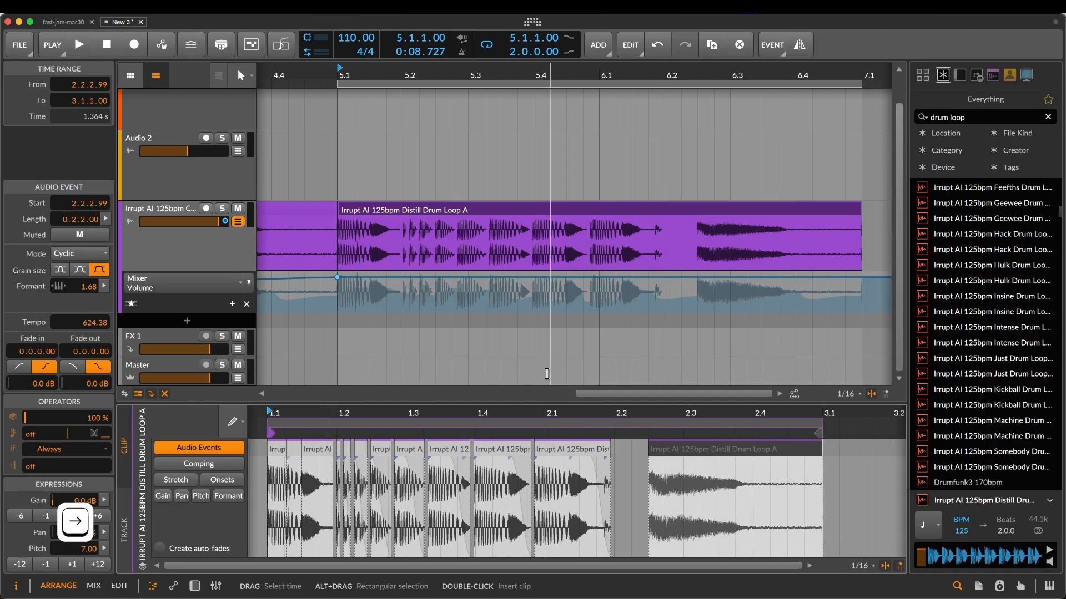
{"action": "key", "text": "Left"}
{"action": "key", "text": "Left"}
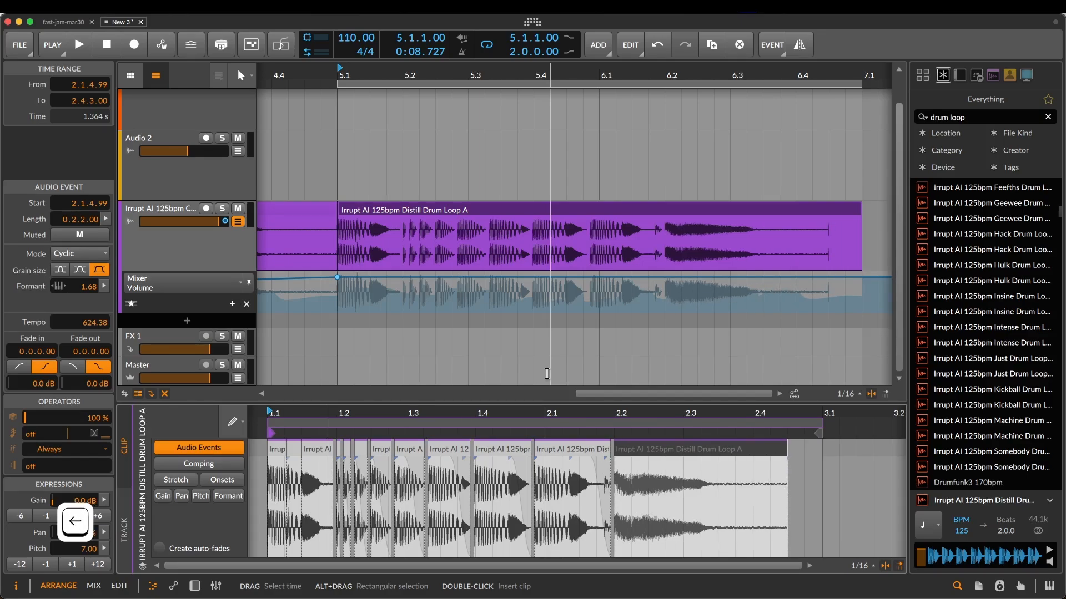
- Fine-nudge the last audio event back and forth in small increments, settling its start at 2.2.1.06
{"action": "key", "text": "shift+Right"}
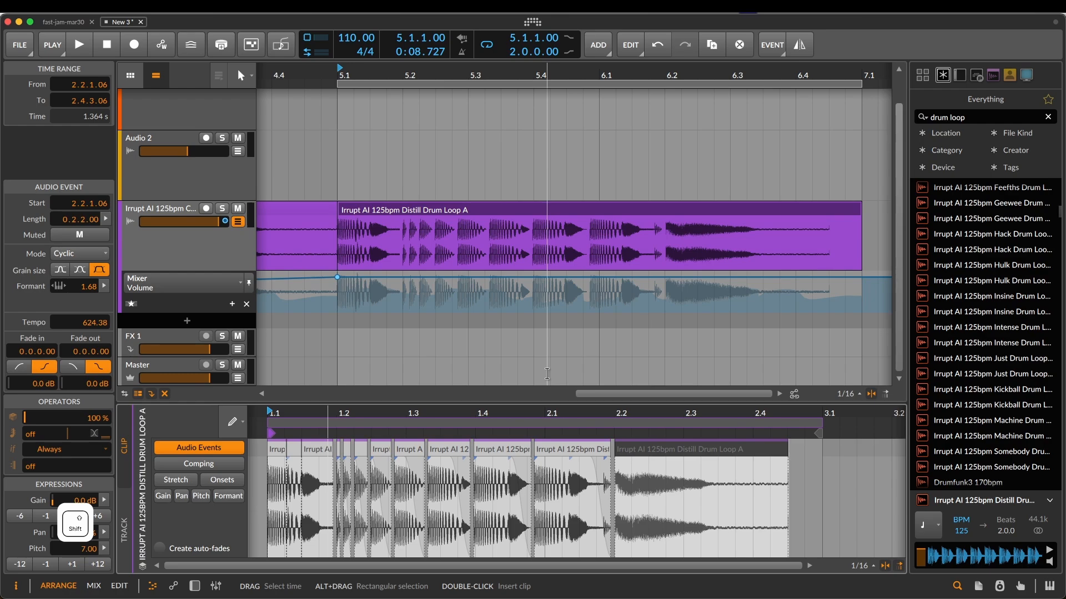
{"action": "key", "text": "shift+Left"}
{"action": "key", "text": "shift+Right"}
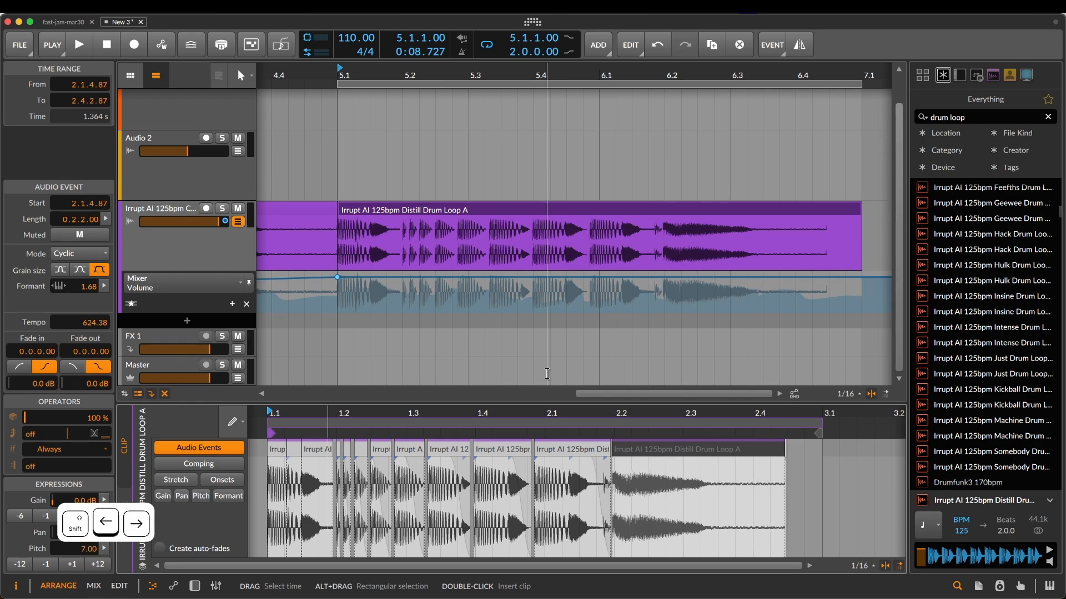
{"action": "key", "text": "shift+Right"}
{"action": "key", "text": "shift+Right"}
{"action": "key", "text": "shift+Left"}
{"action": "key", "text": "shift+Left"}
{"action": "key", "text": "shift+Left"}
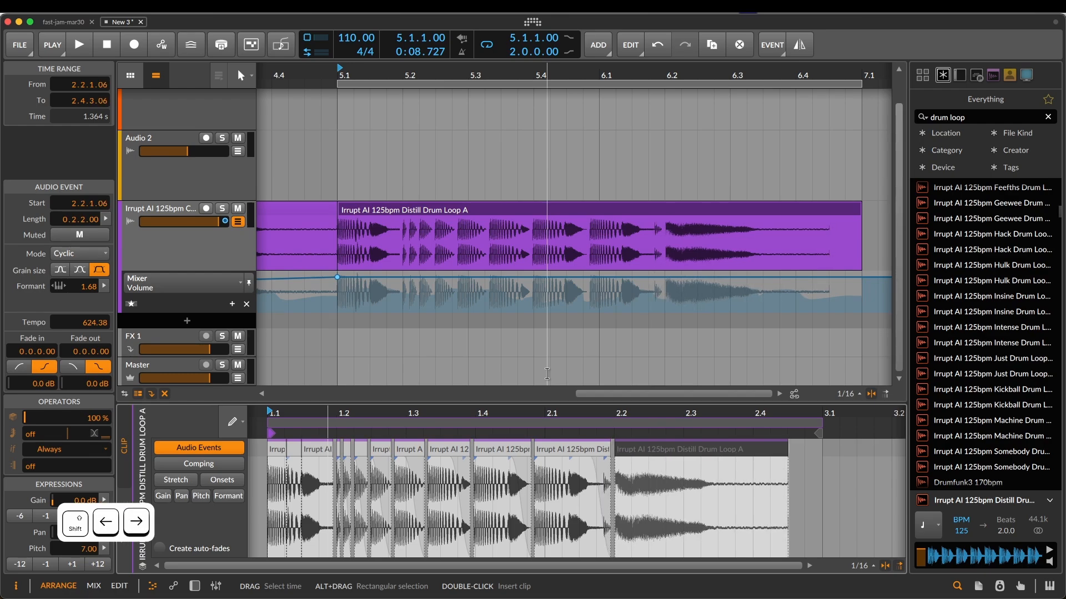
{"action": "key", "text": "shift+Right"}
{"action": "key", "text": "shift+Right"}
{"action": "key", "text": "shift+Right"}
{"action": "key", "text": "shift+Right"}
{"action": "key", "text": "shift+Left"}
{"action": "key", "text": "shift+Left"}
{"action": "key", "text": "shift+Left"}
- Step the selection backwards event by event from the last slice to the slice starting at 1.2.4.34
{"action": "key", "text": "alt+Left"}
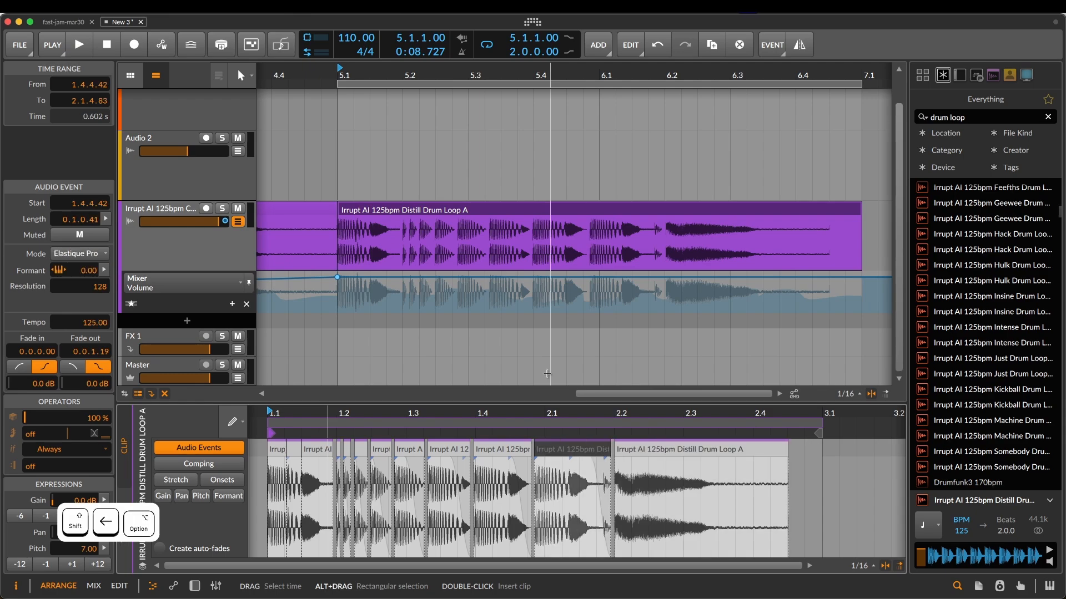
{"action": "key", "text": "alt+Left"}
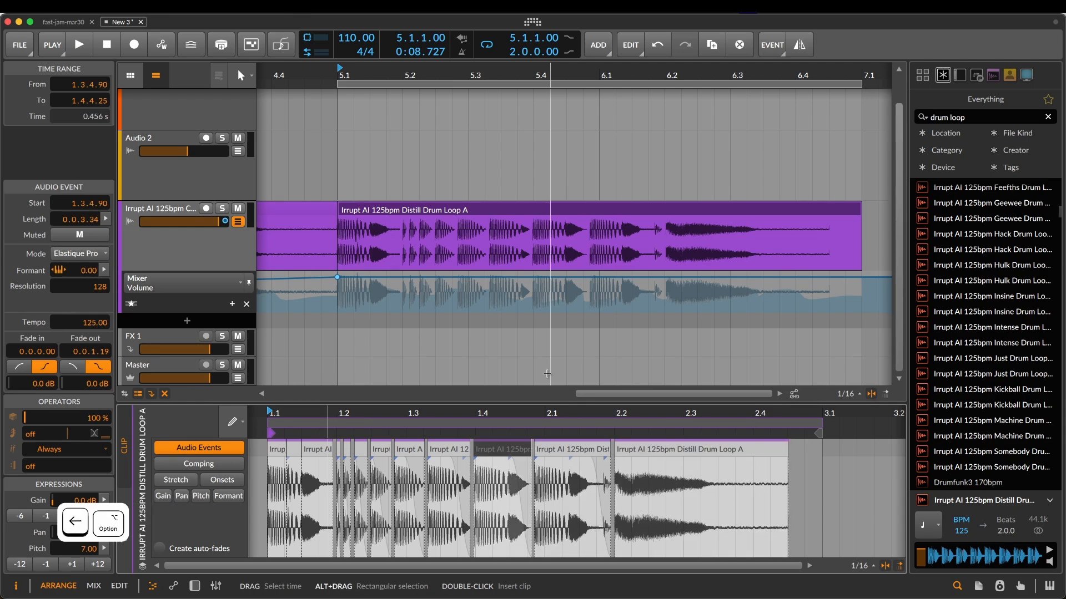
{"action": "key", "text": "alt+Left"}
{"action": "key", "text": "alt+Left"}
{"action": "key", "text": "alt+Right"}
{"action": "key", "text": "alt+Left"}
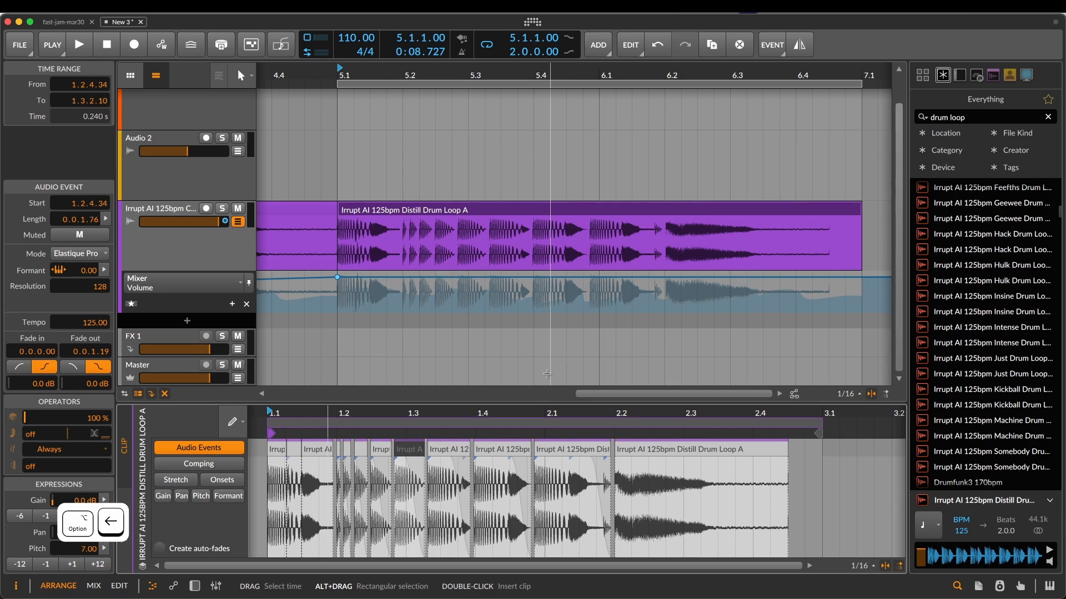
{"action": "key", "text": "alt+Right"}
{"action": "key", "text": "alt+Left"}
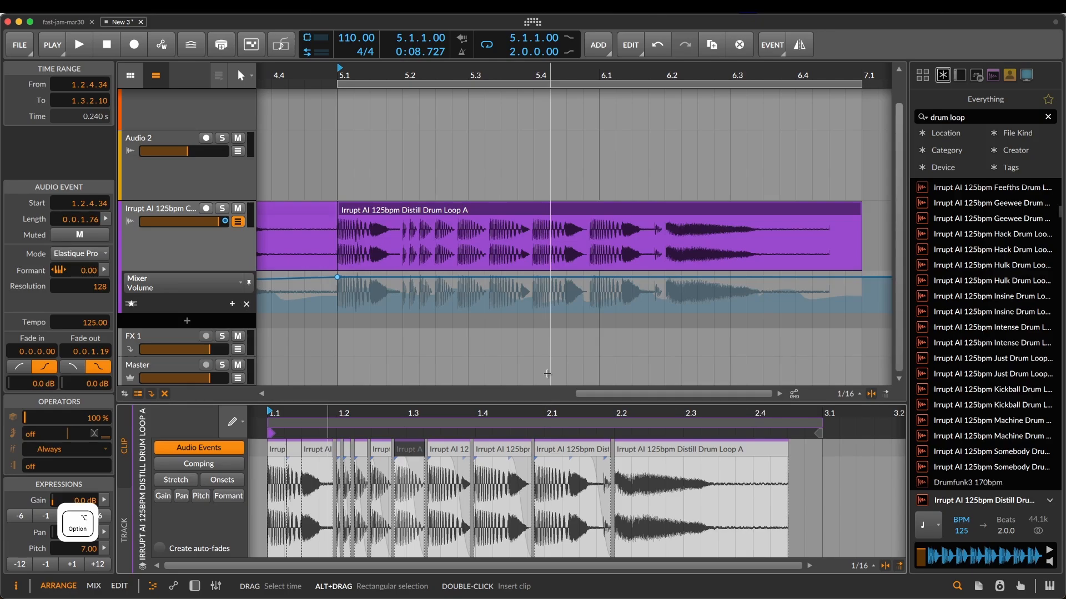
- Create an empty one-bar clip at 5.1.1.00 on Inst 1 and show it in a full-height note editor without automation or devices
{"action": "scroll", "coordinate": [358, 135], "scroll_direction": "up", "scroll_amount": 2}
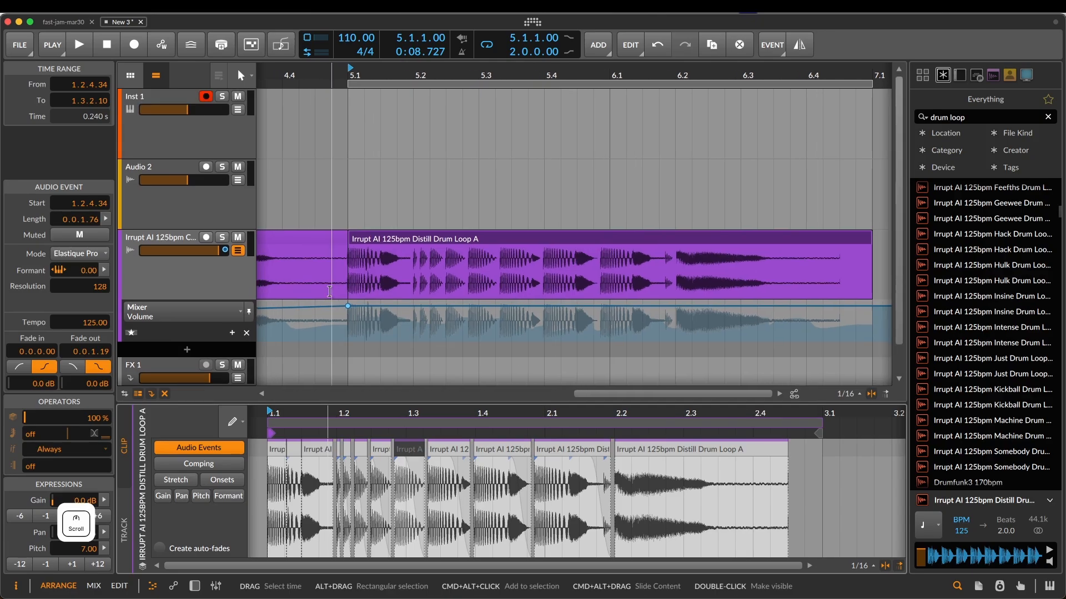
{"action": "double_click", "coordinate": [358, 135]}
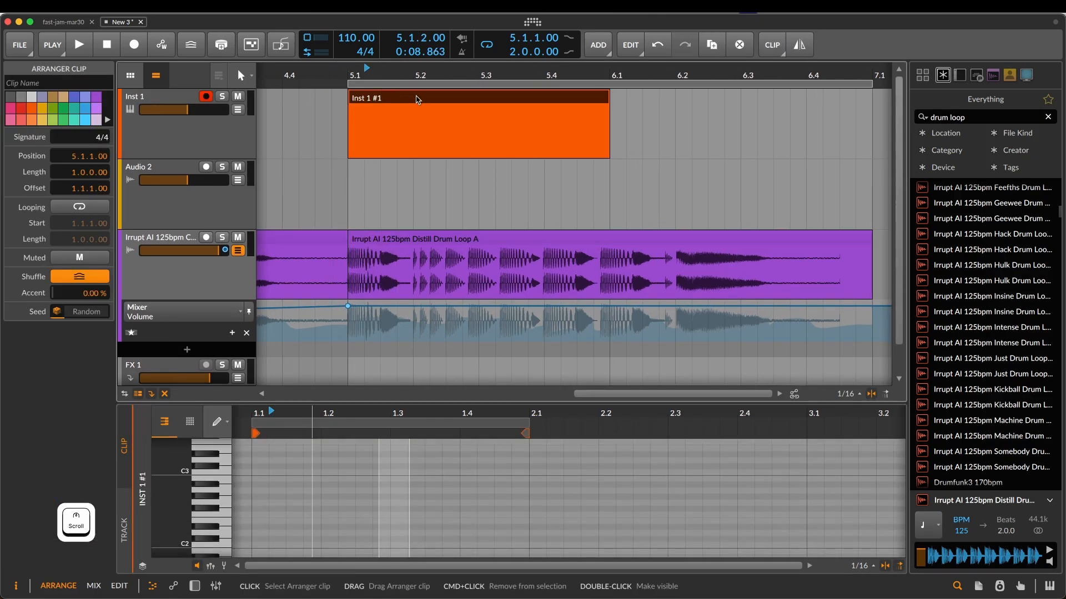
{"action": "key", "text": "shift+Tab"}
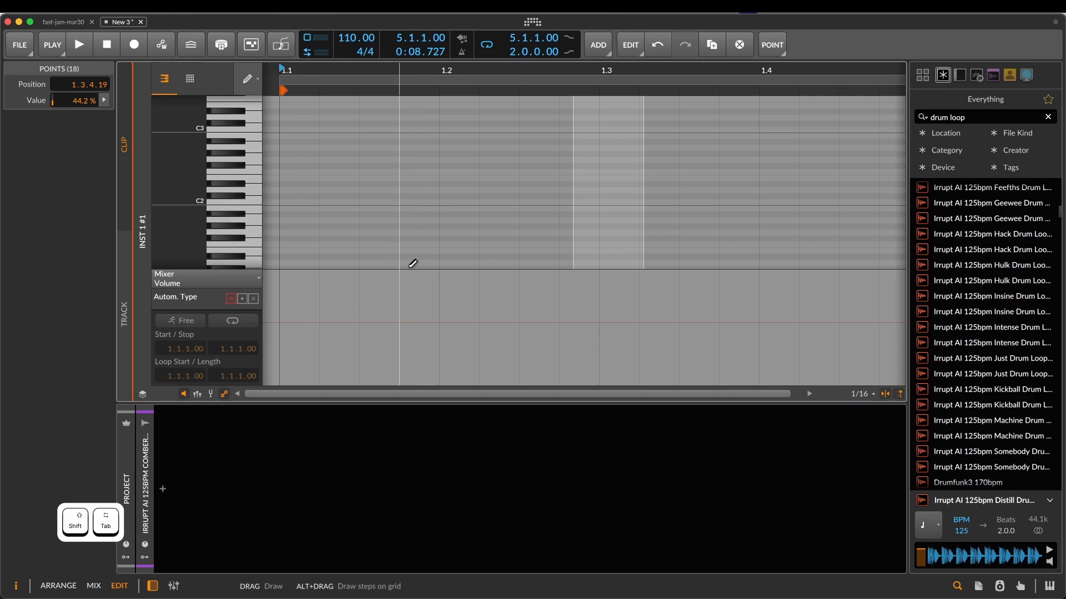
{"action": "left_click", "coordinate": [225, 395]}
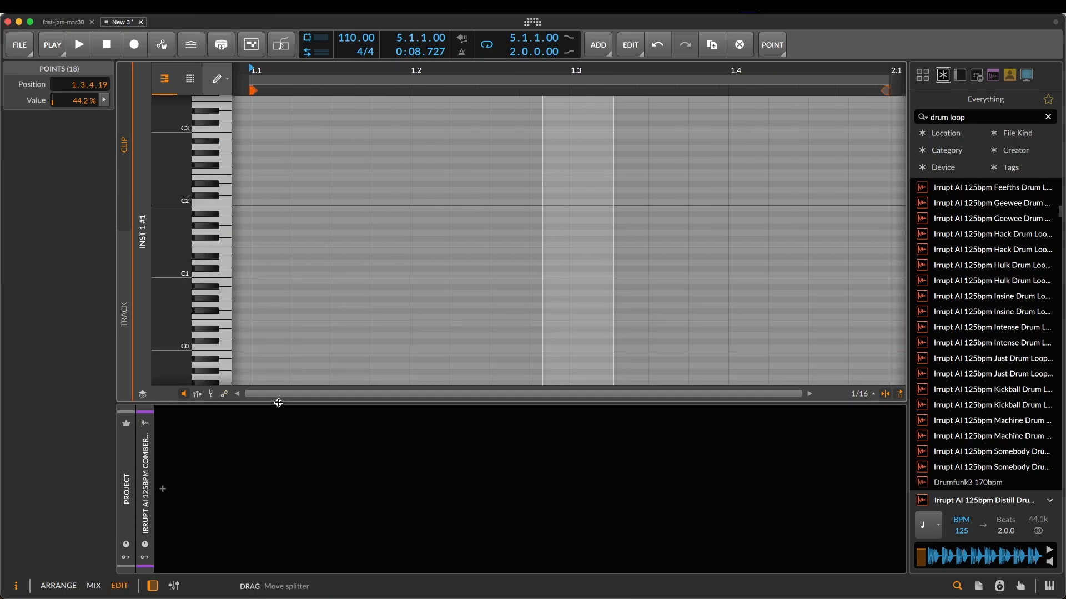
{"action": "key", "text": "d"}
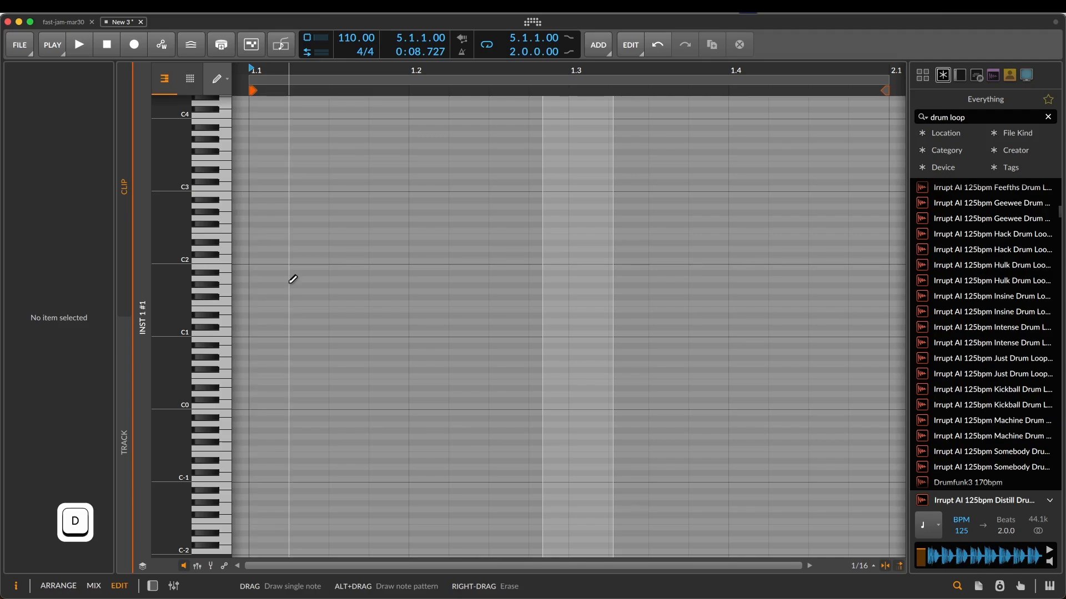
- Draw four overlapping notes: E1 at 1.1.1.00, B1 and D#2 at 1.1.3.00, and C3 at 1.2.1.00
{"action": "key", "text": "shift+3"}
{"action": "mouse_move", "coordinate": [271, 310]}
{"action": "left_mouse_down"}
{"action": "mouse_move", "coordinate": [589, 309]}
{"action": "mouse_move", "coordinate": [254, 310]}
{"action": "mouse_move", "coordinate": [392, 310]}
{"action": "left_mouse_up"}
{"action": "mouse_move", "coordinate": [331, 267]}
{"action": "left_mouse_down"}
{"action": "mouse_move", "coordinate": [559, 268]}
{"action": "mouse_move", "coordinate": [349, 267]}
{"action": "mouse_move", "coordinate": [425, 267]}
{"action": "left_mouse_up"}
{"action": "mouse_move", "coordinate": [349, 241]}
{"action": "left_mouse_down"}
{"action": "mouse_move", "coordinate": [472, 242]}
{"action": "mouse_move", "coordinate": [329, 242]}
{"action": "mouse_move", "coordinate": [489, 242]}
{"action": "left_mouse_up"}
{"action": "mouse_move", "coordinate": [424, 188]}
{"action": "left_mouse_down"}
{"action": "mouse_move", "coordinate": [608, 188]}
{"action": "mouse_move", "coordinate": [511, 188]}
{"action": "mouse_move", "coordinate": [528, 188]}
{"action": "left_mouse_up"}
{"action": "scroll", "coordinate": [445, 249], "scroll_direction": "left", "scroll_amount": 1}
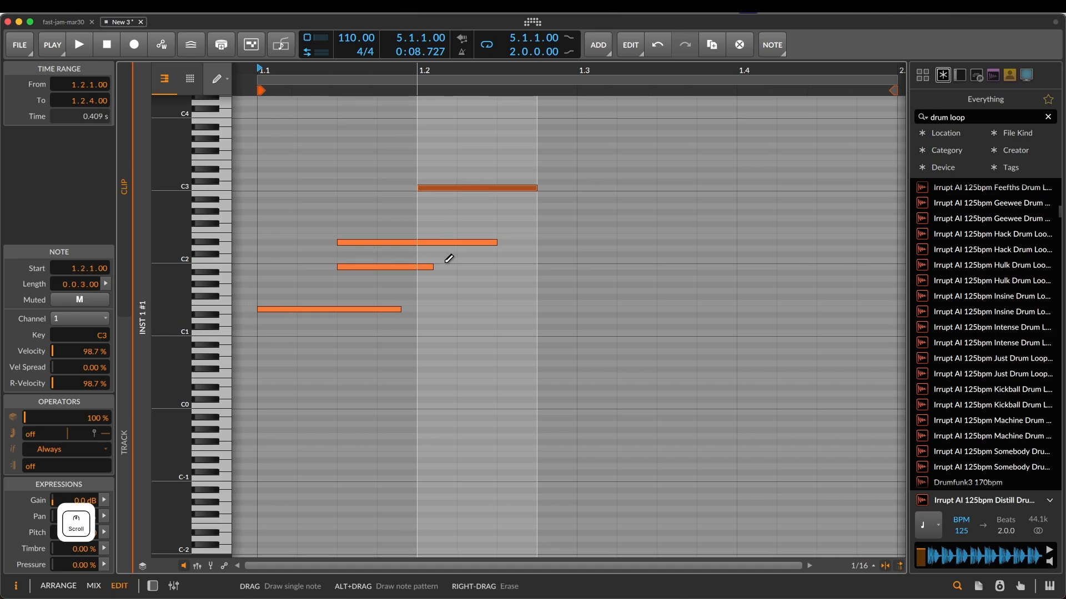
{"action": "scroll", "coordinate": [449, 259], "scroll_direction": "up", "scroll_amount": 5}
{"action": "scroll", "coordinate": [449, 259], "scroll_direction": "left", "scroll_amount": 3}
{"action": "scroll", "coordinate": [448, 259], "scroll_direction": "down", "scroll_amount": 2}
{"action": "scroll", "coordinate": [448, 259], "scroll_direction": "right", "scroll_amount": 2}
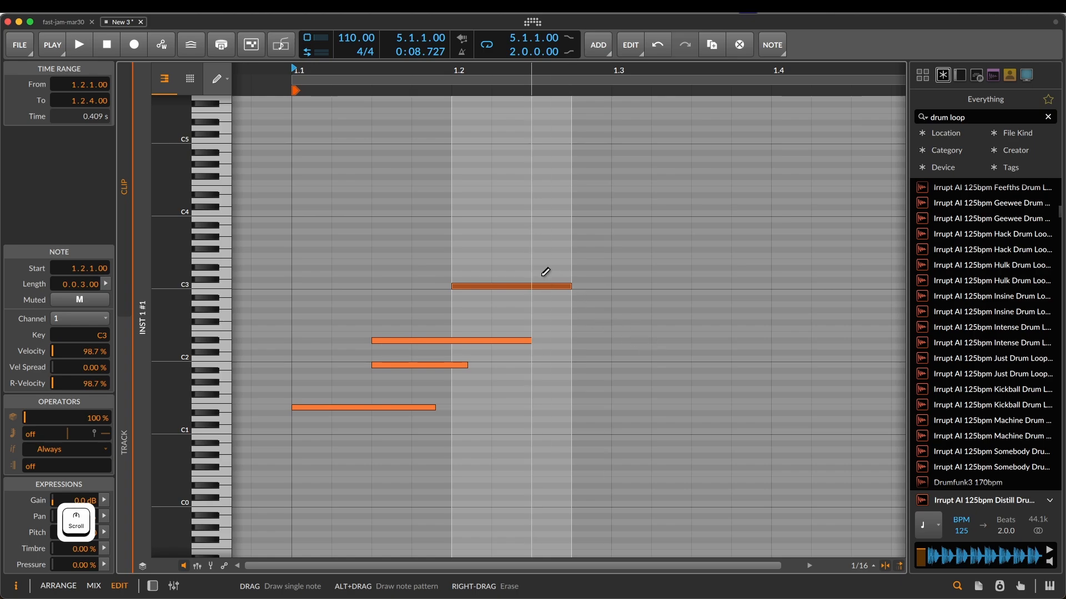
- Nudge the C3 note by single grid steps and semitones in each direction, returning it to C3 at 1.2.1.00
{"action": "key", "text": "Left"}
{"action": "key", "text": "Right"}
{"action": "key", "text": "Down"}
{"action": "key", "text": "Up"}
{"action": "key", "text": "Left"}
{"action": "key", "text": "Right"}
{"action": "key", "text": "Right"}
{"action": "key", "text": "Left"}
{"action": "key", "text": "Left"}
{"action": "key", "text": "Right"}
{"action": "key", "text": "Up"}
{"action": "key", "text": "Down"}
- Transpose the C3 note by octaves up and down, then fine-nudge it in time and return it to 1.2.1.00
{"action": "key", "text": "shift+Up"}
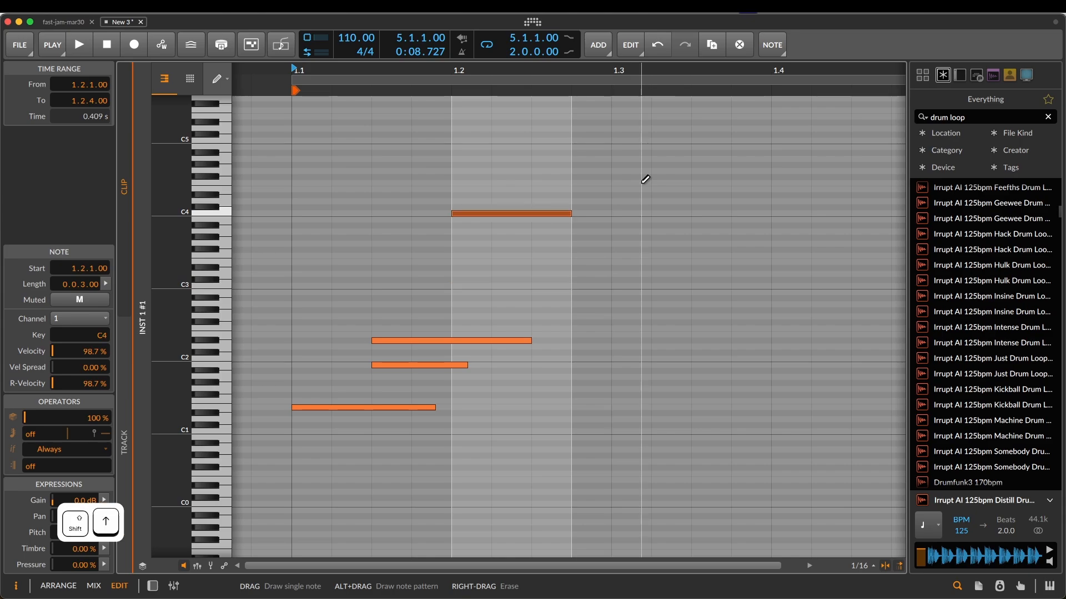
{"action": "key", "text": "shift+Down"}
{"action": "key", "text": "shift+Down"}
{"action": "key", "text": "shift+Up"}
{"action": "key", "text": "shift+Up"}
{"action": "key", "text": "shift+Down"}
{"action": "key", "text": "shift+Left"}
{"action": "key", "text": "shift+Right"}
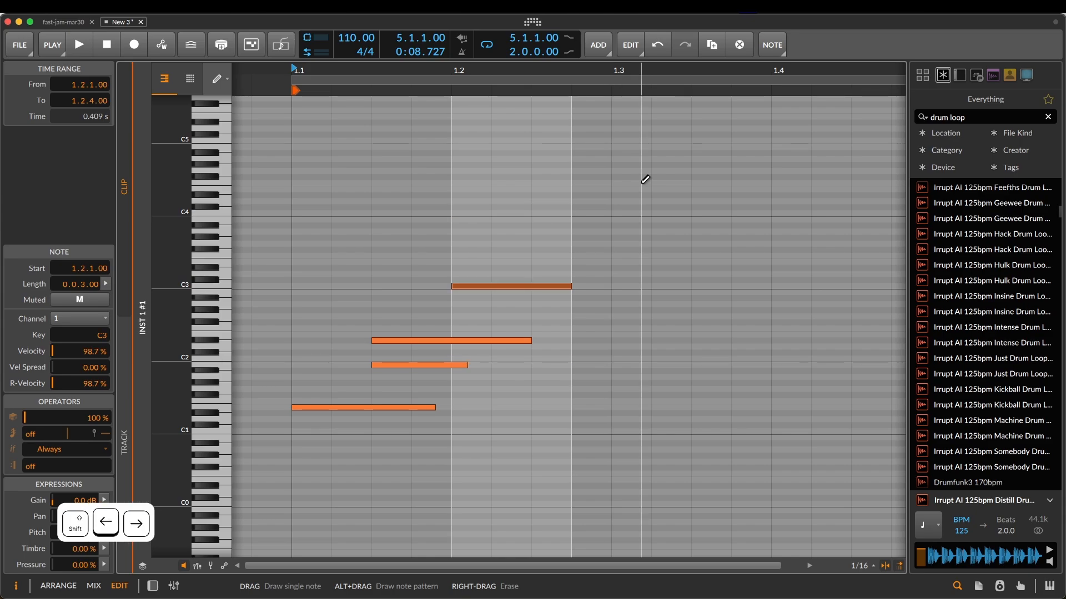
- Raise the C3 note's gain to +6.0 dB and lower it again
{"action": "key", "text": "alt+Left"}
{"action": "key", "text": "alt+Right"}
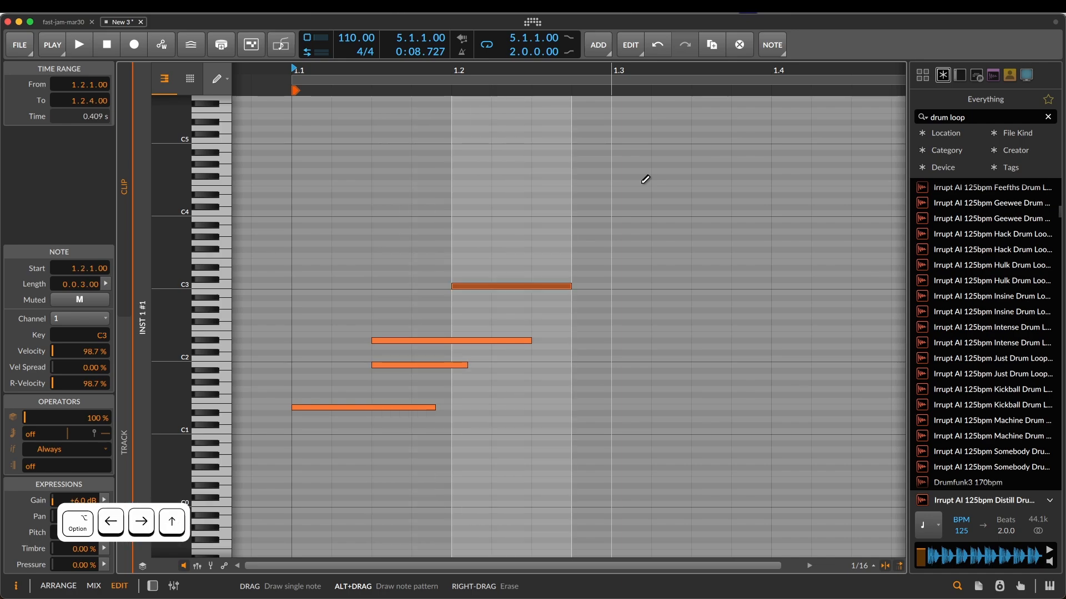
{"action": "key", "text": "alt+Up"}
{"action": "key", "text": "alt+Down"}
- Step the selection back and forth through the notes, ending on the E1 note at 1.1.1.00
{"action": "key", "text": "alt+Left"}
{"action": "key", "text": "alt+Right"}
{"action": "key", "text": "alt+Right"}
{"action": "key", "text": "alt+Left"}
{"action": "key", "text": "alt+Left"}
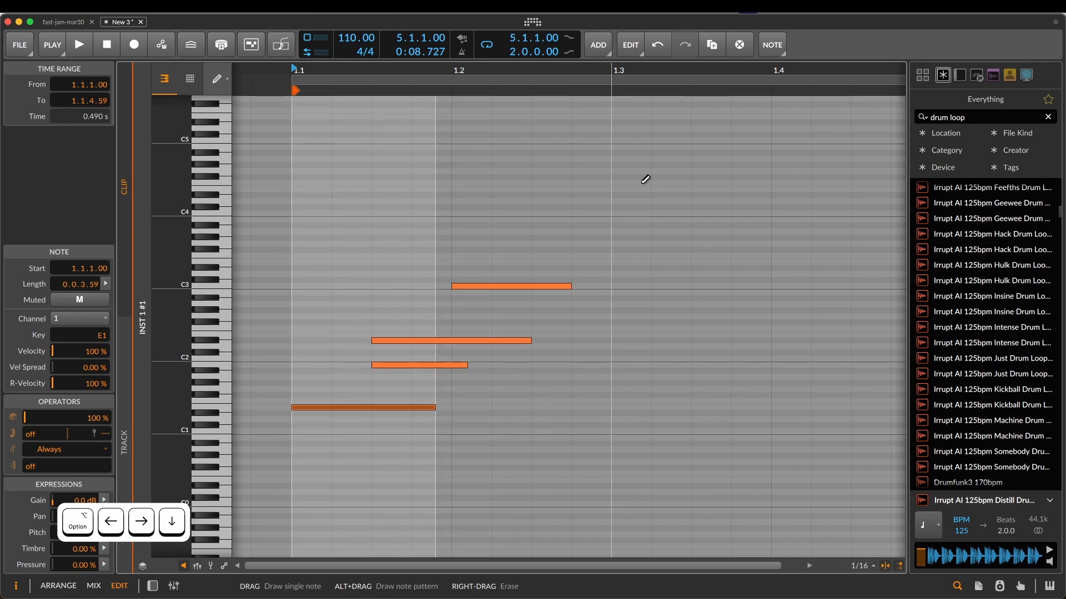
{"action": "key", "text": "alt+Right"}
{"action": "key", "text": "alt+Right"}
{"action": "key", "text": "alt+Left"}
{"action": "key", "text": "alt+Left"}
{"action": "key", "text": "alt+Left"}
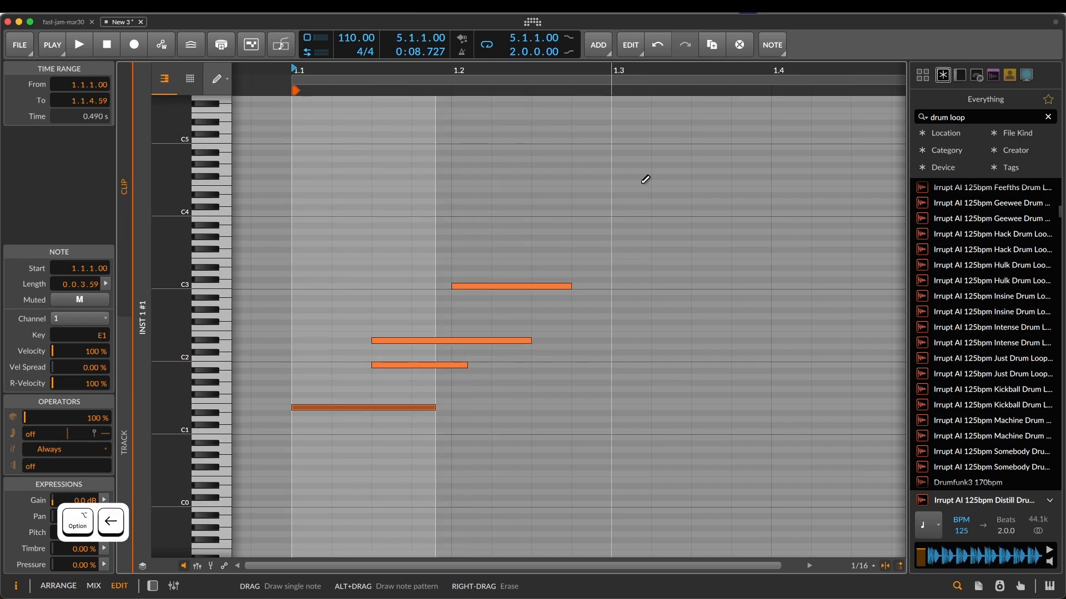
- Extend the selection to the three lowest notes with the range ending at 1.2.4.00, and duplicate them right after it
{"action": "key", "text": "alt+shift+Left"}
{"action": "key", "text": "alt+shift+Right"}
{"action": "key", "text": "alt+shift+Right"}
{"action": "key", "text": "alt+shift+Right"}
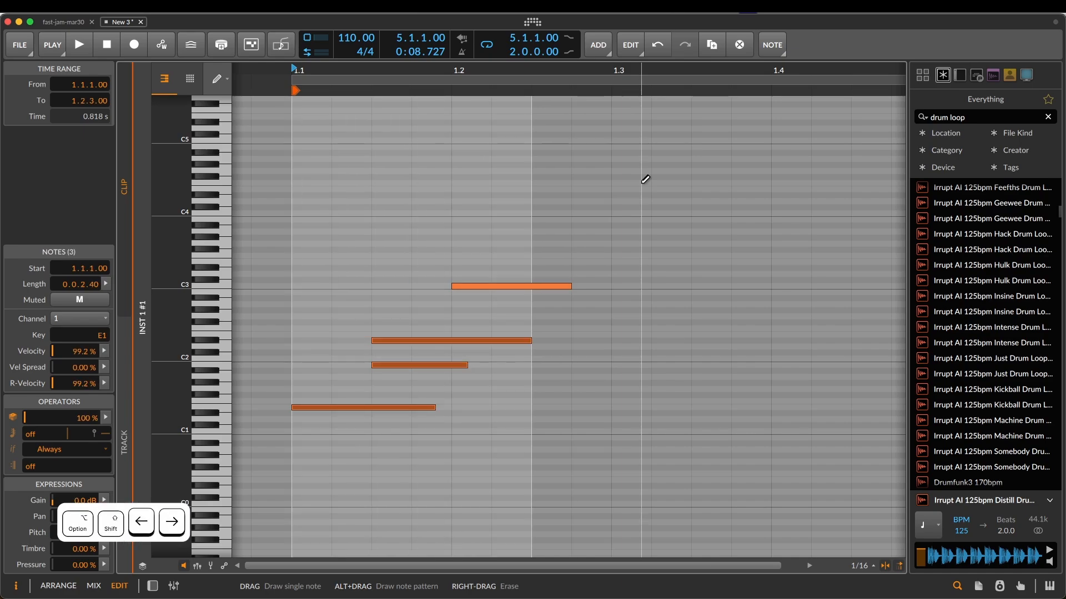
{"action": "key", "text": "alt+shift+Left"}
{"action": "key", "text": "alt+shift+Left"}
{"action": "key", "text": "alt+shift+Left"}
{"action": "key", "text": "alt+shift+Right"}
{"action": "key", "text": "alt+shift+Right"}
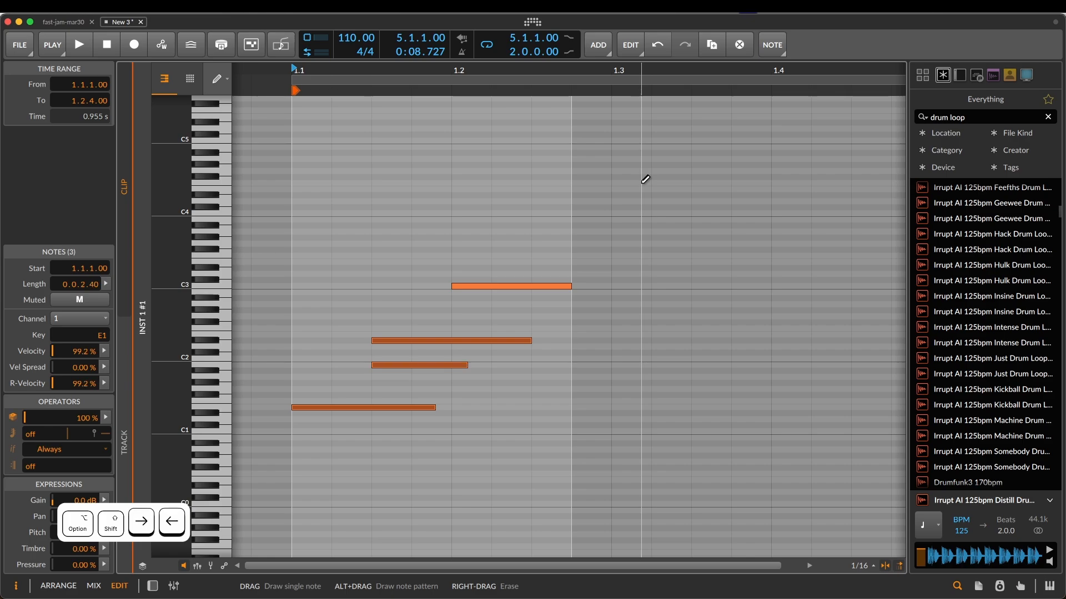
{"action": "key", "text": "super"}
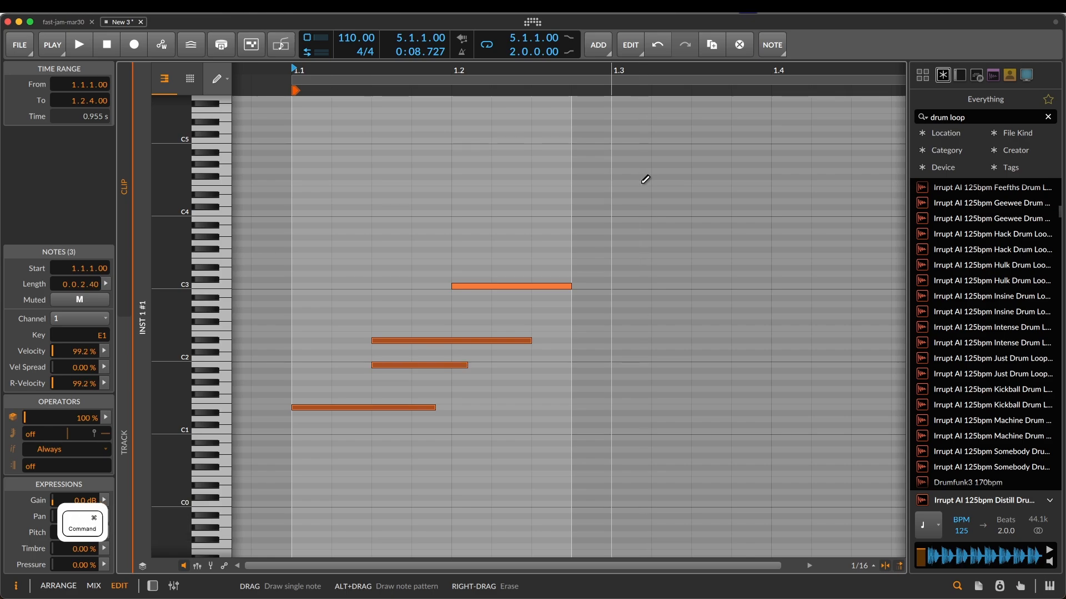
{"action": "key", "text": "super+d"}
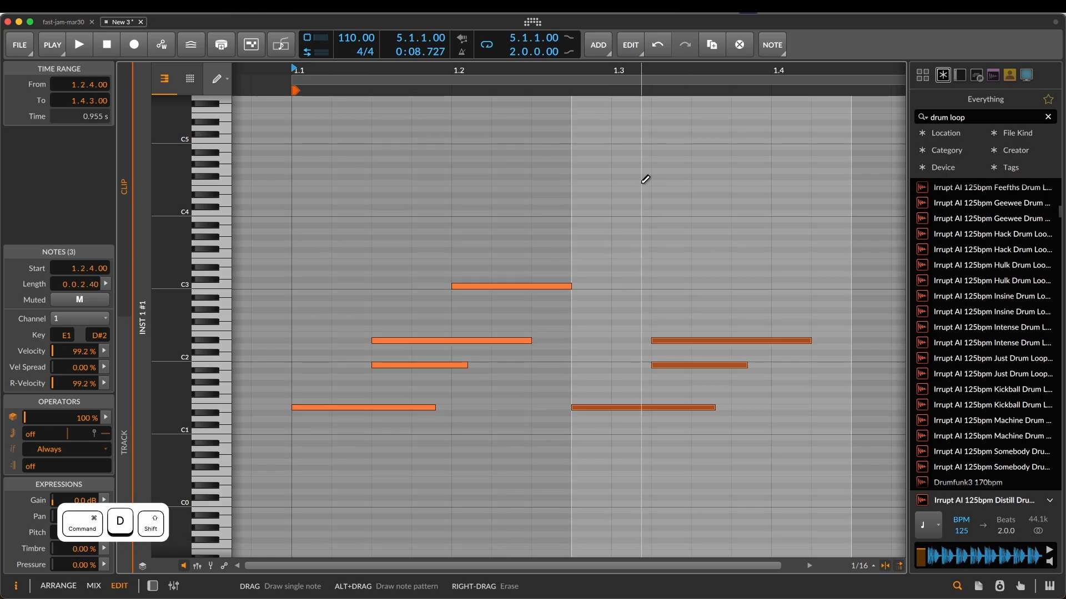
- Transpose the three duplicated notes up one octave, and select the D#2 note starting at 1.1.3.00
{"action": "key", "text": "super+Up"}
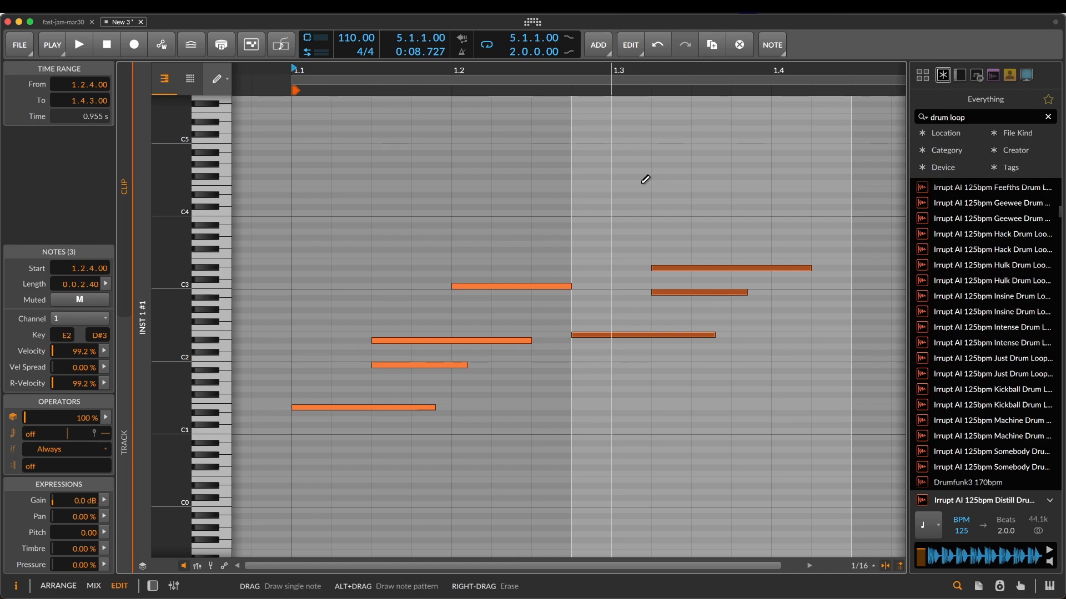
{"action": "key", "text": "1"}
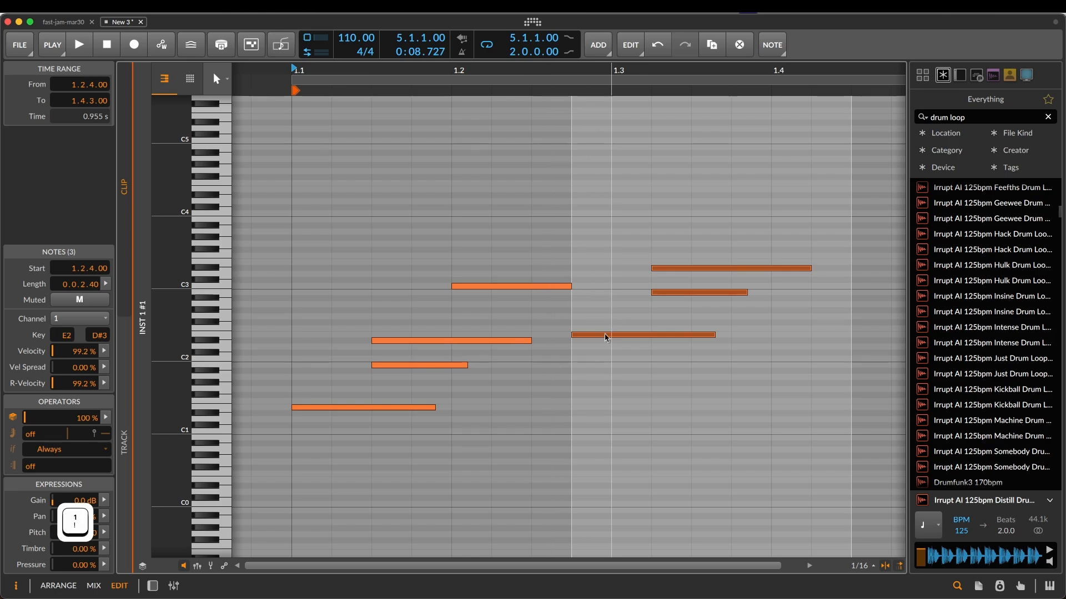
{"action": "left_click", "coordinate": [589, 344]}
{"action": "left_click", "coordinate": [493, 340]}
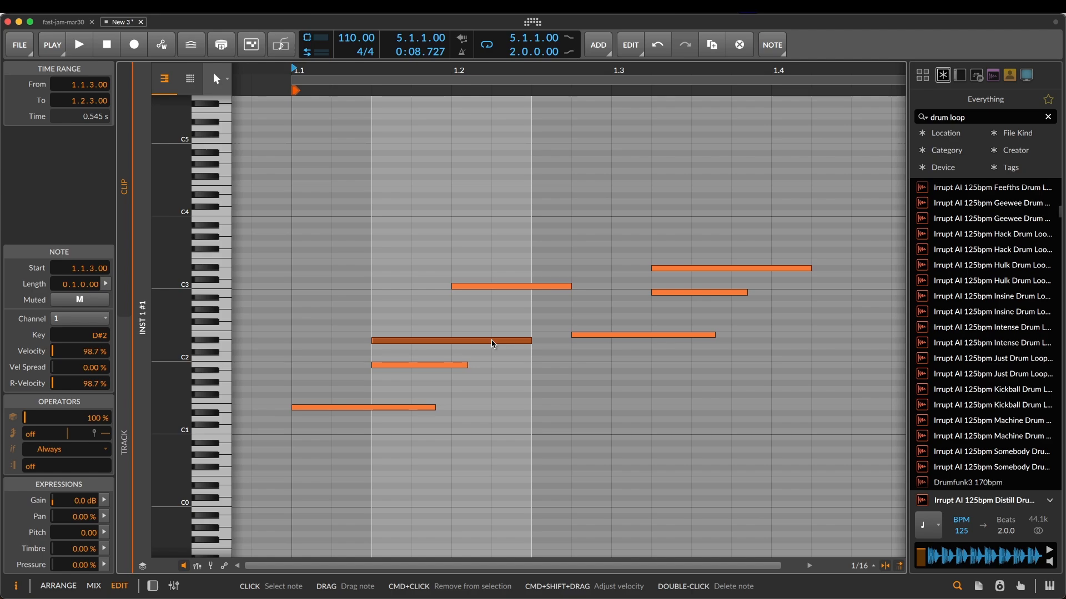
- Set the D#2 note's repeats to 8 and slice it into separate notes at the repeats
{"action": "left_click_drag", "start_coordinate": [62, 435], "coordinate": [72, 412]}
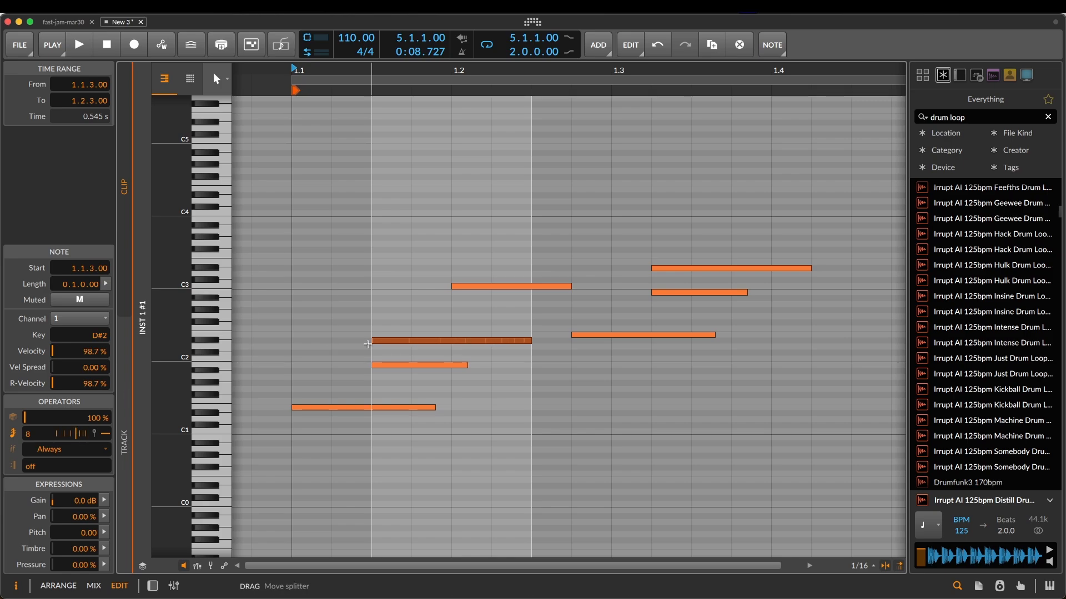
{"action": "right_click", "coordinate": [450, 348]}
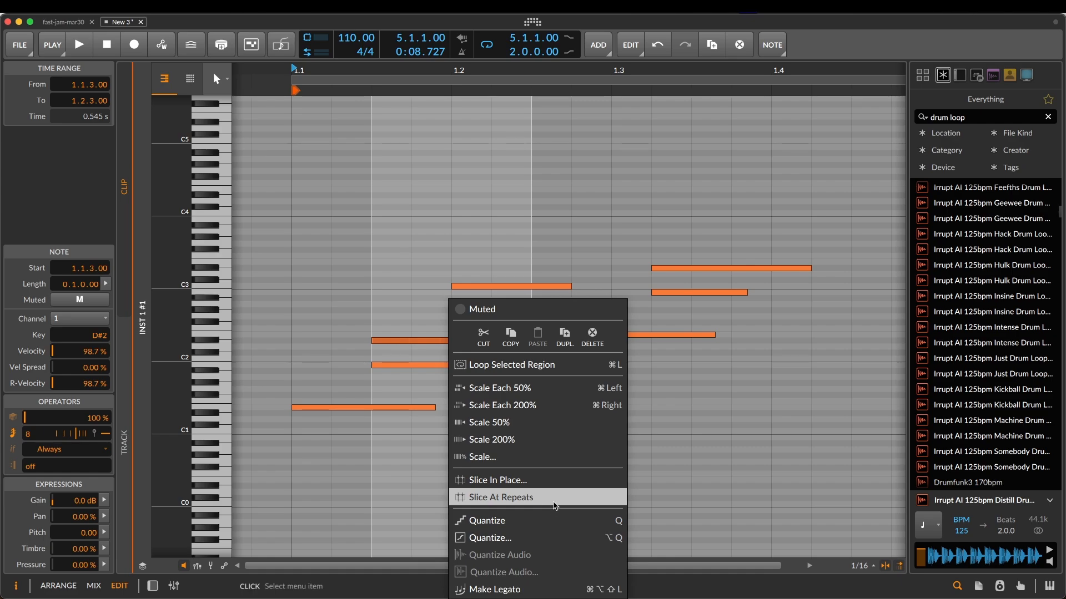
{"action": "left_click", "coordinate": [555, 507]}
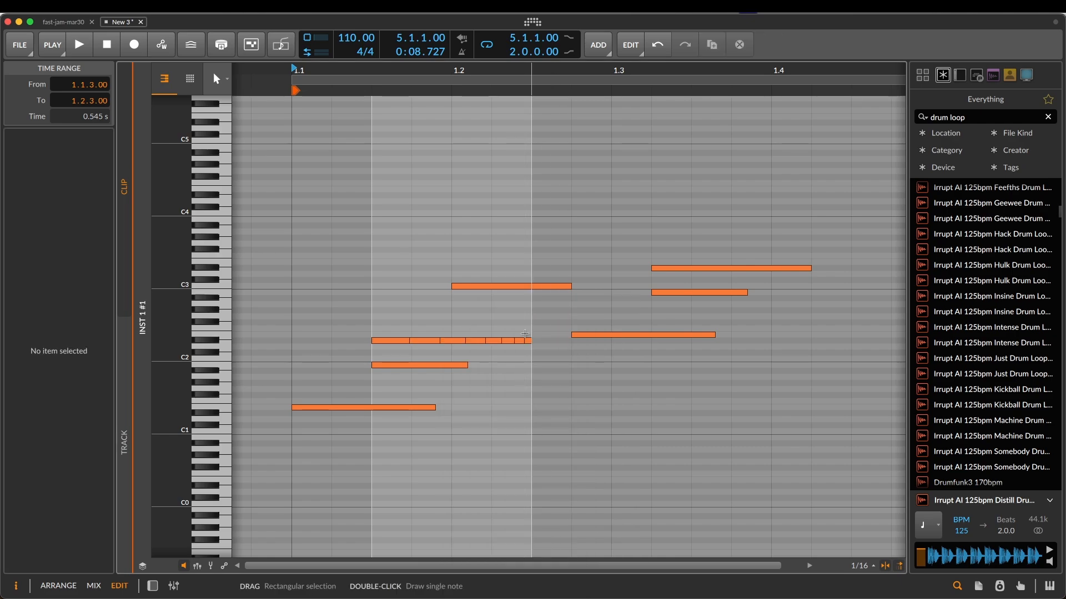
- Select the D#2 slices one at a time, from the shortest ones back to the first slice at 1.1.3.00
{"action": "left_click", "coordinate": [526, 341]}
{"action": "left_click", "coordinate": [519, 340]}
{"action": "left_click", "coordinate": [509, 344]}
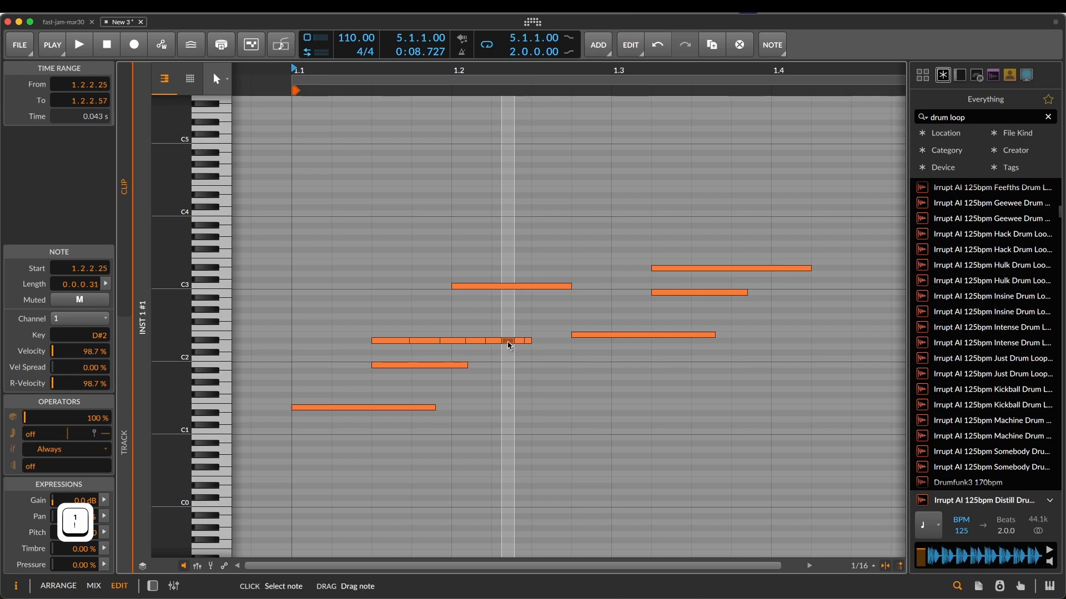
{"action": "left_click", "coordinate": [491, 345]}
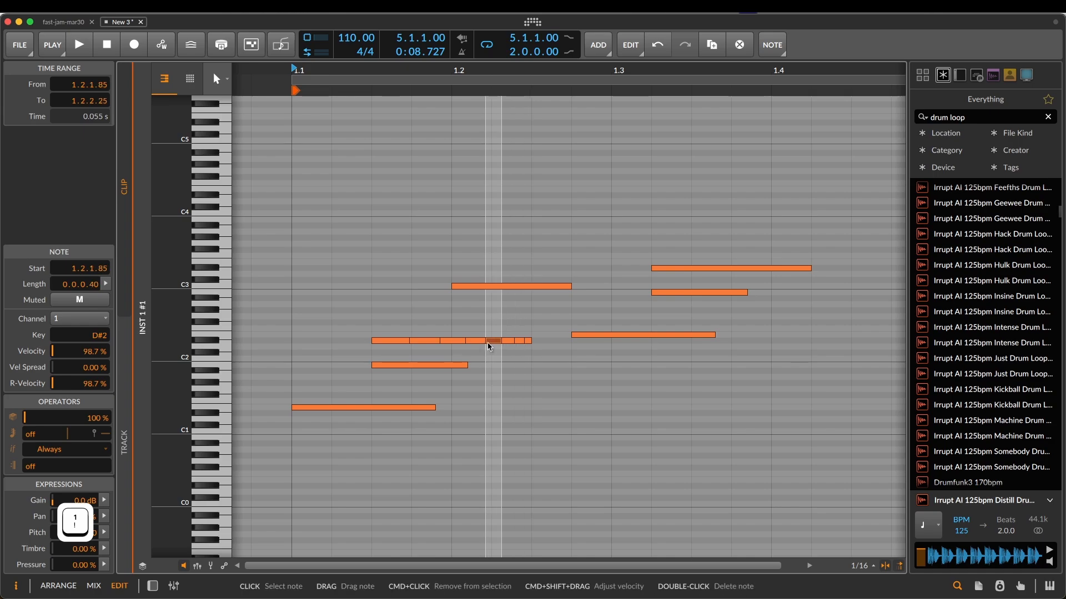
{"action": "left_click", "coordinate": [394, 344]}
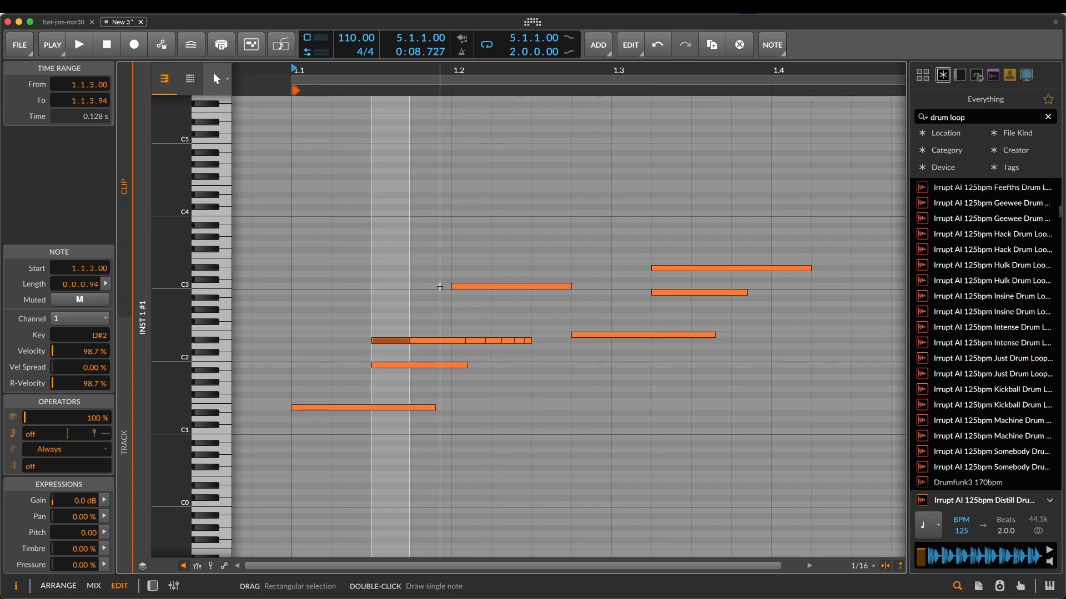
- Select all eight D#2 slices and try to join them back into one note
{"action": "left_click_drag", "start_coordinate": [380, 339], "coordinate": [402, 338]}
{"action": "left_click_drag", "start_coordinate": [547, 347], "coordinate": [351, 332]}
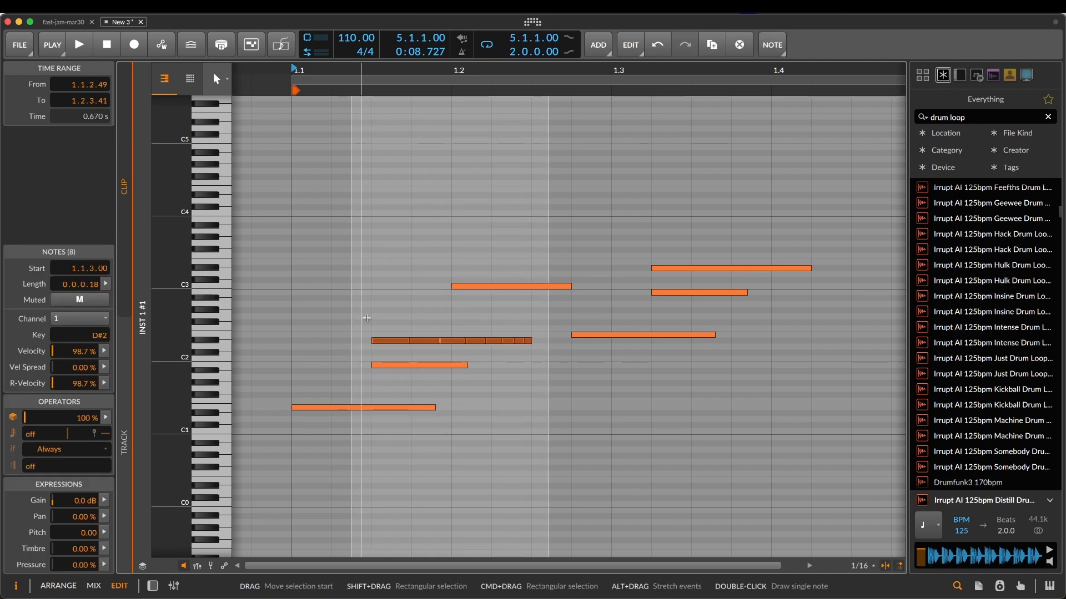
{"action": "key", "text": "super+j"}
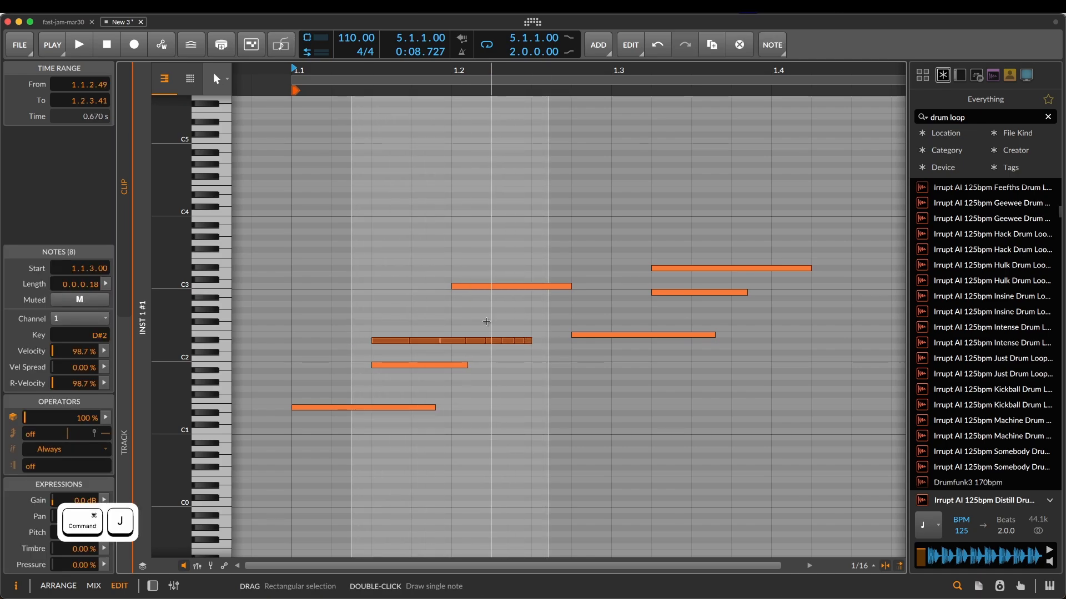
{"action": "right_click", "coordinate": [393, 341]}
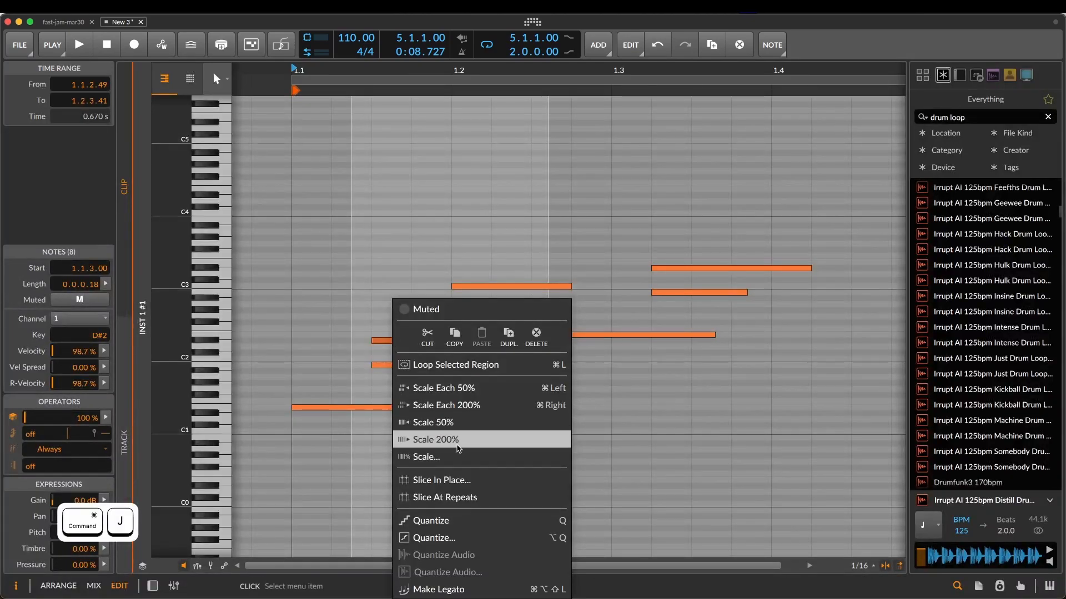
{"action": "scroll", "coordinate": [459, 445], "scroll_direction": "down", "scroll_amount": 2}
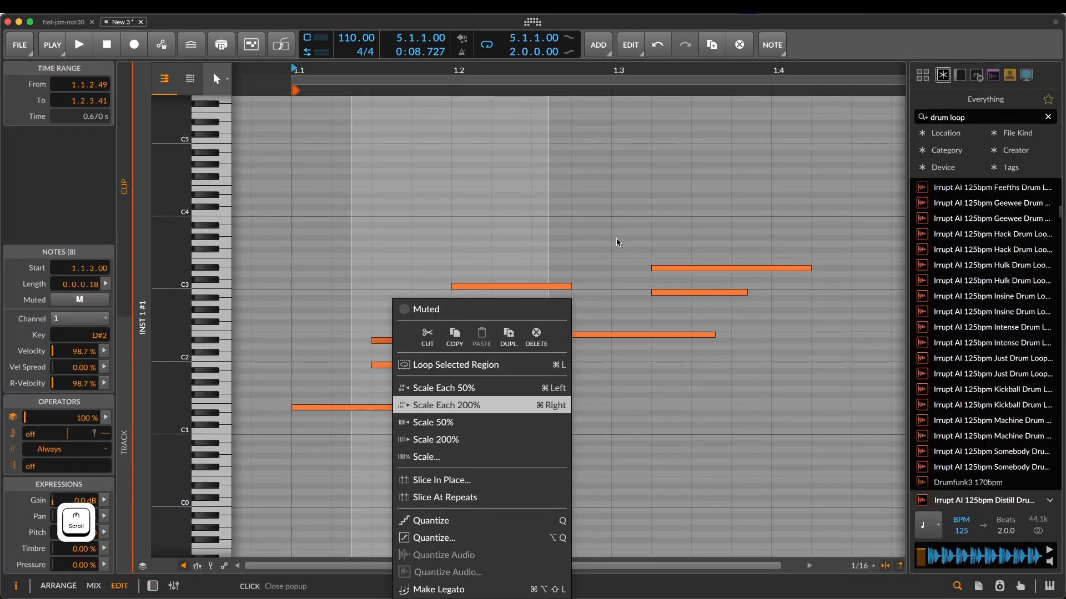
{"action": "left_click", "coordinate": [693, 441]}
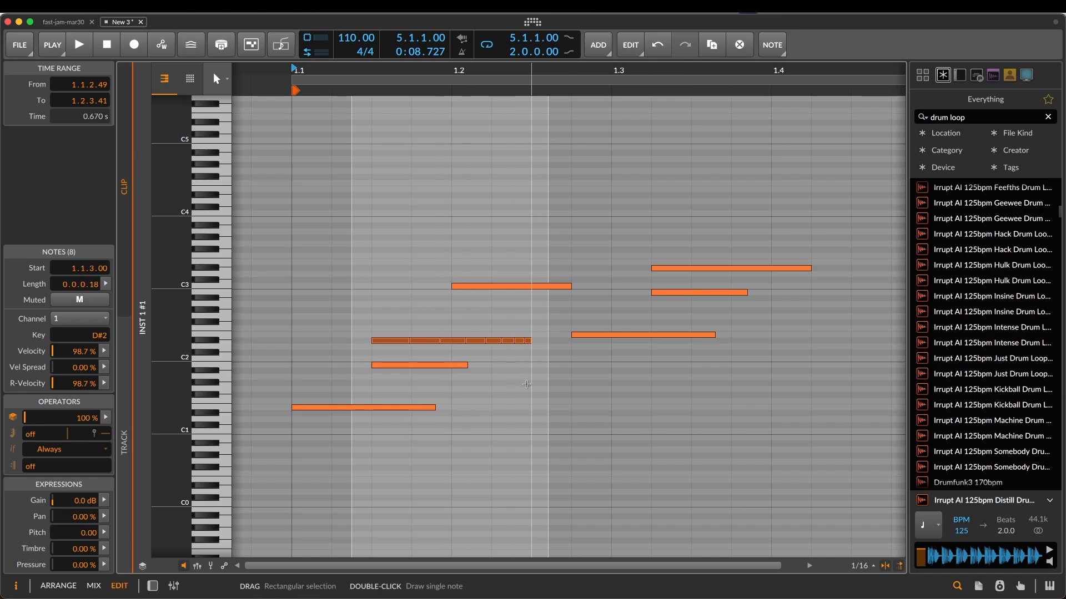
- Delete the seven D#2 slices between 1.1.3.94 and 1.2.3.00, and return to the arrangement view
{"action": "left_click_drag", "start_coordinate": [543, 341], "coordinate": [411, 339]}
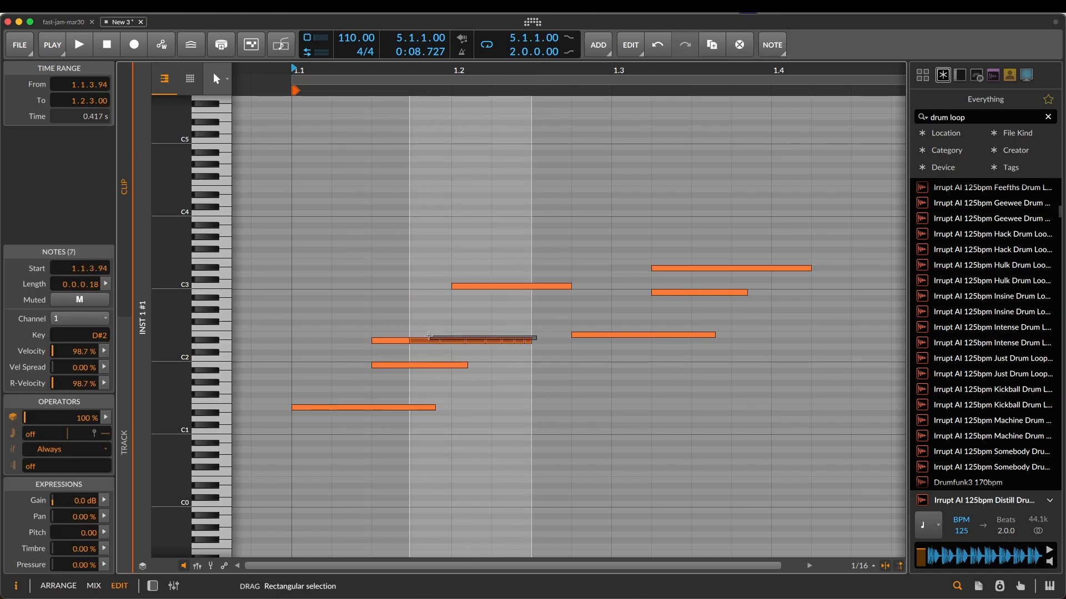
{"action": "key", "text": "Delete"}
{"action": "key", "text": "Tab"}
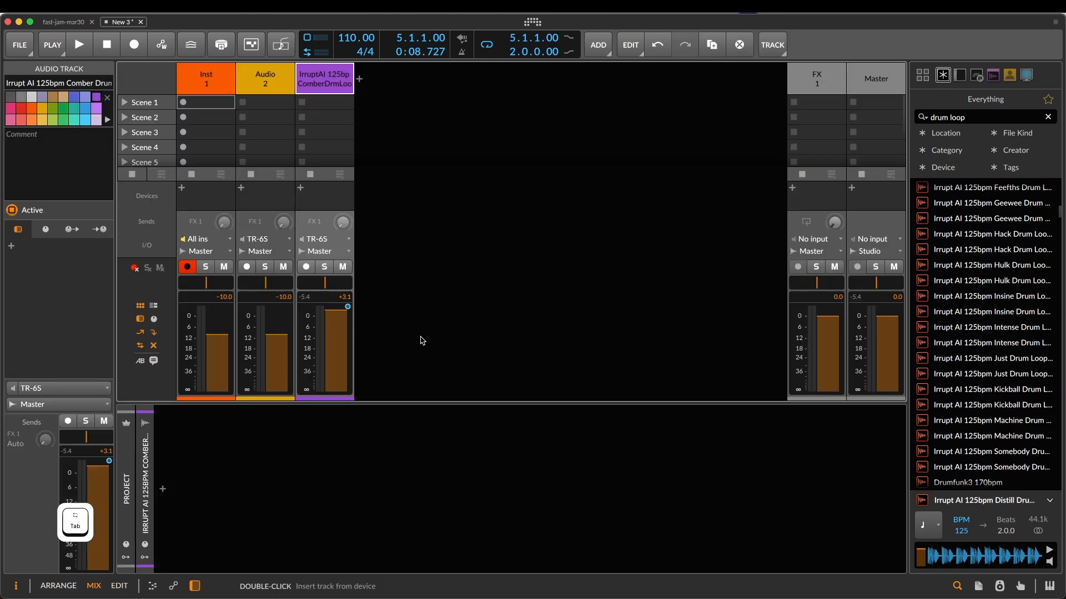
{"action": "key", "text": "Tab"}
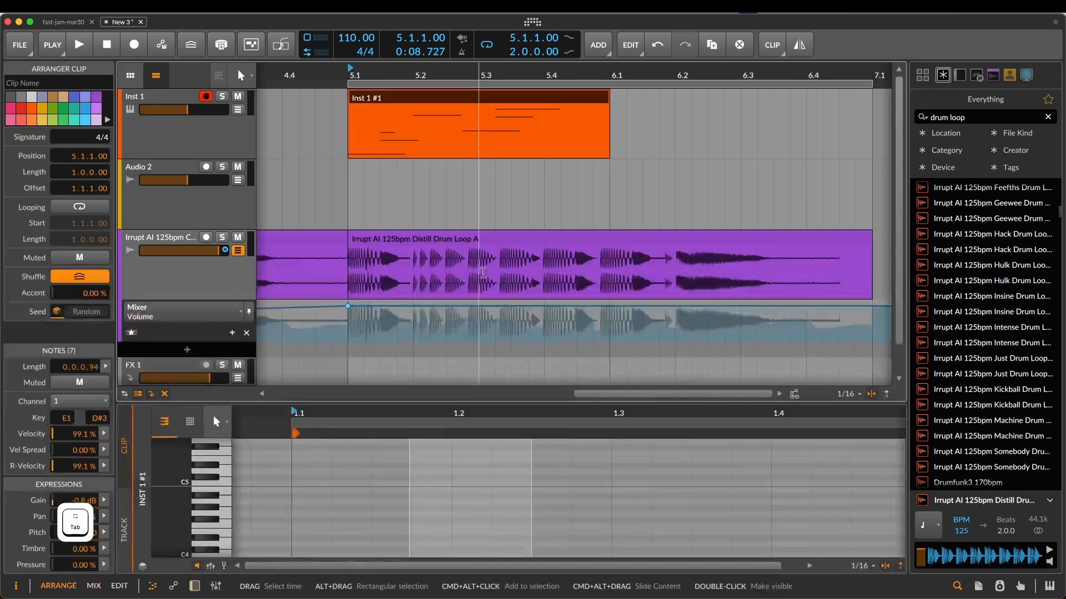
{"action": "scroll", "coordinate": [533, 264], "scroll_direction": "left", "scroll_amount": 5}
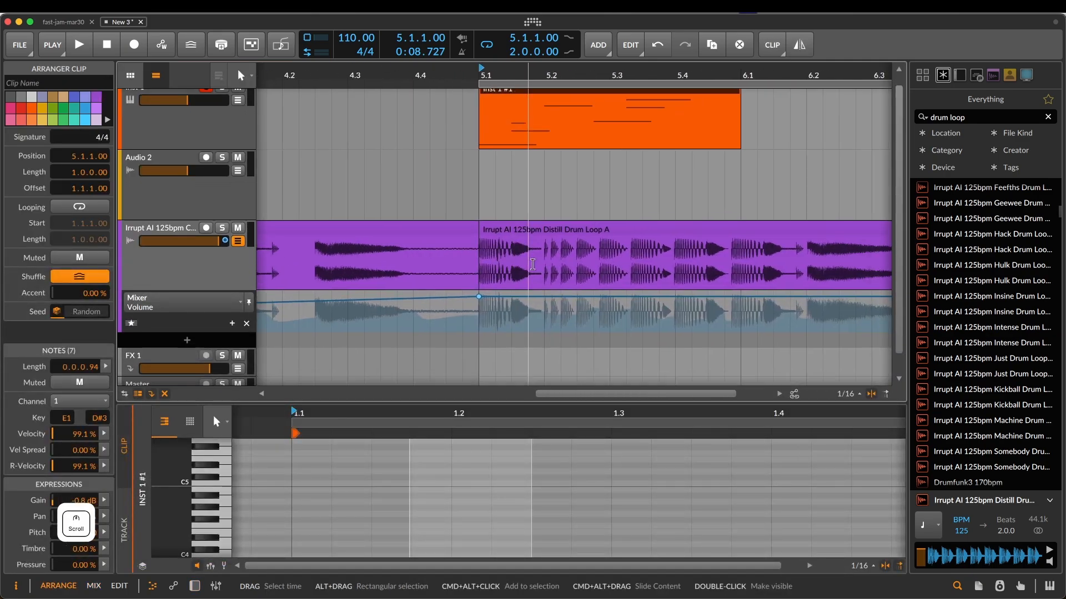
{"action": "scroll", "coordinate": [533, 265], "scroll_direction": "right", "scroll_amount": 5}
{"action": "scroll", "coordinate": [532, 265], "scroll_direction": "left", "scroll_amount": 3}
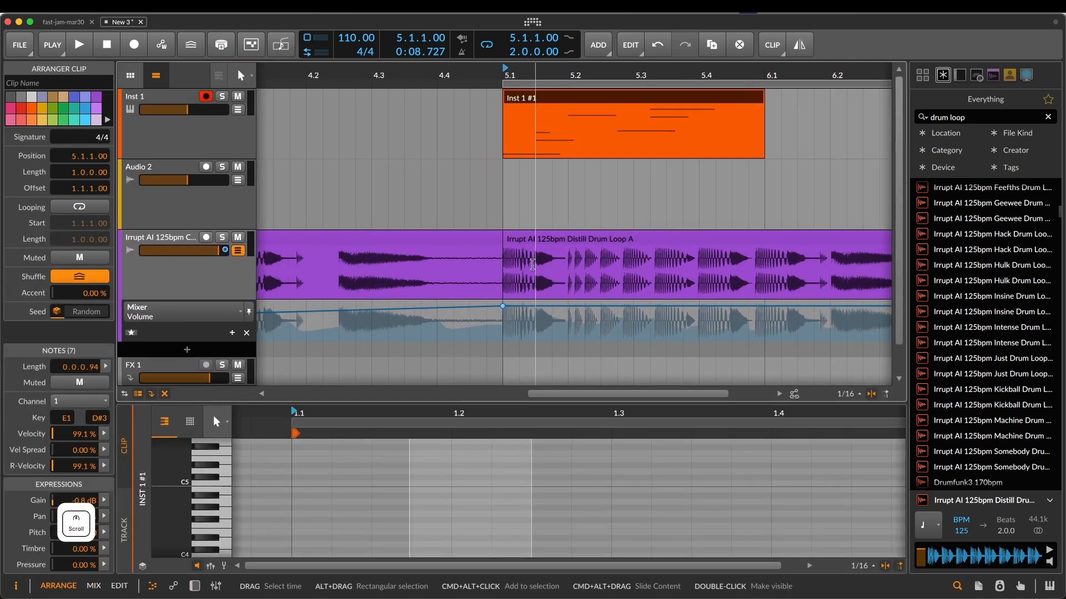
{"action": "scroll", "coordinate": [533, 265], "scroll_direction": "right", "scroll_amount": 3}
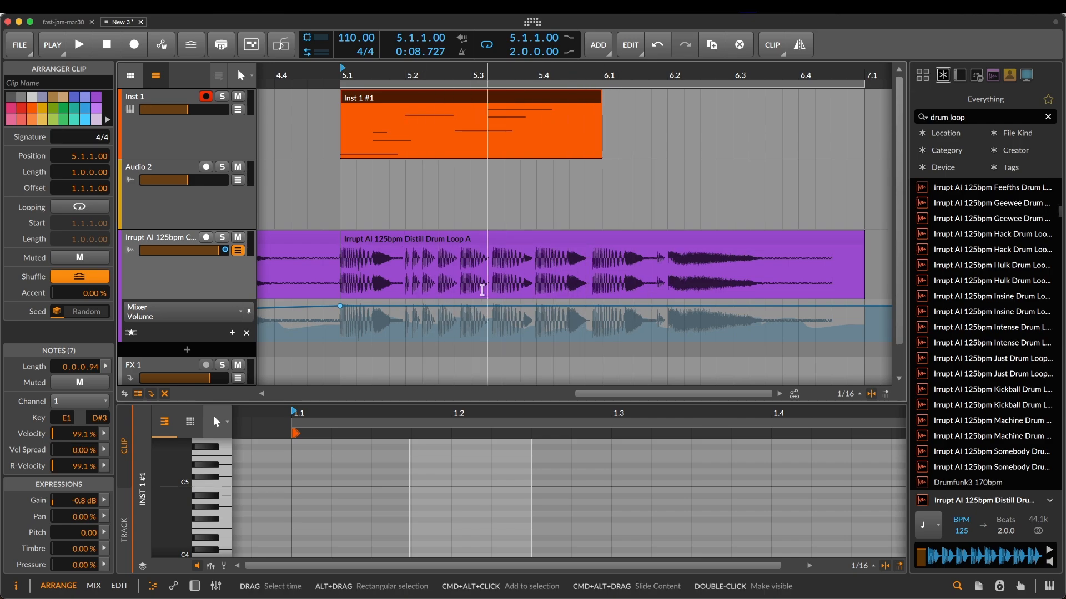
{"action": "scroll", "coordinate": [482, 289], "scroll_direction": "left", "scroll_amount": 5}
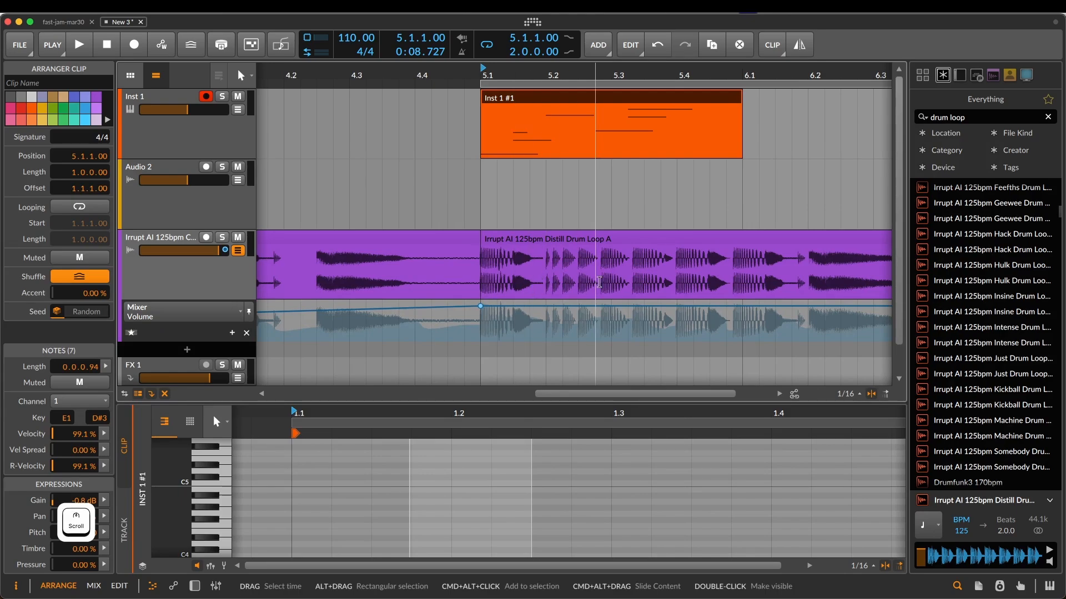
{"action": "scroll", "coordinate": [599, 282], "scroll_direction": "right", "scroll_amount": 6}
{"action": "scroll", "coordinate": [599, 282], "scroll_direction": "right", "scroll_amount": 2}
{"action": "scroll", "coordinate": [599, 282], "scroll_direction": "down", "scroll_amount": 2}
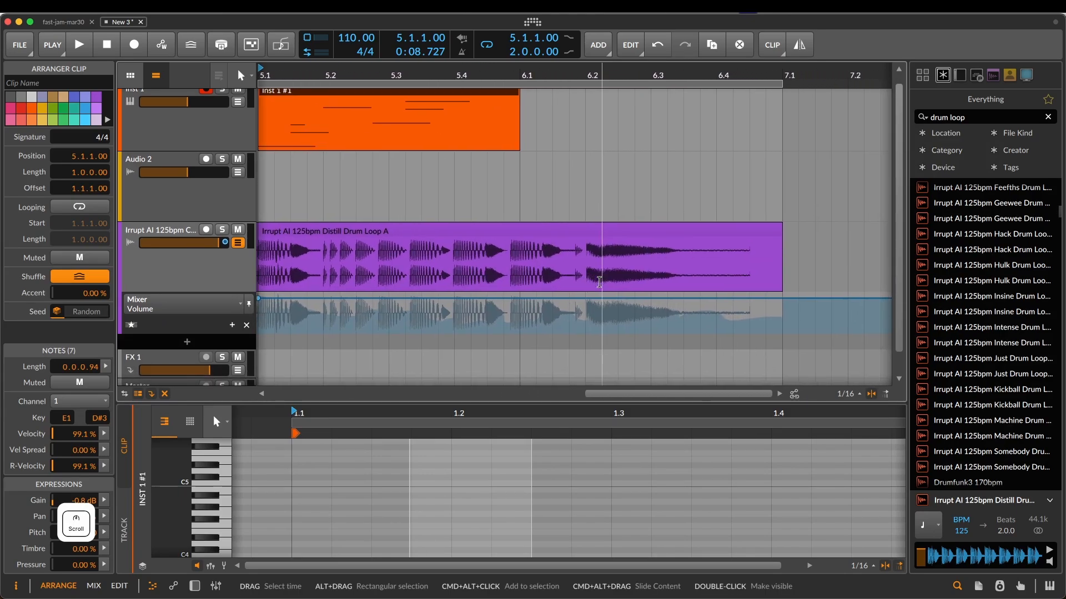
{"action": "scroll", "coordinate": [599, 282], "scroll_direction": "left", "scroll_amount": 15}
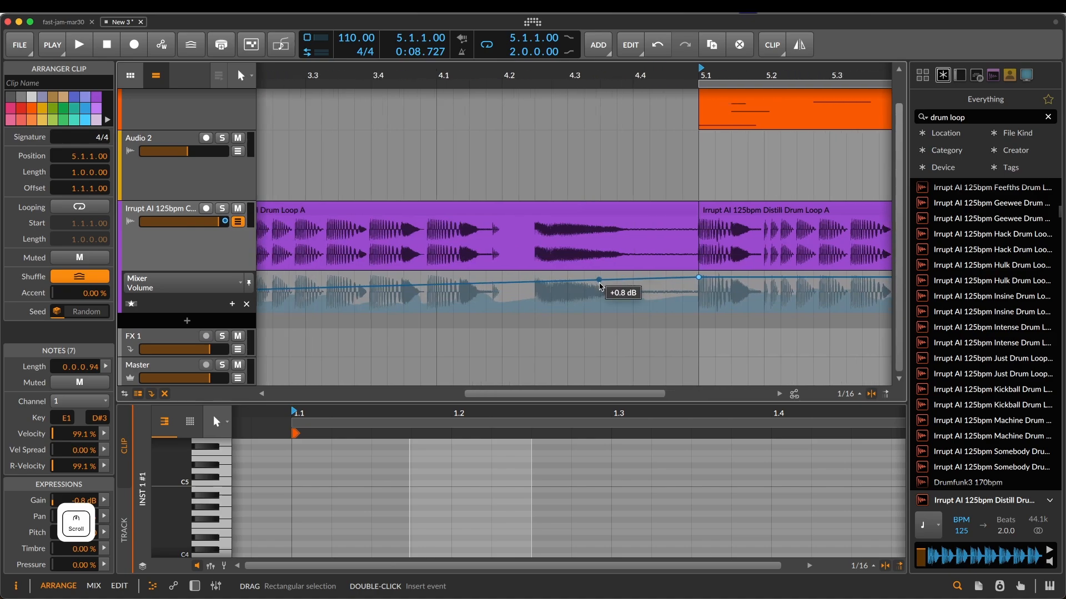
{"action": "scroll", "coordinate": [598, 282], "scroll_direction": "left", "scroll_amount": 1}
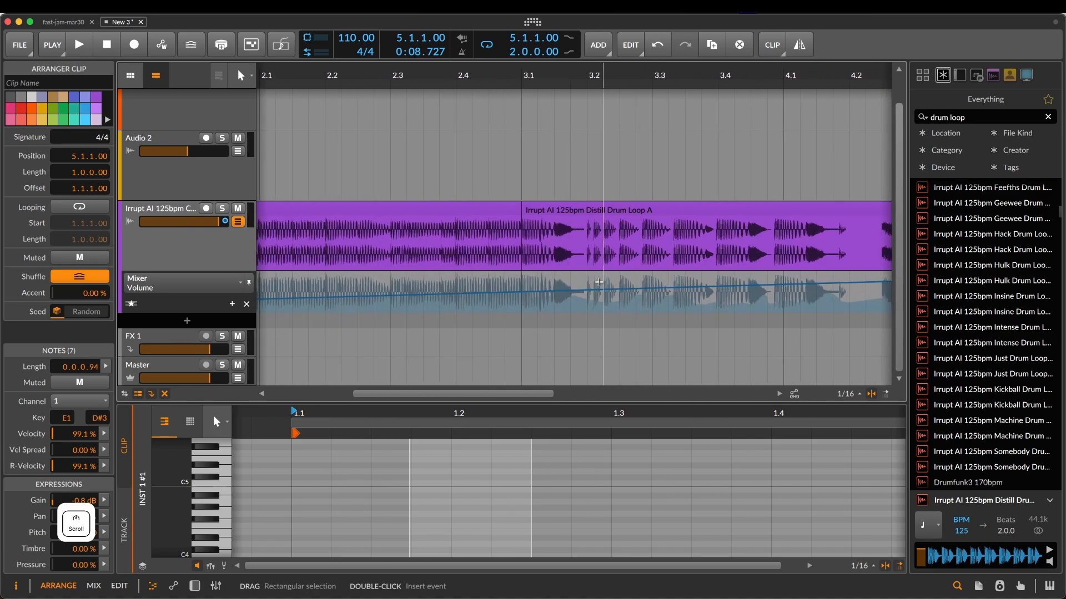
{"action": "scroll", "coordinate": [599, 282], "scroll_direction": "left", "scroll_amount": 5}
{"action": "scroll", "coordinate": [599, 282], "scroll_direction": "right", "scroll_amount": 11}
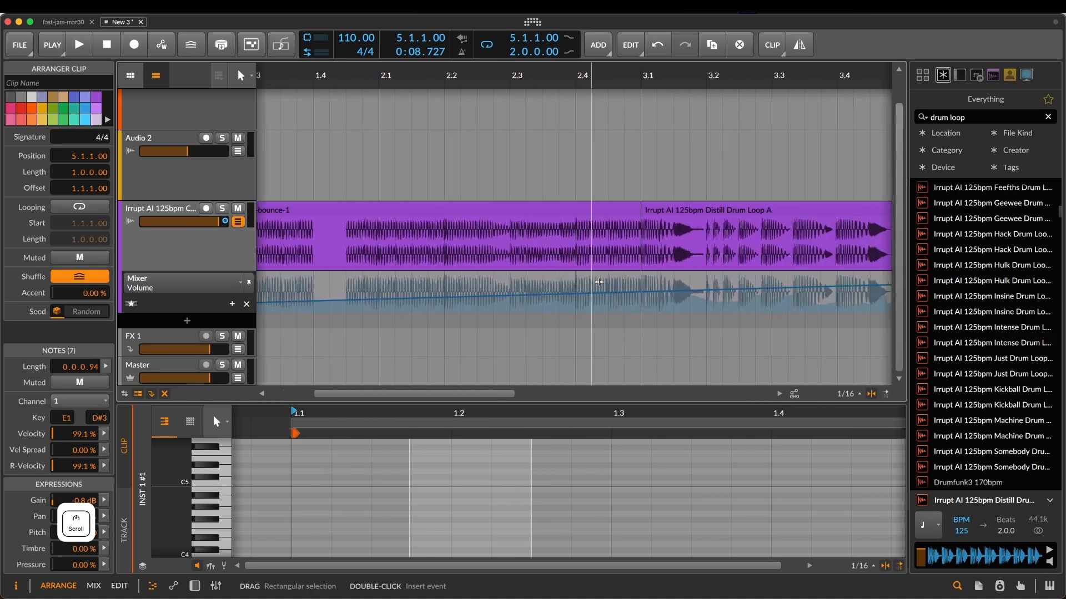
{"action": "scroll", "coordinate": [599, 286], "scroll_direction": "right", "scroll_amount": 3}
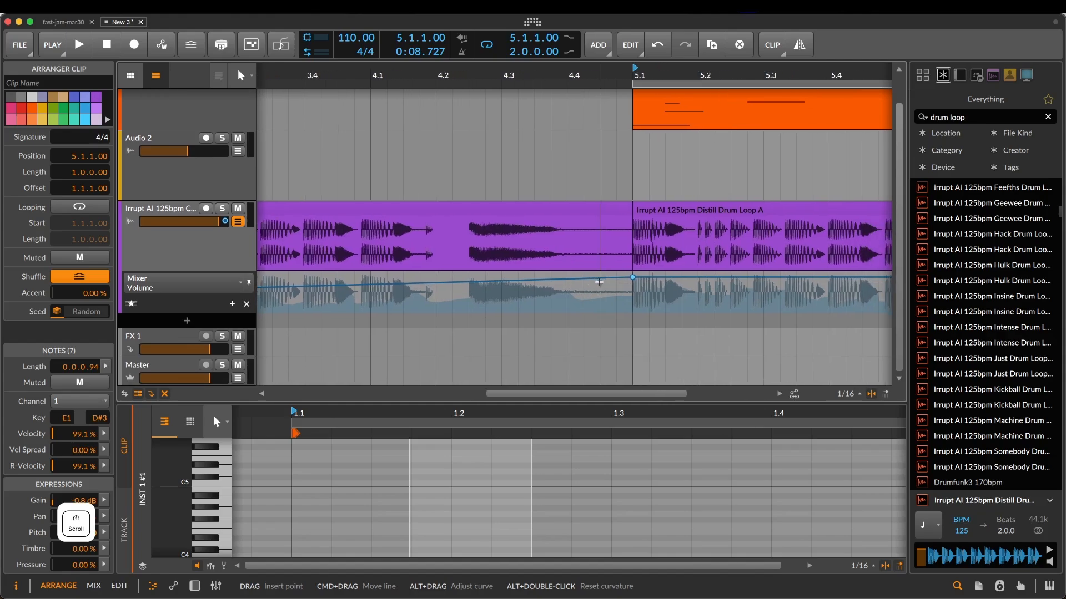
{"action": "scroll", "coordinate": [725, 267], "scroll_direction": "up", "scroll_amount": 1}
{"action": "scroll", "coordinate": [726, 267], "scroll_direction": "right", "scroll_amount": 5}
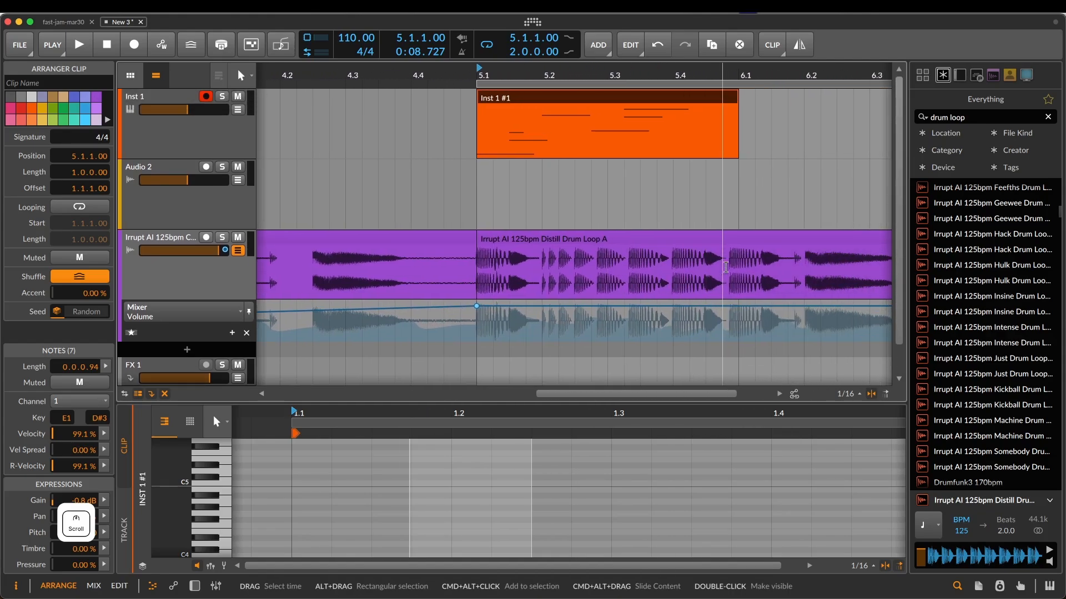
{"action": "scroll", "coordinate": [726, 267], "scroll_direction": "right", "scroll_amount": 1}
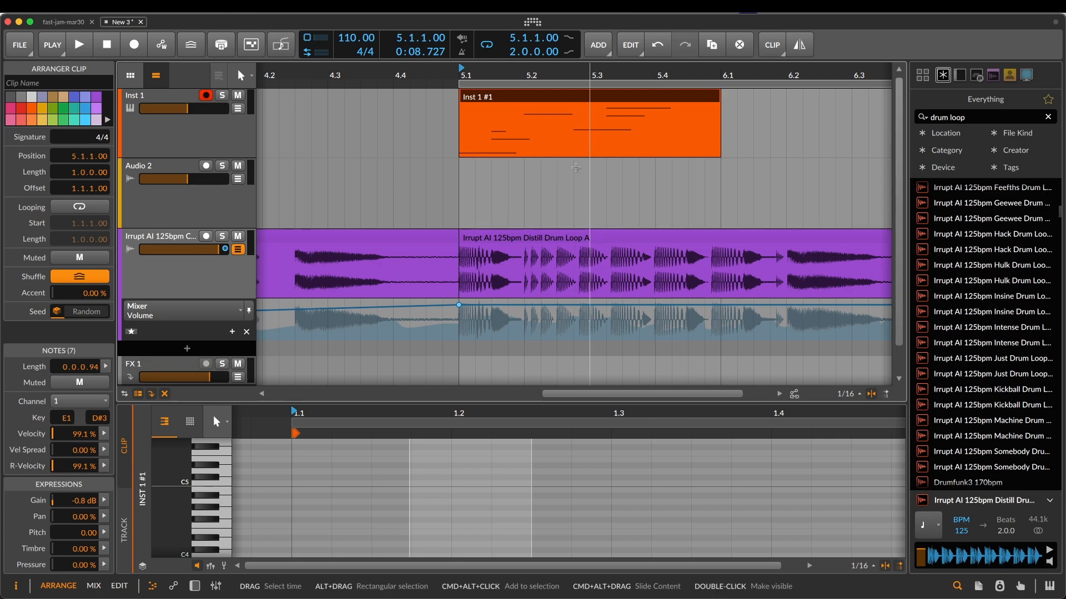
{"action": "scroll", "coordinate": [471, 247], "scroll_direction": "right", "scroll_amount": 2}
{"action": "scroll", "coordinate": [472, 247], "scroll_direction": "right", "scroll_amount": 2}
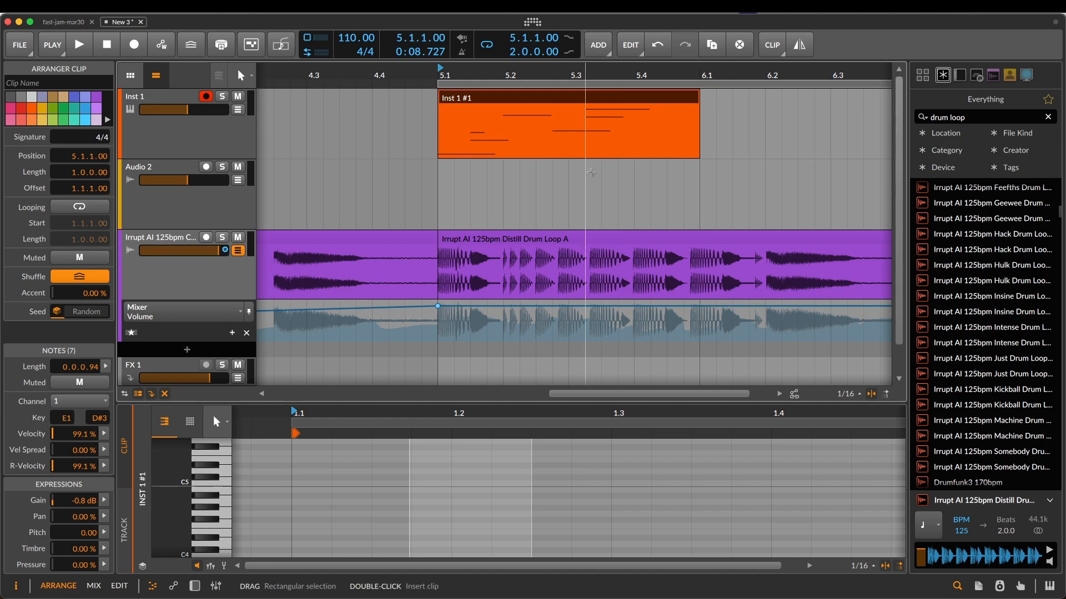
{"action": "scroll", "coordinate": [591, 172], "scroll_direction": "down", "scroll_amount": 2}
{"action": "scroll", "coordinate": [591, 172], "scroll_direction": "right", "scroll_amount": 1}
{"action": "scroll", "coordinate": [591, 172], "scroll_direction": "up", "scroll_amount": 2}
{"action": "scroll", "coordinate": [591, 172], "scroll_direction": "right", "scroll_amount": 1}
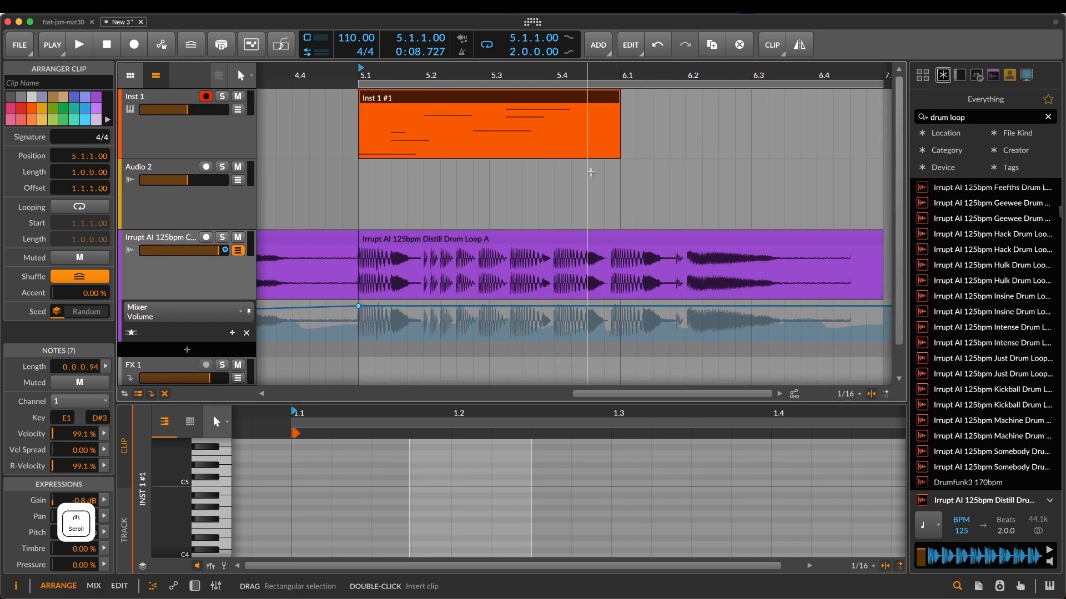
{"action": "scroll", "coordinate": [590, 172], "scroll_direction": "down", "scroll_amount": 2}
{"action": "scroll", "coordinate": [591, 173], "scroll_direction": "left", "scroll_amount": 1}
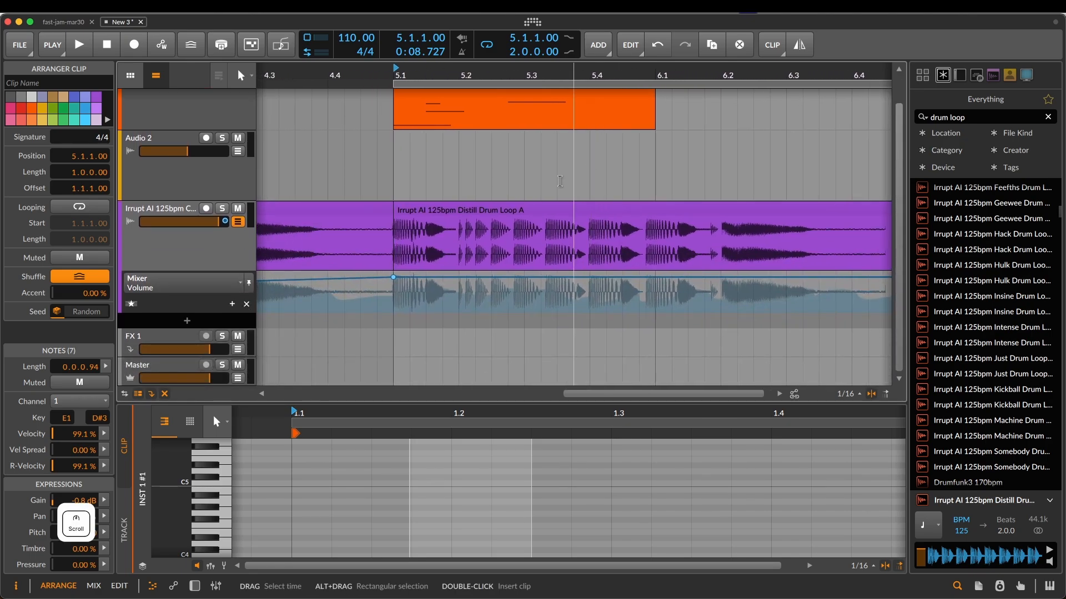
- Reduce the height of all arranger tracks together, and switch large track height off and on again
{"action": "left_click", "coordinate": [206, 262]}
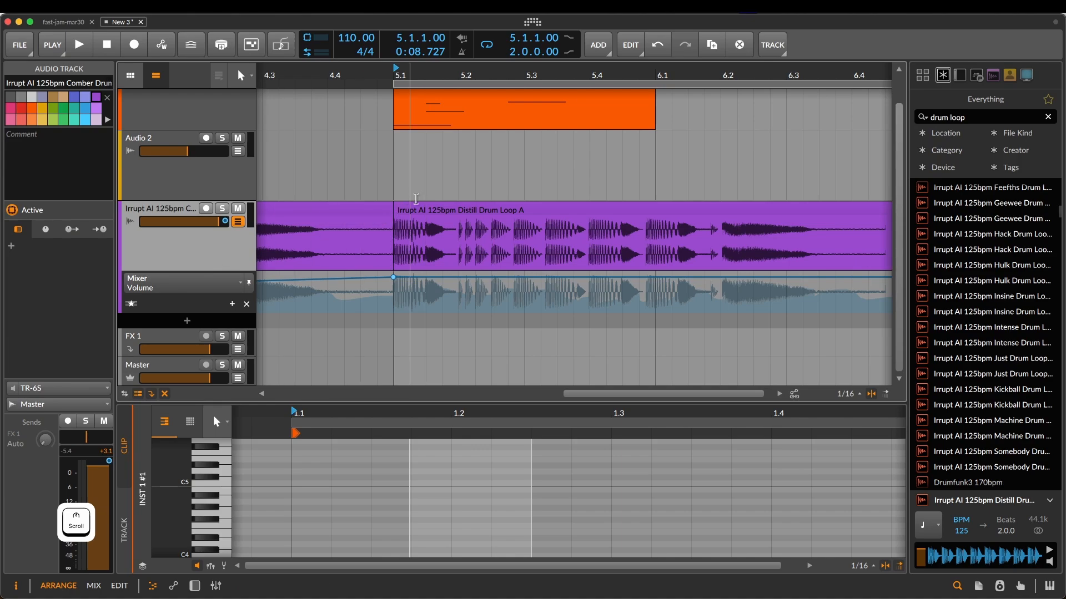
{"action": "left_click_drag", "start_coordinate": [183, 199], "coordinate": [184, 170]}
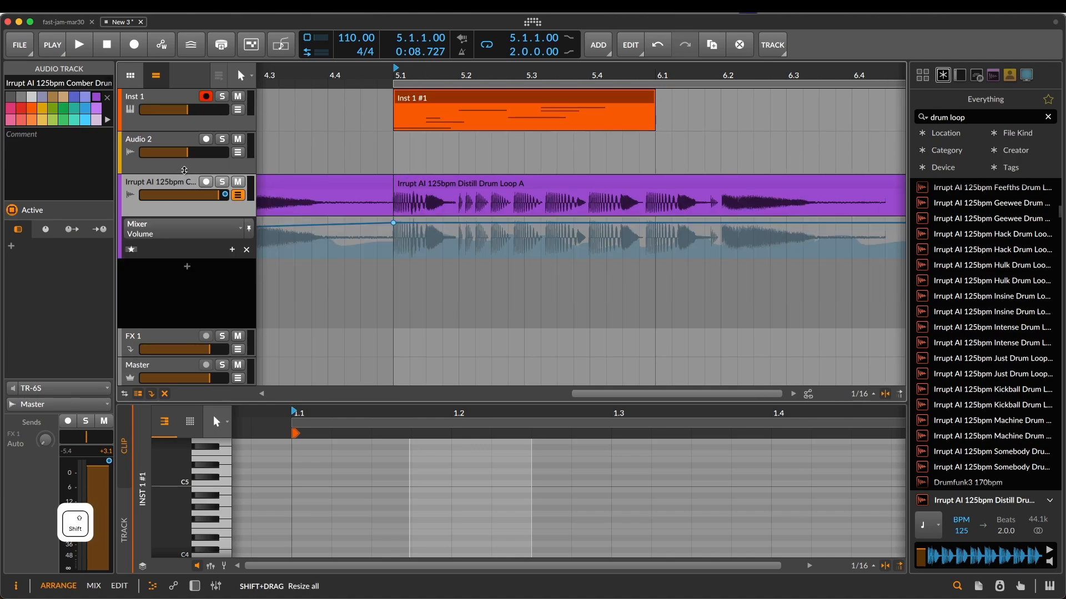
{"action": "left_click", "coordinate": [219, 75]}
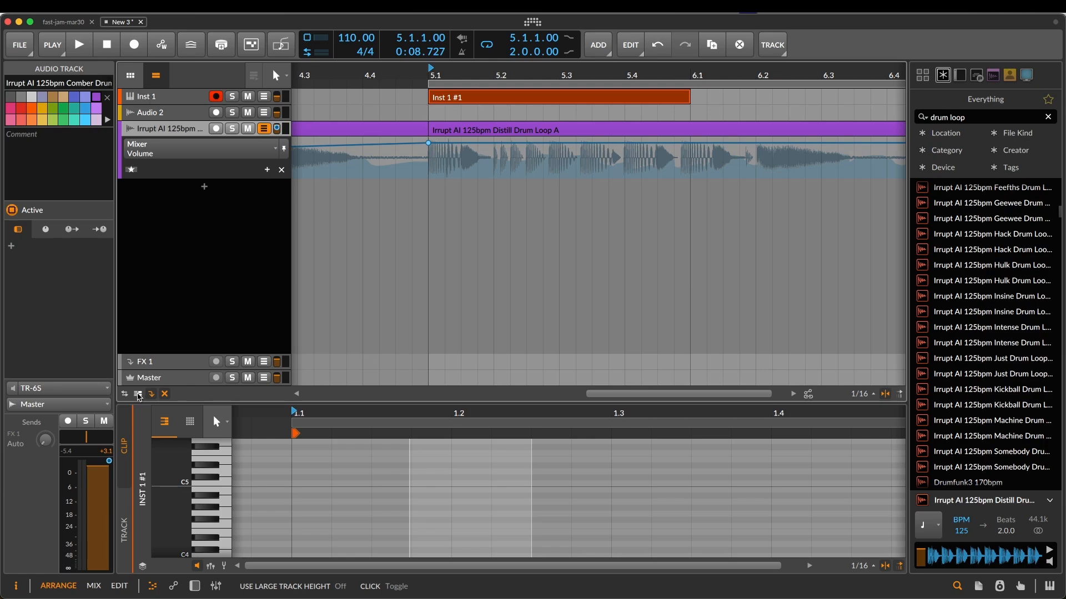
{"action": "left_click", "coordinate": [138, 394]}
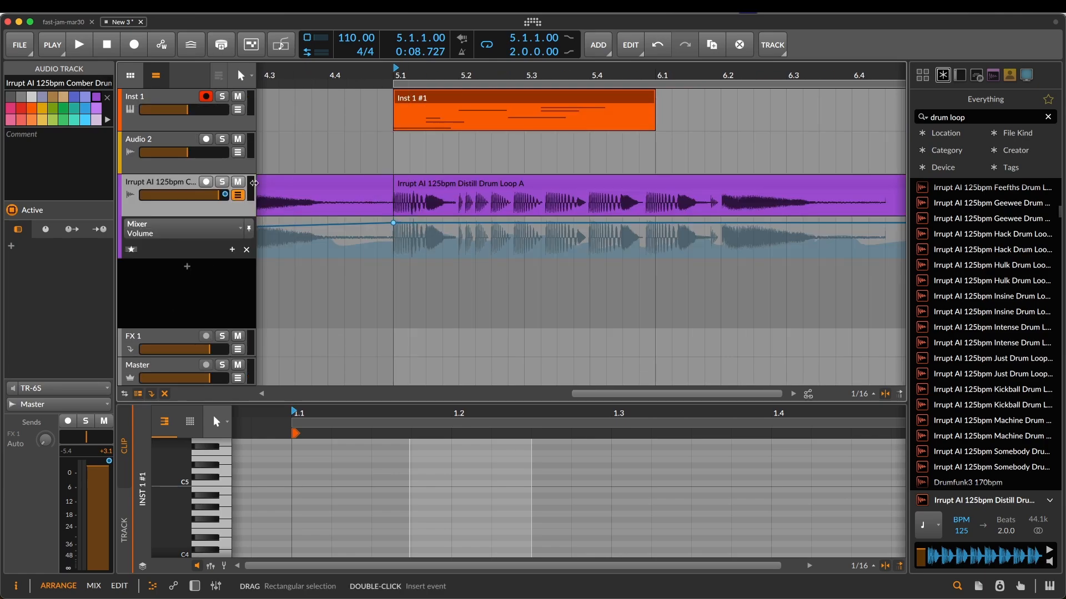
- Increase the height of all arranger tracks together and check the enlarged lanes from Inst 1 down to the drum loop's volume automation
{"action": "left_click_drag", "start_coordinate": [192, 174], "coordinate": [191, 219]}
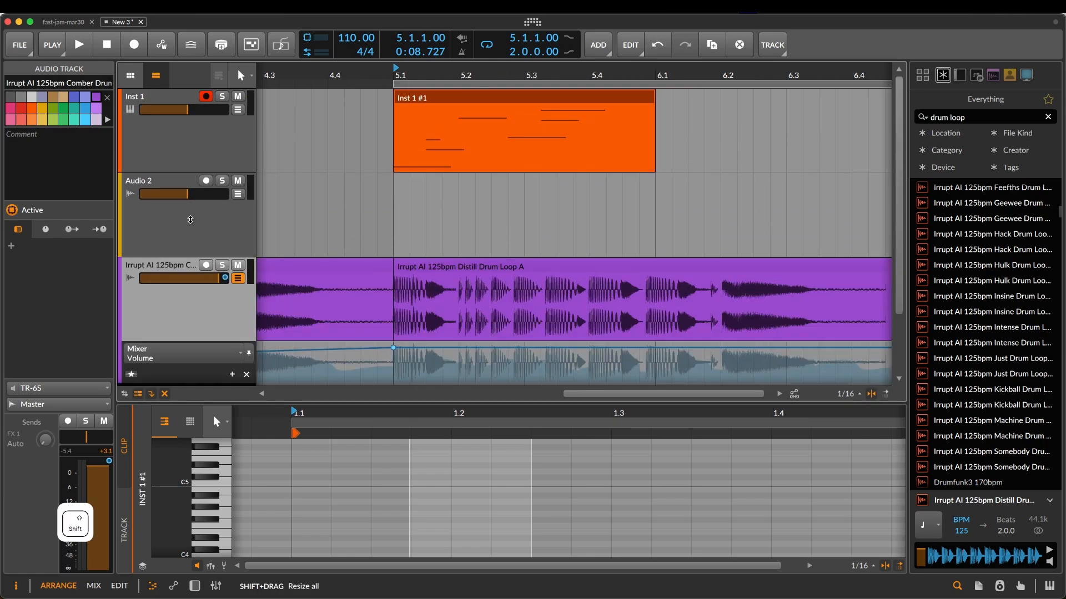
{"action": "scroll", "coordinate": [475, 218], "scroll_direction": "down", "scroll_amount": 3}
{"action": "scroll", "coordinate": [473, 216], "scroll_direction": "up", "scroll_amount": 3}
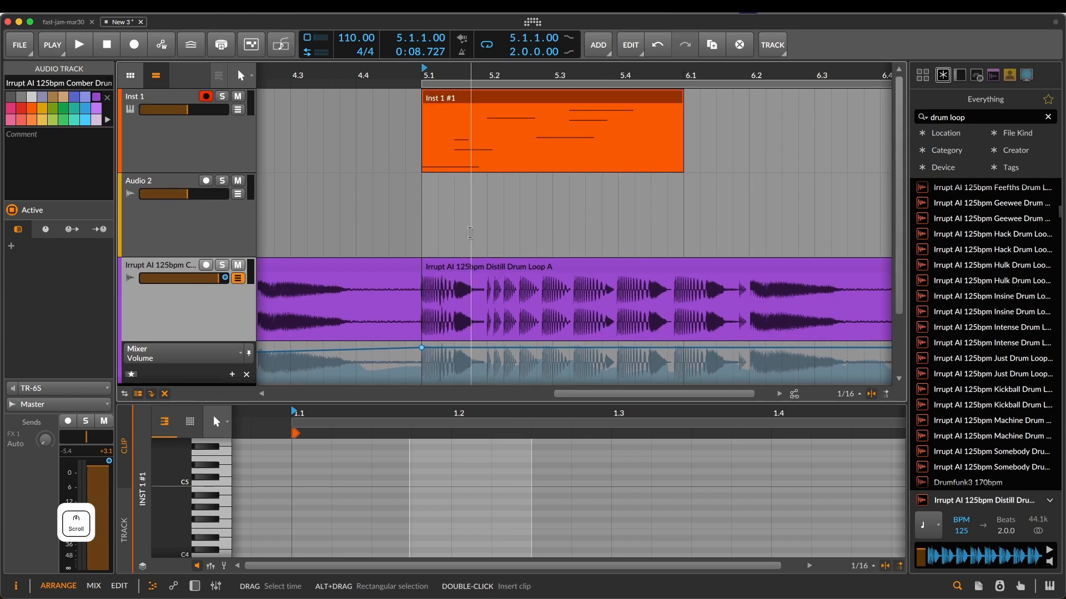
{"action": "scroll", "coordinate": [470, 215], "scroll_direction": "down", "scroll_amount": 3}
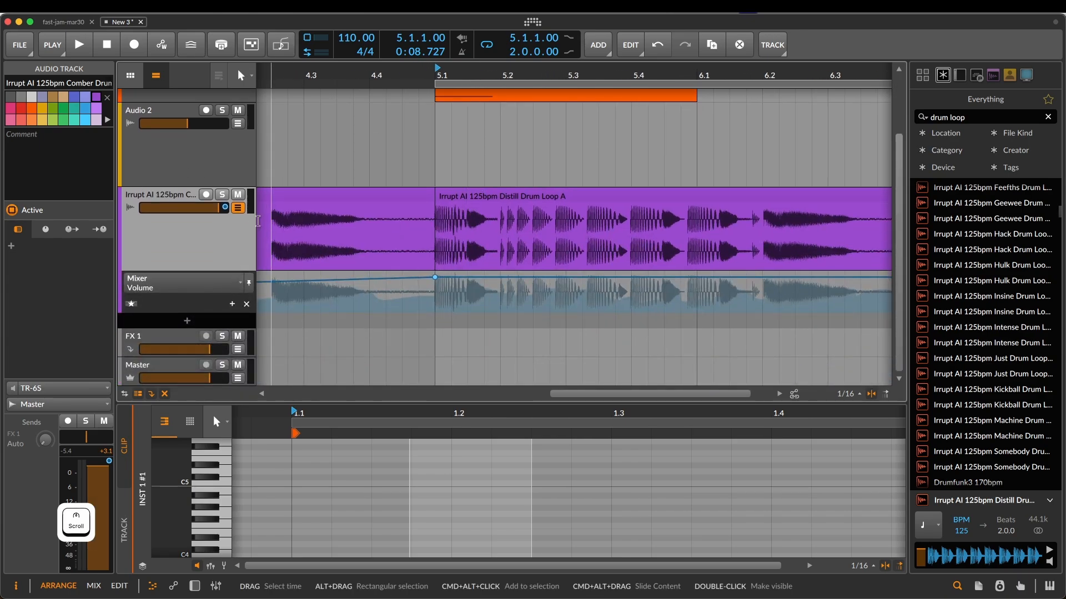
{"action": "scroll", "coordinate": [174, 212], "scroll_direction": "up", "scroll_amount": 2}
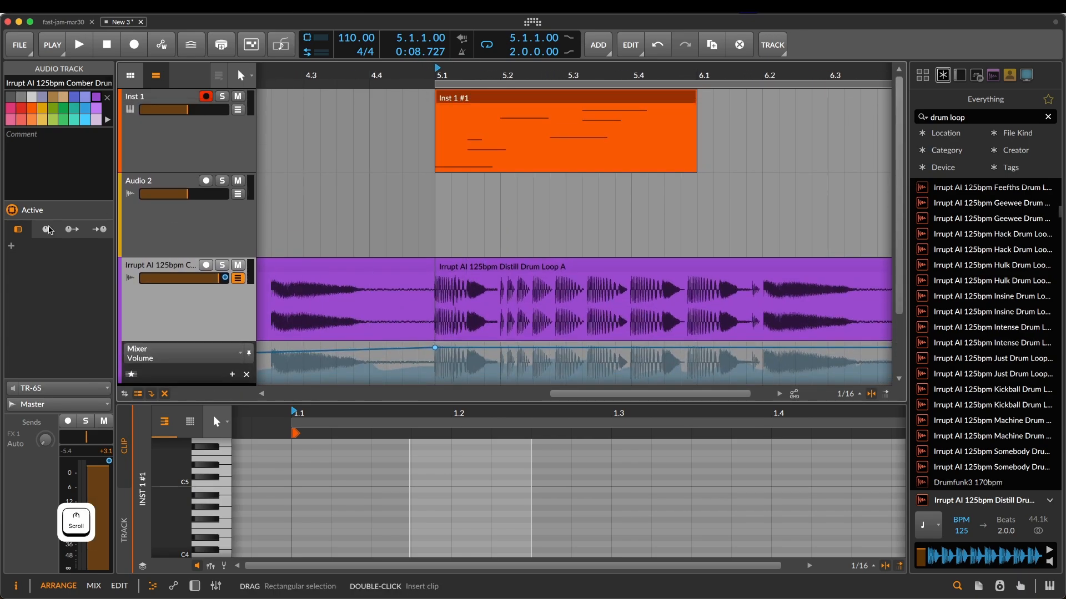
- Select the Distill Drum Loop A clips at bars 3 and 5 in turn to examine their properties and audio events
{"action": "left_click", "coordinate": [325, 268]}
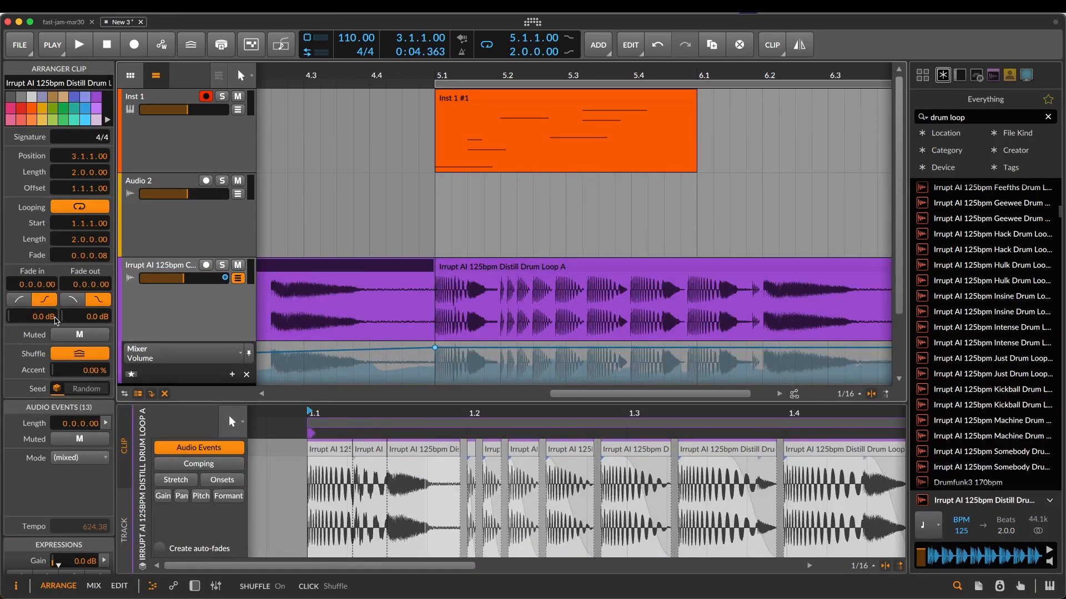
{"action": "left_click", "coordinate": [447, 267]}
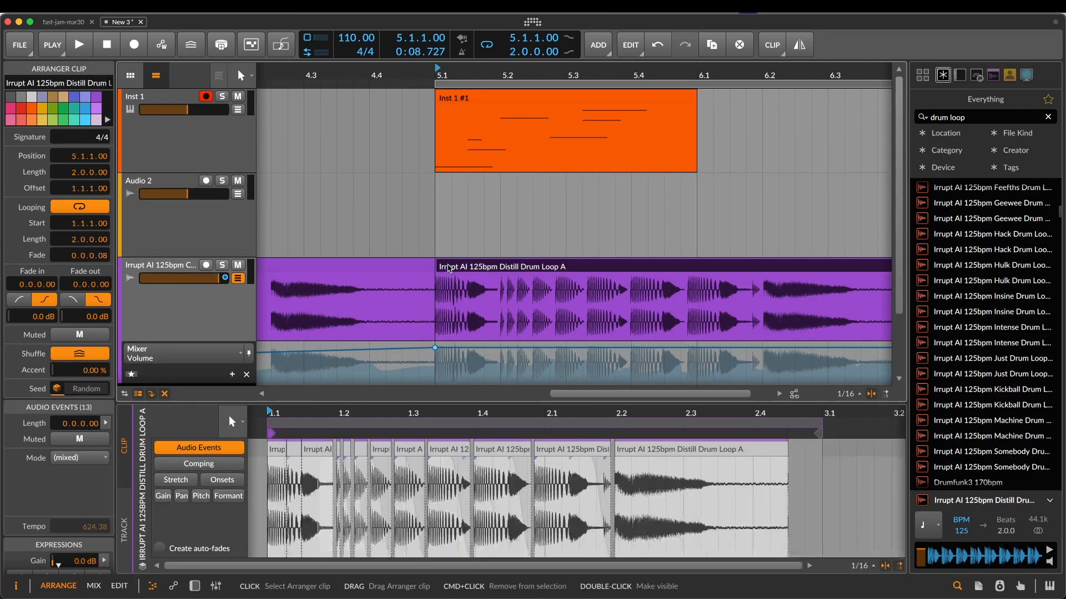
{"action": "left_click", "coordinate": [353, 271]}
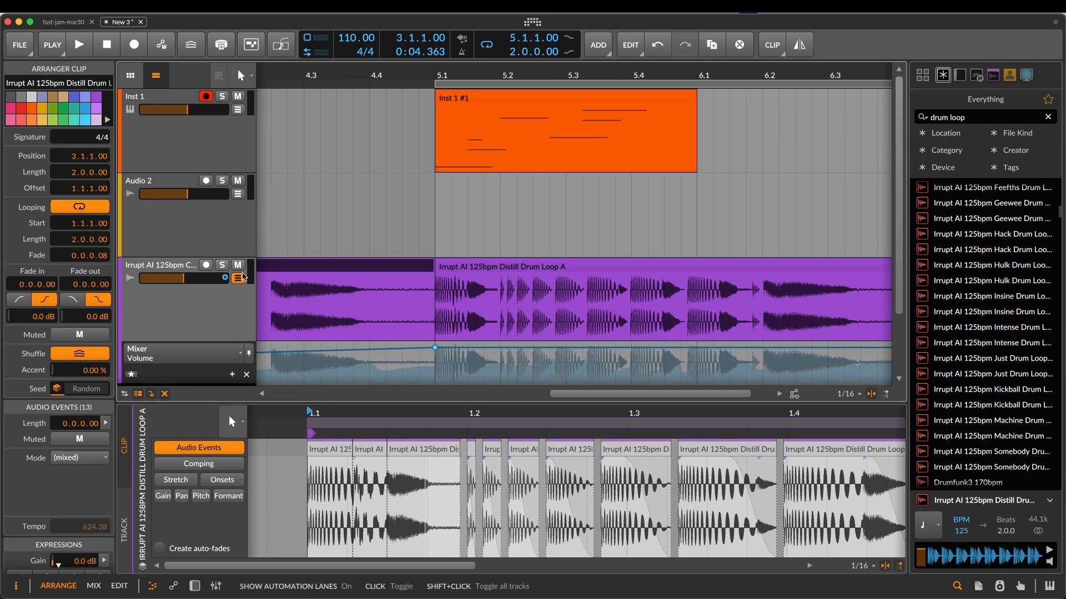
- Review the User Interface settings and the available display profiles in the application settings, leaving the profile as it is
{"action": "left_click", "coordinate": [529, 25]}
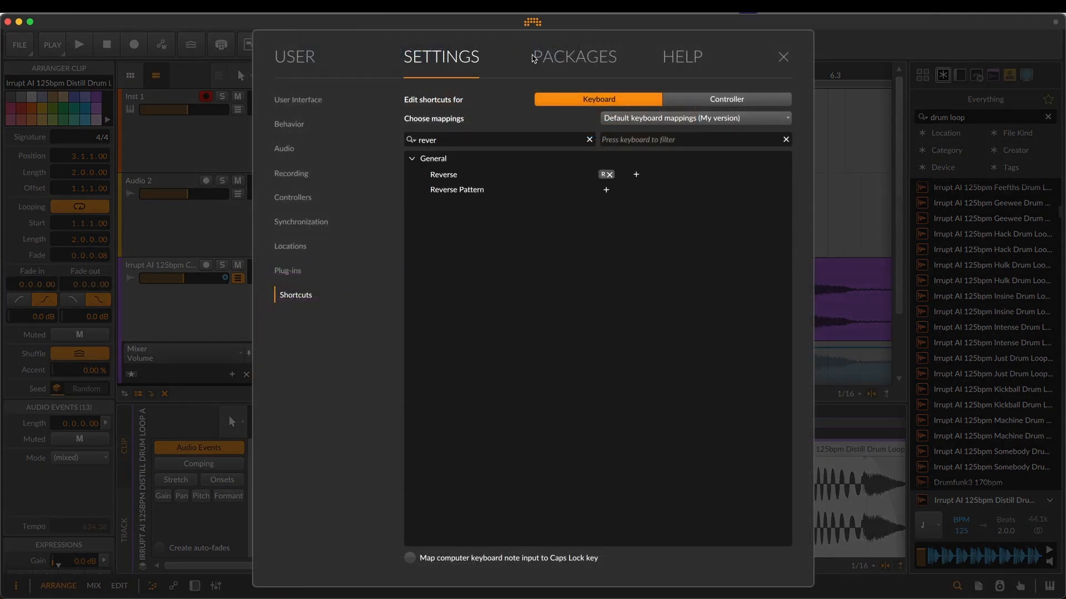
{"action": "left_click", "coordinate": [566, 58]}
{"action": "left_click", "coordinate": [408, 63]}
{"action": "left_click", "coordinate": [302, 99]}
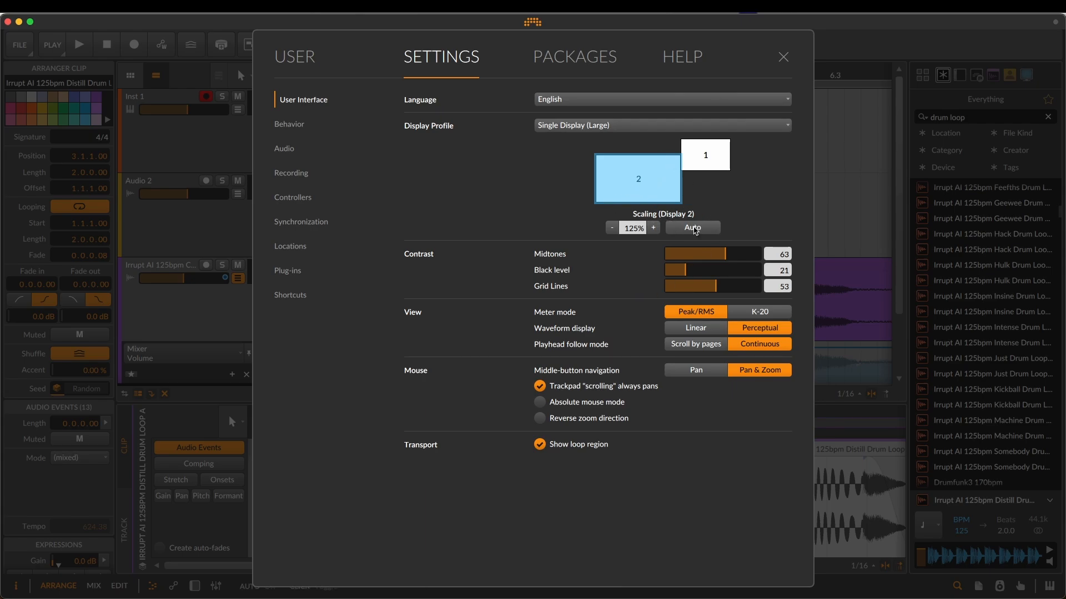
{"action": "left_click", "coordinate": [604, 126]}
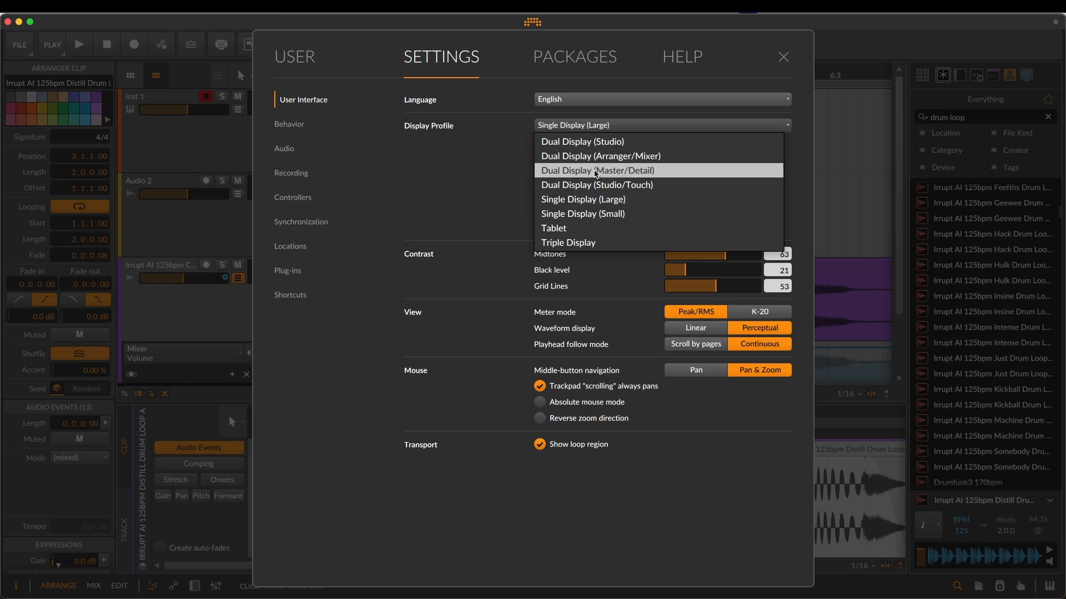
{"action": "left_click", "coordinate": [460, 170]}
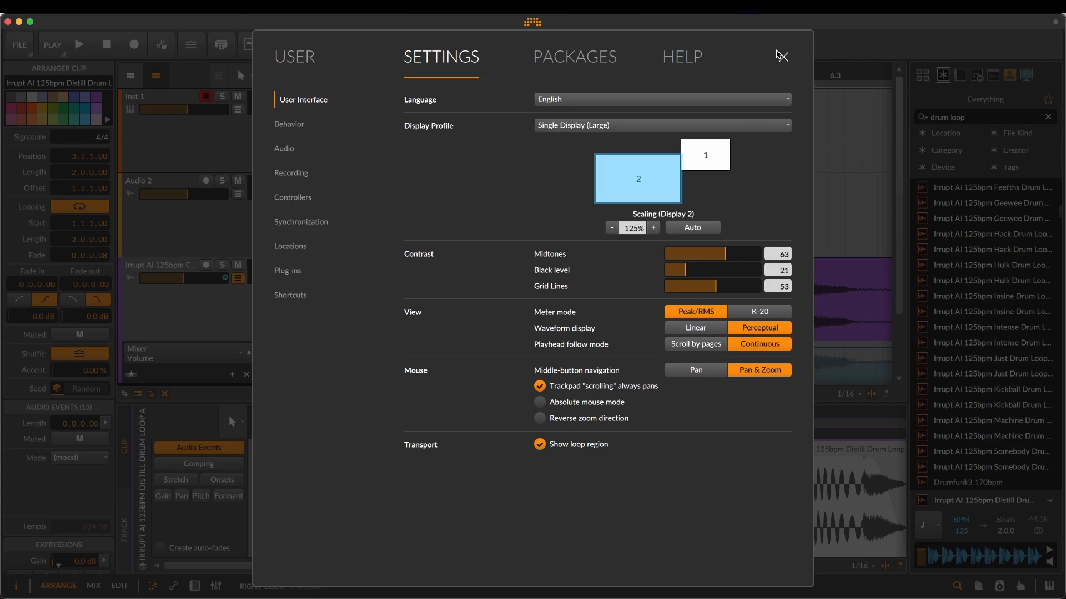
{"action": "left_click", "coordinate": [780, 55]}
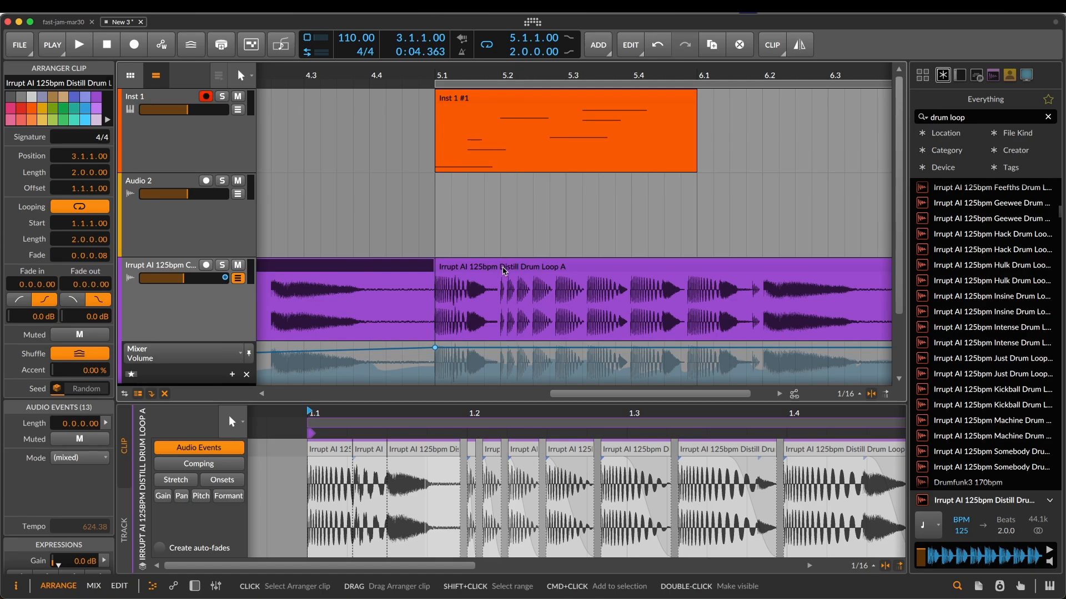
- Select the Distill Drum Loop A clip at bar 5, search the commands for "nud" and run Nudge Events One Bar Forward
{"action": "left_click", "coordinate": [525, 273]}
{"action": "scroll", "coordinate": [525, 273], "scroll_direction": "right", "scroll_amount": 3}
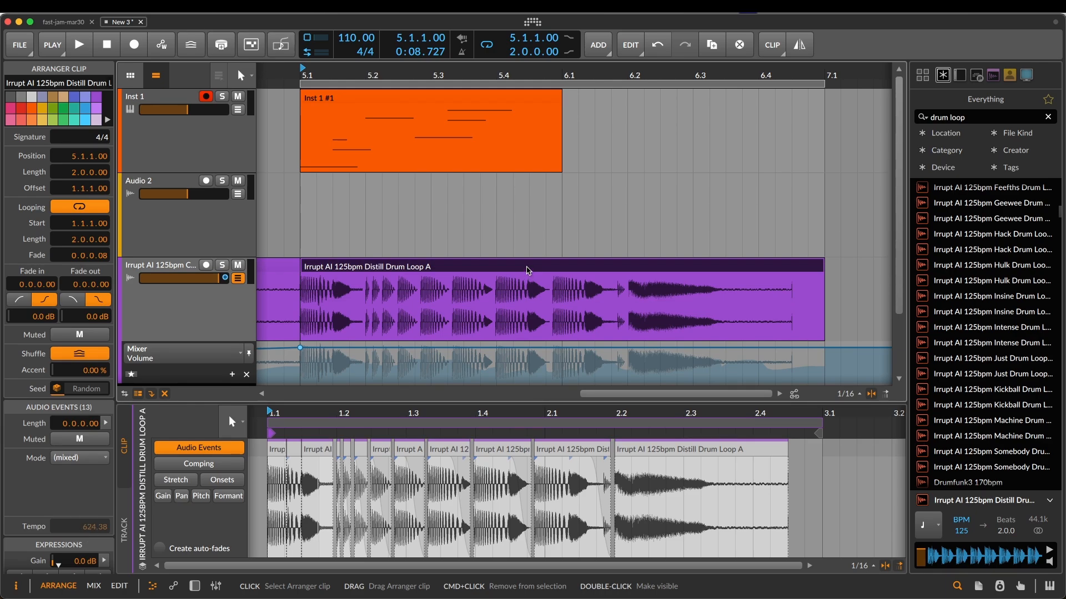
{"action": "key", "text": "ctrl+Return"}
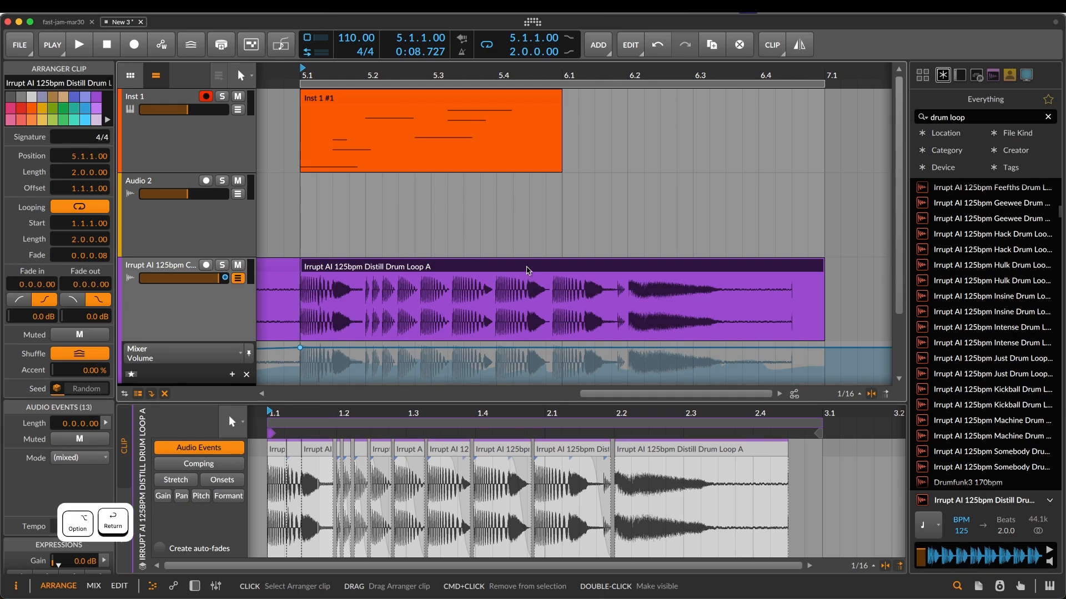
{"action": "type", "text": "nud"}
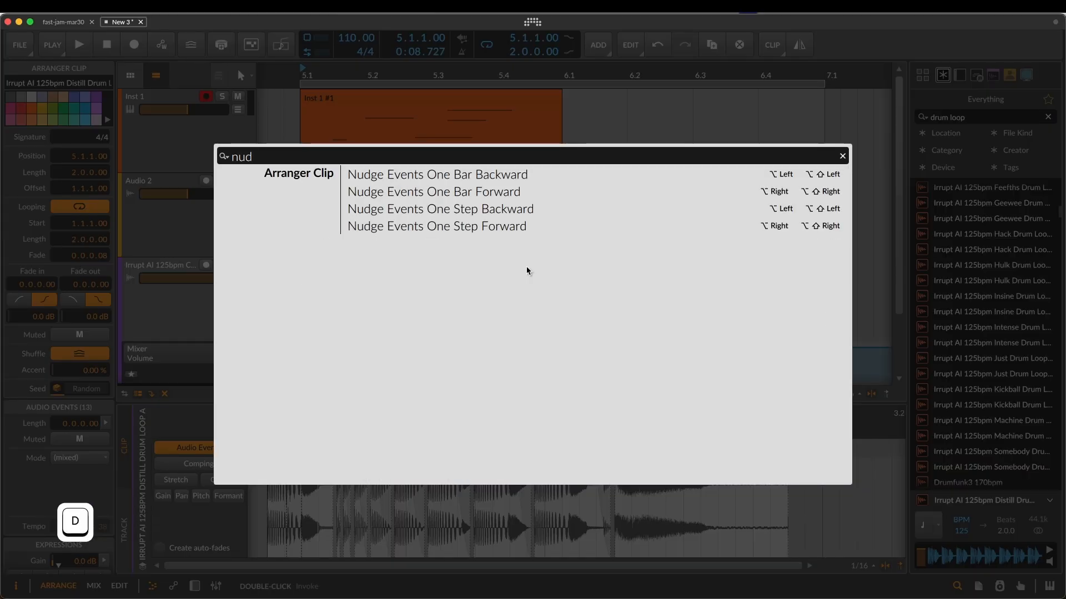
{"action": "key", "text": "Down"}
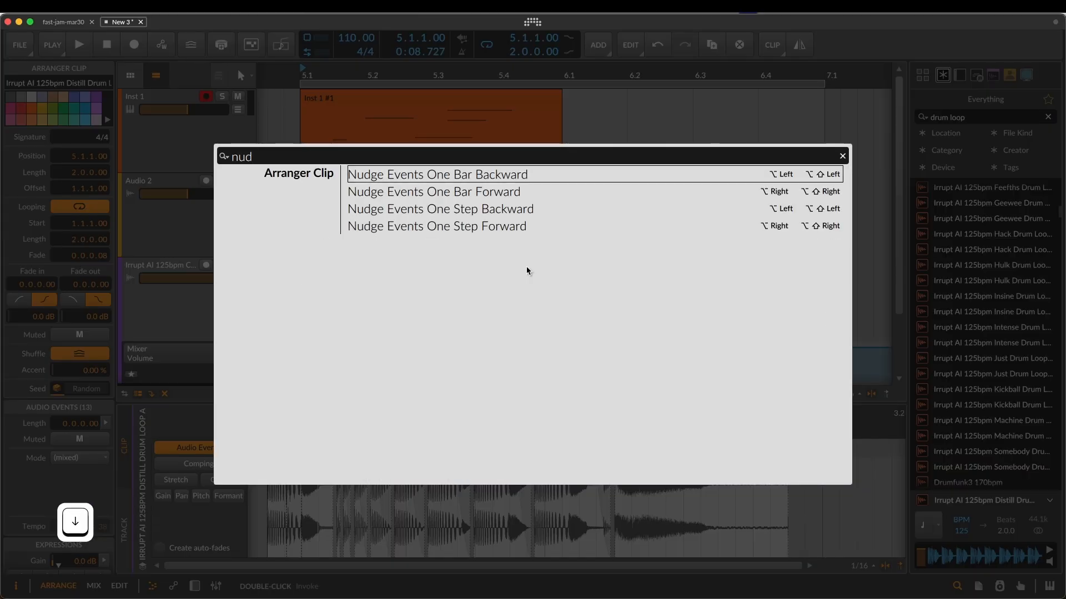
{"action": "key", "text": "Down"}
{"action": "key", "text": "Return"}
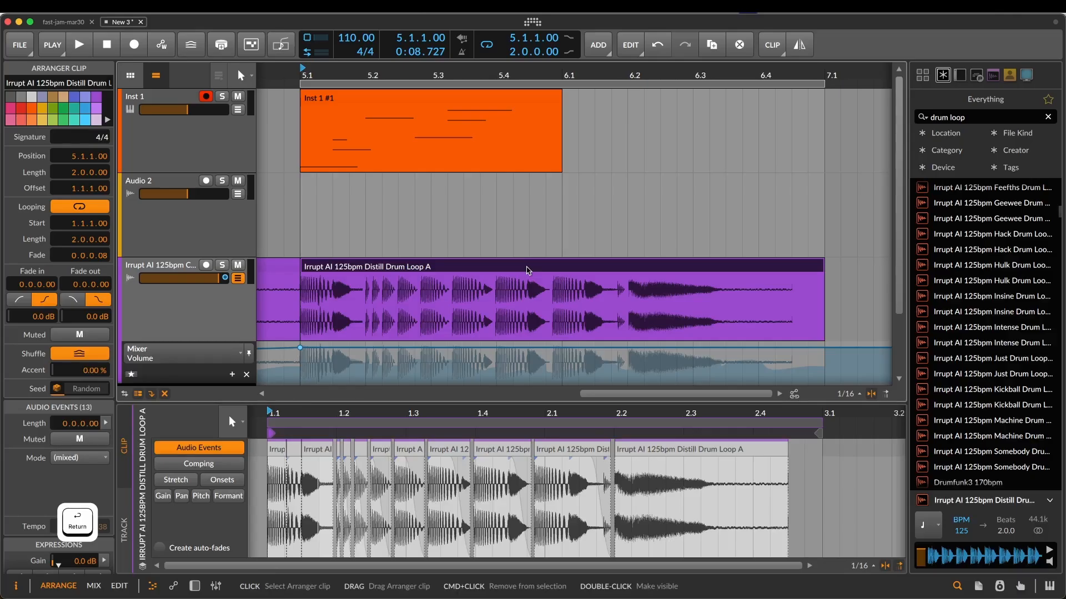
- Try to nudge the bar 5 clip forward and back, and switch the clip selection repeatedly between bars 3 and 5
{"action": "key", "text": "alt+Right"}
{"action": "key", "text": "alt+Left"}
{"action": "key", "text": "Left"}
{"action": "key", "text": "Right"}
{"action": "key", "text": "Left"}
{"action": "key", "text": "Left"}
{"action": "key", "text": "Right"}
{"action": "key", "text": "Right"}
{"action": "key", "text": "Left"}
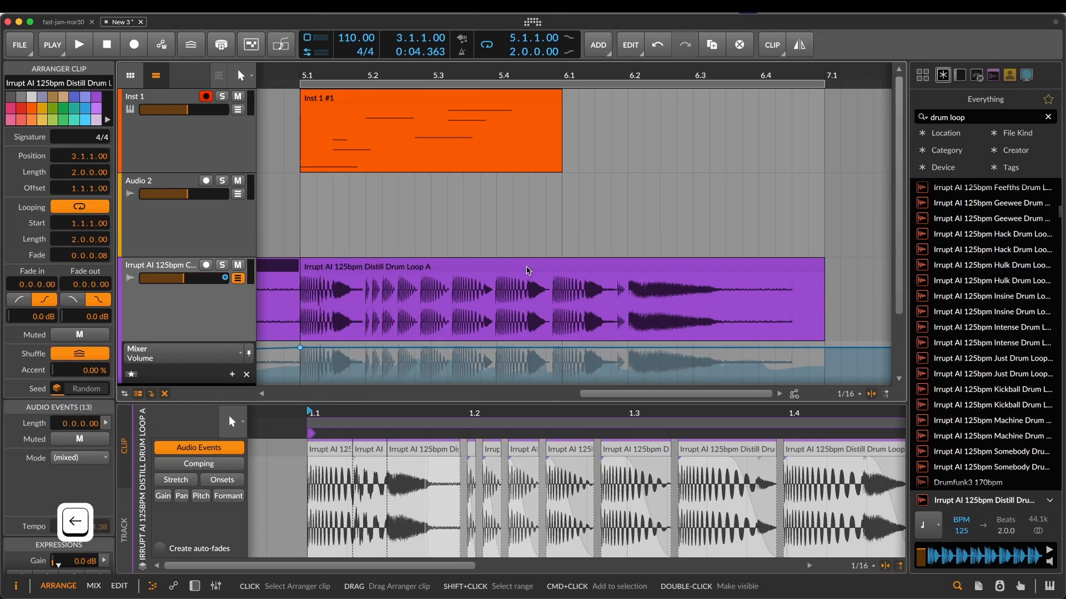
{"action": "left_click", "coordinate": [526, 270]}
{"action": "key", "text": "Left"}
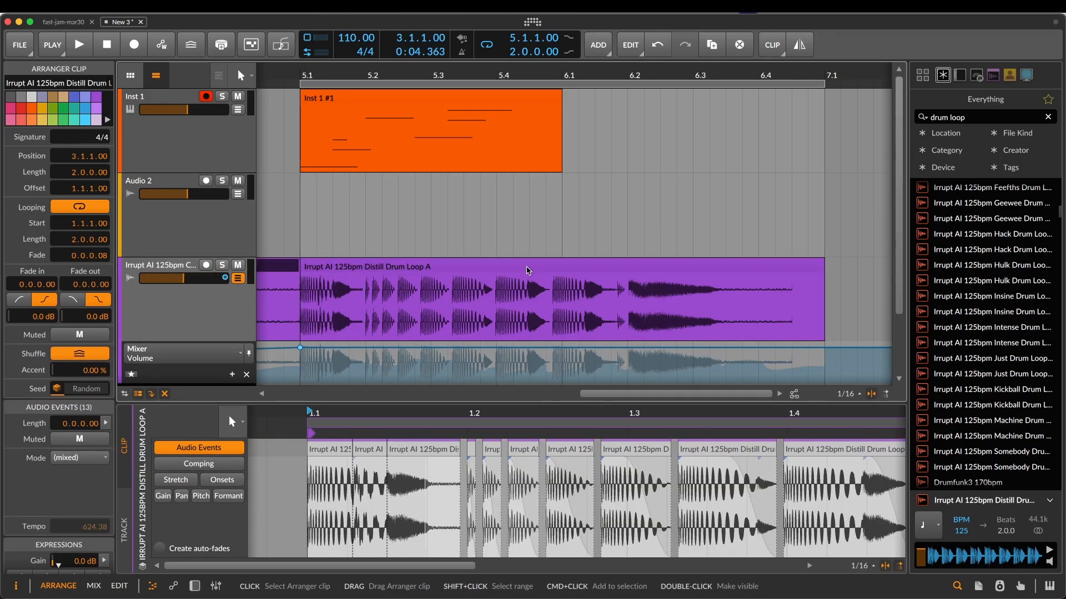
{"action": "key", "text": "Right"}
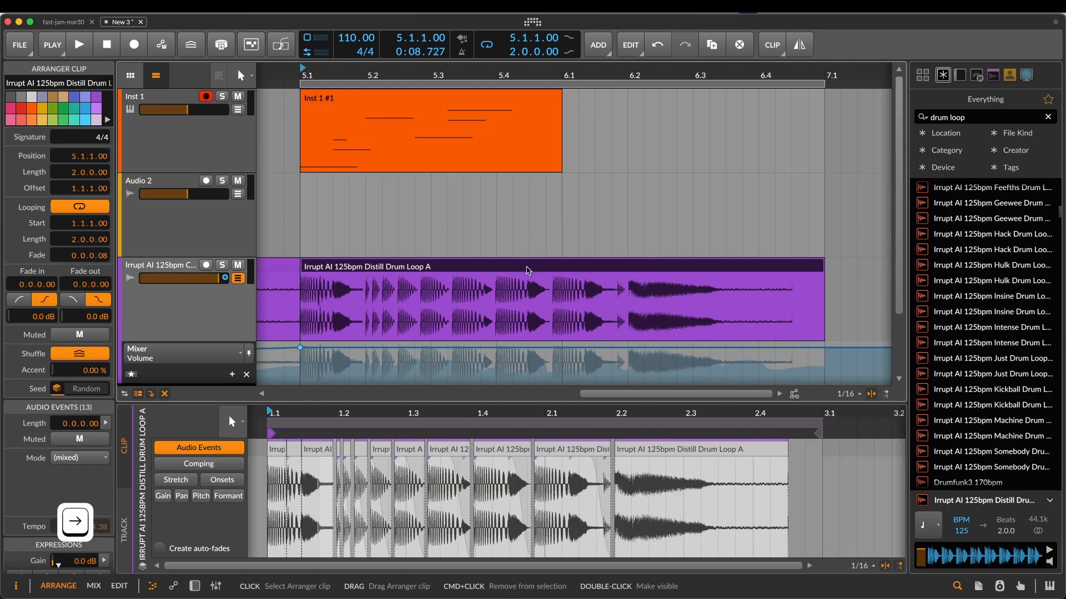
{"action": "key", "text": "Right"}
{"action": "key", "text": "Left"}
{"action": "key", "text": "Left"}
{"action": "key", "text": "Right"}
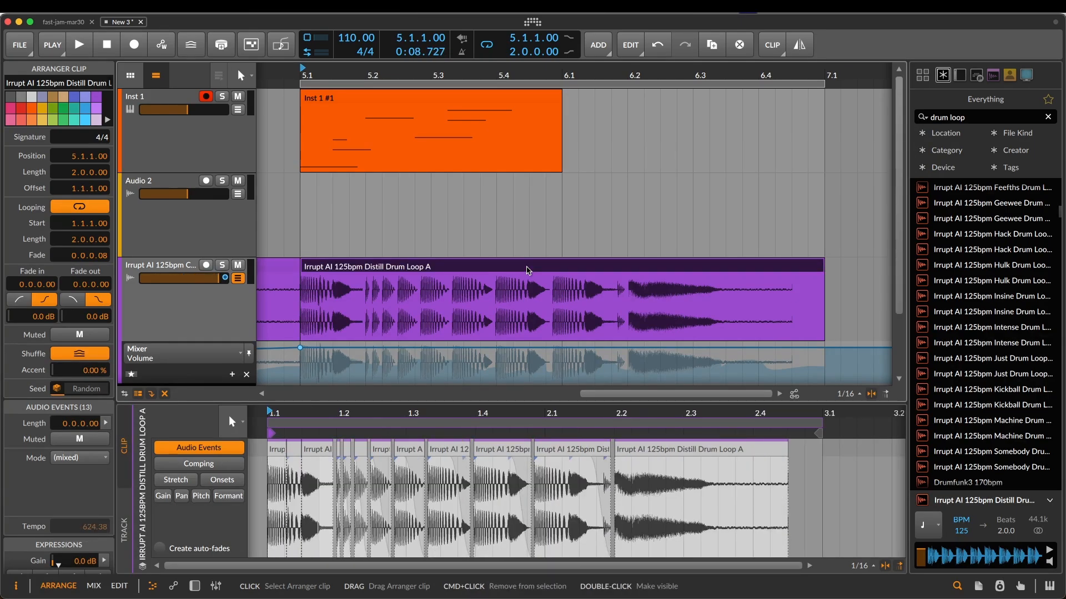
- Select all audio events inside the bar 5 clip, try to nudge them, and step to the event at 1.3.2.27
{"action": "key", "text": "e"}
{"action": "key", "text": "super+a"}
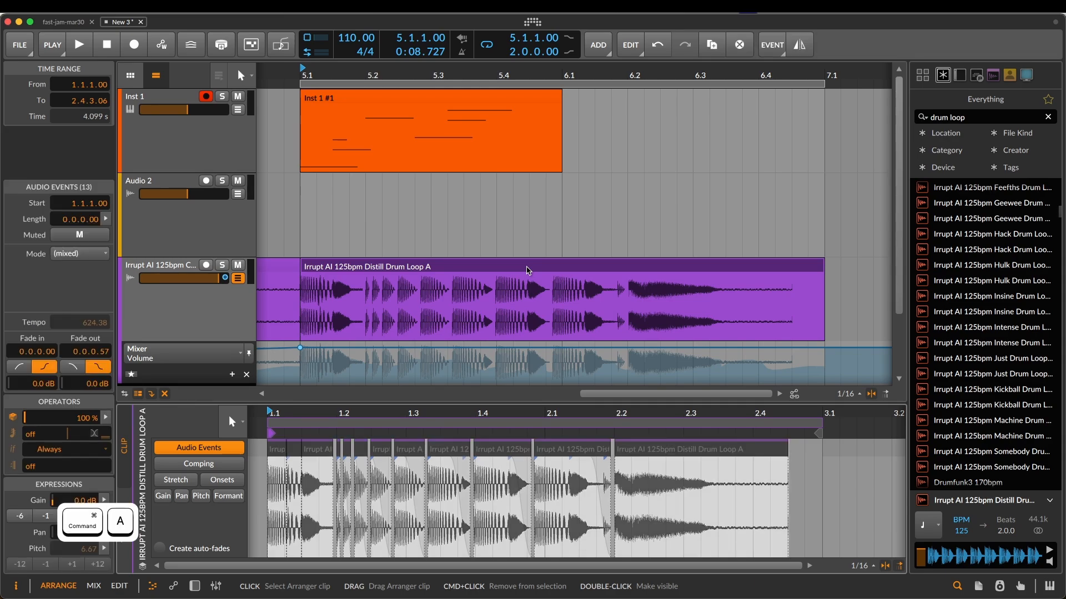
{"action": "key", "text": "alt+Right"}
{"action": "key", "text": "alt+Left"}
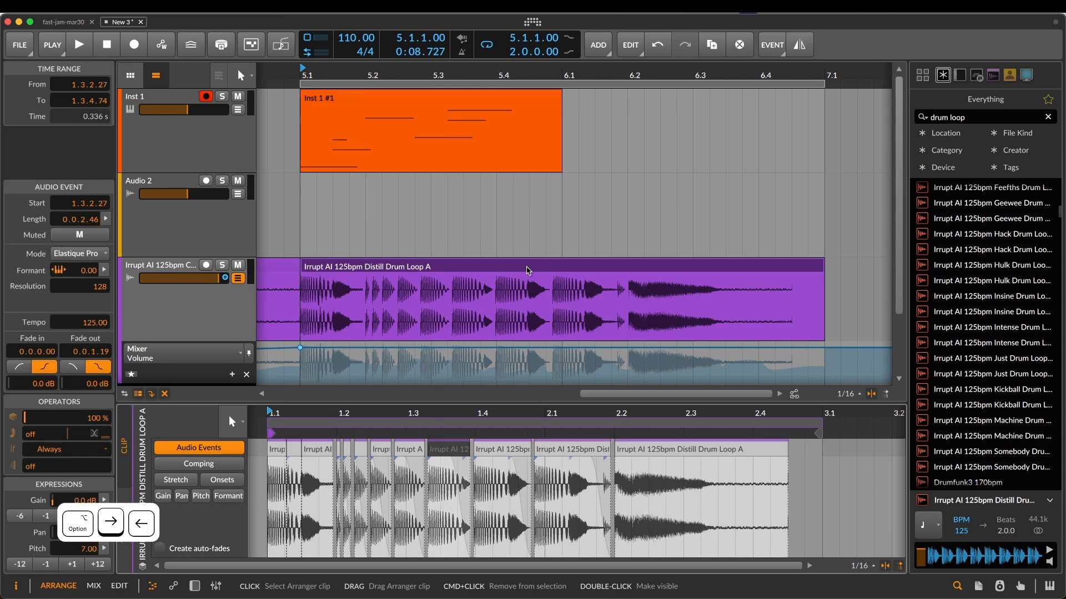
{"action": "key", "text": "Right"}
{"action": "key", "text": "Left"}
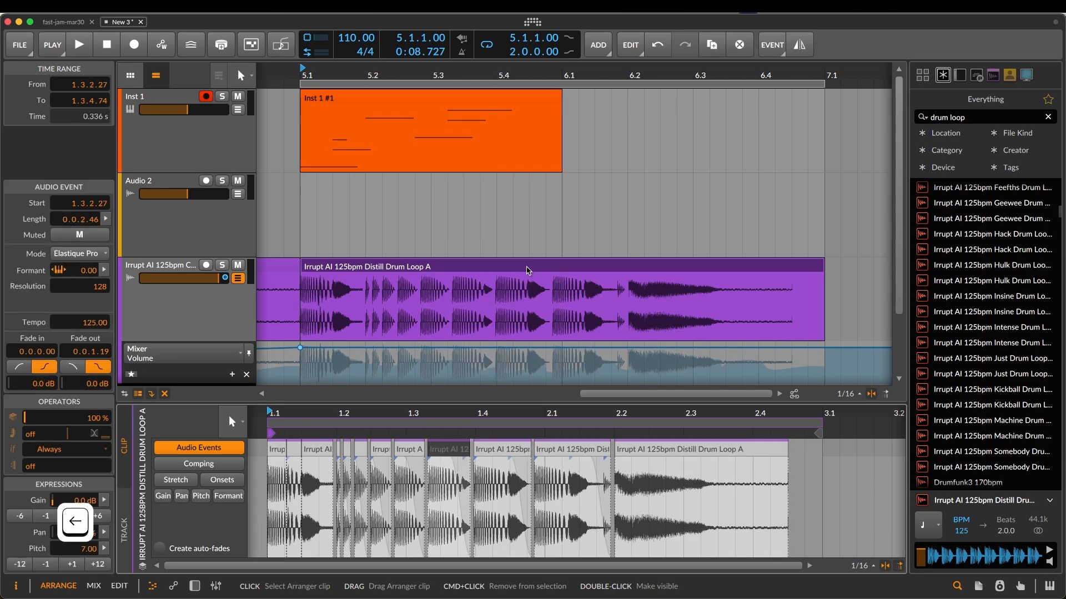
- Return to the arranger clips, select the Distill Drum Loop A clip at bar 3 and try to nudge it
{"action": "key", "text": "o"}
{"action": "key", "text": "Left"}
{"action": "key", "text": "Right"}
{"action": "key", "text": "Left"}
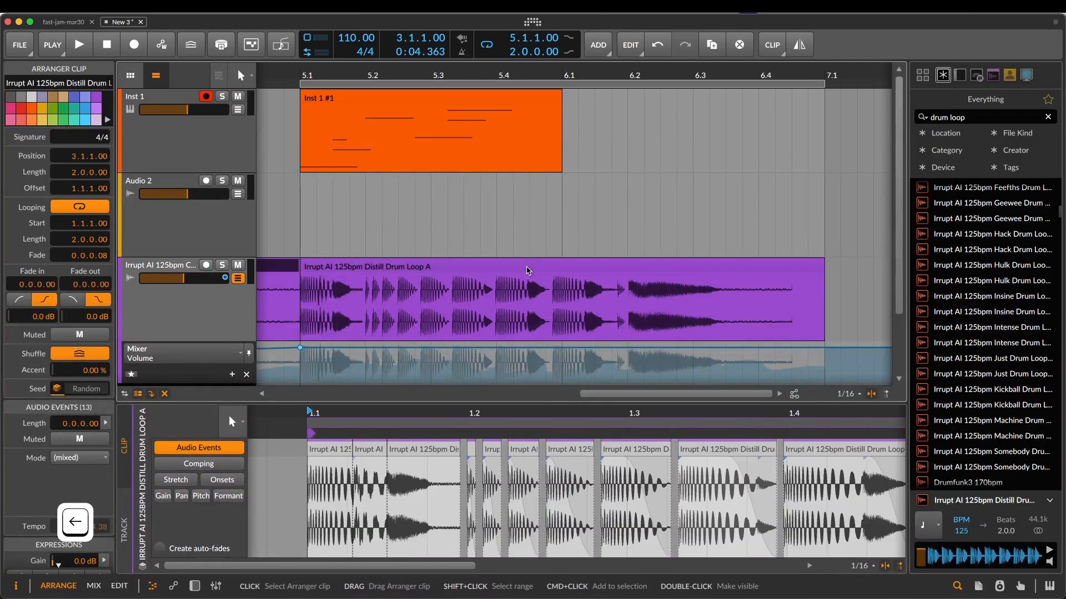
{"action": "key", "text": "alt+Right"}
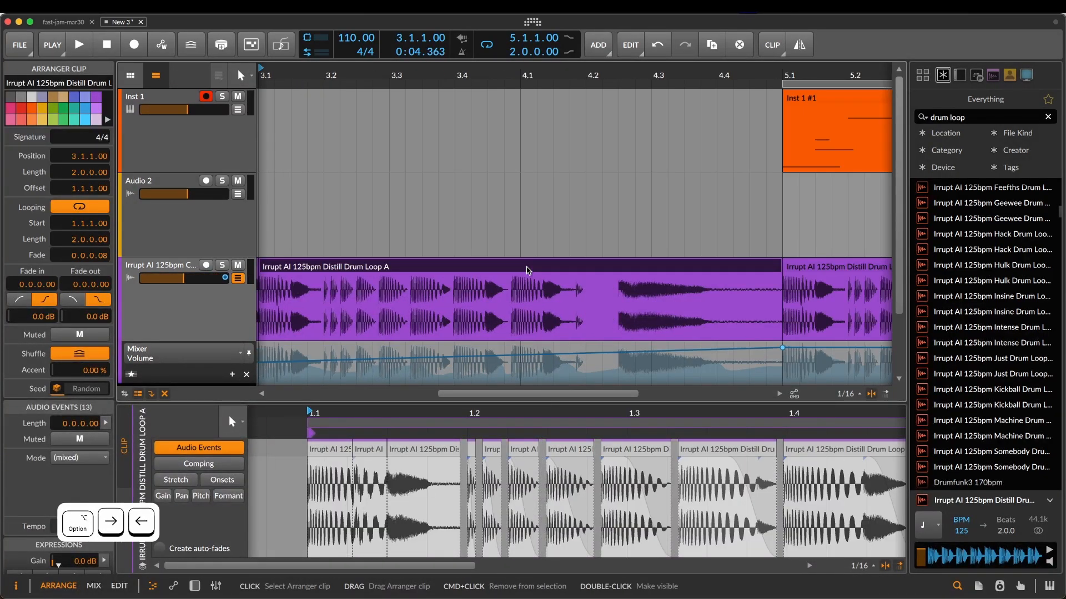
{"action": "key", "text": "z"}
{"action": "key", "text": "z"}
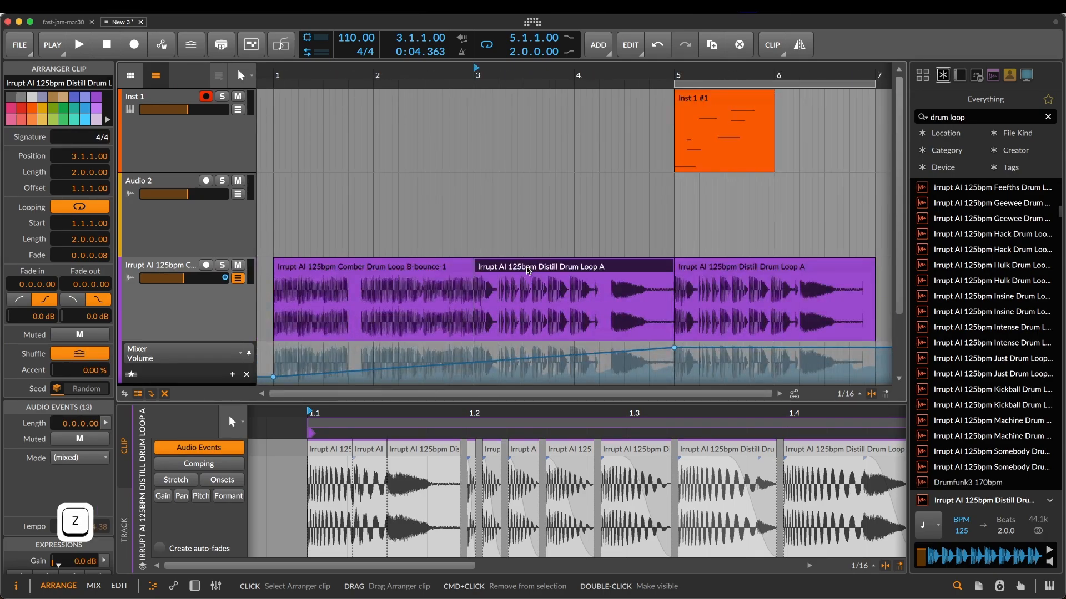
- Select all three drum loop clips on the purple track and set the arranger loop to their range from 1.1.1.00, 6.0.0.00 long
{"action": "key", "text": "shift+Left"}
{"action": "key", "text": "shift+Right"}
{"action": "key", "text": "shift+Left"}
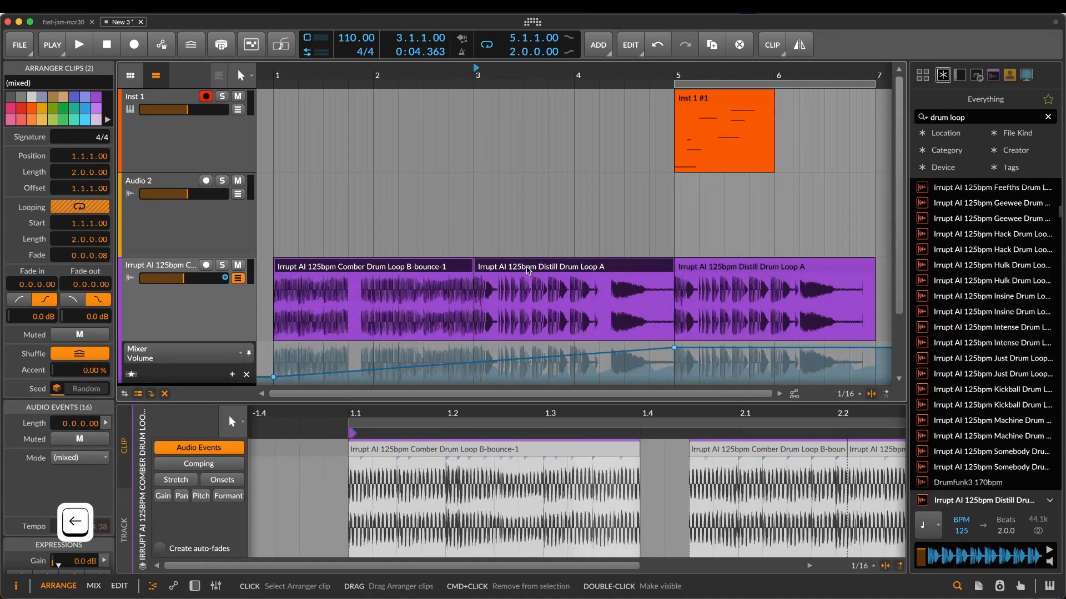
{"action": "key", "text": "Left"}
{"action": "key", "text": "Left"}
{"action": "key", "text": "shift+Right"}
{"action": "key", "text": "shift+Right"}
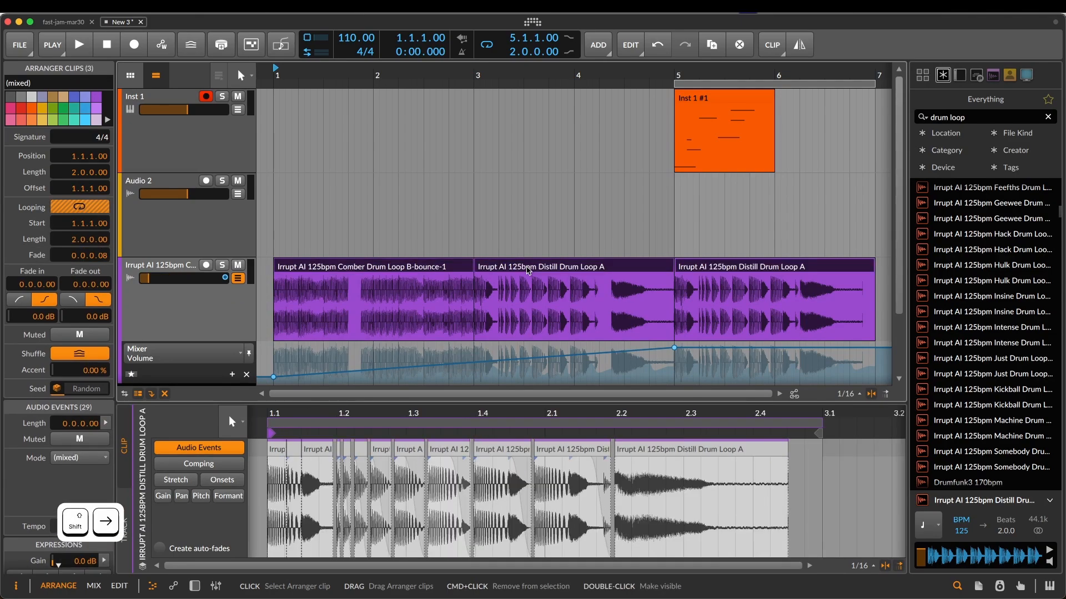
{"action": "key", "text": "super+l"}
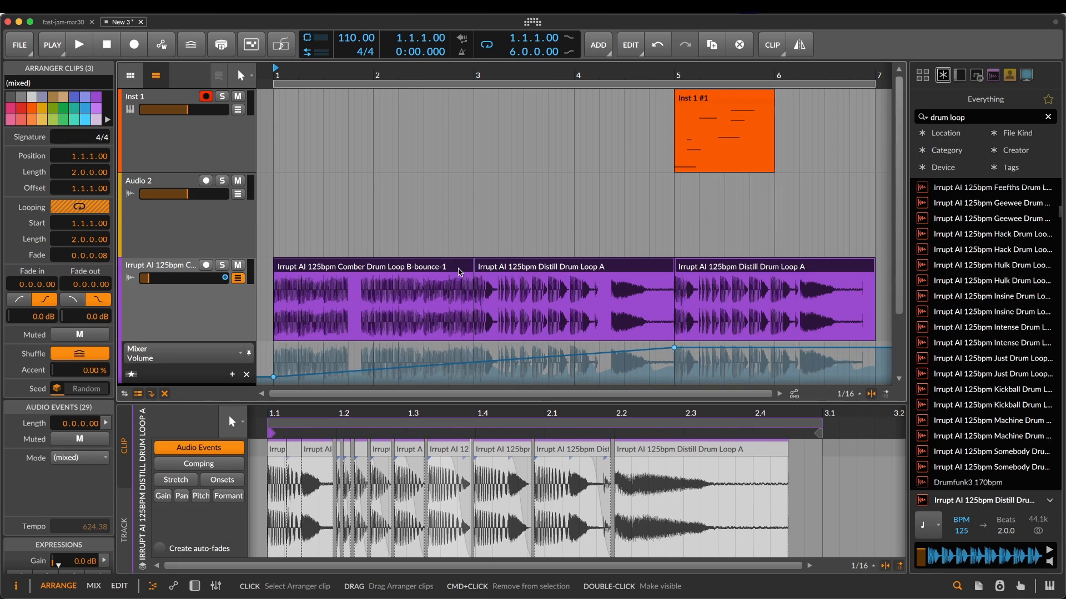
- Mute the Comber Drum Loop B-bounce-1 clip at bar 1
{"action": "left_click", "coordinate": [453, 270]}
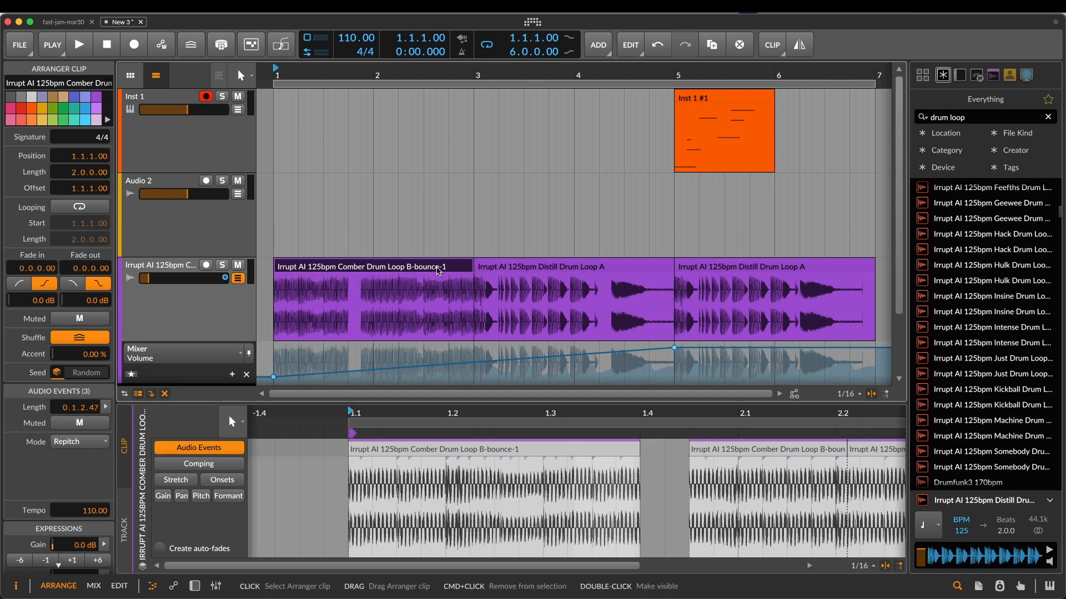
{"action": "key", "text": "0"}
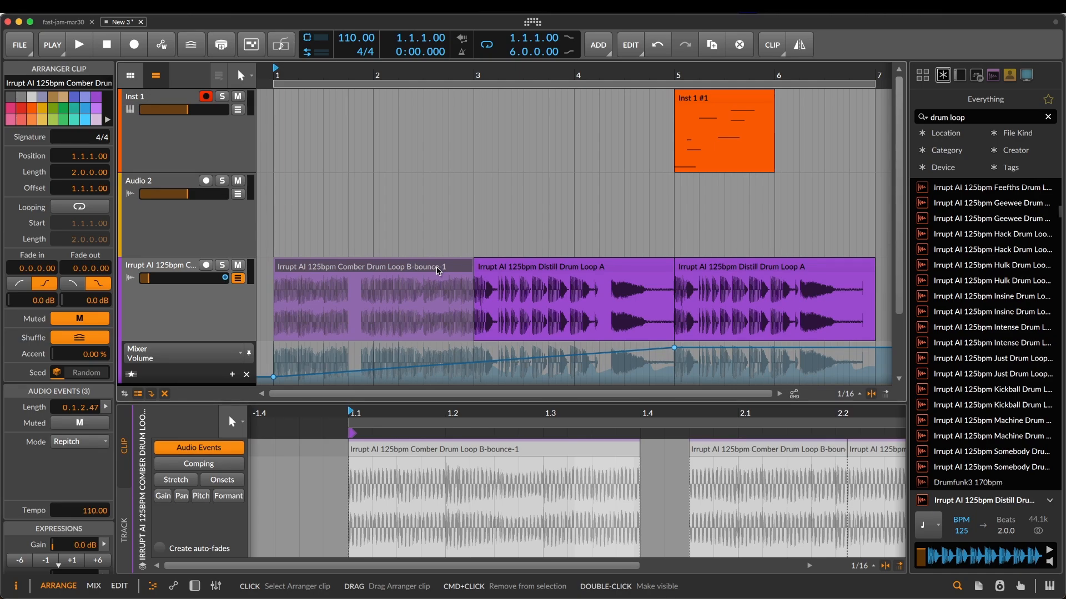
- Open the keyboard shortcut settings, clear the action filter and look up the actions assigned to 0
{"action": "key", "text": "super+comma"}
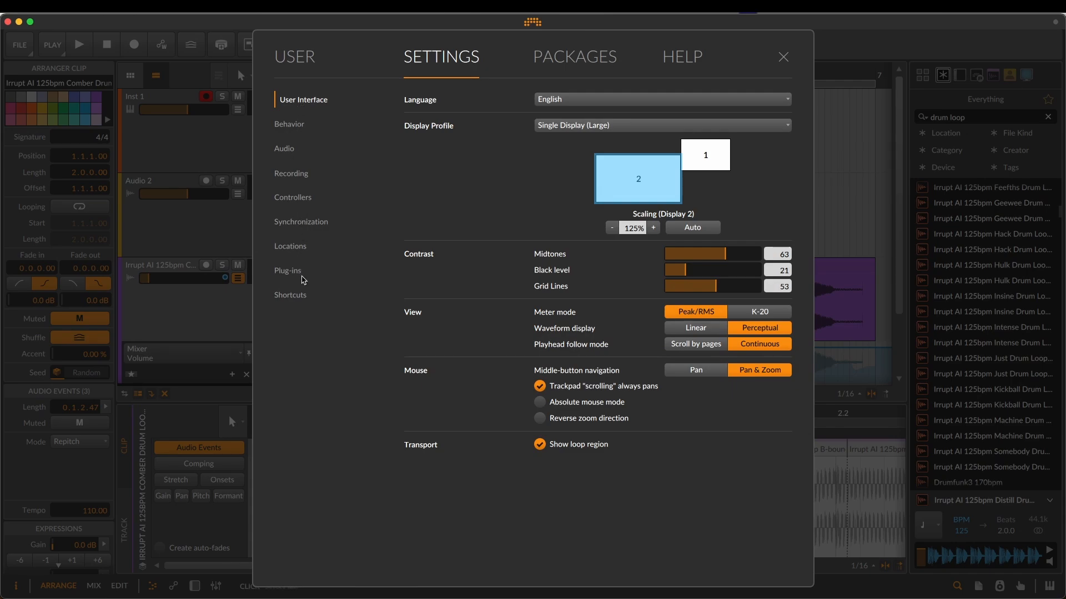
{"action": "left_click", "coordinate": [290, 295]}
{"action": "key", "text": "BackSpace"}
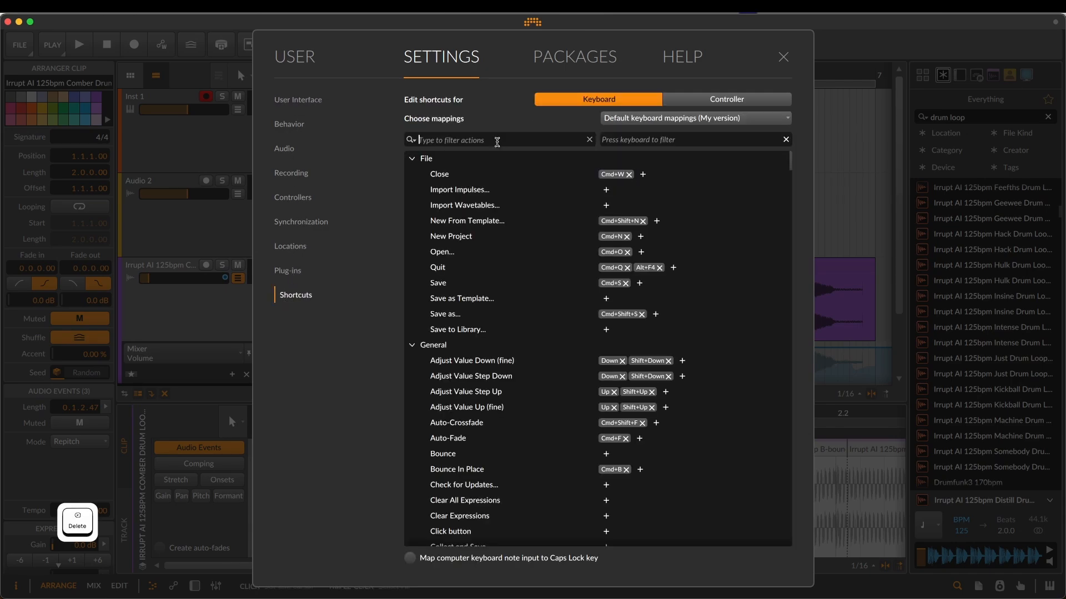
{"action": "left_click", "coordinate": [631, 140]}
{"action": "key", "text": "0"}
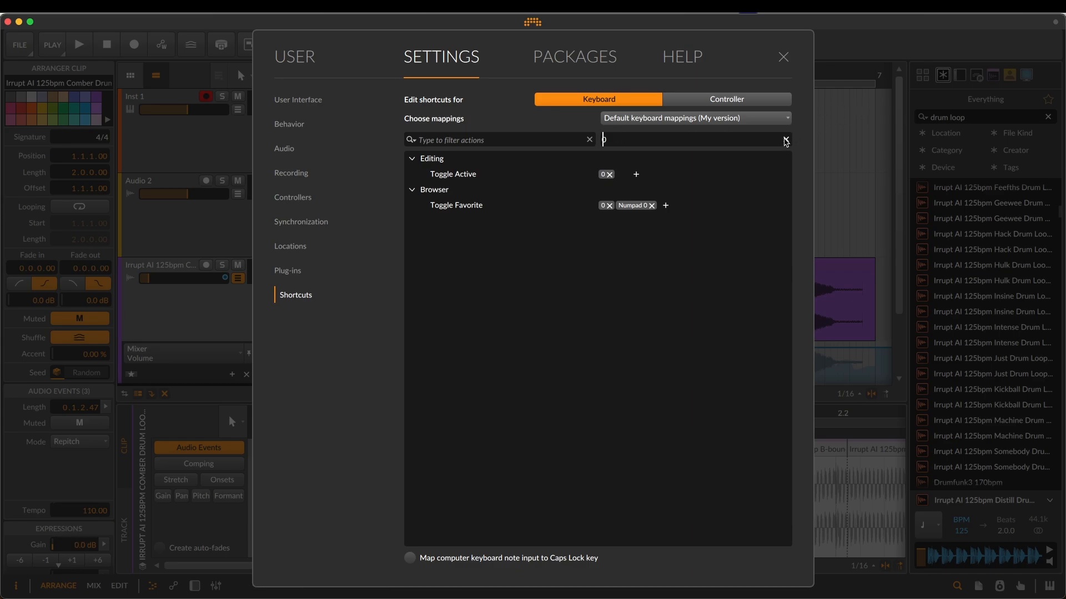
- Clear the shortcut key filter, close the settings and insert a Chorus device on the purple drum loop track
{"action": "left_click", "coordinate": [786, 140]}
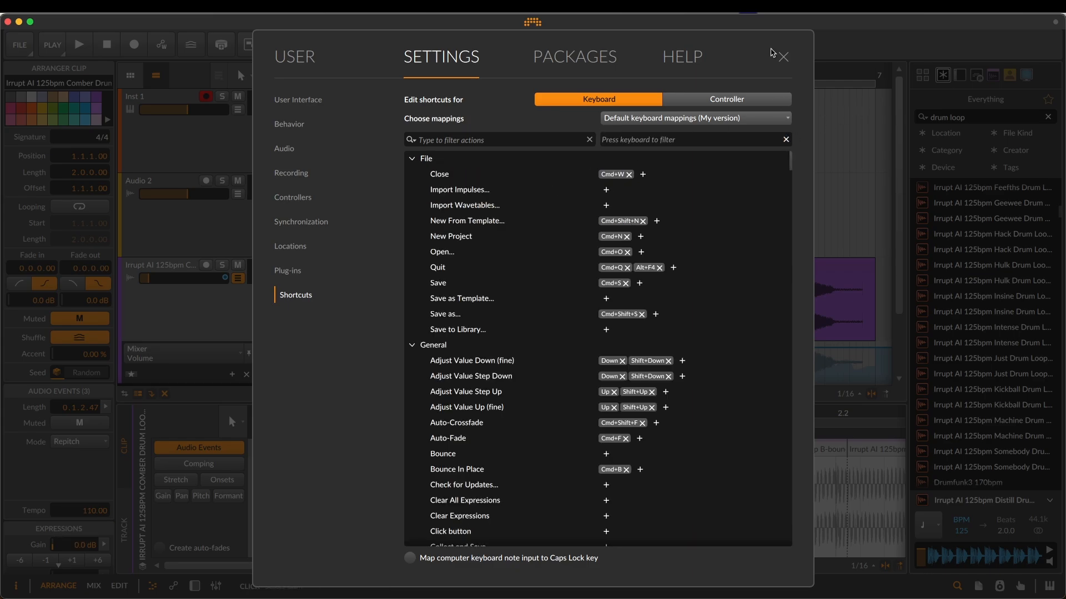
{"action": "left_click", "coordinate": [782, 55]}
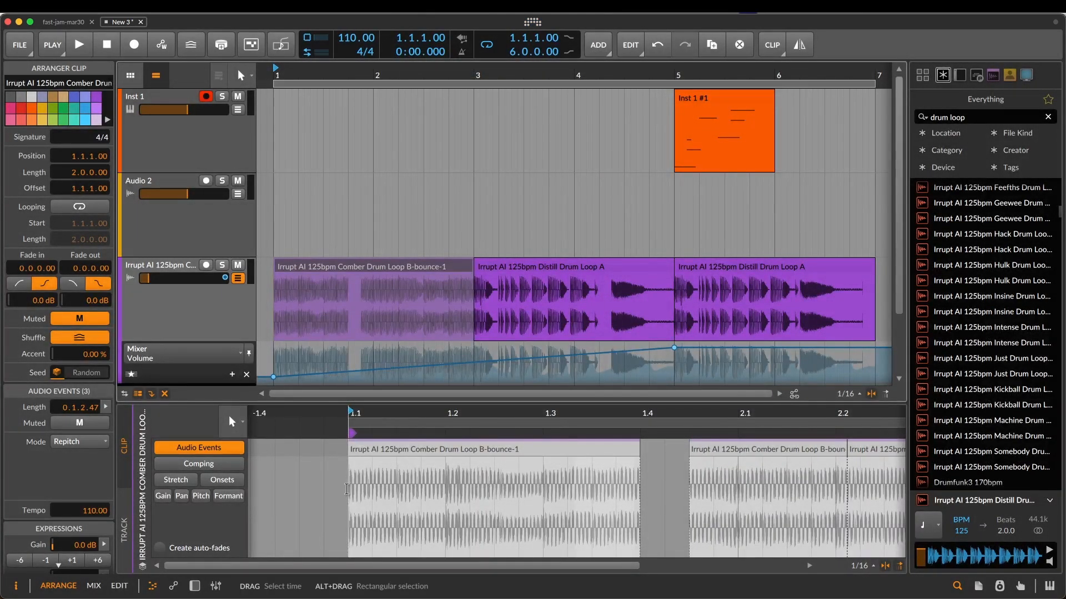
{"action": "key", "text": "d"}
{"action": "key", "text": "b"}
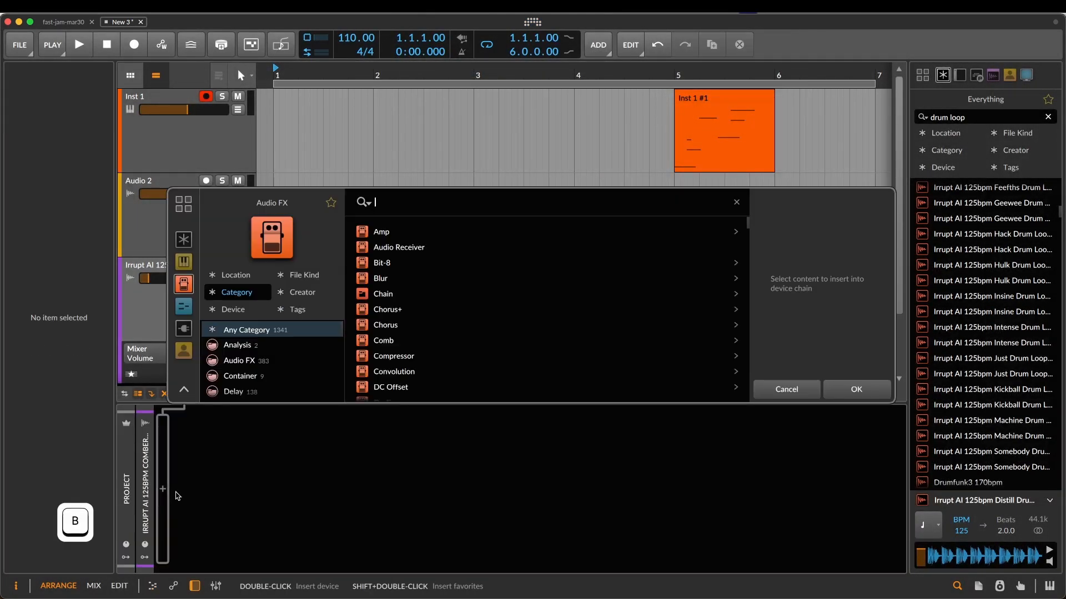
{"action": "left_click", "coordinate": [387, 324]}
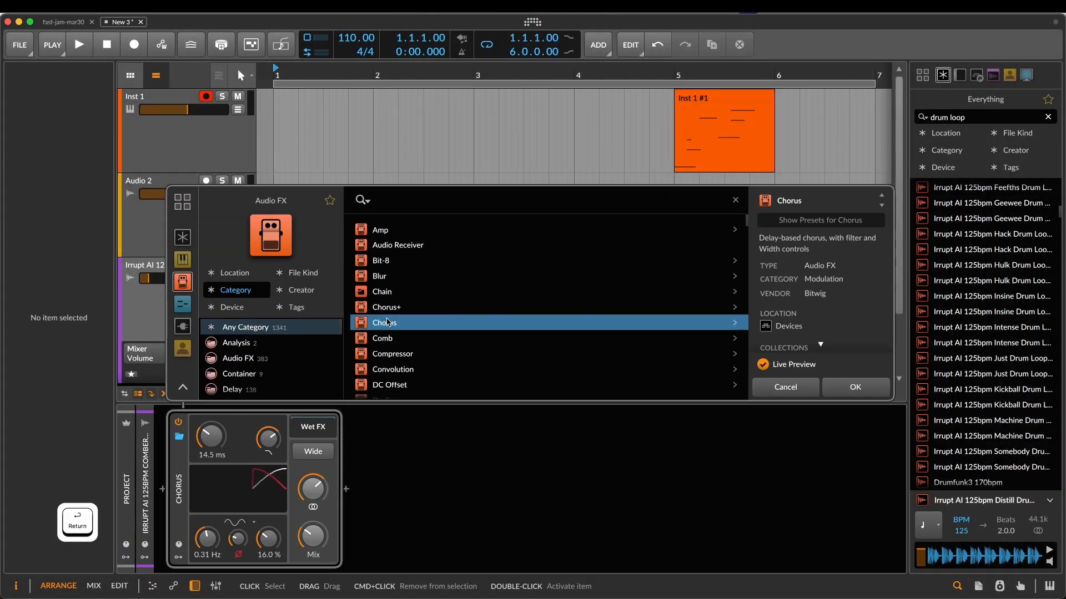
{"action": "key", "text": "Return"}
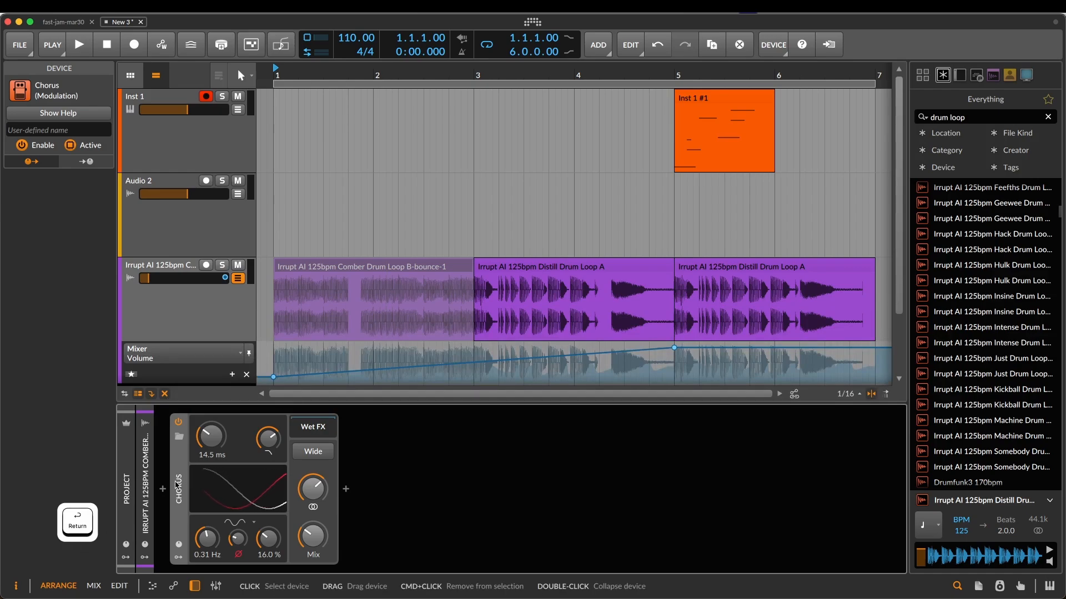
- Toggle the Chorus device's Active state off, on and off again
{"action": "key", "text": "0"}
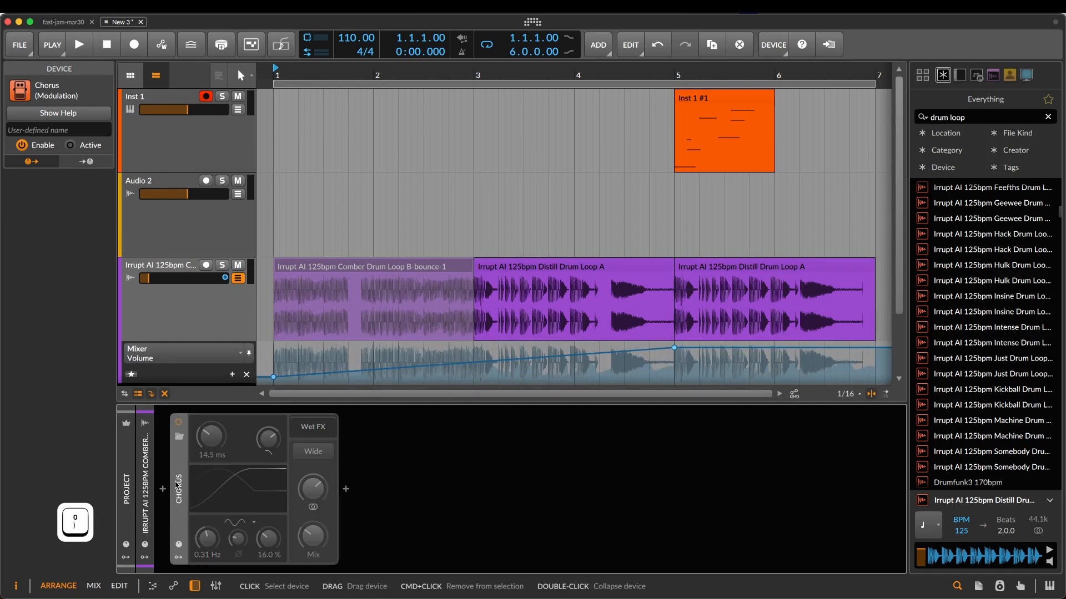
{"action": "key", "text": "0"}
{"action": "key", "text": "0"}
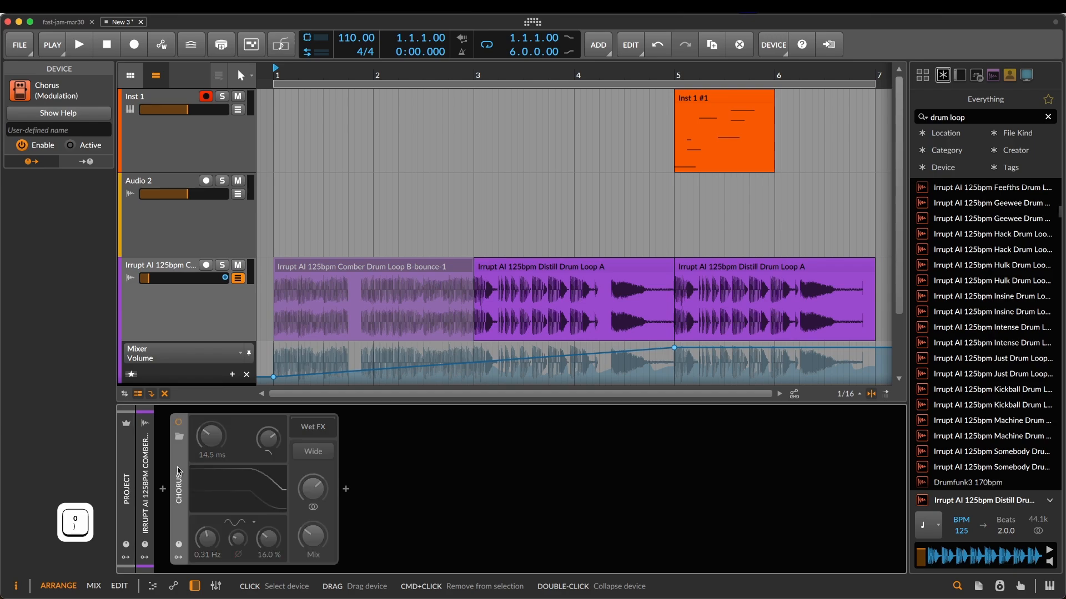
- Reactivate the Chorus device and toggle its Enable state off and on repeatedly, finishing with it enabled
{"action": "left_click", "coordinate": [178, 423]}
{"action": "left_click", "coordinate": [178, 423]}
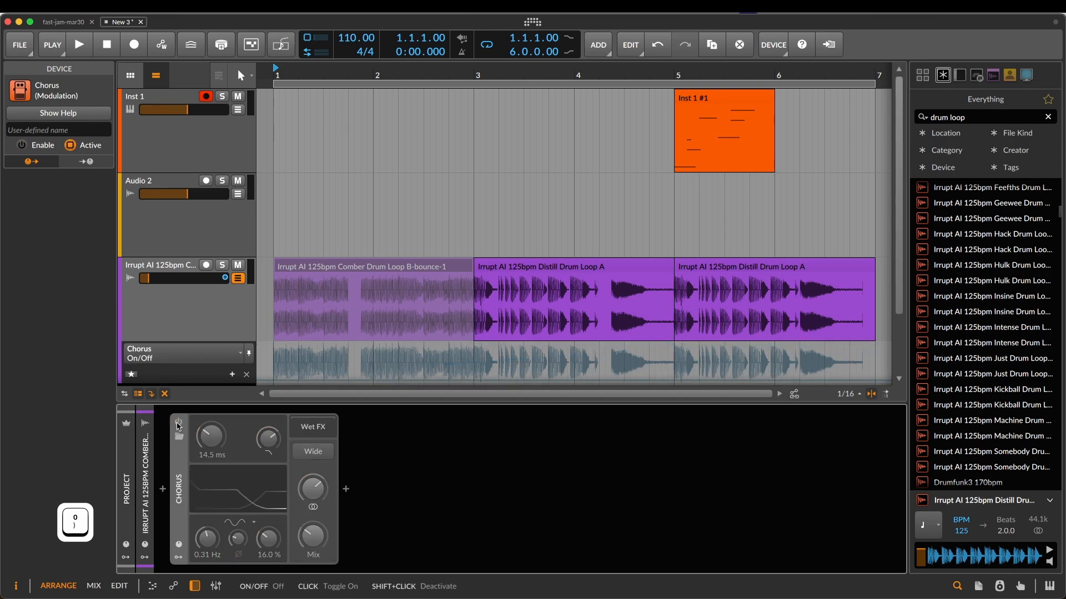
{"action": "left_click", "coordinate": [177, 423]}
{"action": "left_click", "coordinate": [177, 424]}
{"action": "left_click", "coordinate": [178, 423]}
{"action": "left_click", "coordinate": [178, 423]}
{"action": "left_click", "coordinate": [178, 424]}
{"action": "left_click", "coordinate": [178, 424]}
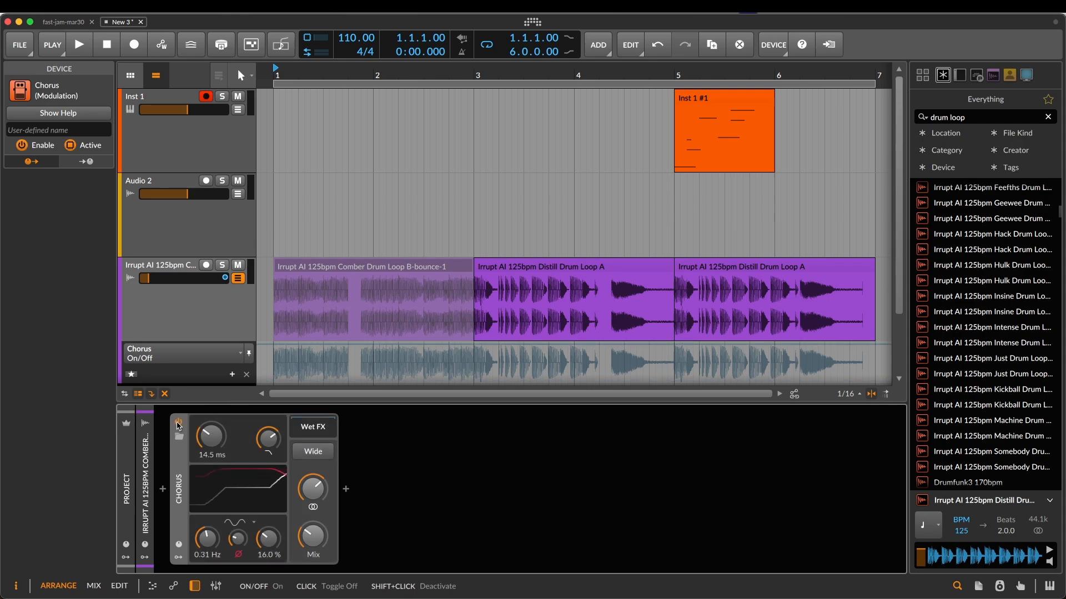
- Deactivate the Chorus device, check what its Active option does, and reactivate the device
{"action": "key", "text": "0"}
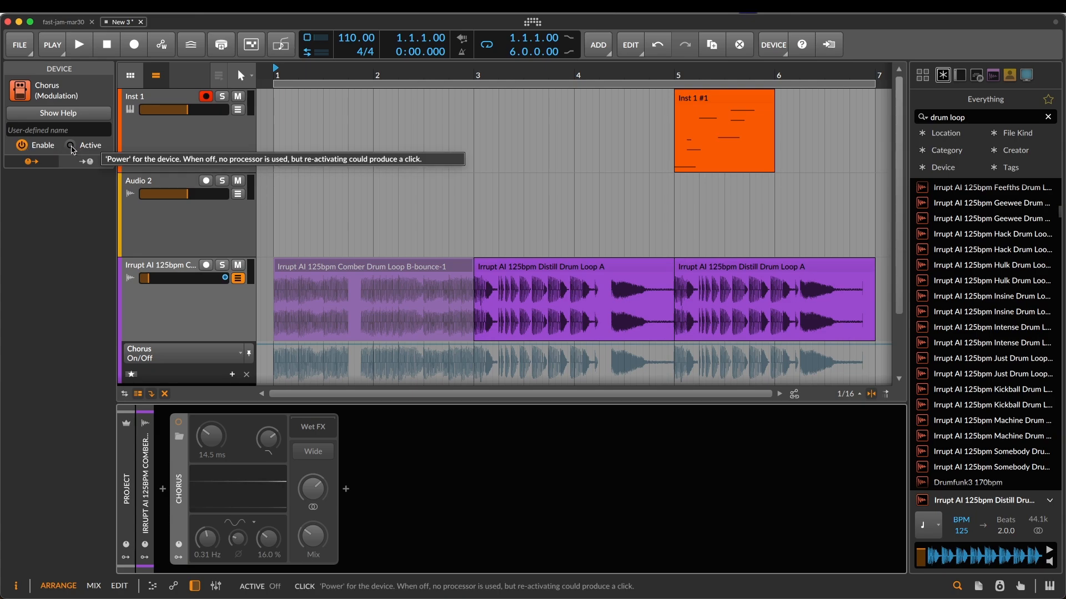
{"action": "key", "text": "0"}
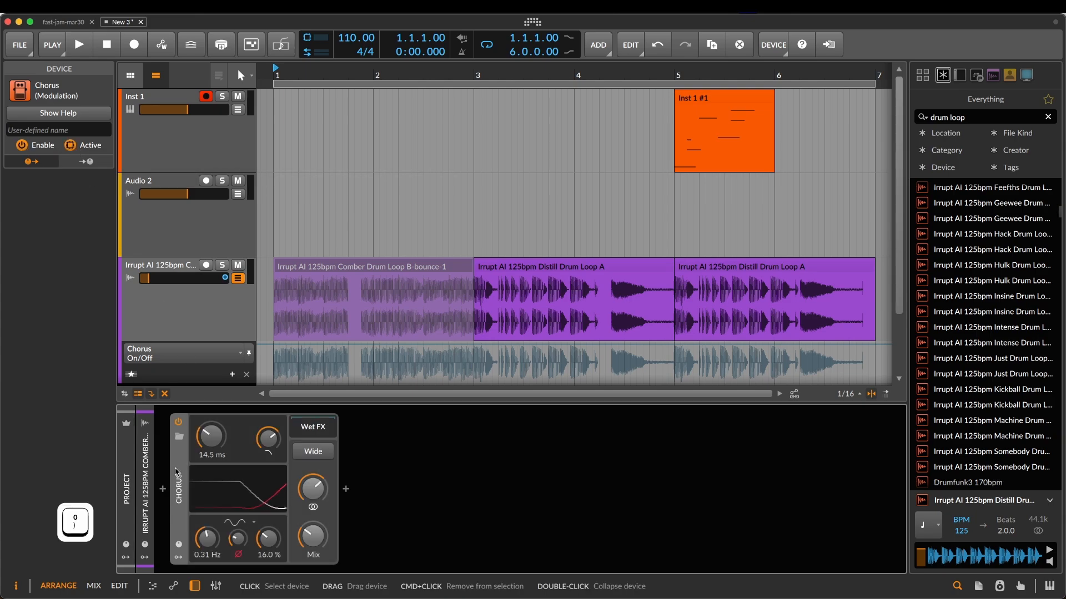